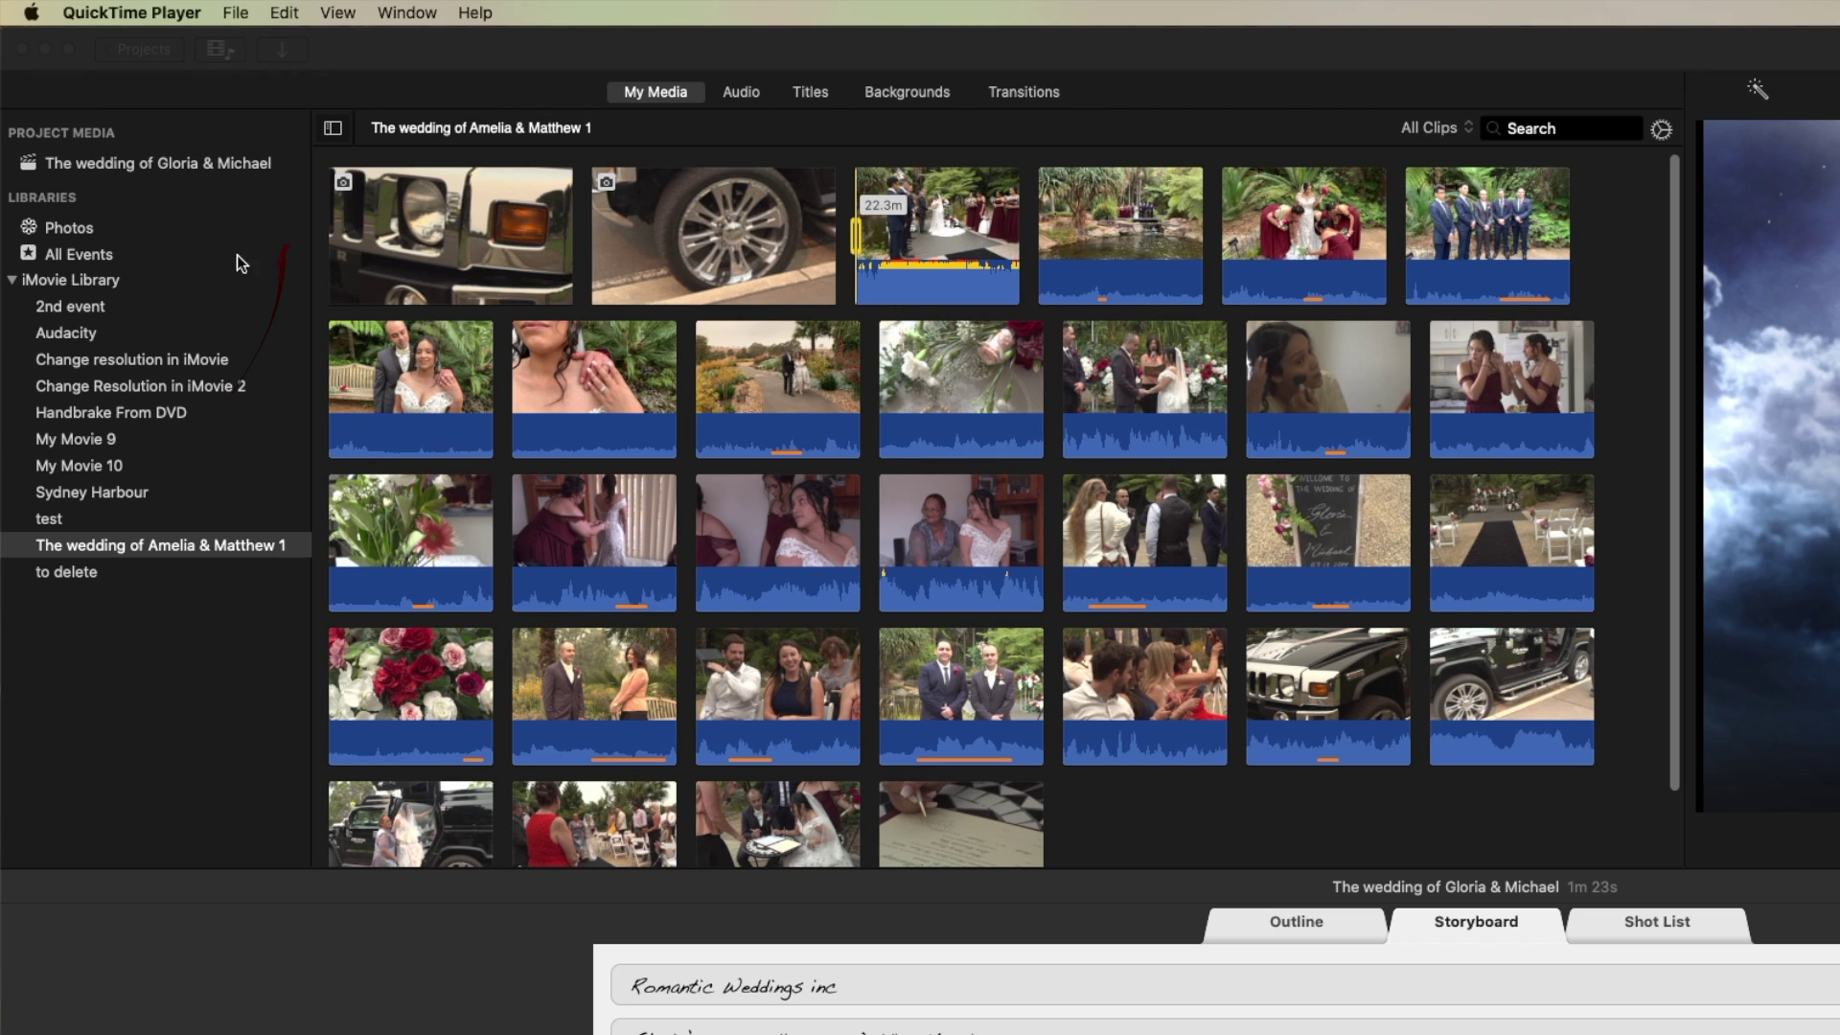
# From the project overview, start a new Trailer project and bring up the template gallery.
pyautogui.click(145, 53)
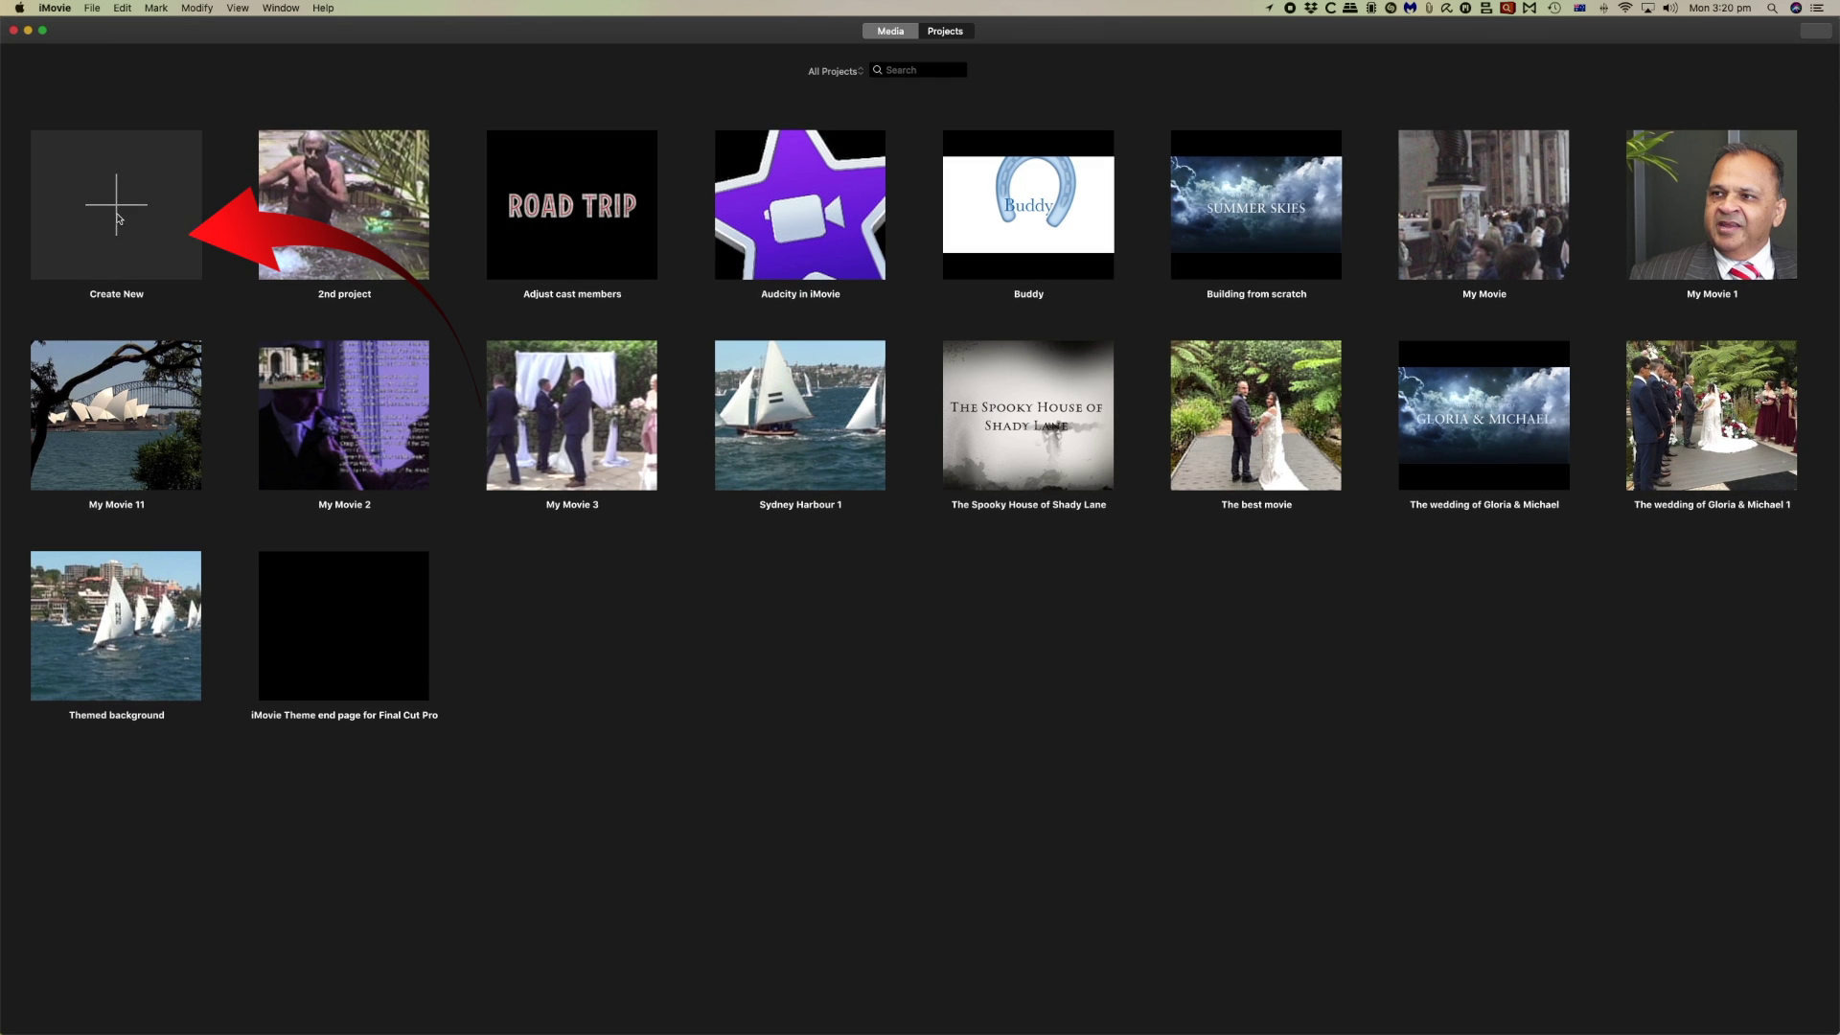
pyautogui.click(119, 218)
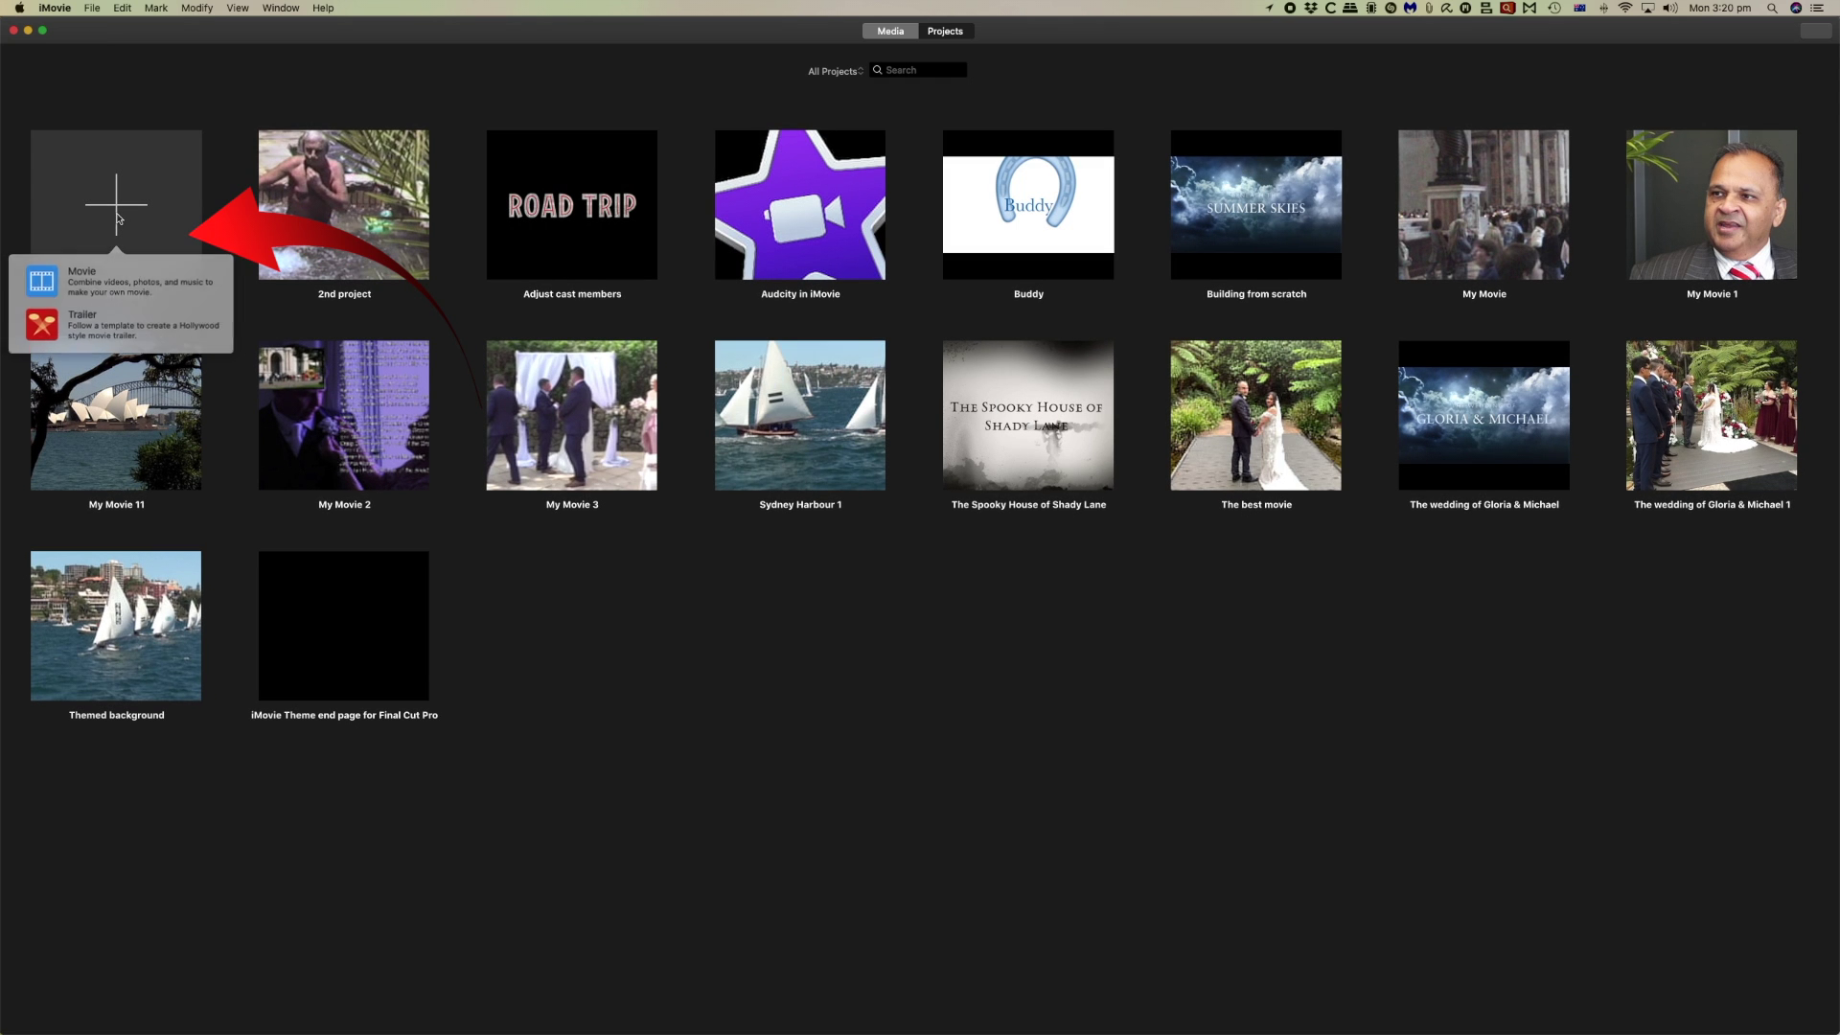
pyautogui.click(70, 330)
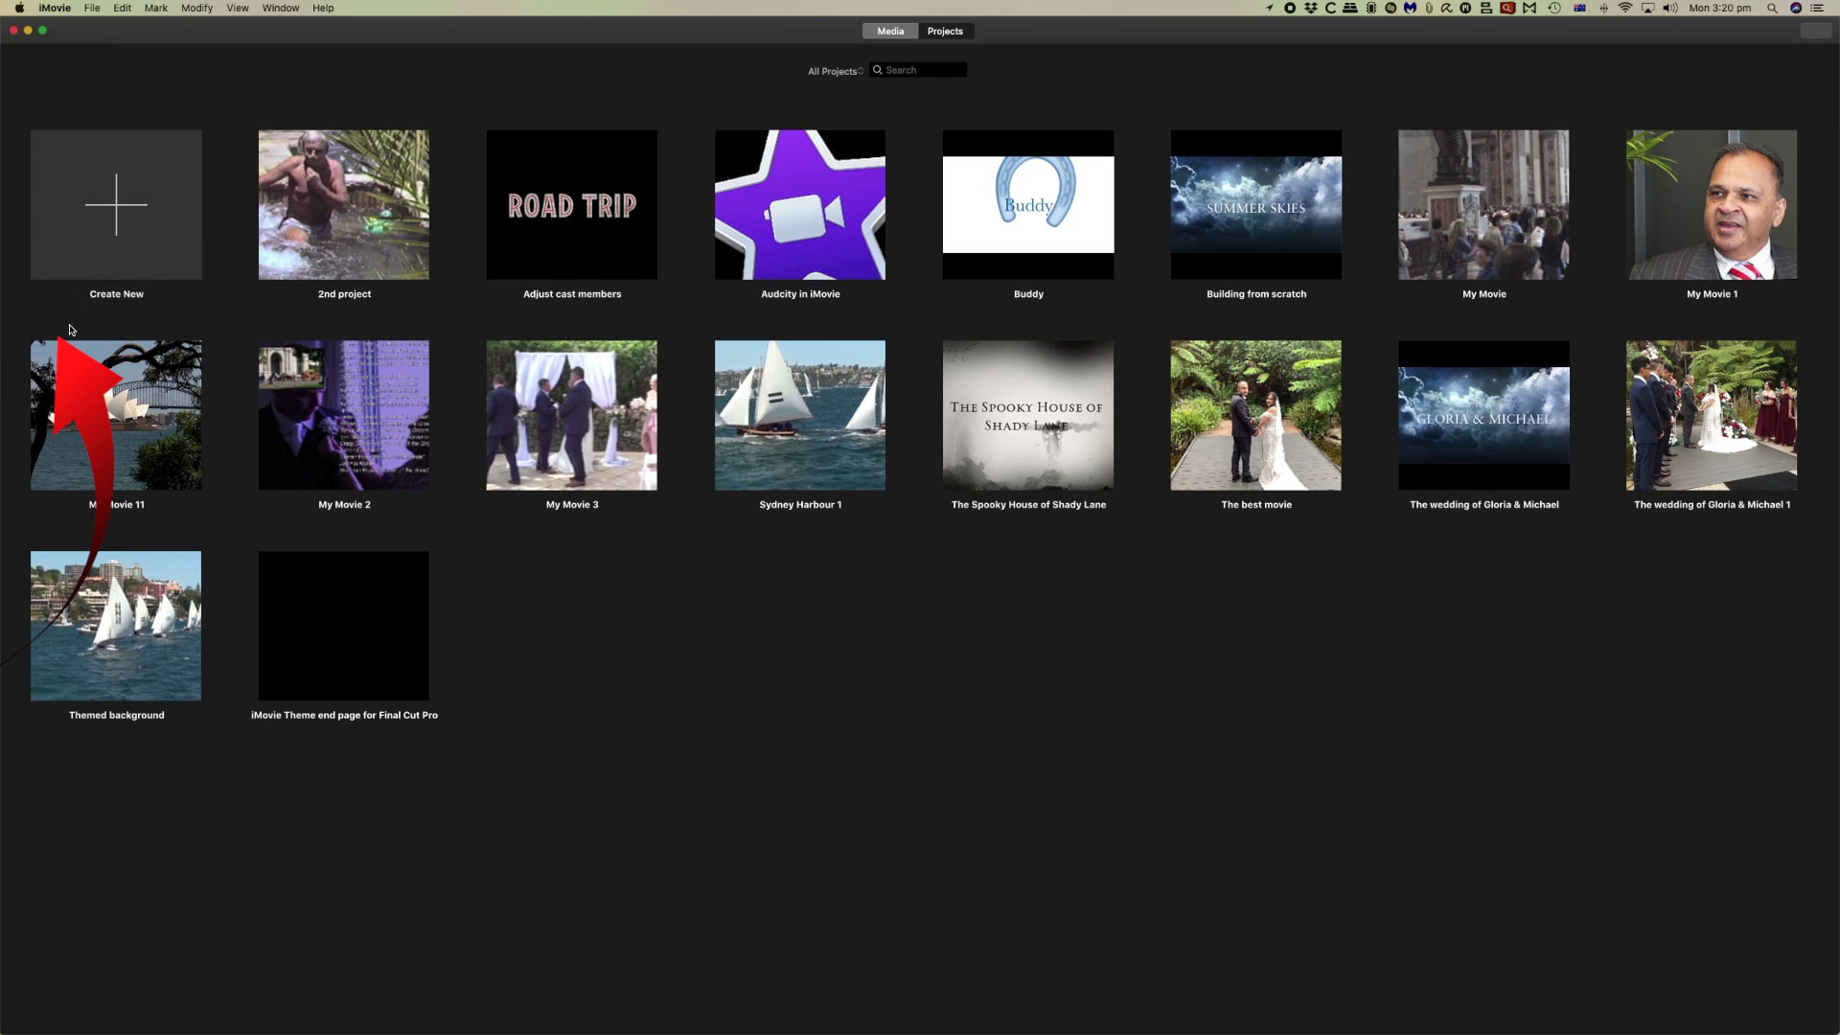
pyautogui.click(723, 298)
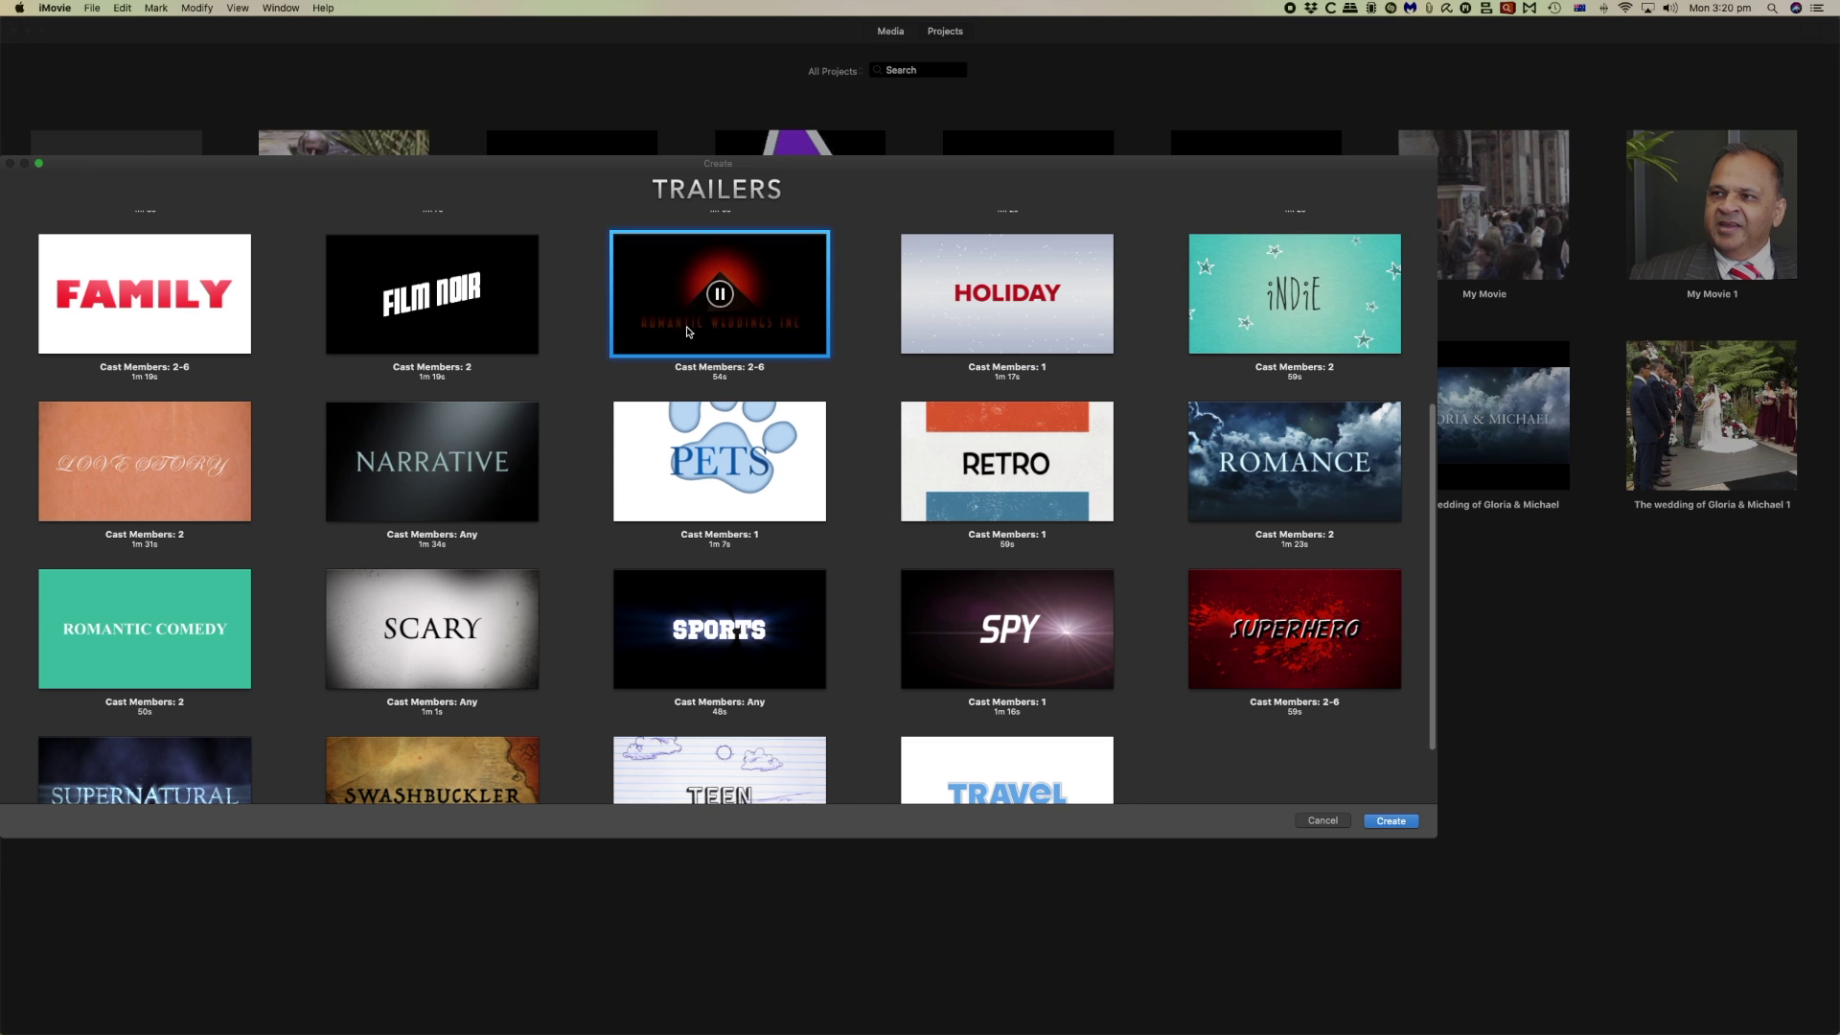
# Preview the Expedition and Holiday templates, then pick the Romance template.
pyautogui.scroll(5, 766, 341)
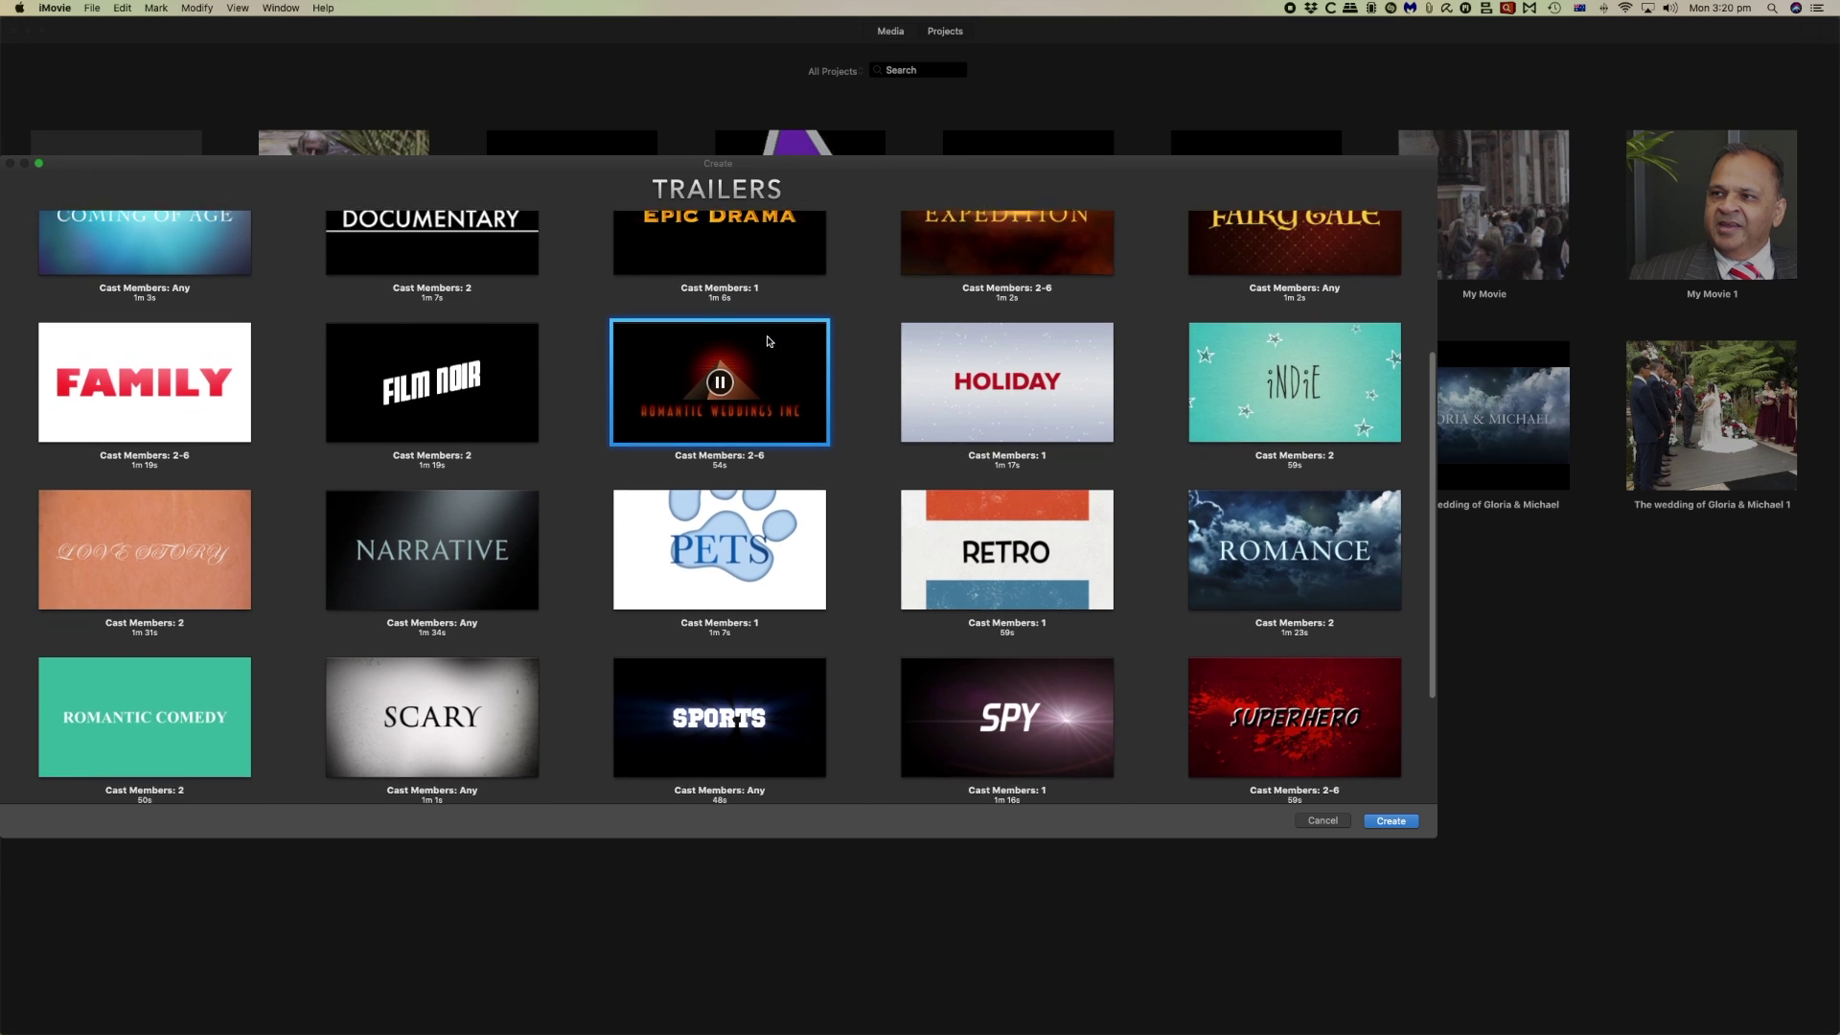
pyautogui.click(1079, 364)
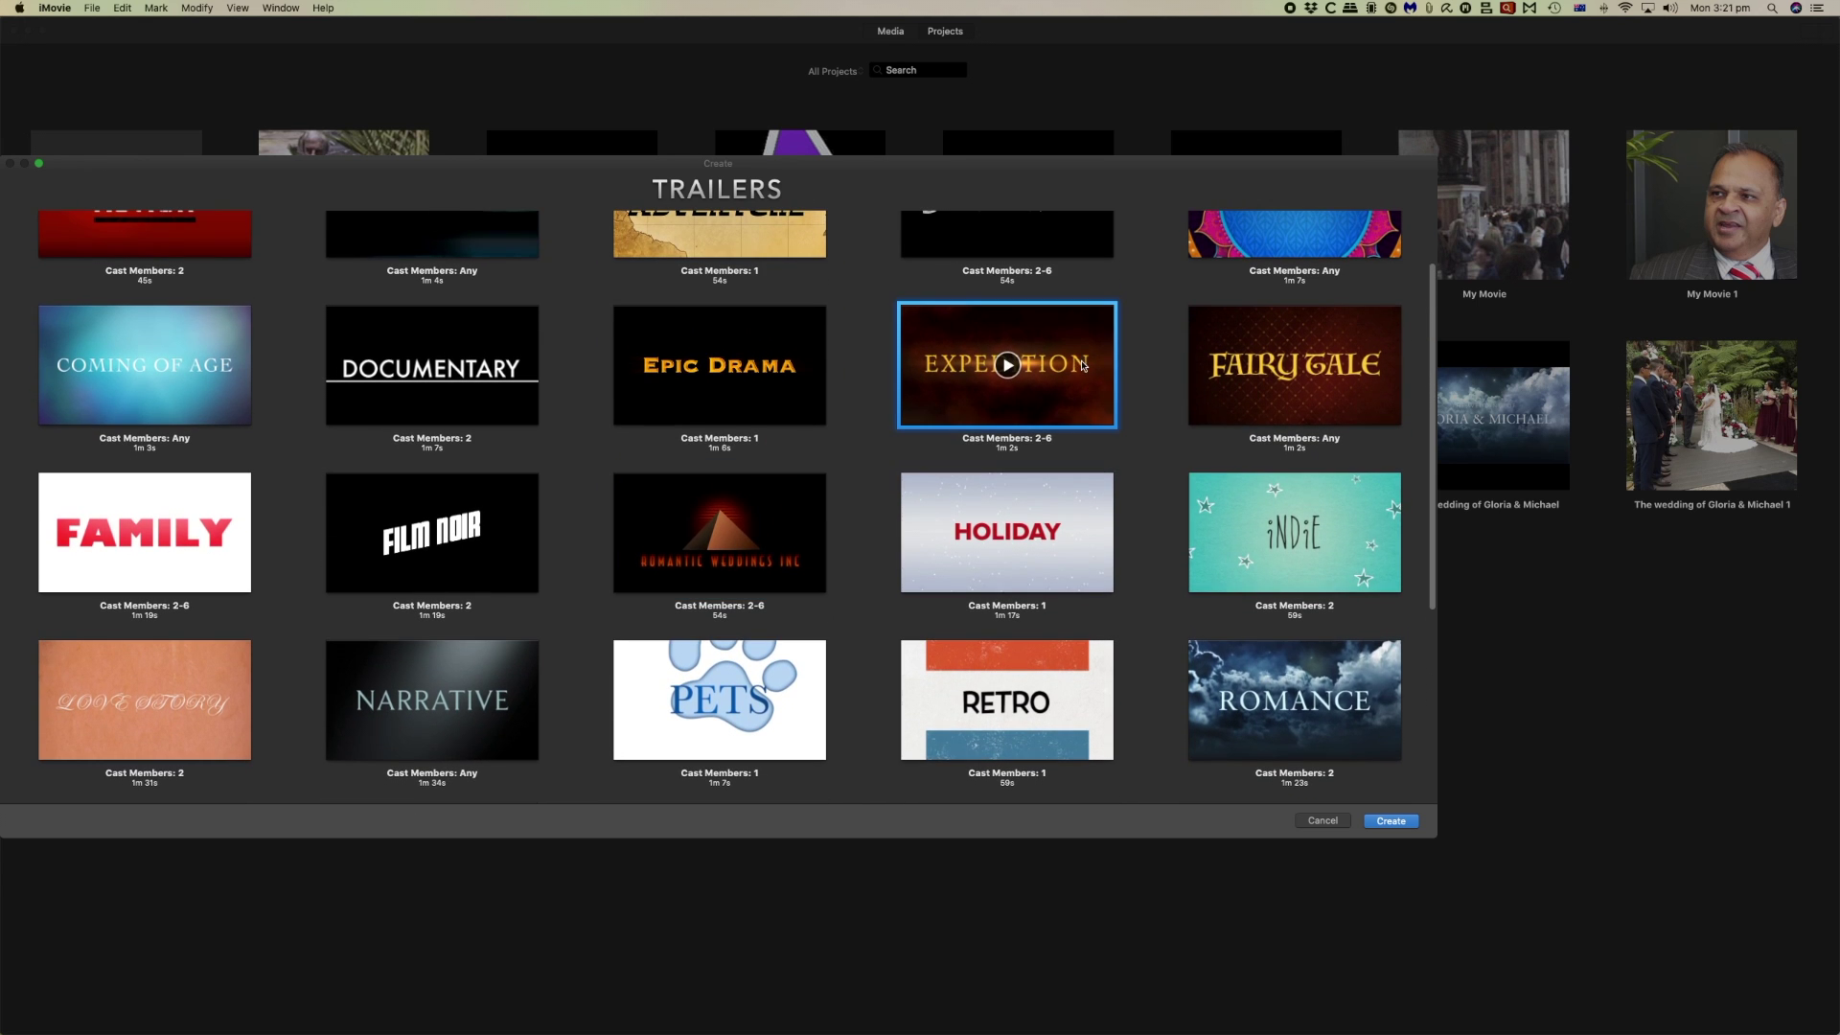
pyautogui.moveTo(1007, 534)
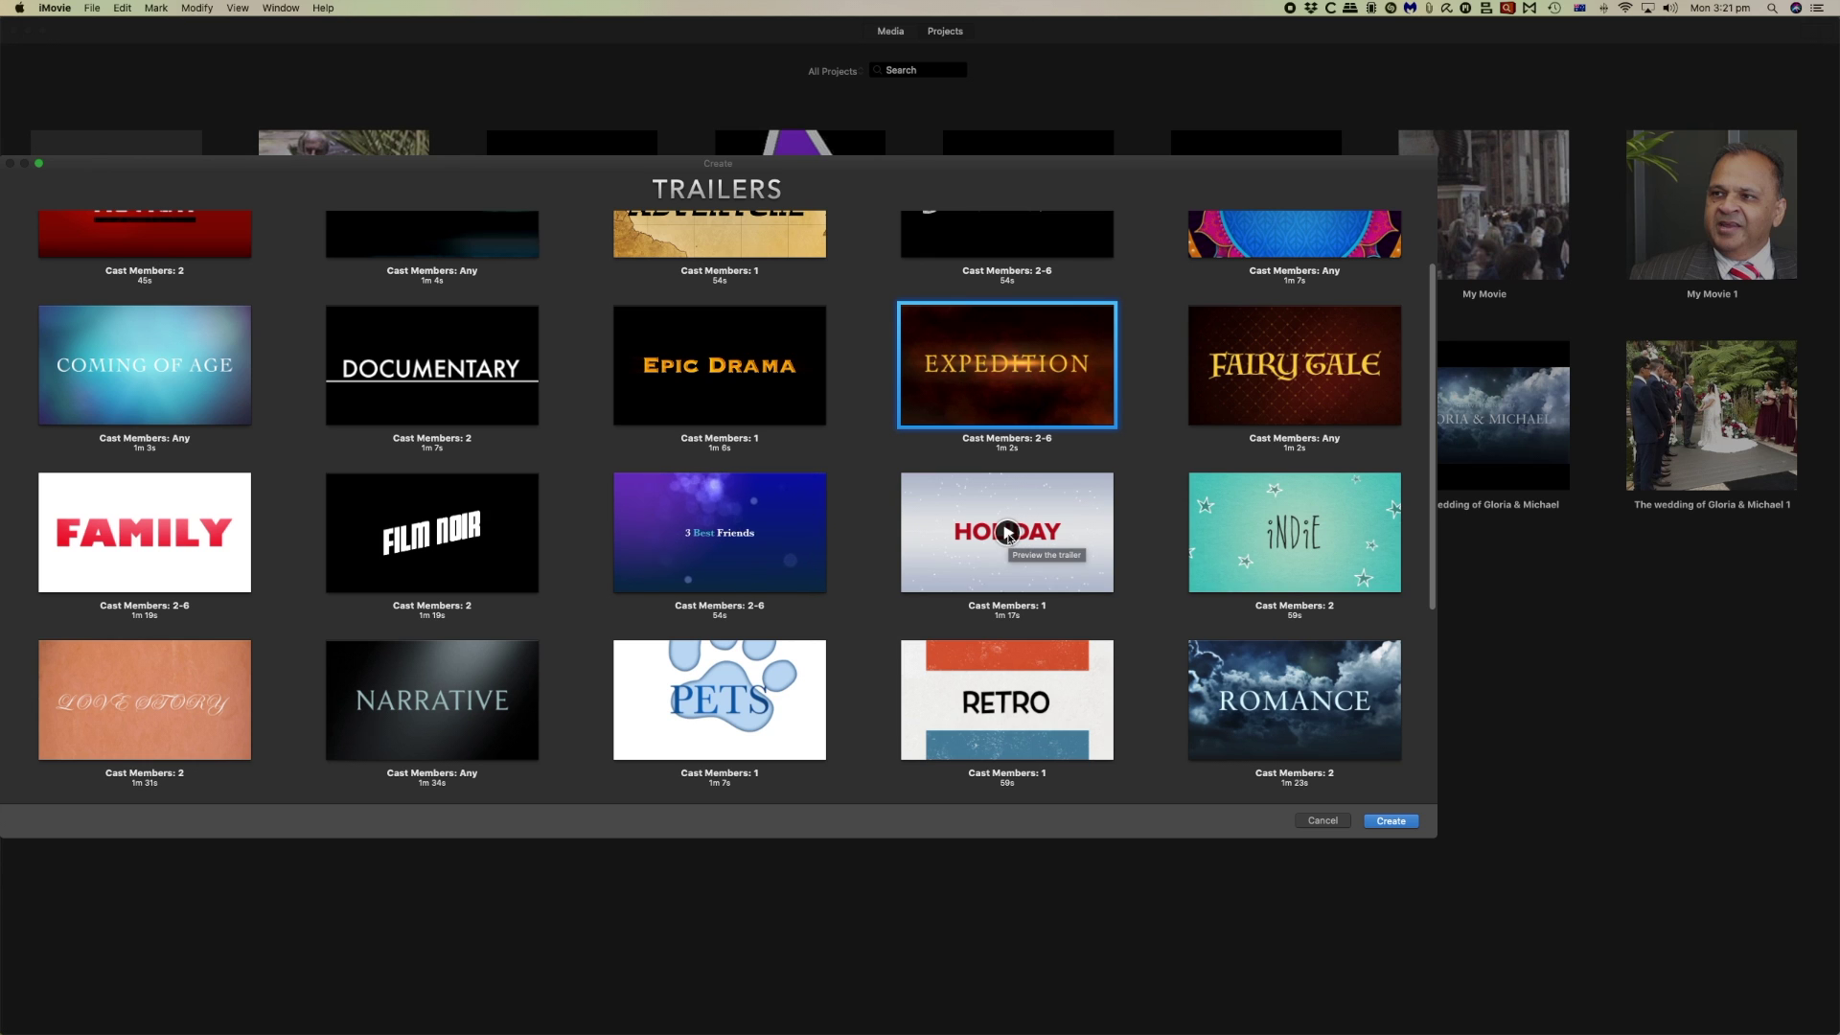
pyautogui.click(1006, 534)
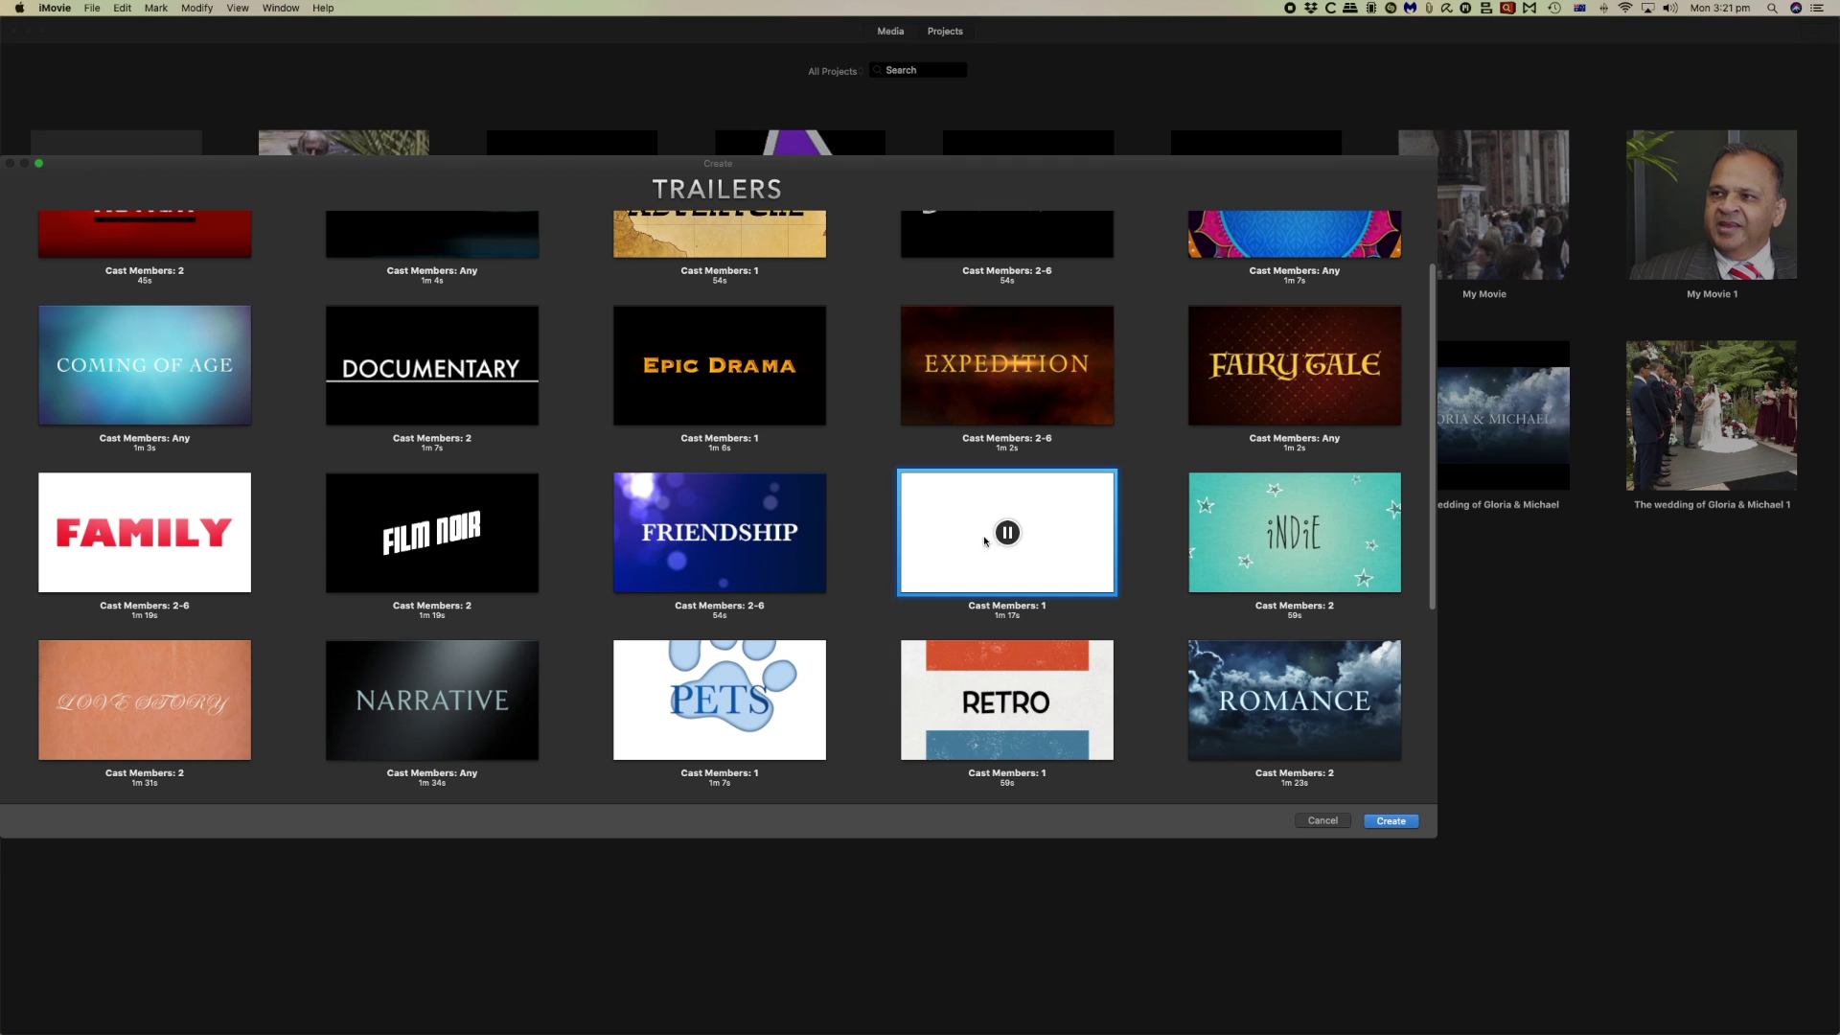
pyautogui.scroll(-2, 972, 539)
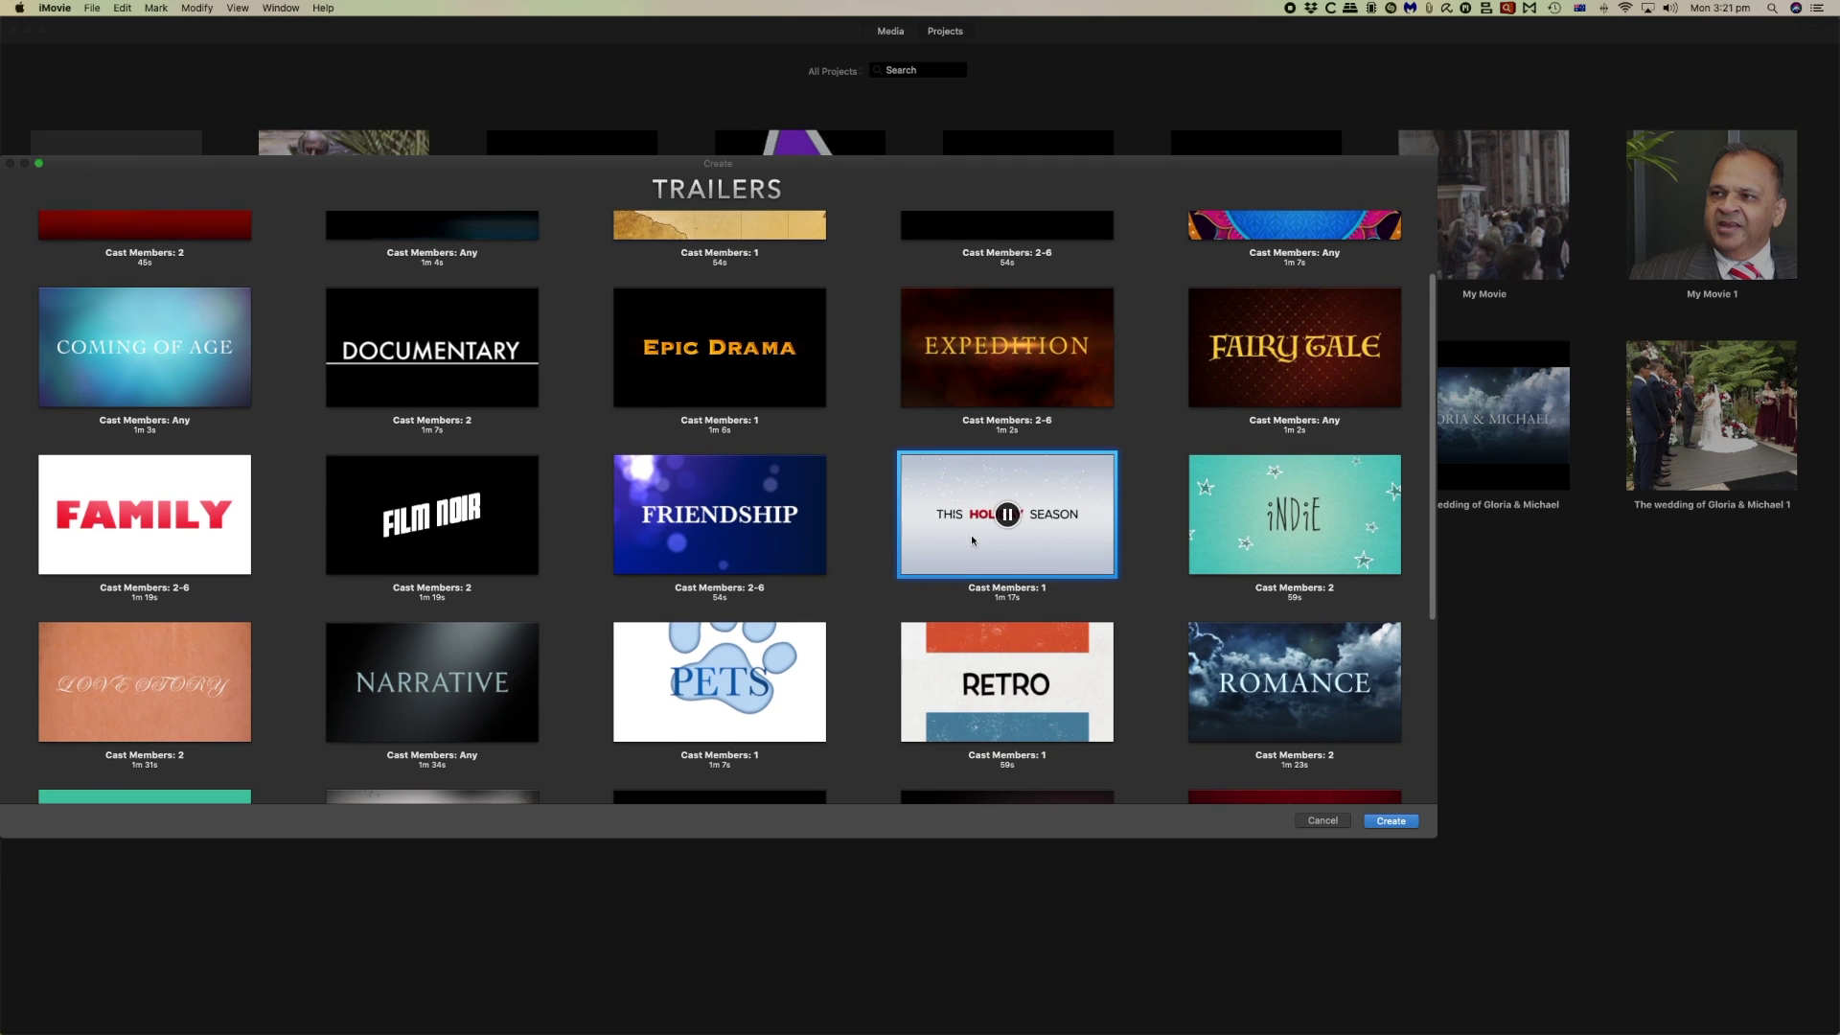
pyautogui.scroll(-10, 971, 540)
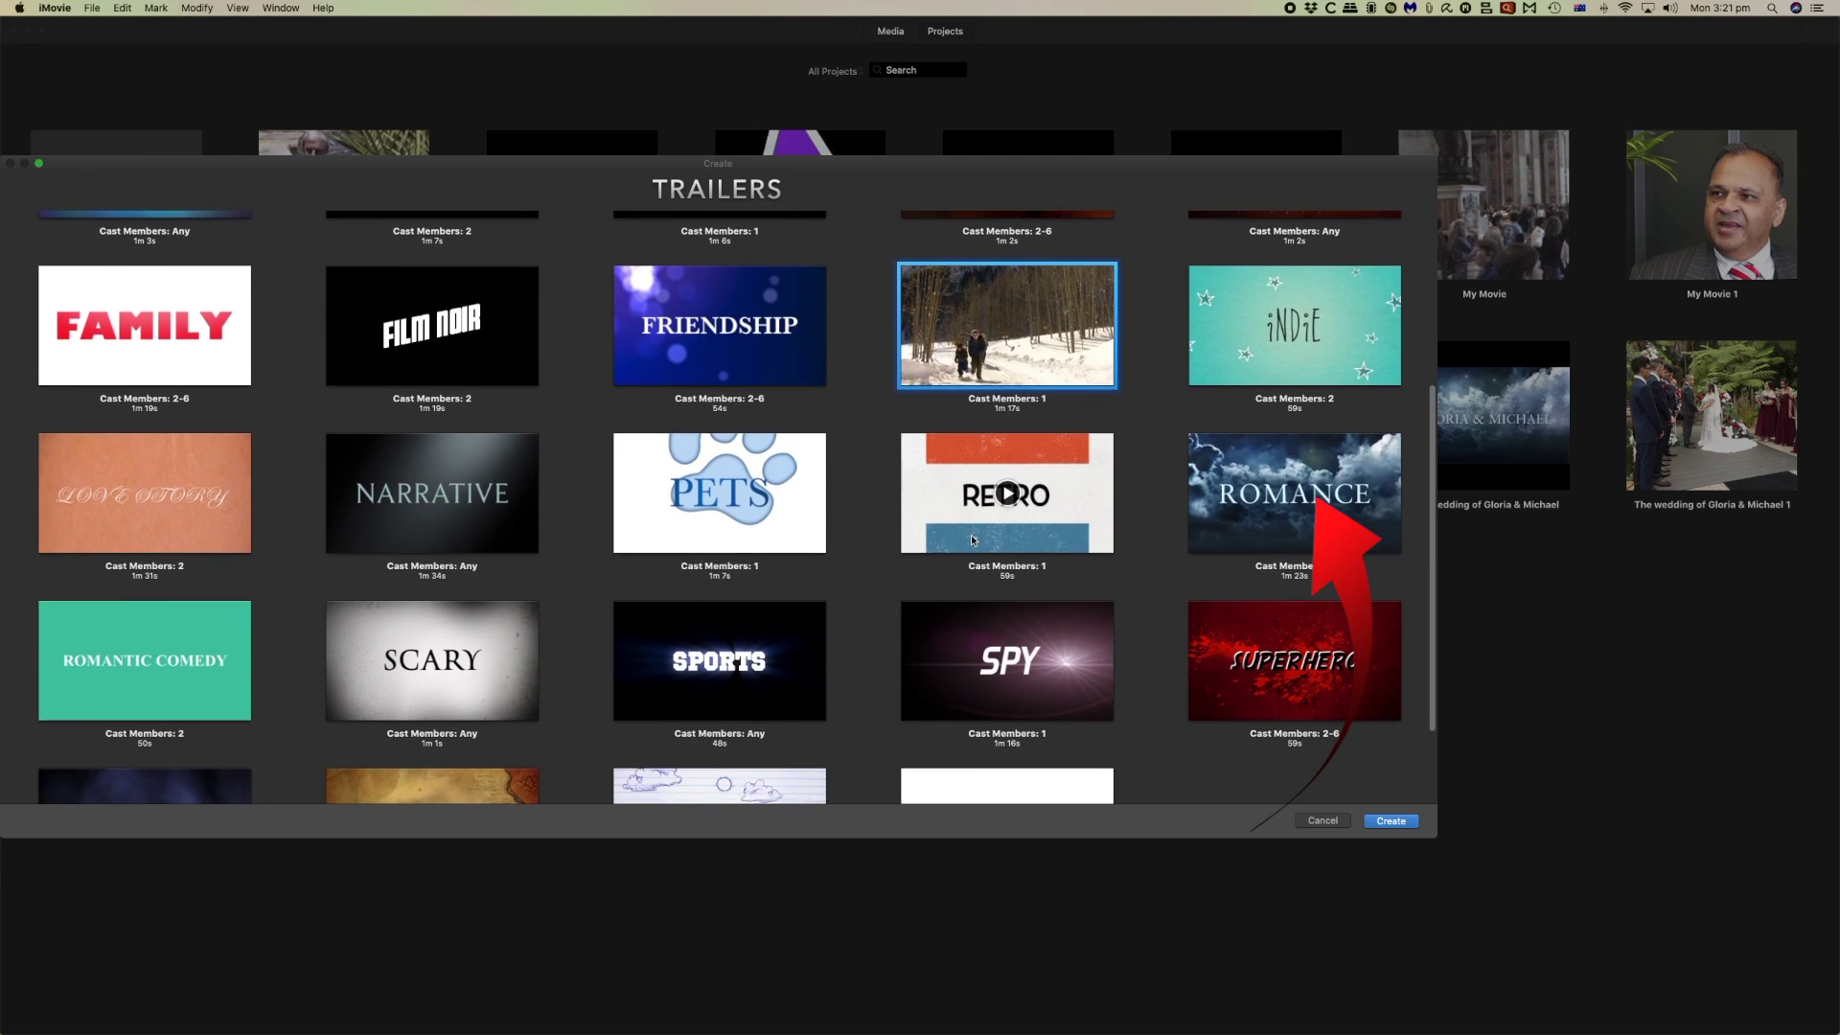
pyautogui.click(1277, 502)
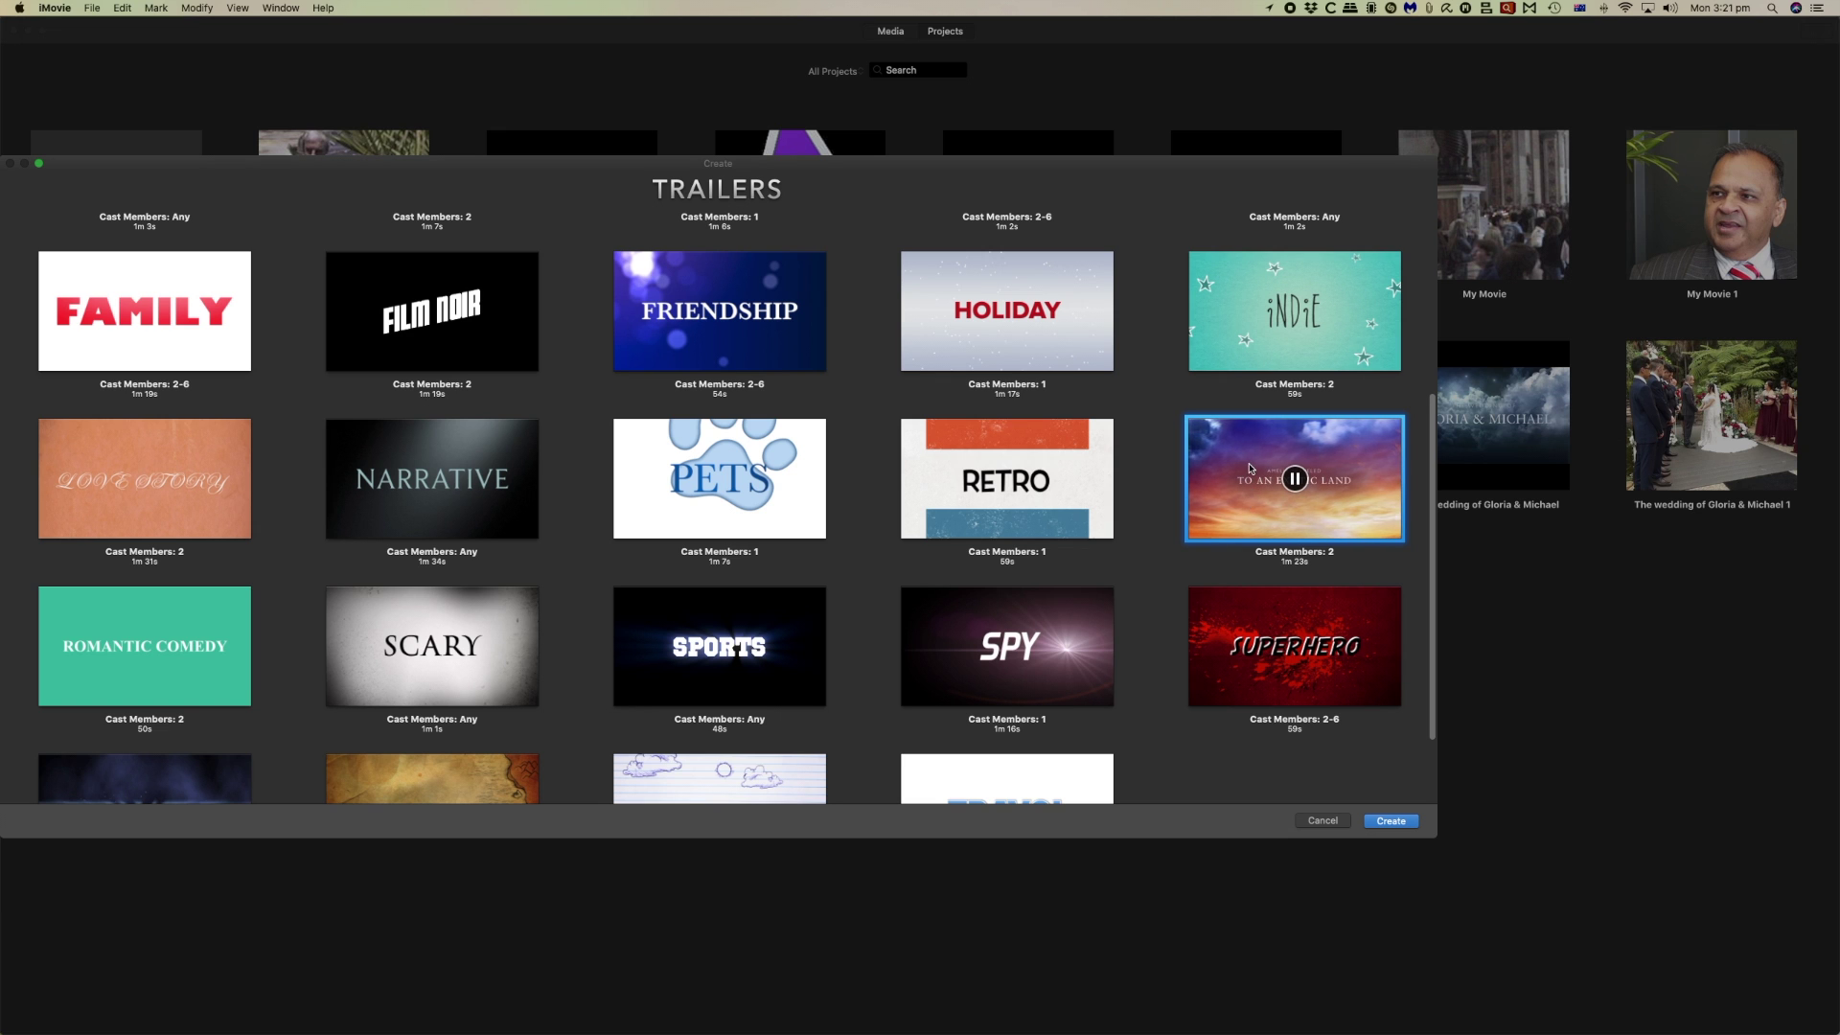
# Create the Romance trailer and show its 'Beneath the Summer Skies' title card in the preview.
pyautogui.click(1392, 821)
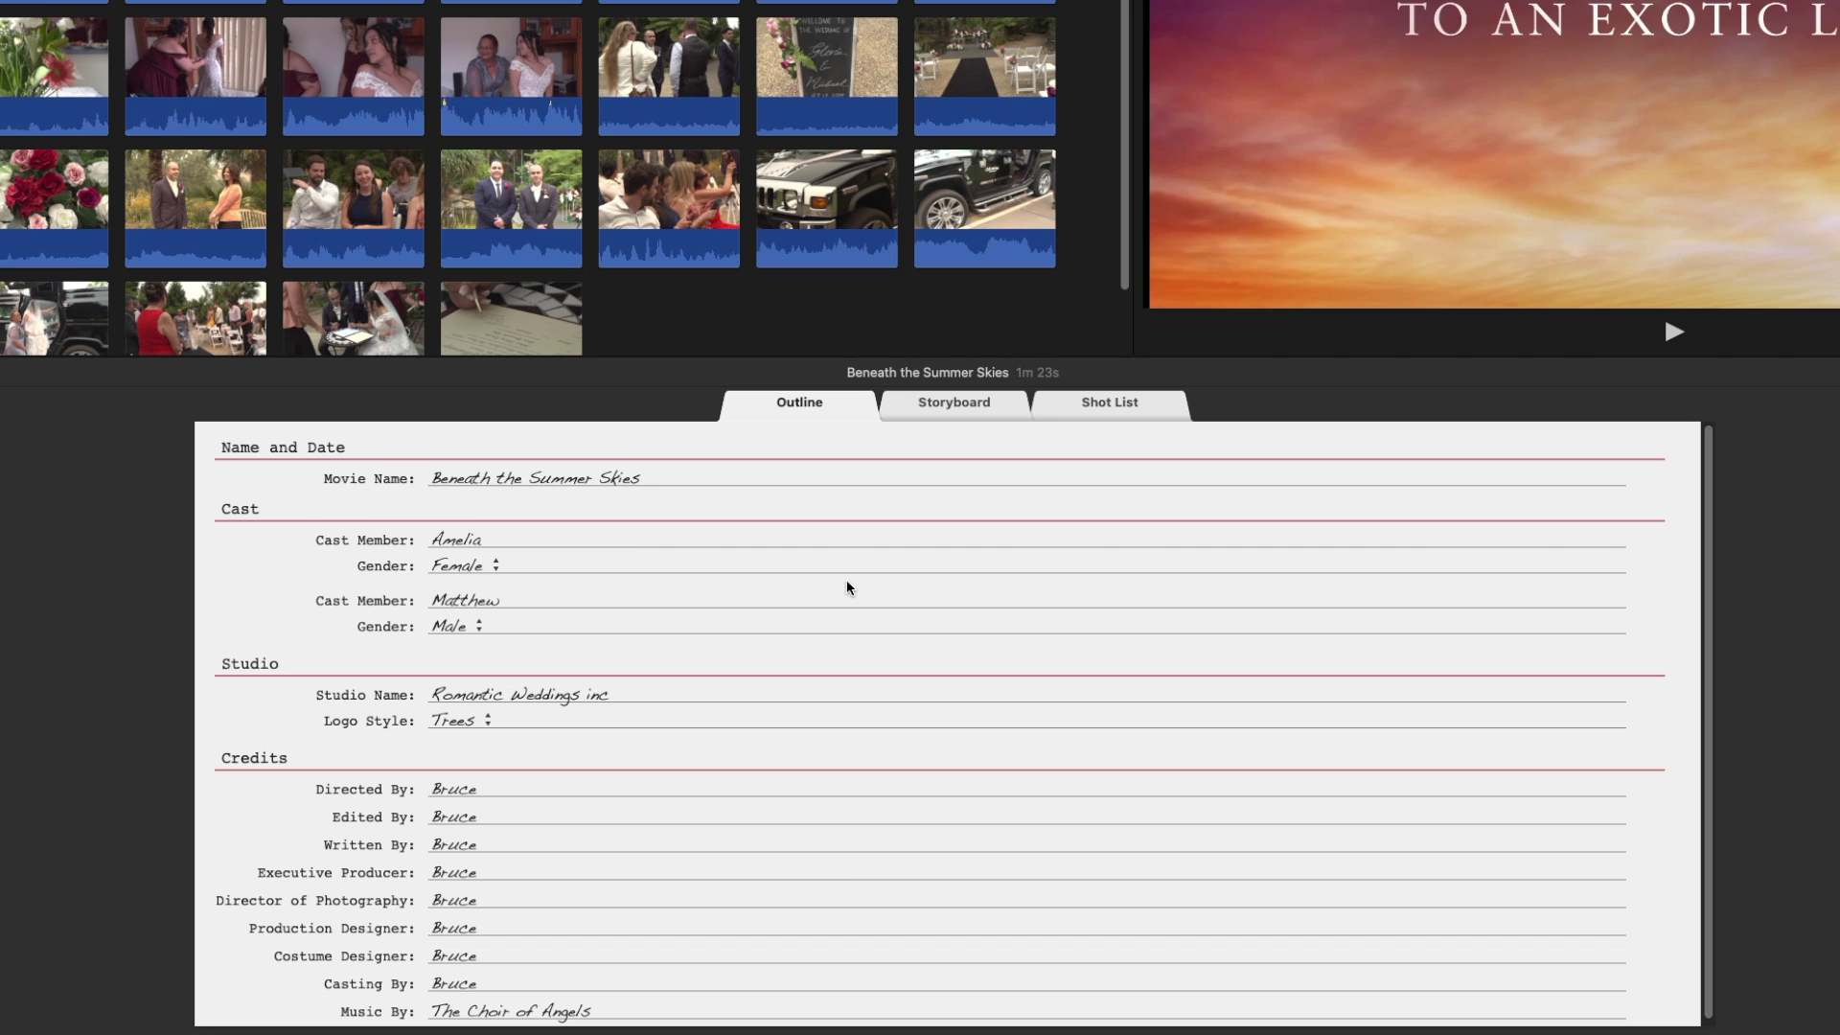
pyautogui.click(720, 482)
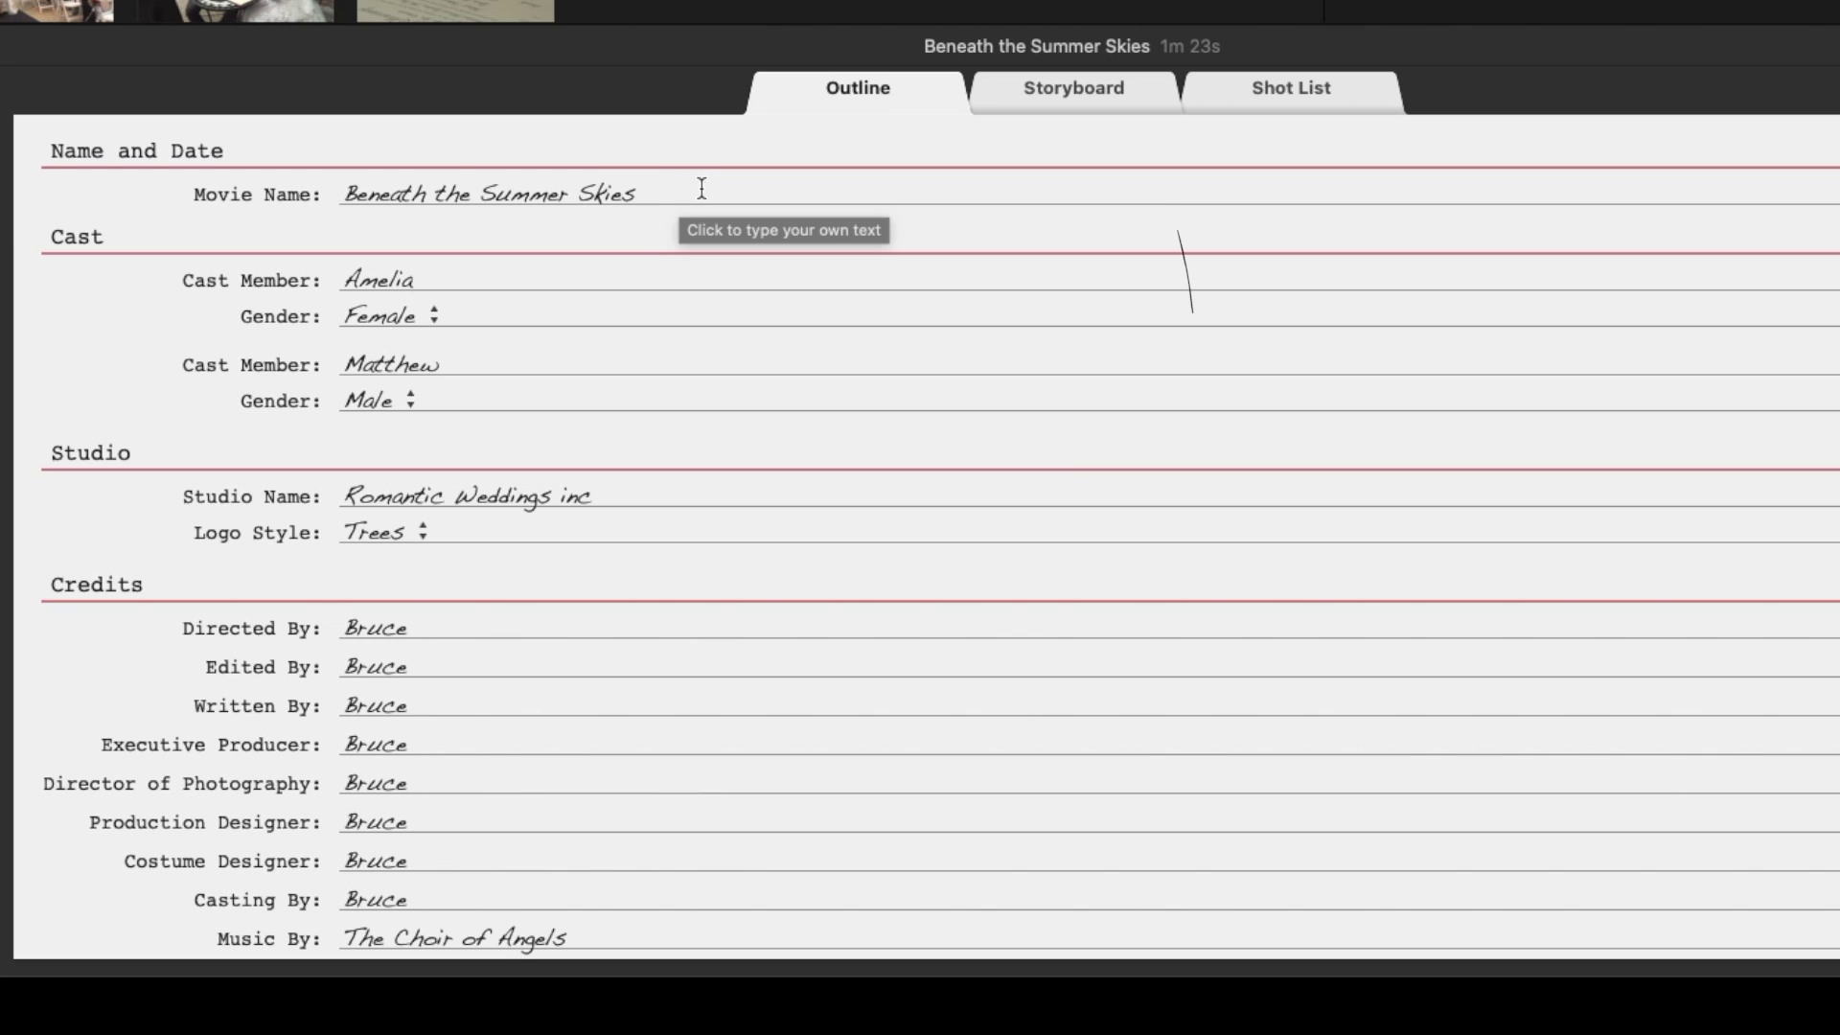
# Rename the trailer's movie name to 'wedding Summer Skies'.
pyautogui.click(670, 472)
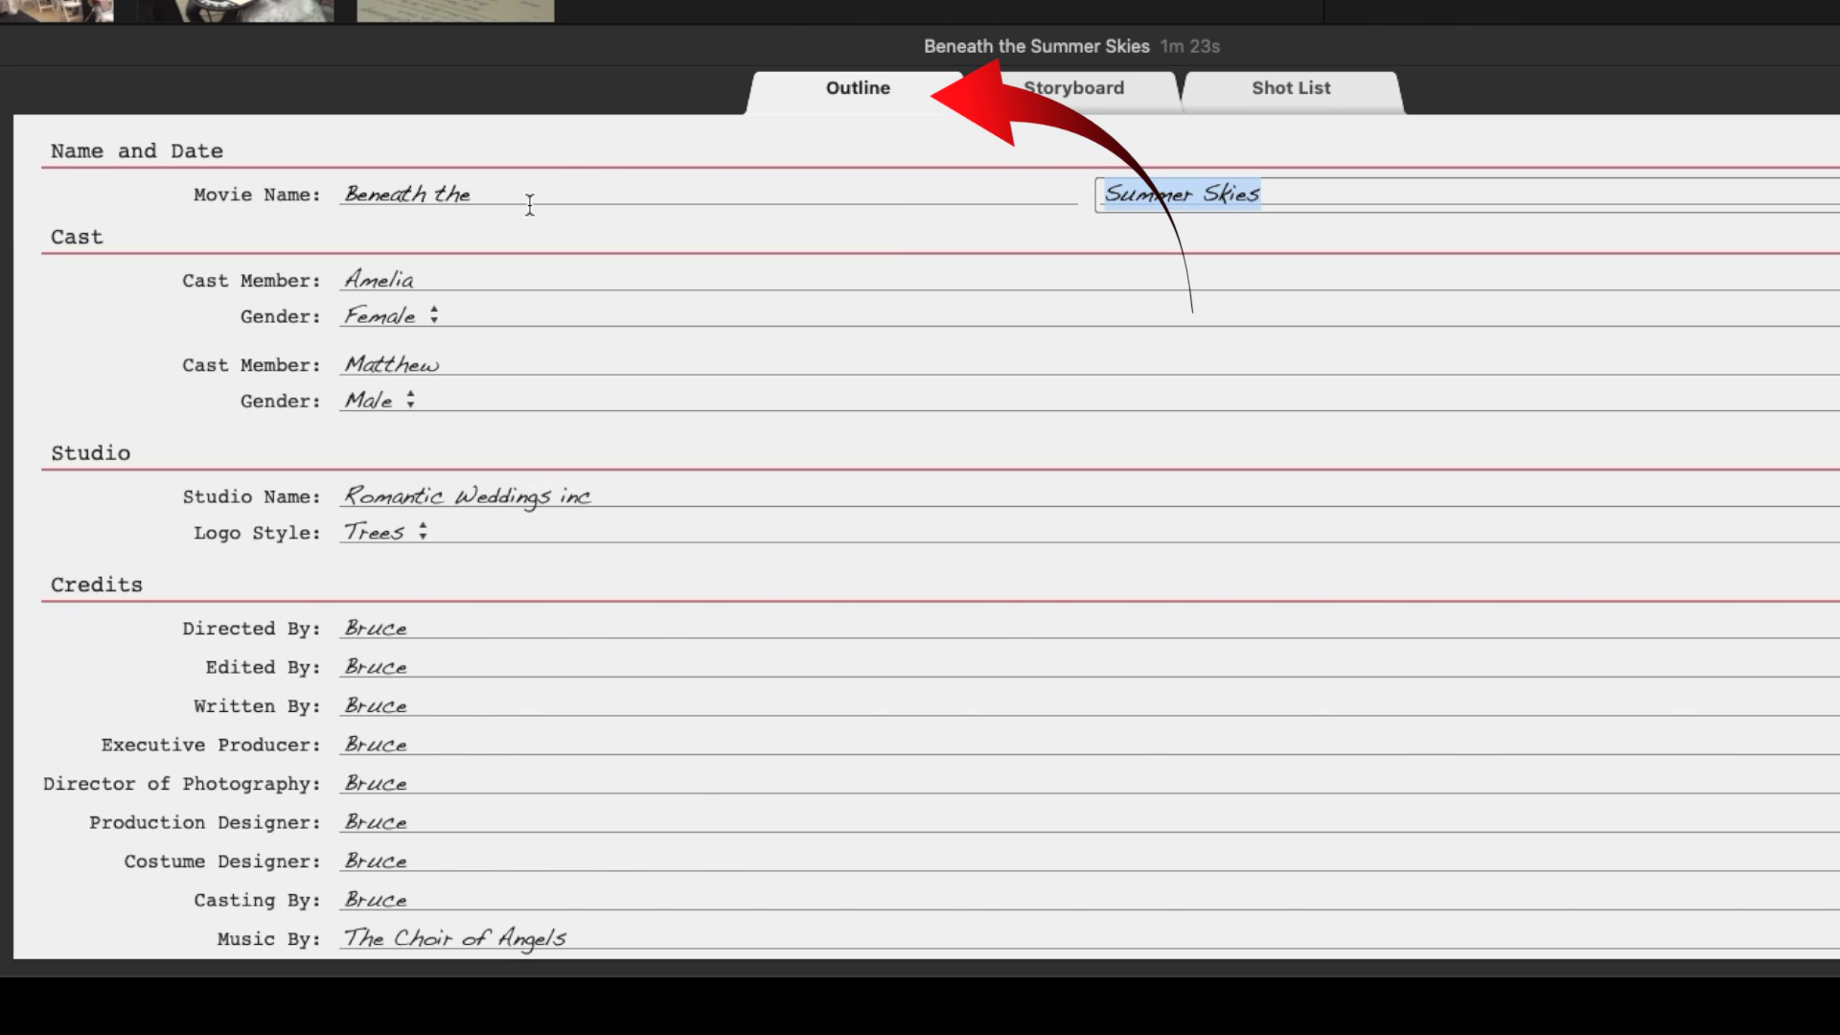
pyautogui.moveTo(530, 189); pyautogui.dragTo(322, 188)
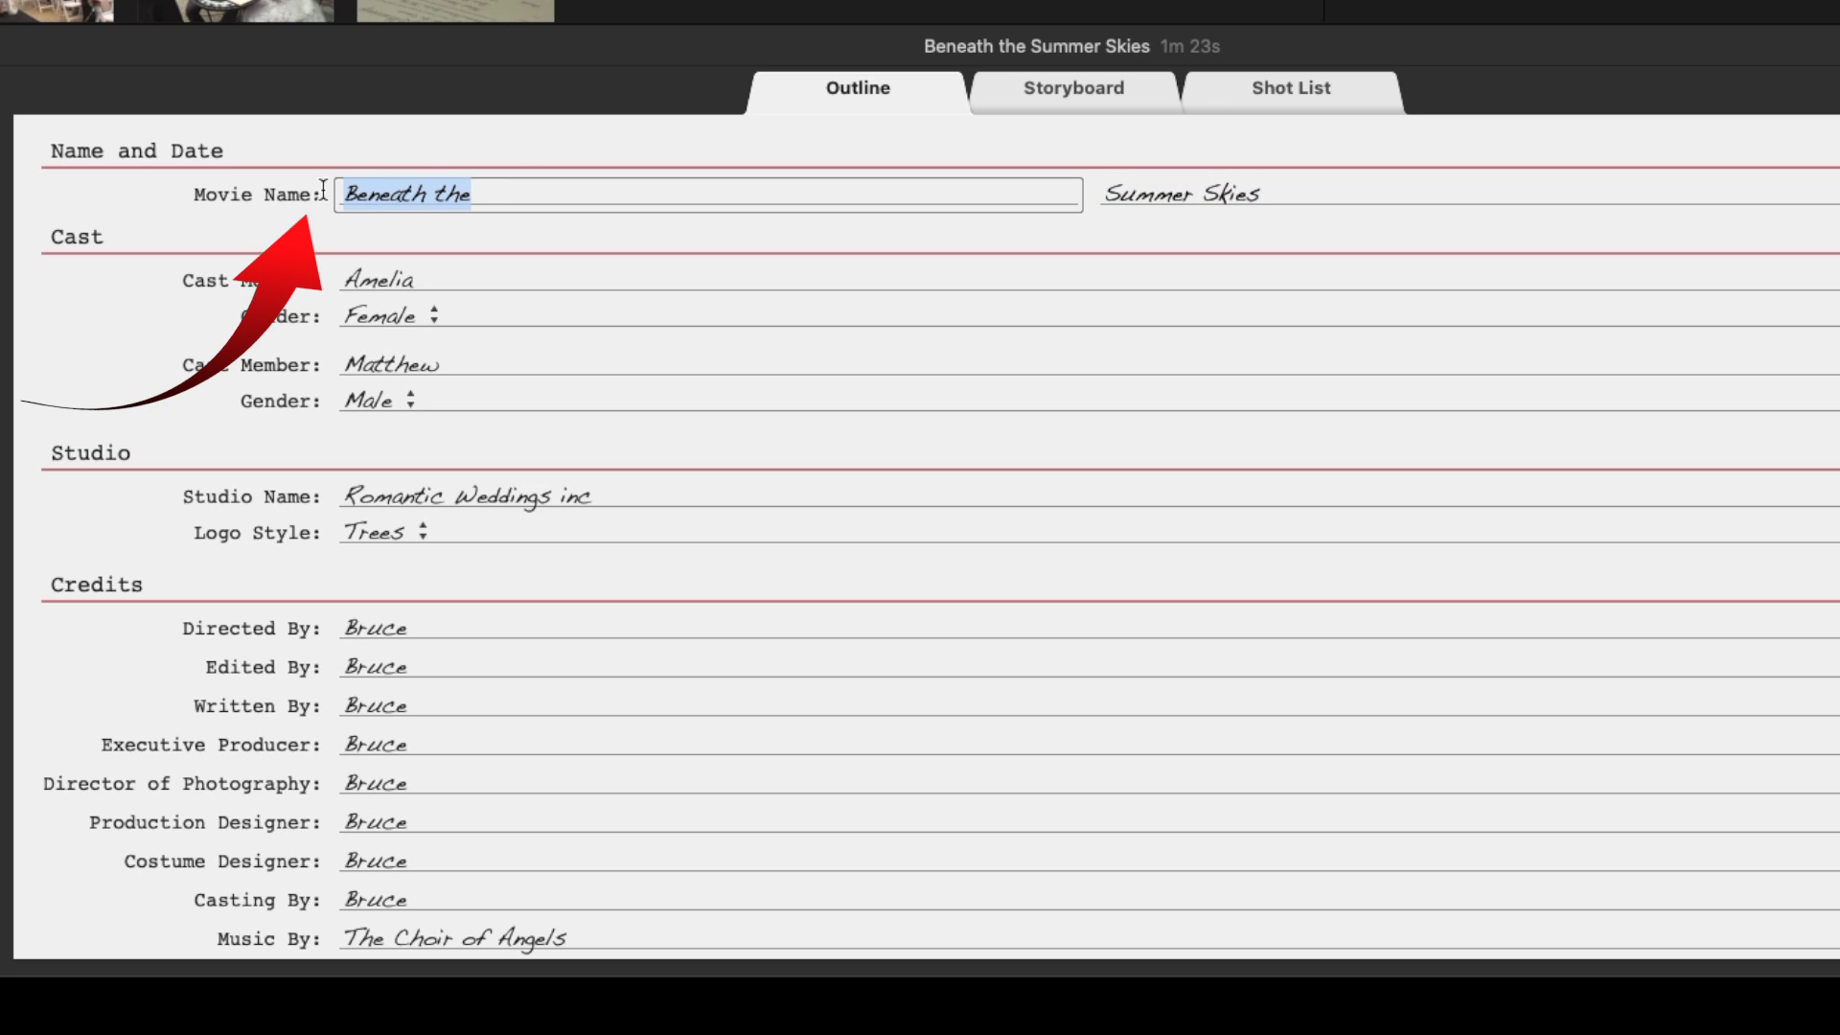
pyautogui.write('we')
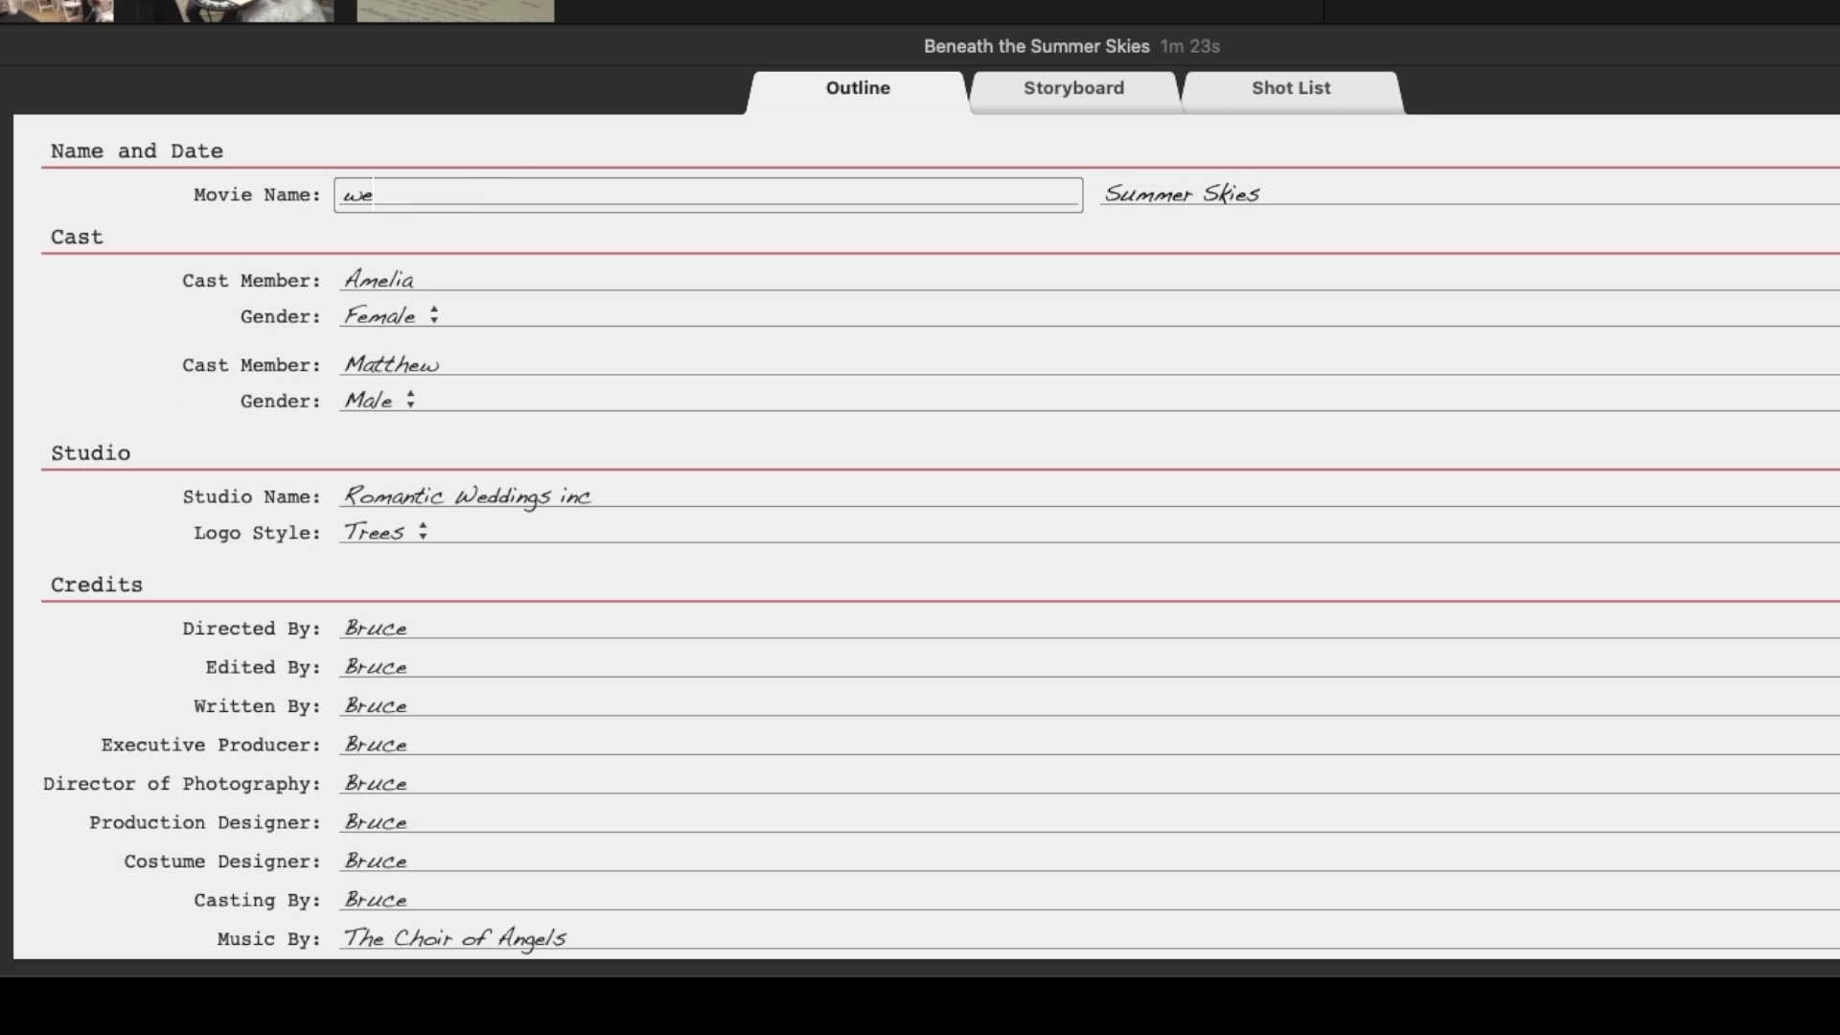
pyautogui.write('dding')
# Replace both cast member names in the outline with the couple's names.
pyautogui.doubleClick(379, 279)
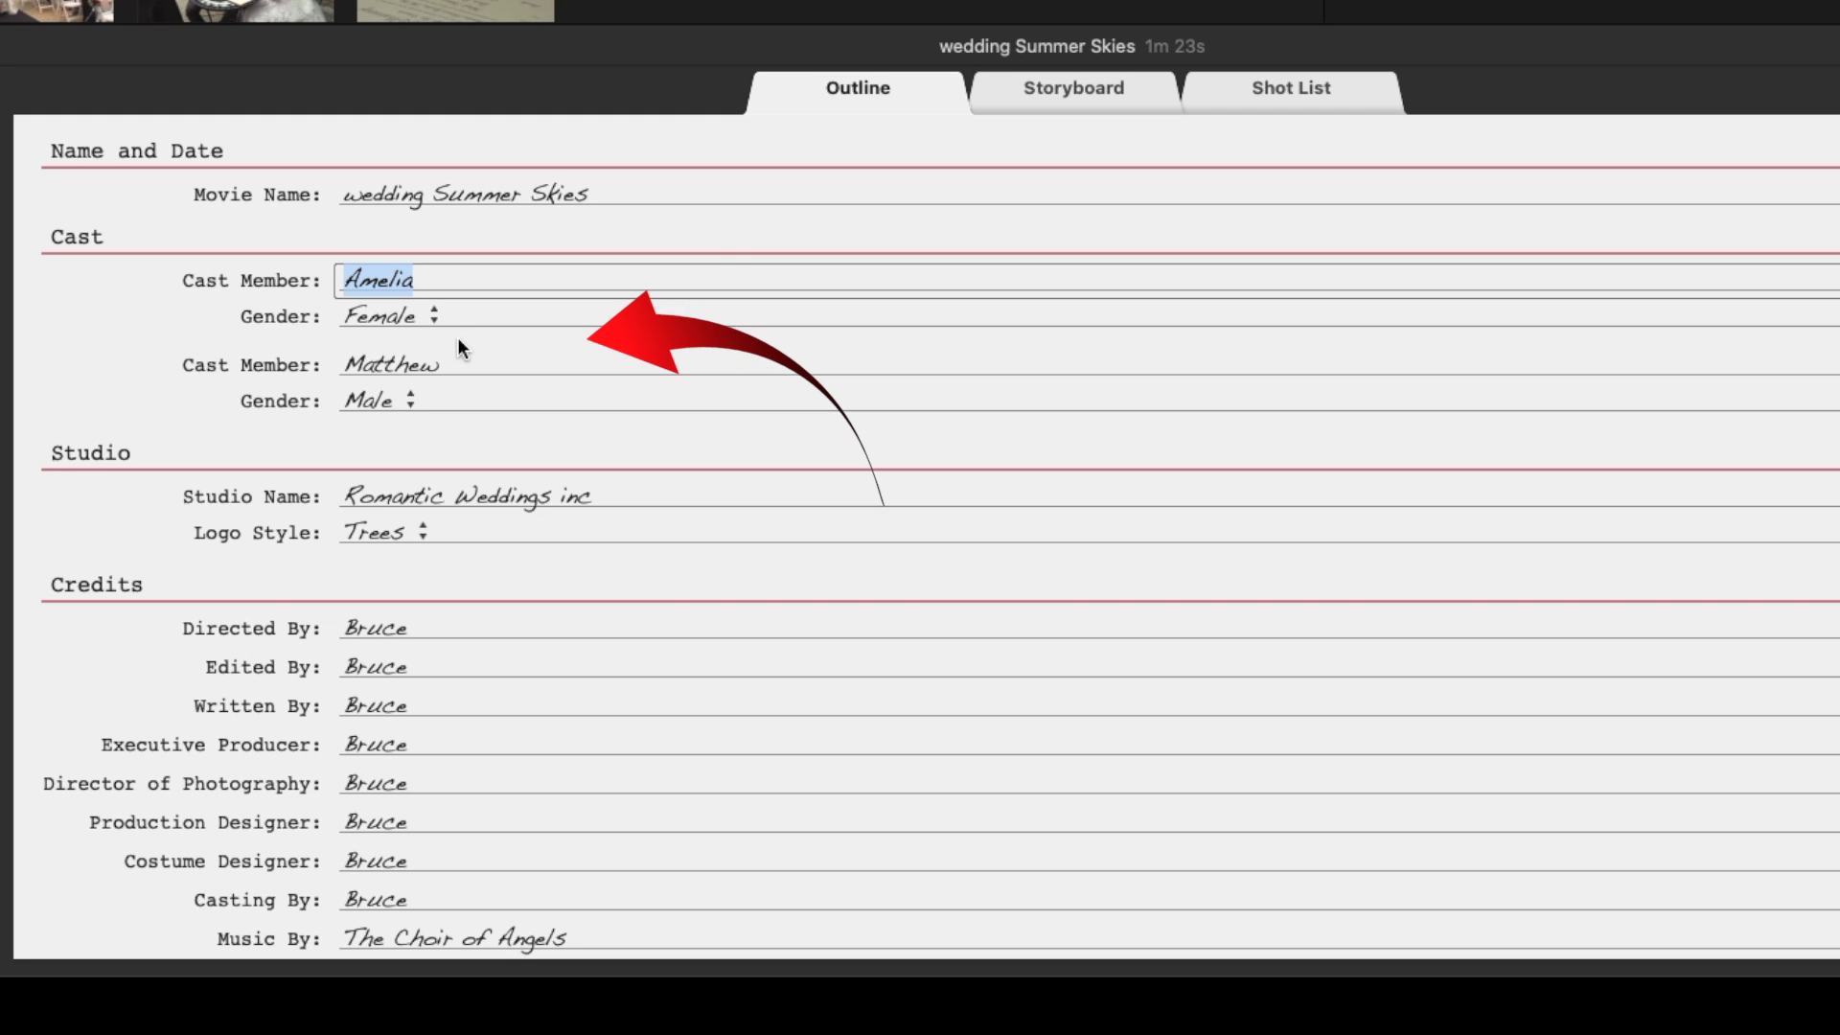
pyautogui.write('Gjoria')
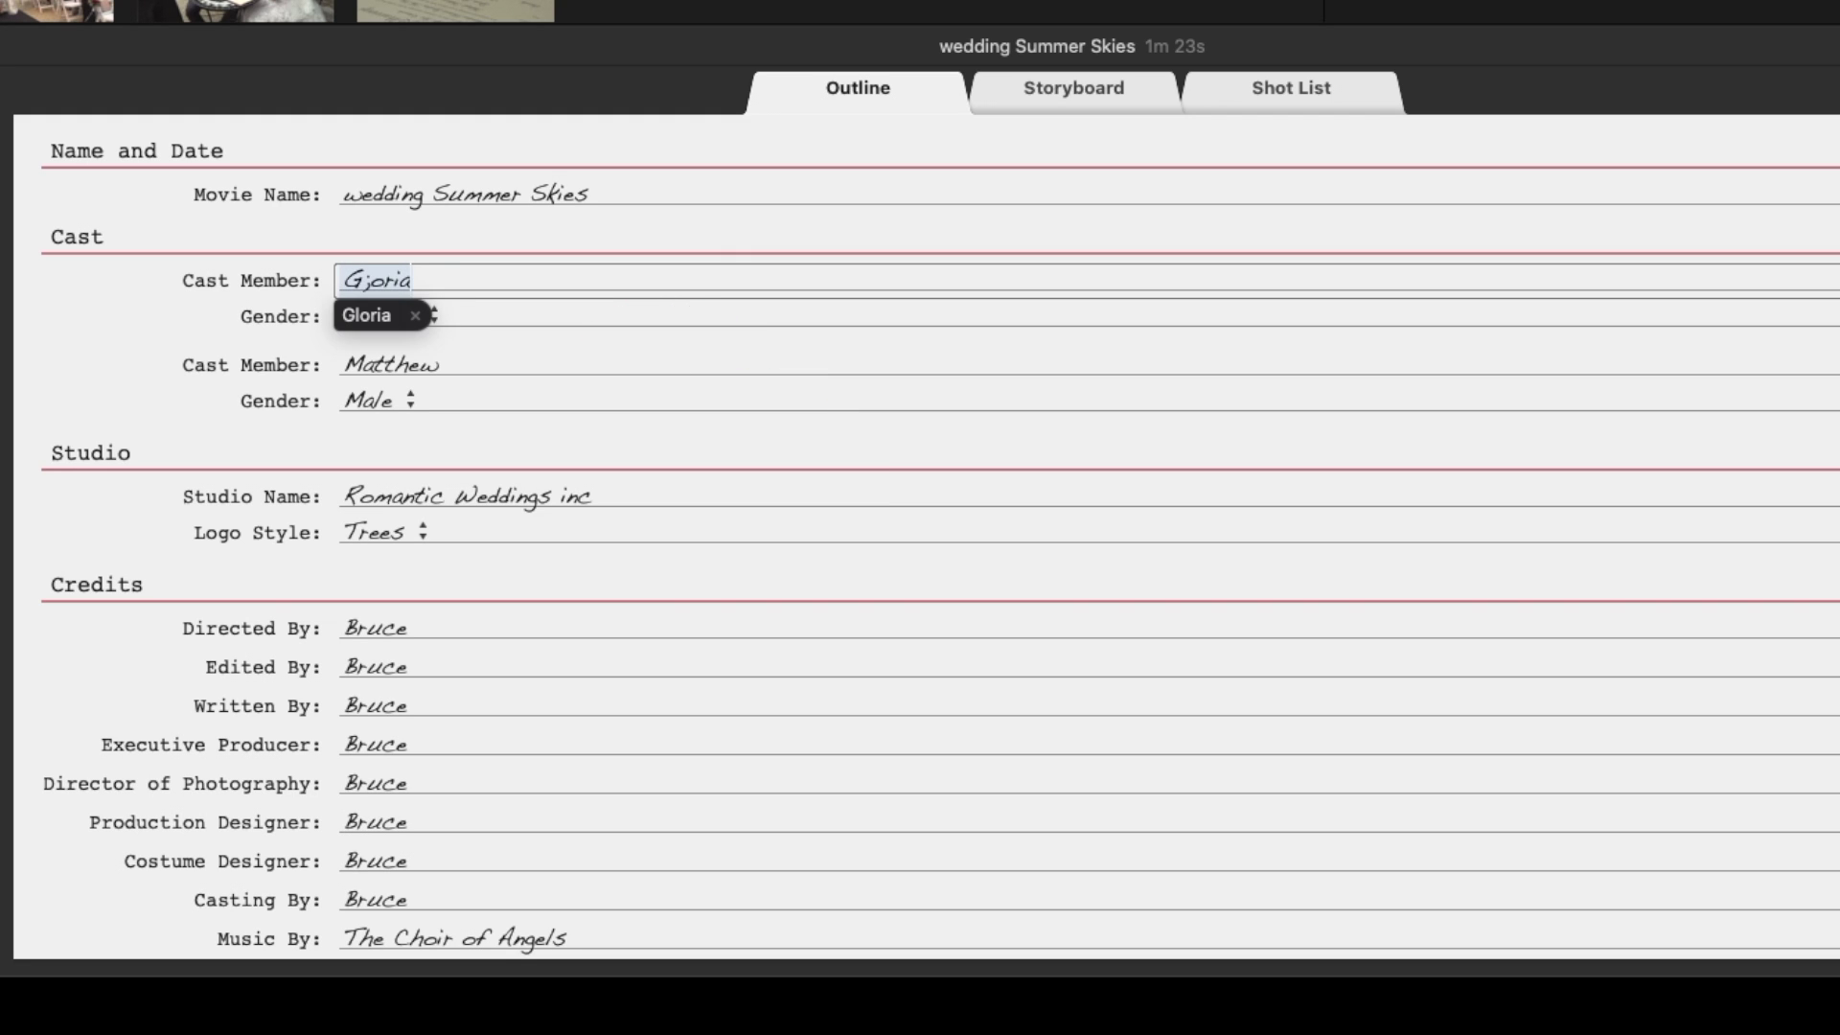
pyautogui.press('Return')
pyautogui.click(447, 366)
pyautogui.write('Michaell')
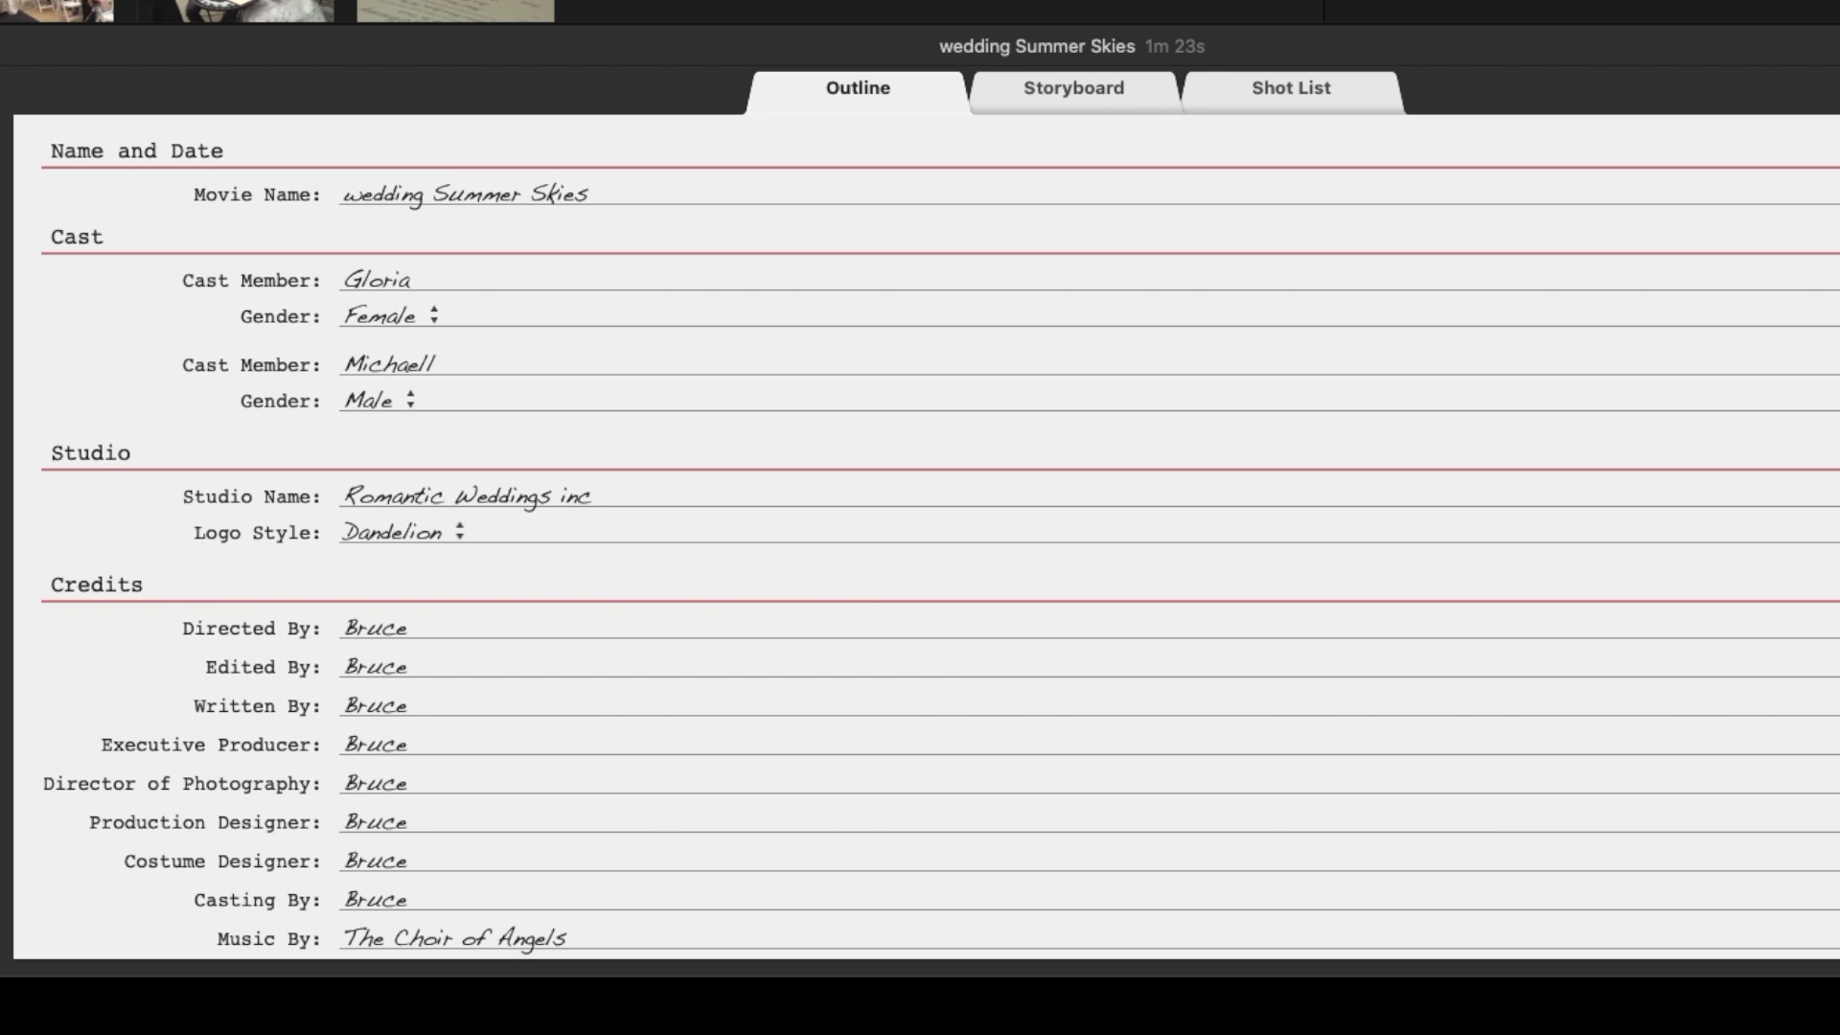
# In the storyboard, reword the first story line from 'traveled' to 'prepared to an exotic land'.
pyautogui.click(1098, 92)
pyautogui.click(271, 474)
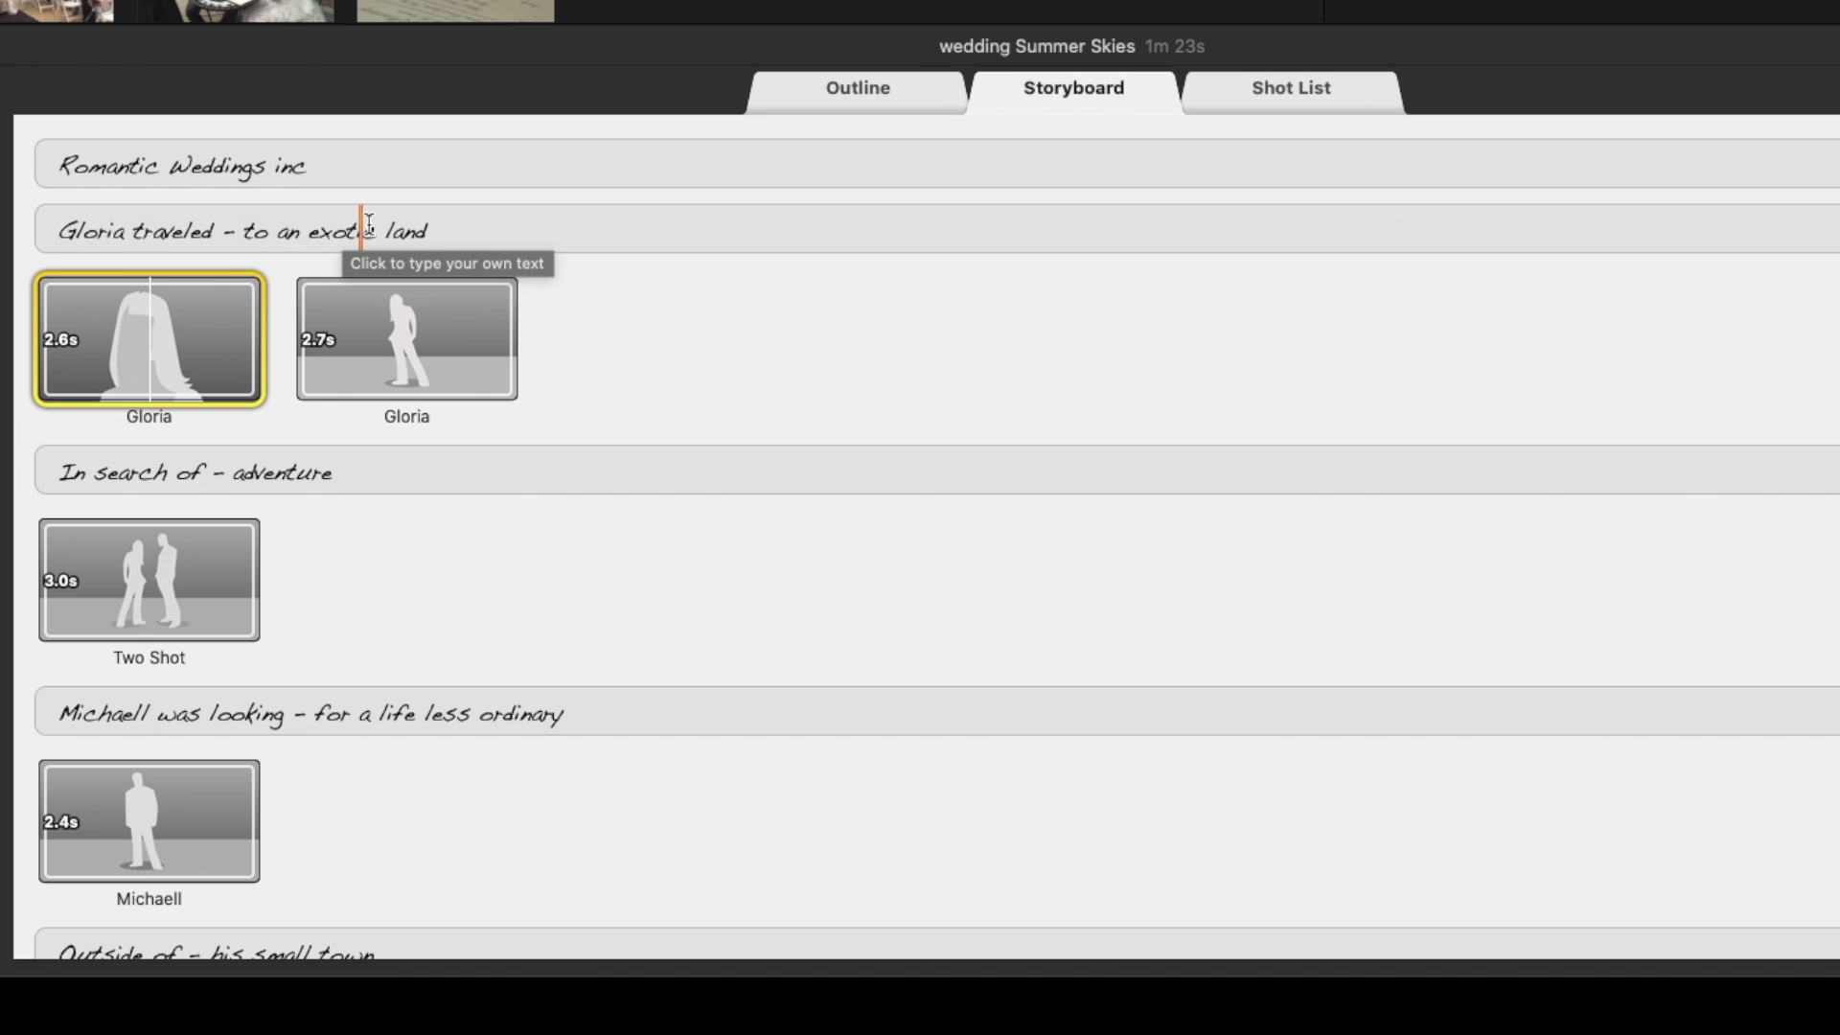
pyautogui.click(450, 225)
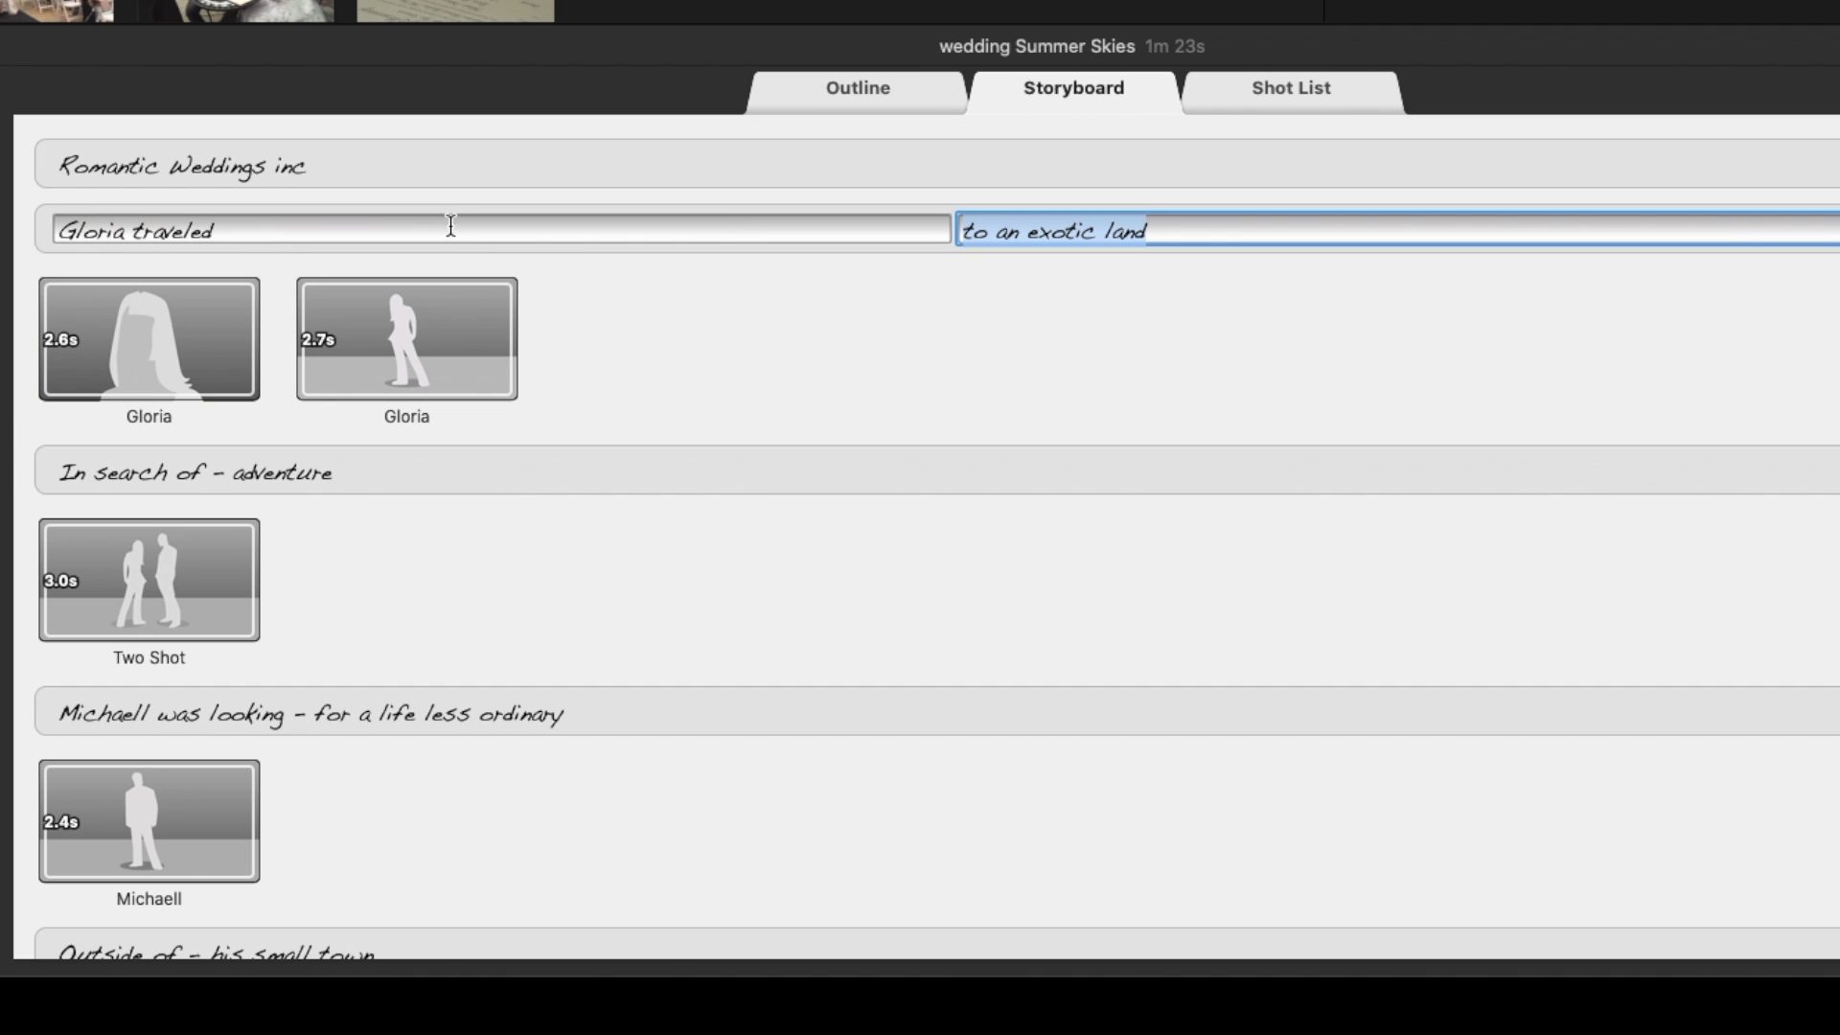
pyautogui.click(251, 233)
pyautogui.moveTo(251, 233); pyautogui.dragTo(132, 233)
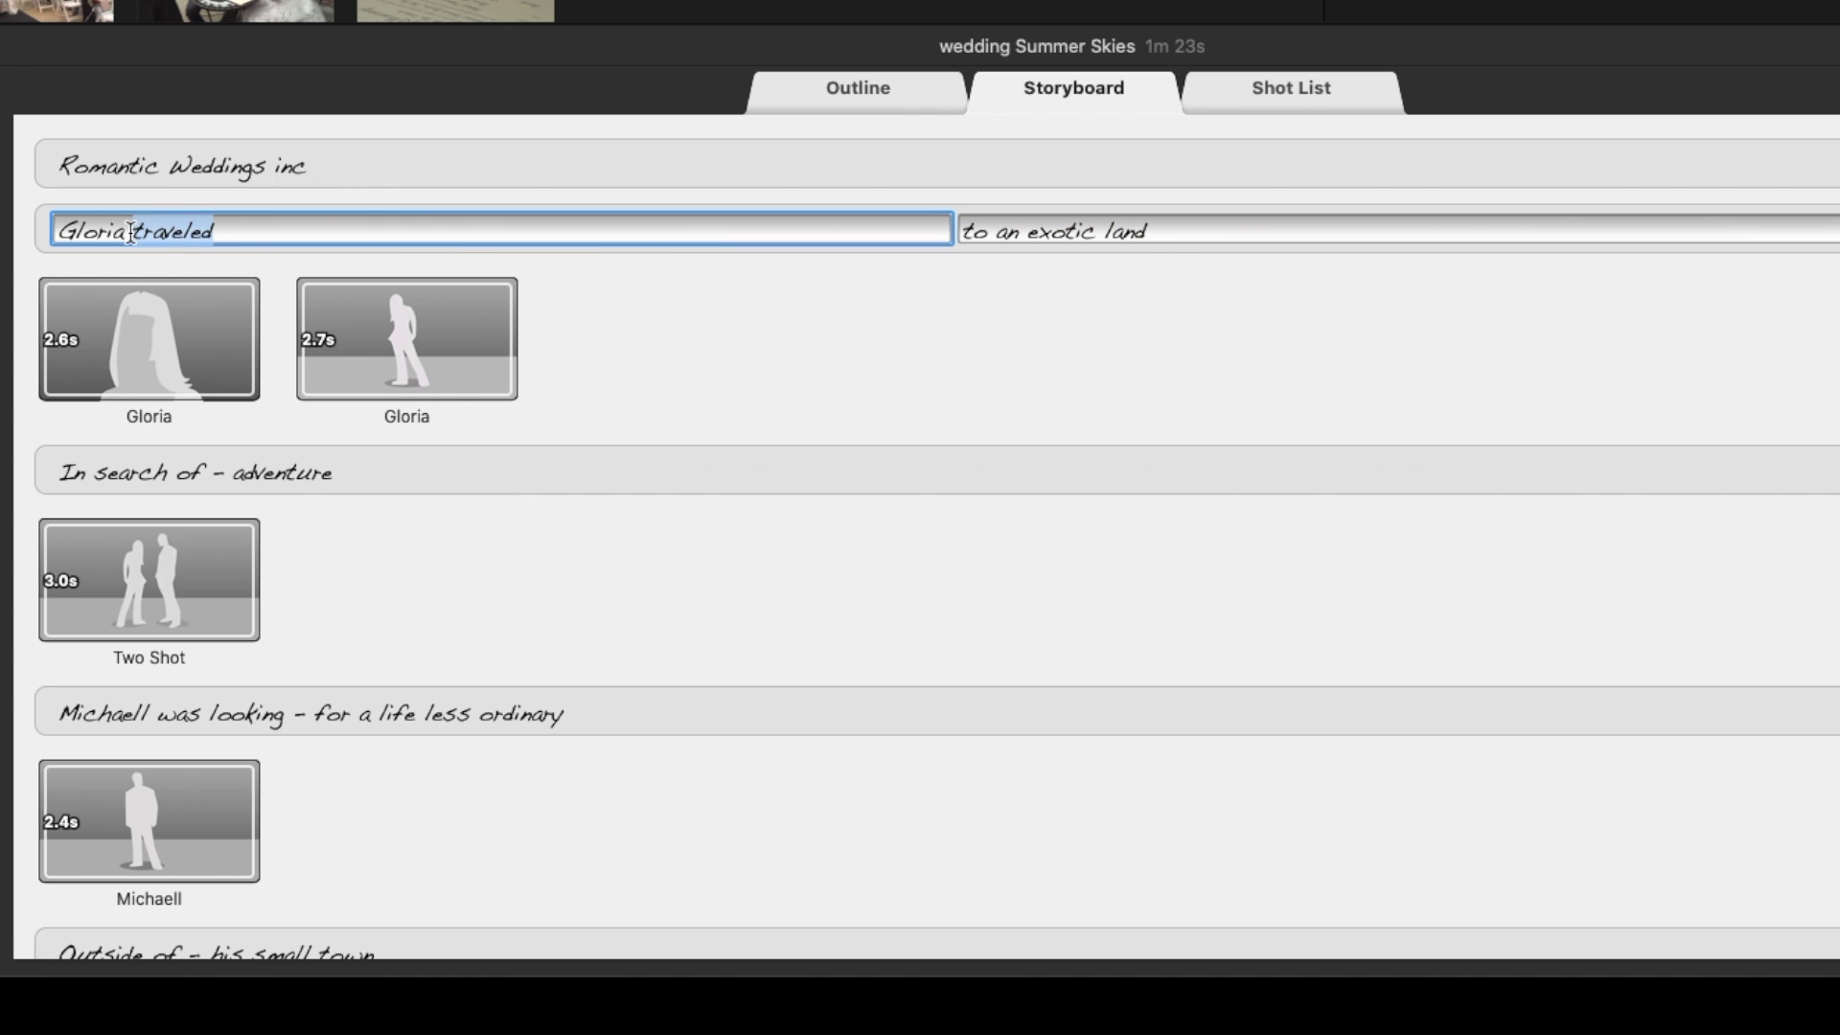
pyautogui.write('prepar')
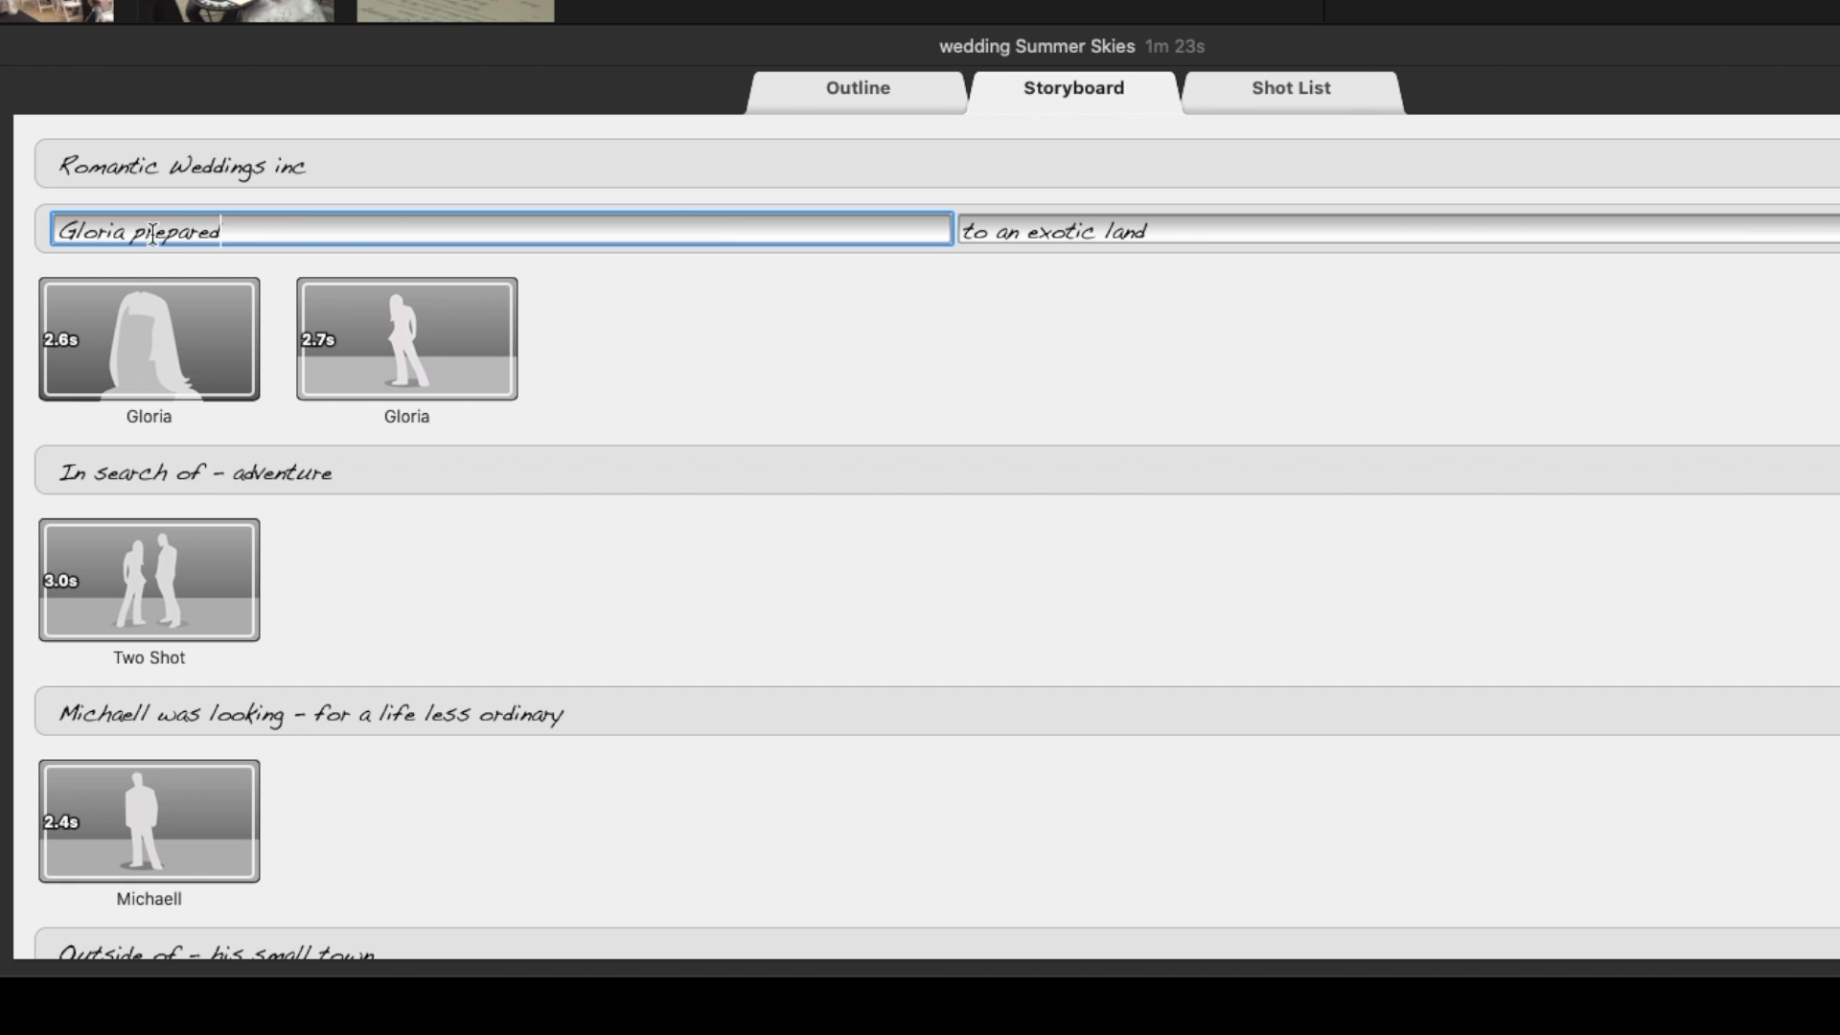
pyautogui.scroll(-3, 232, 353)
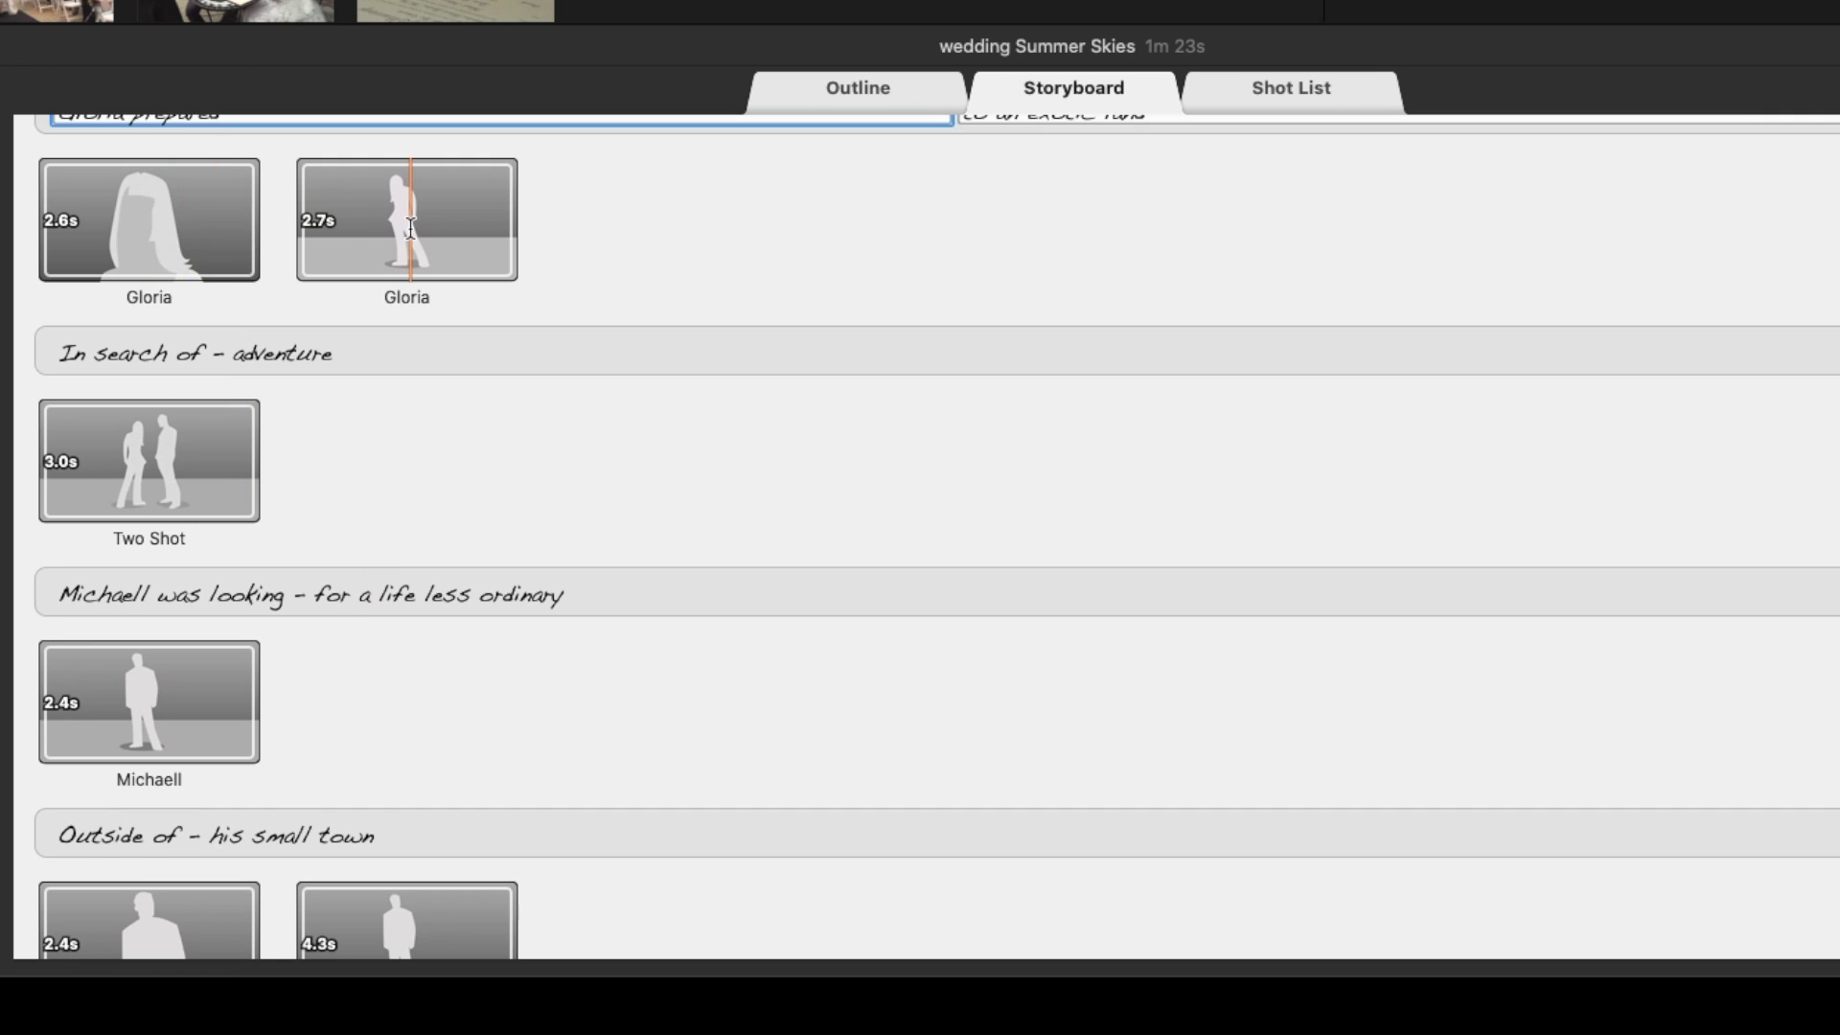
pyautogui.scroll(-3, 185, 343)
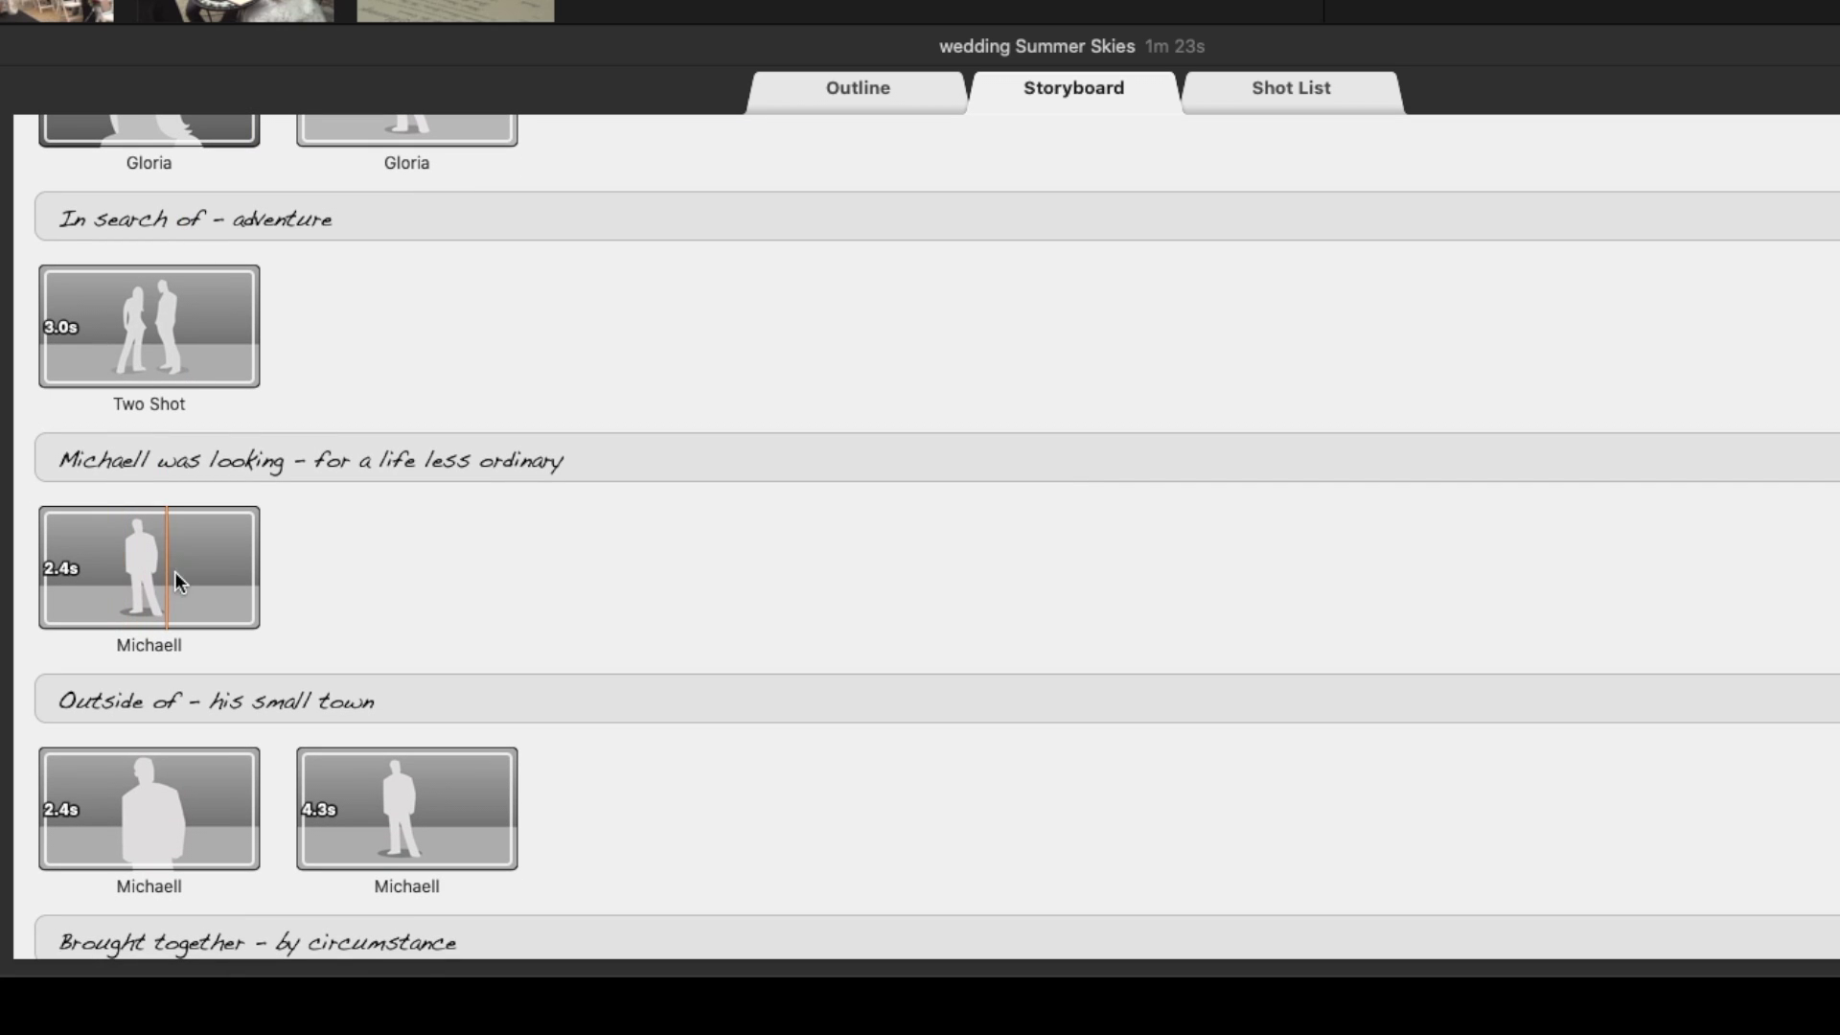
pyautogui.scroll(-3, 131, 559)
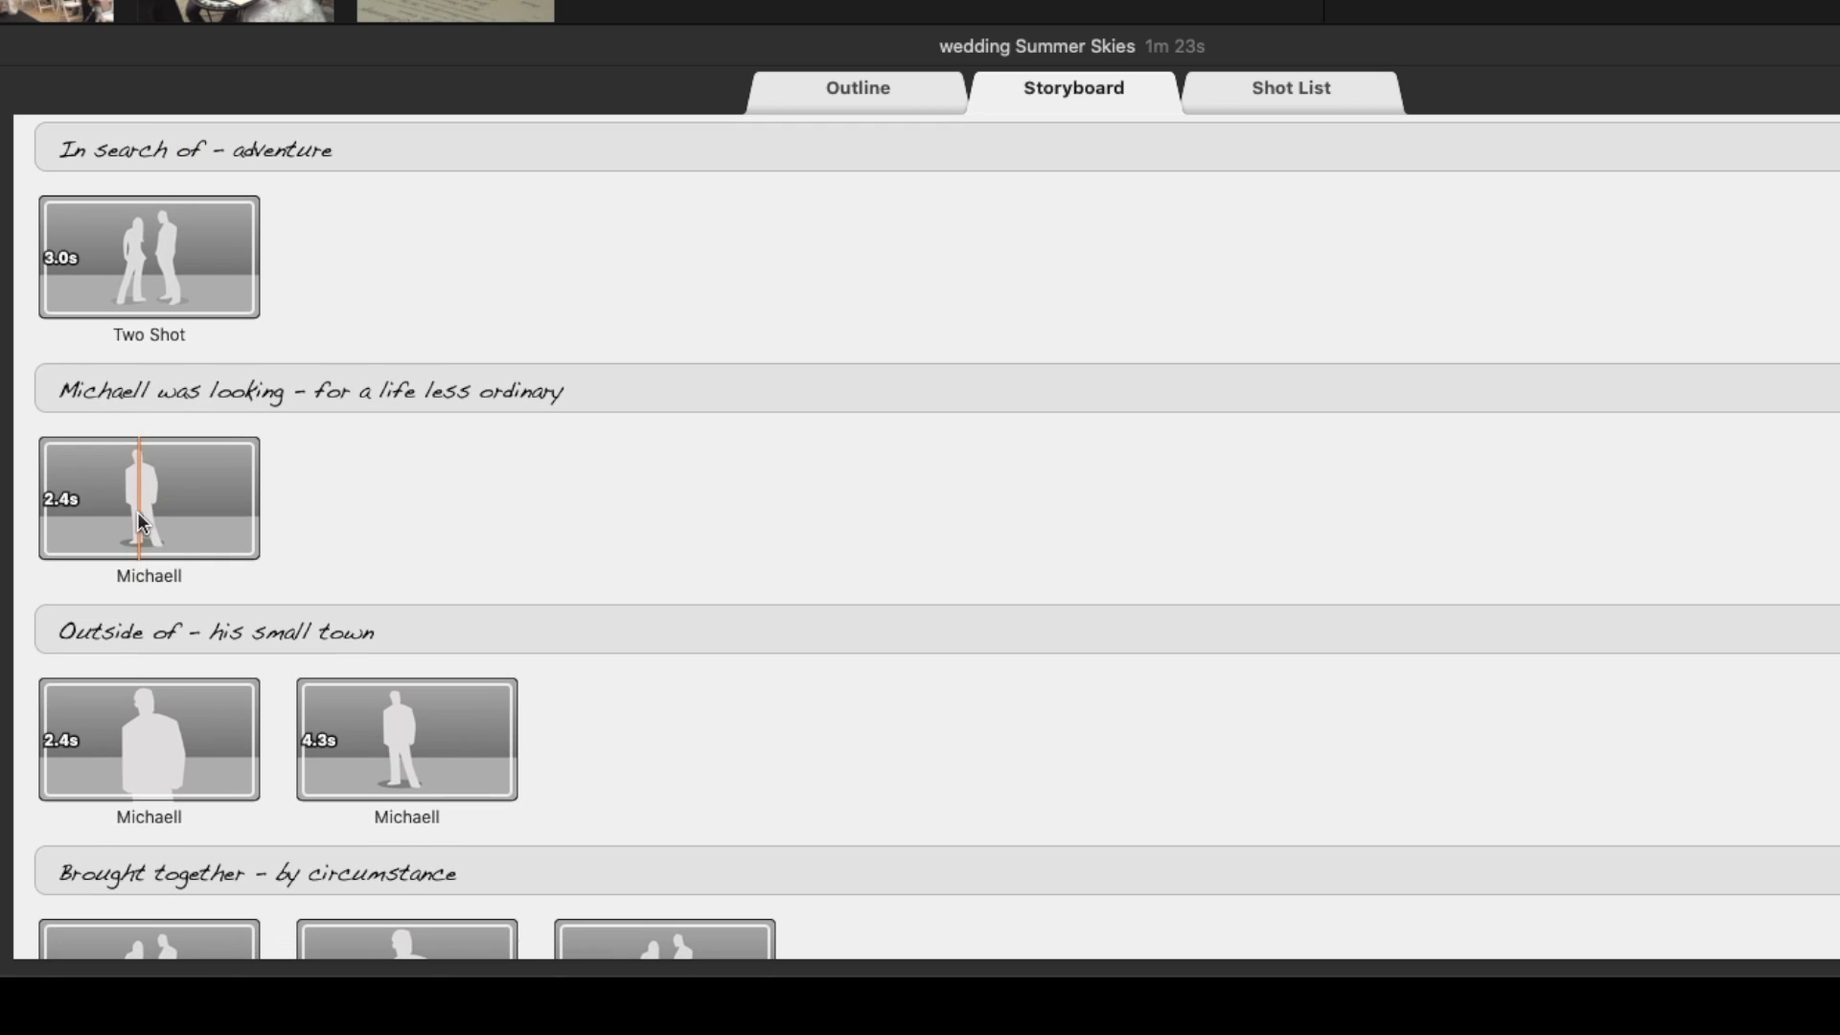
pyautogui.scroll(-3, 132, 508)
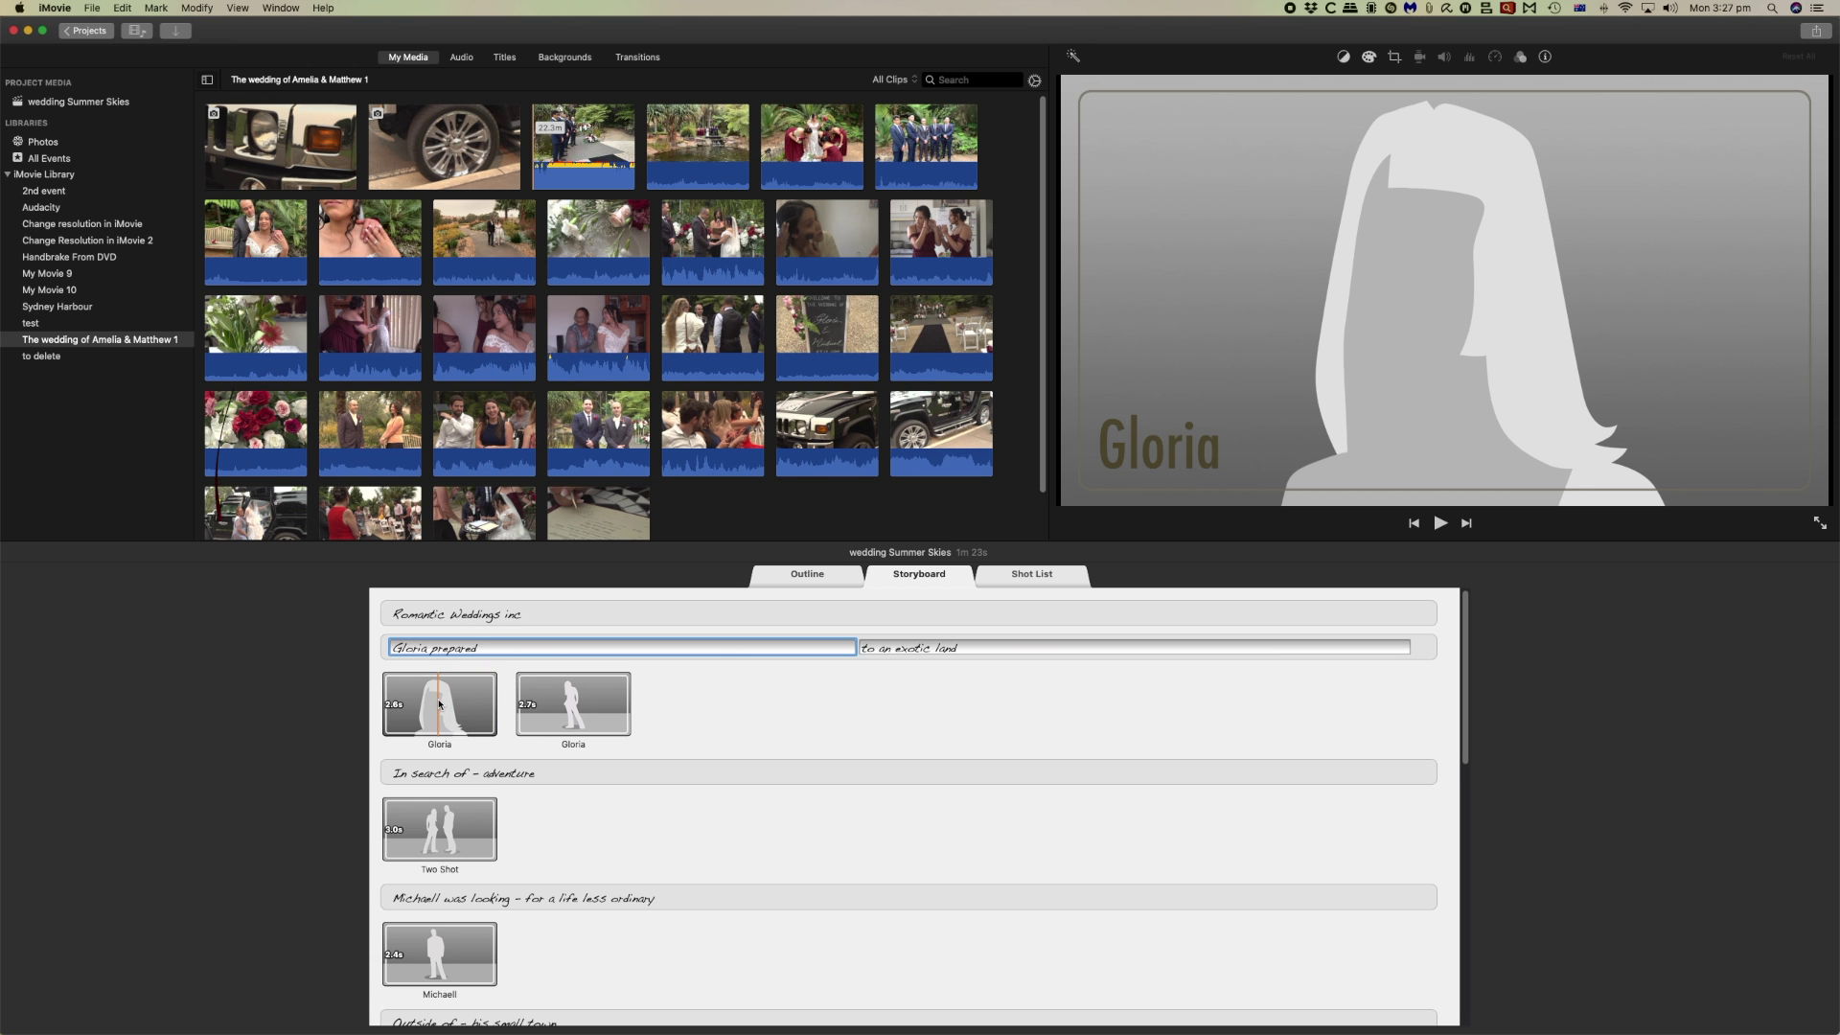
# Choose a range from the 16.7s makeup clip for the first Gloria shot.
pyautogui.click(439, 704)
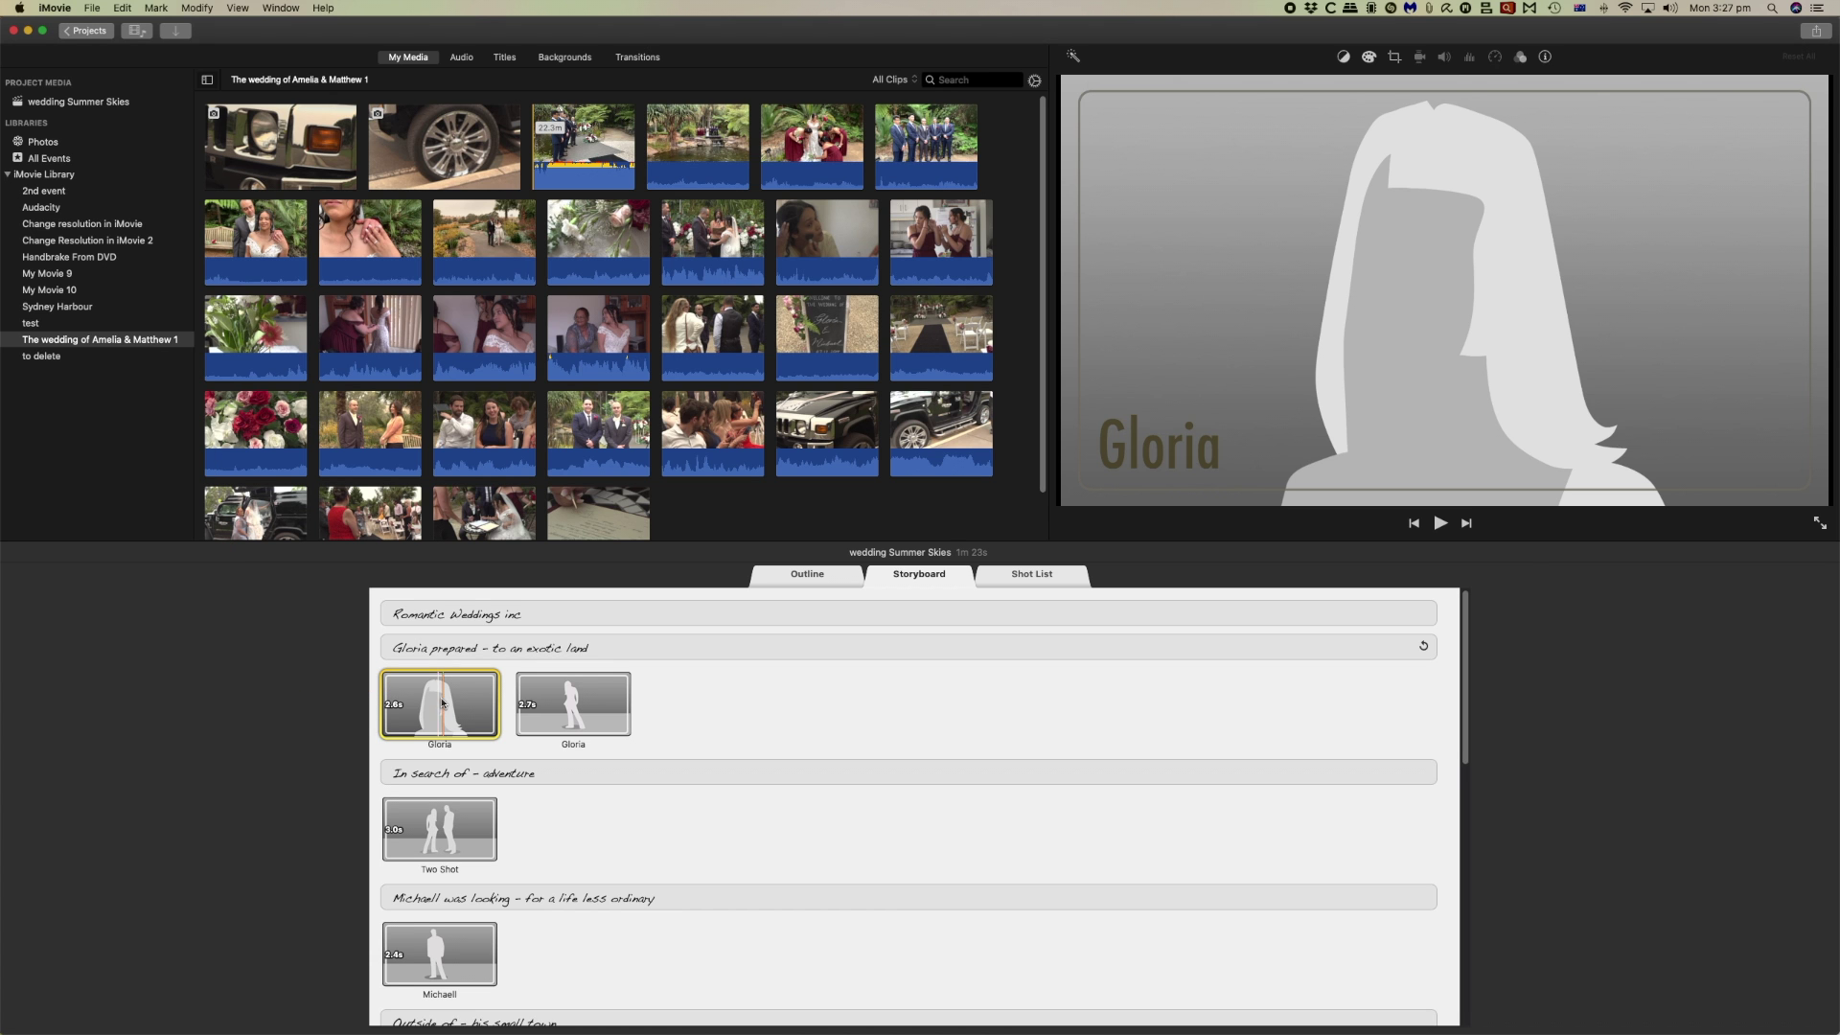
pyautogui.click(708, 235)
pyautogui.click(807, 230)
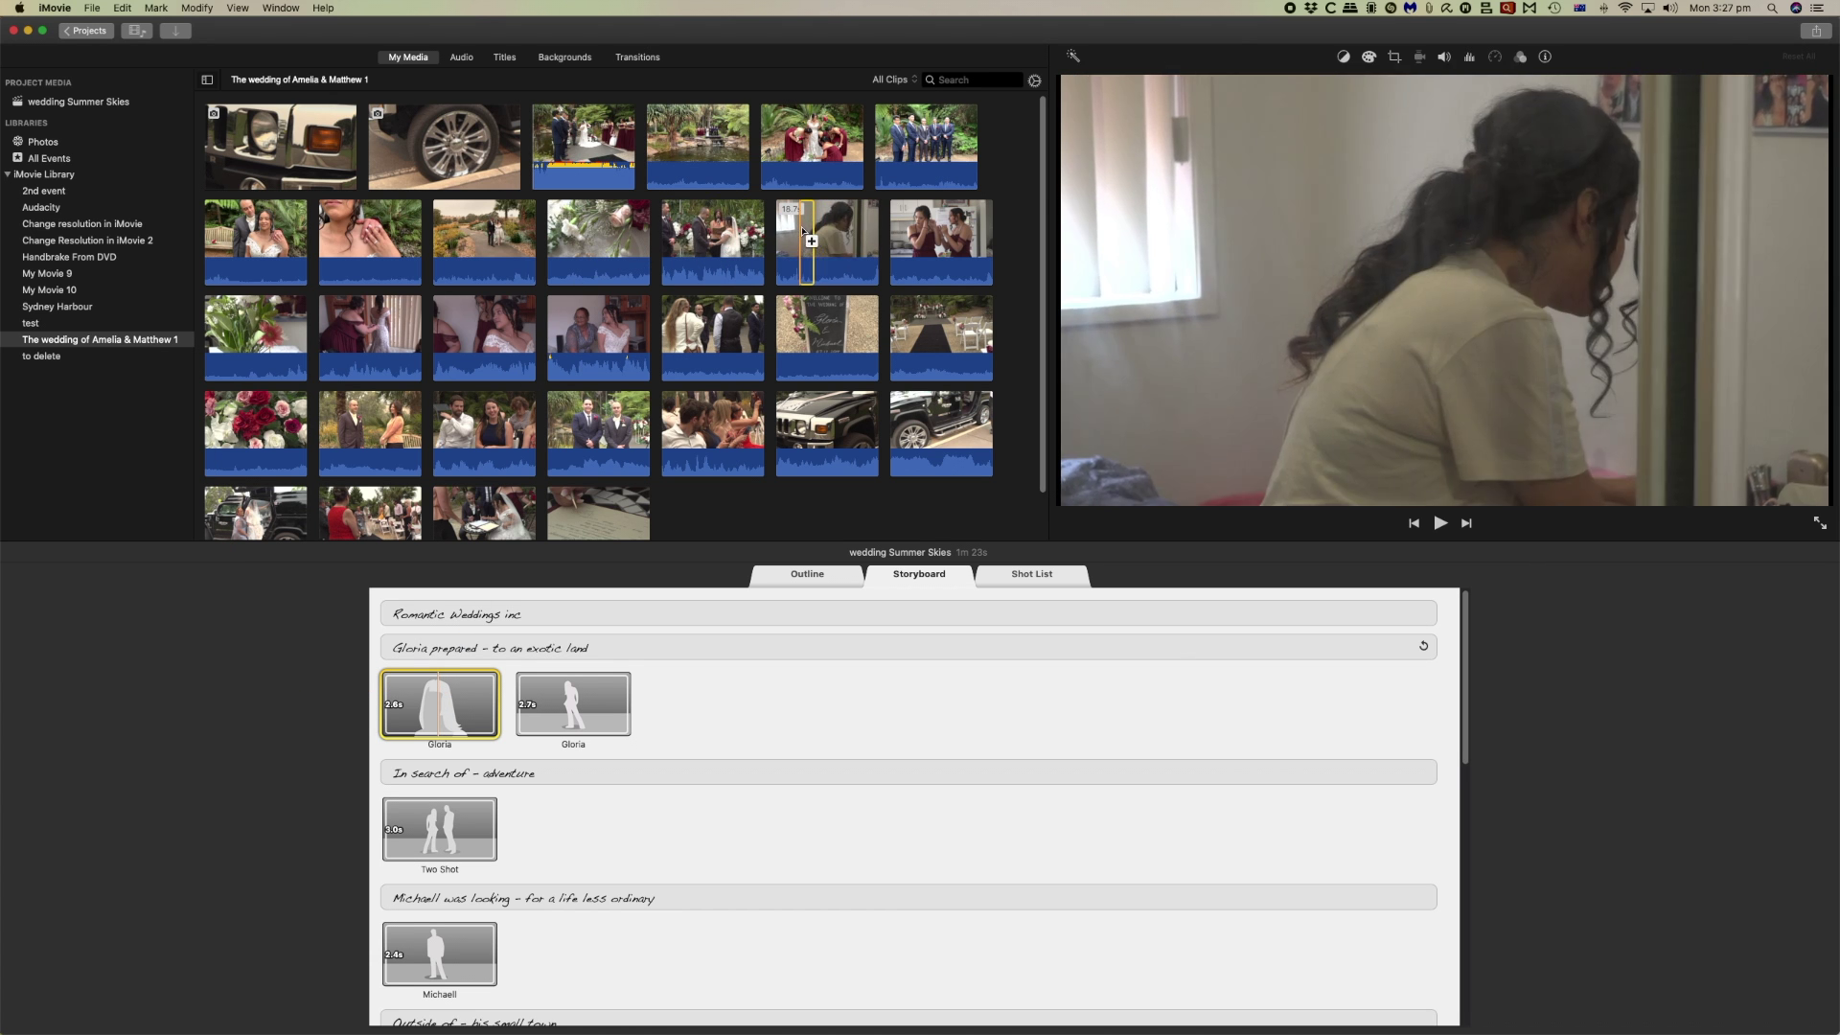
pyautogui.click(826, 228)
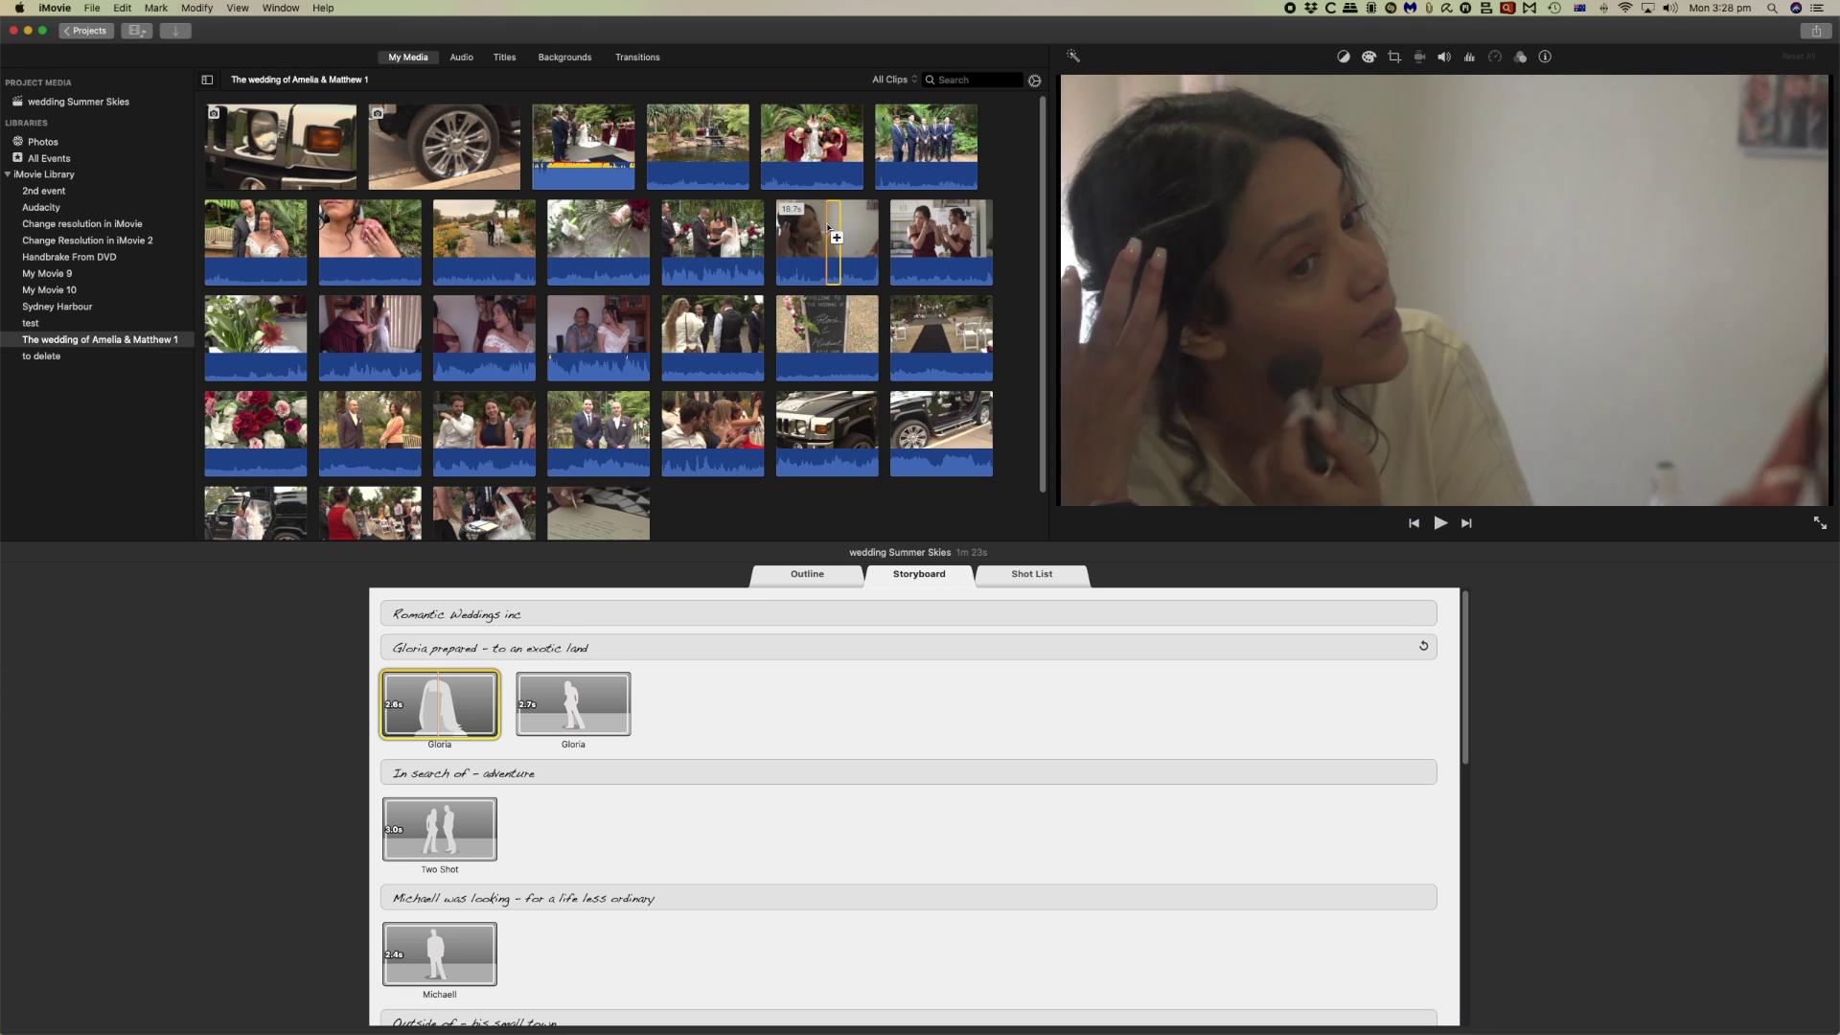
pyautogui.click(843, 228)
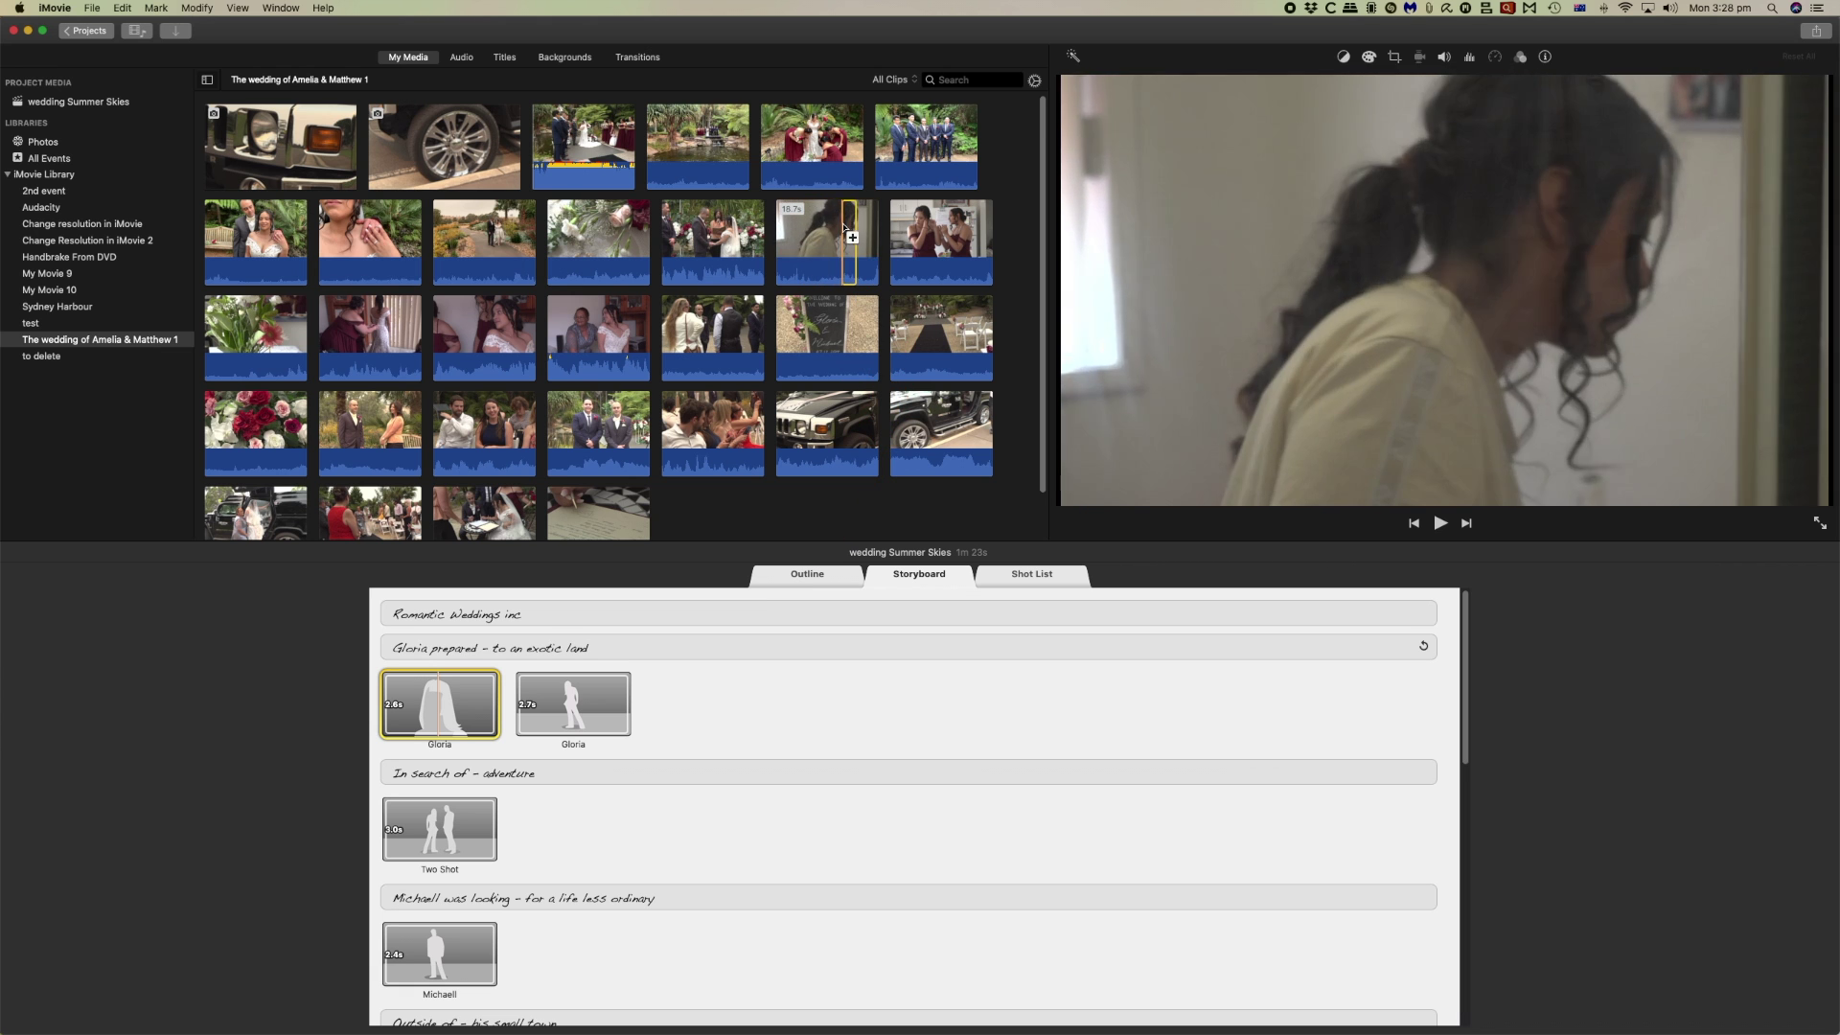
pyautogui.click(802, 226)
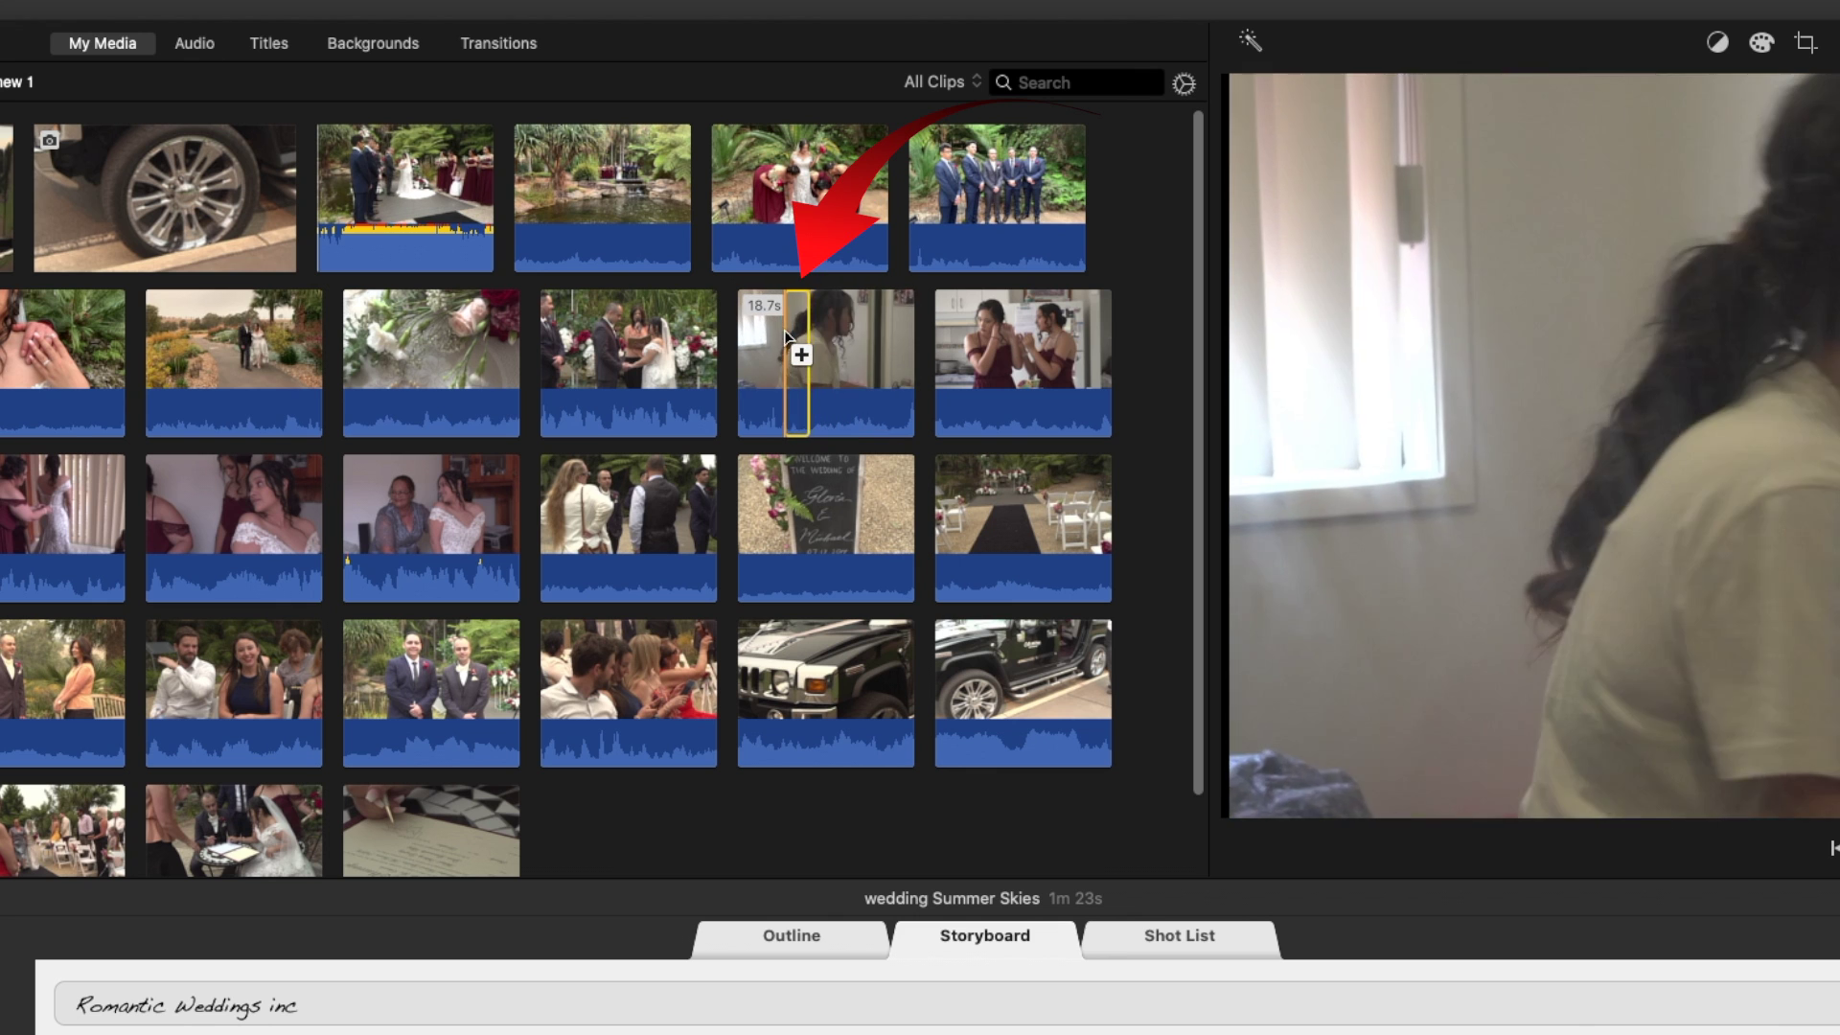
pyautogui.click(813, 336)
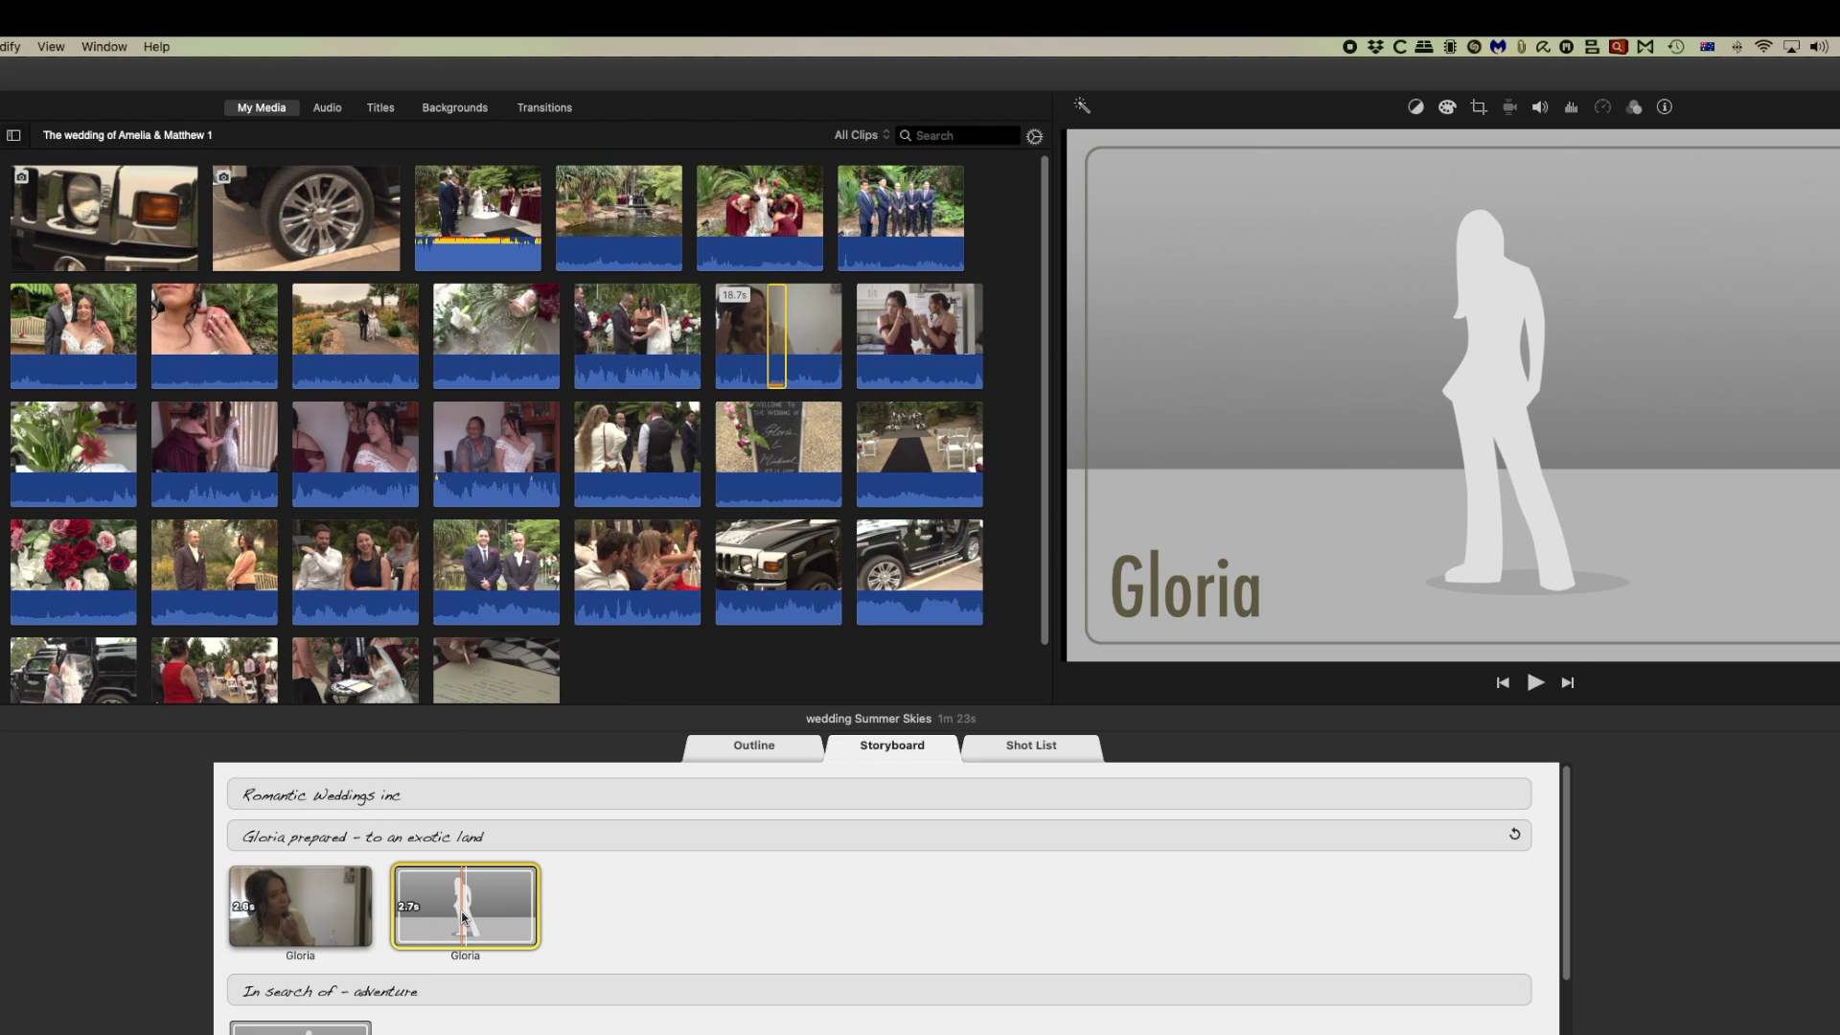
# Fill the second Gloria placeholder with a range from the flower bouquet clip.
pyautogui.click(78, 444)
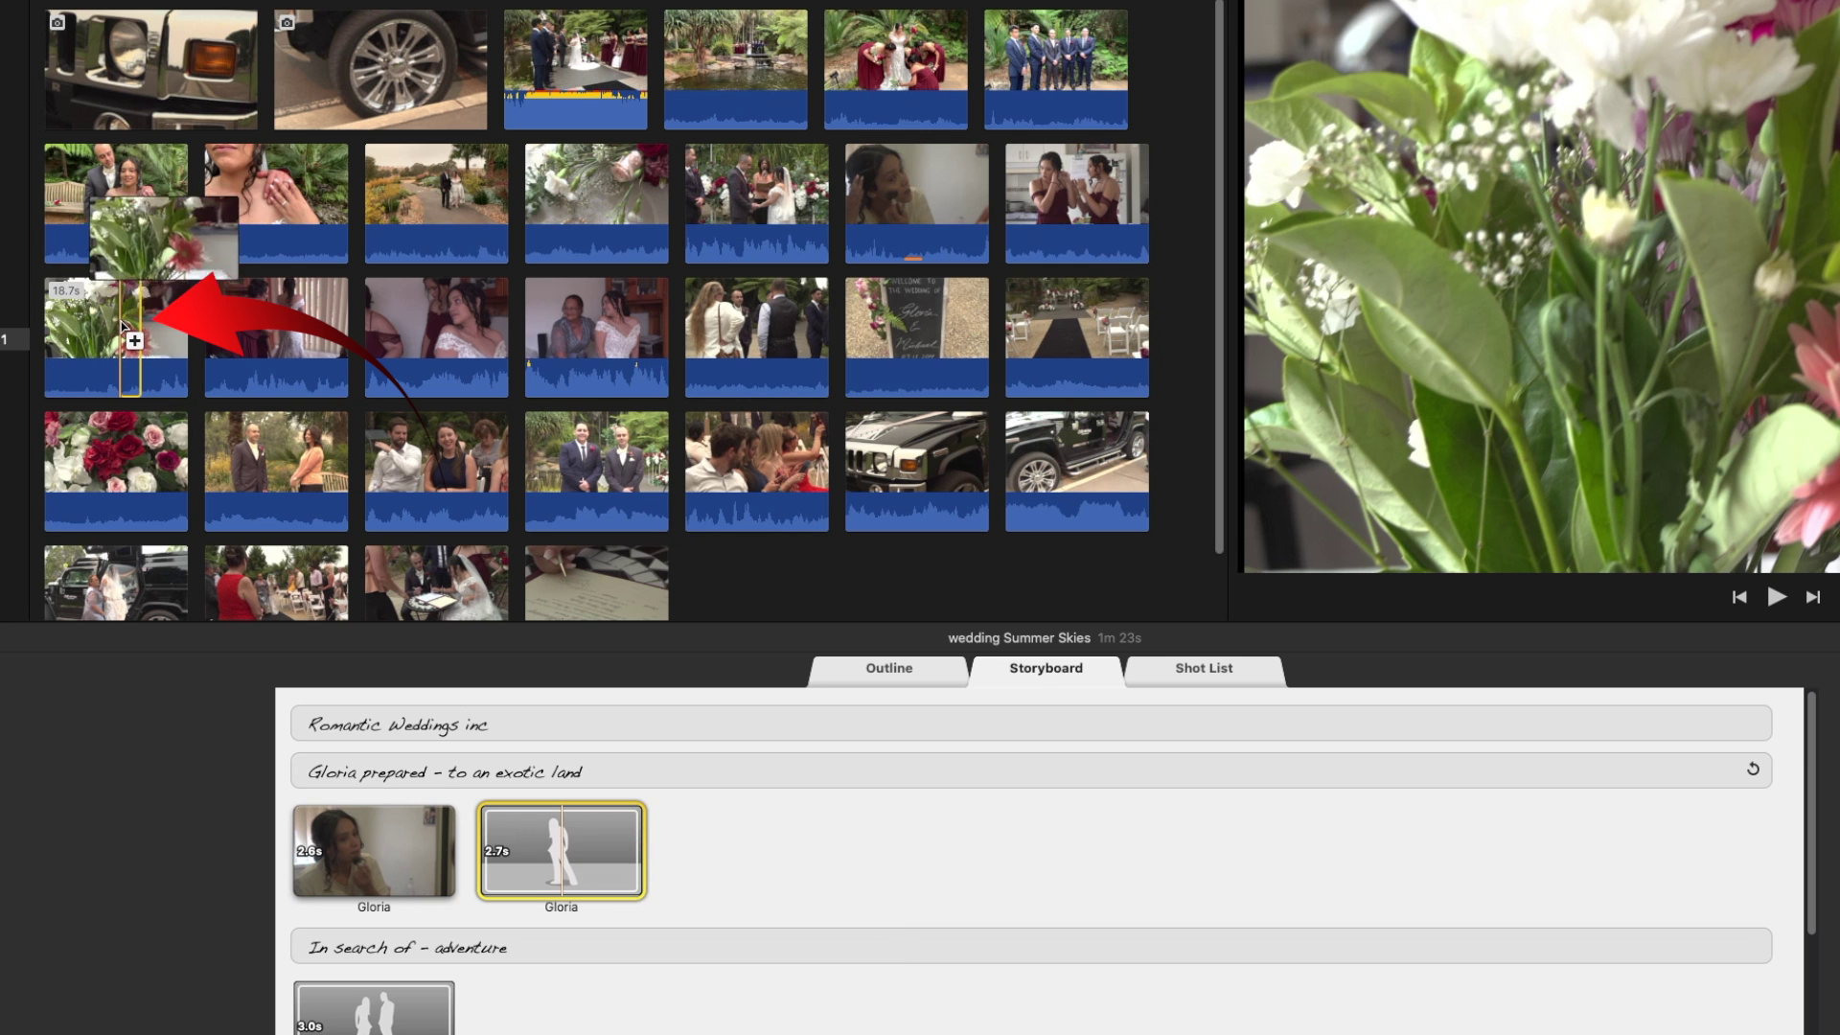
pyautogui.click(124, 325)
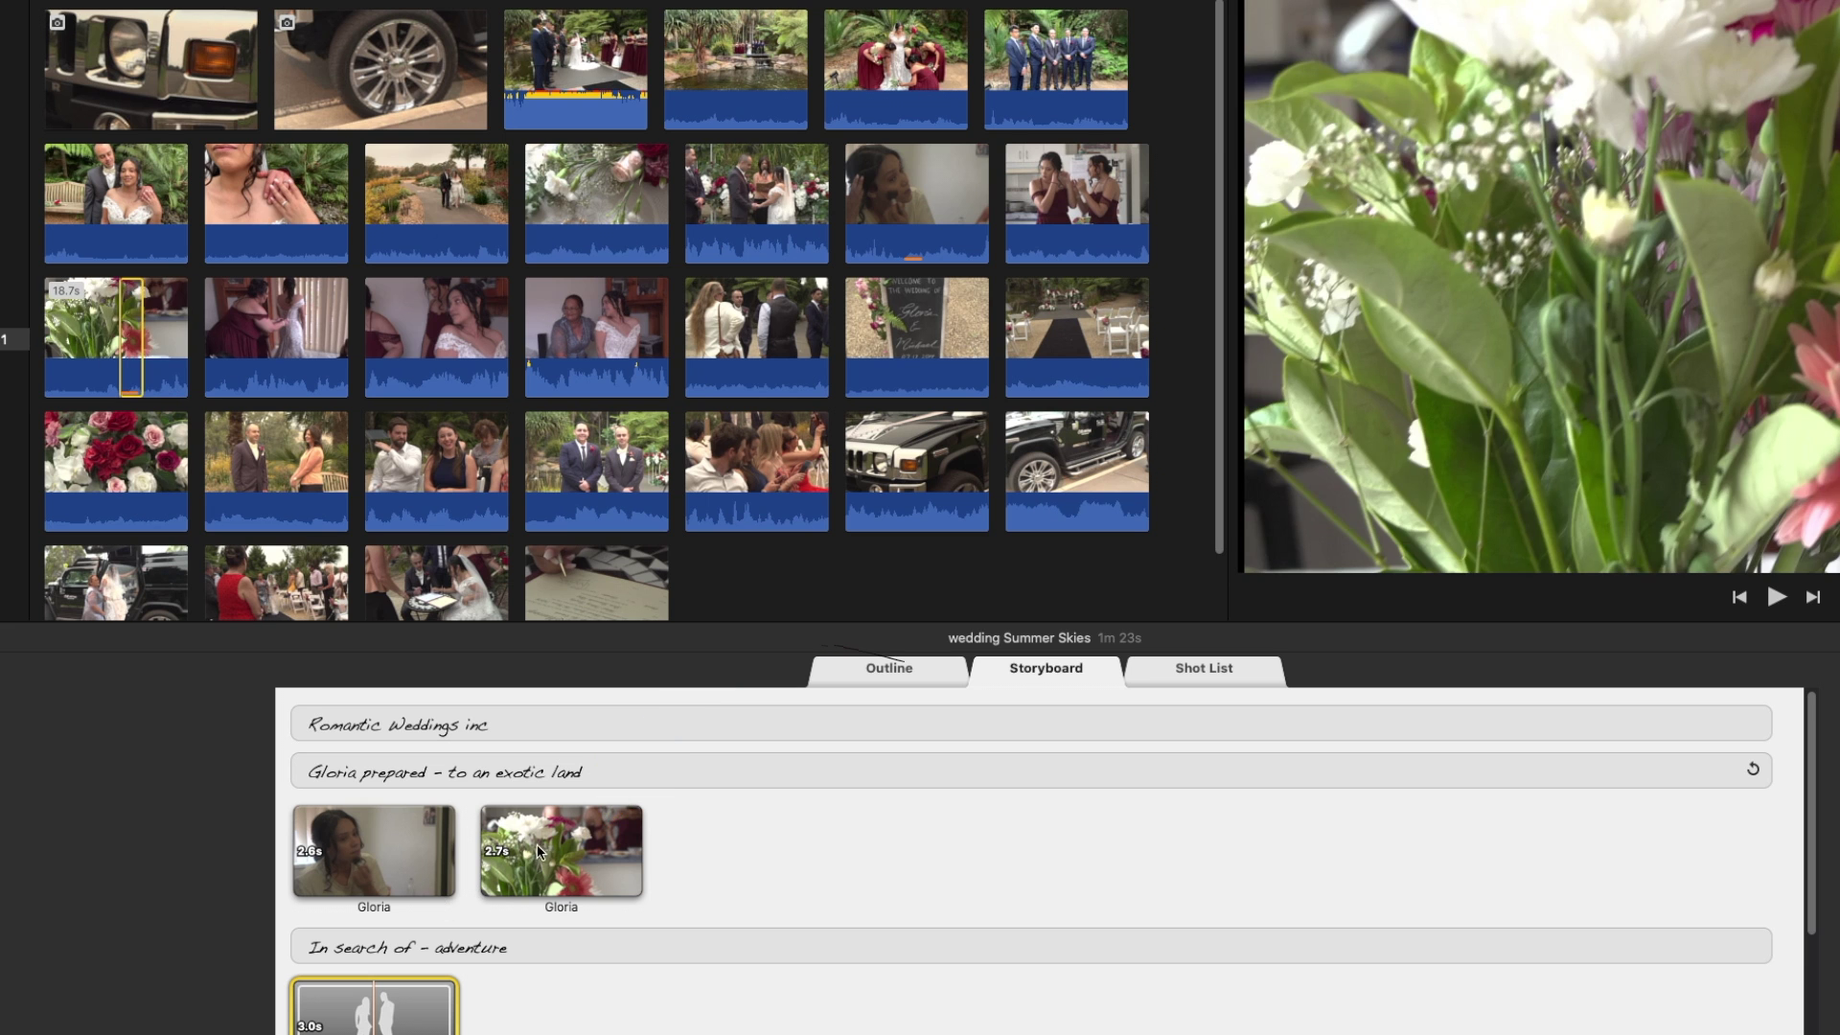
pyautogui.moveTo(536, 853)
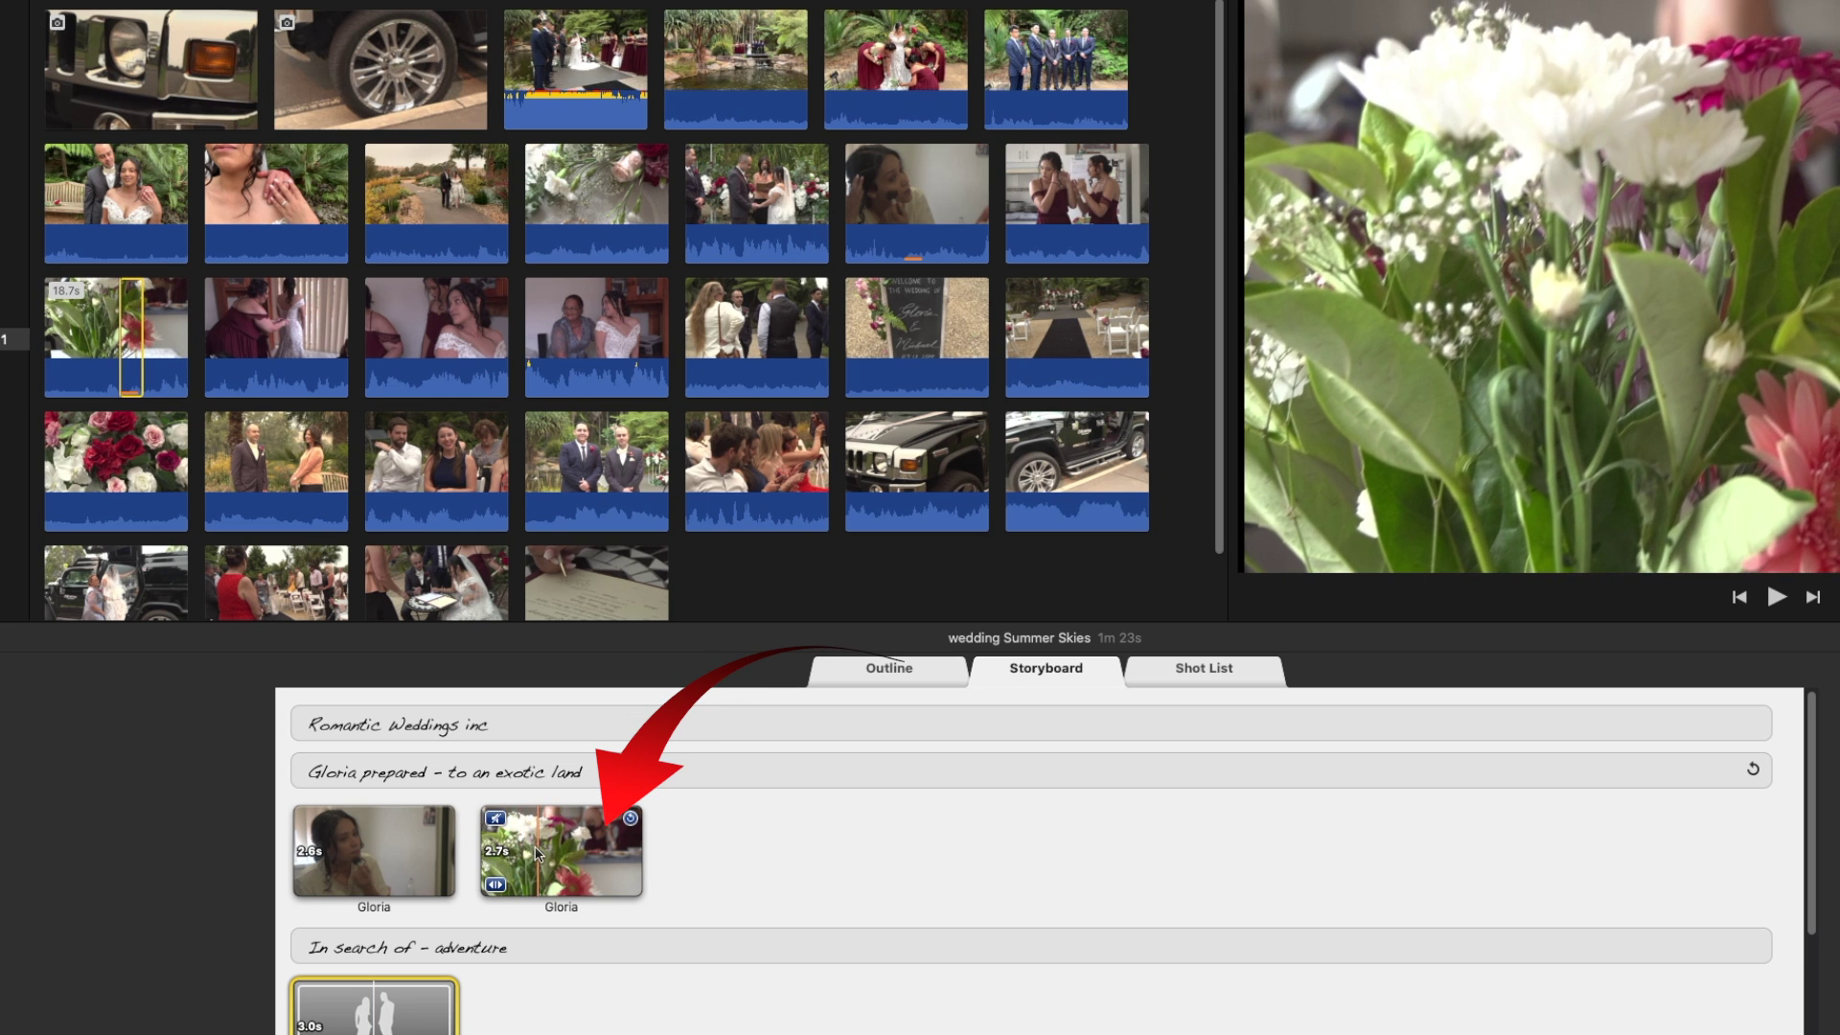
pyautogui.scroll(-2, 537, 853)
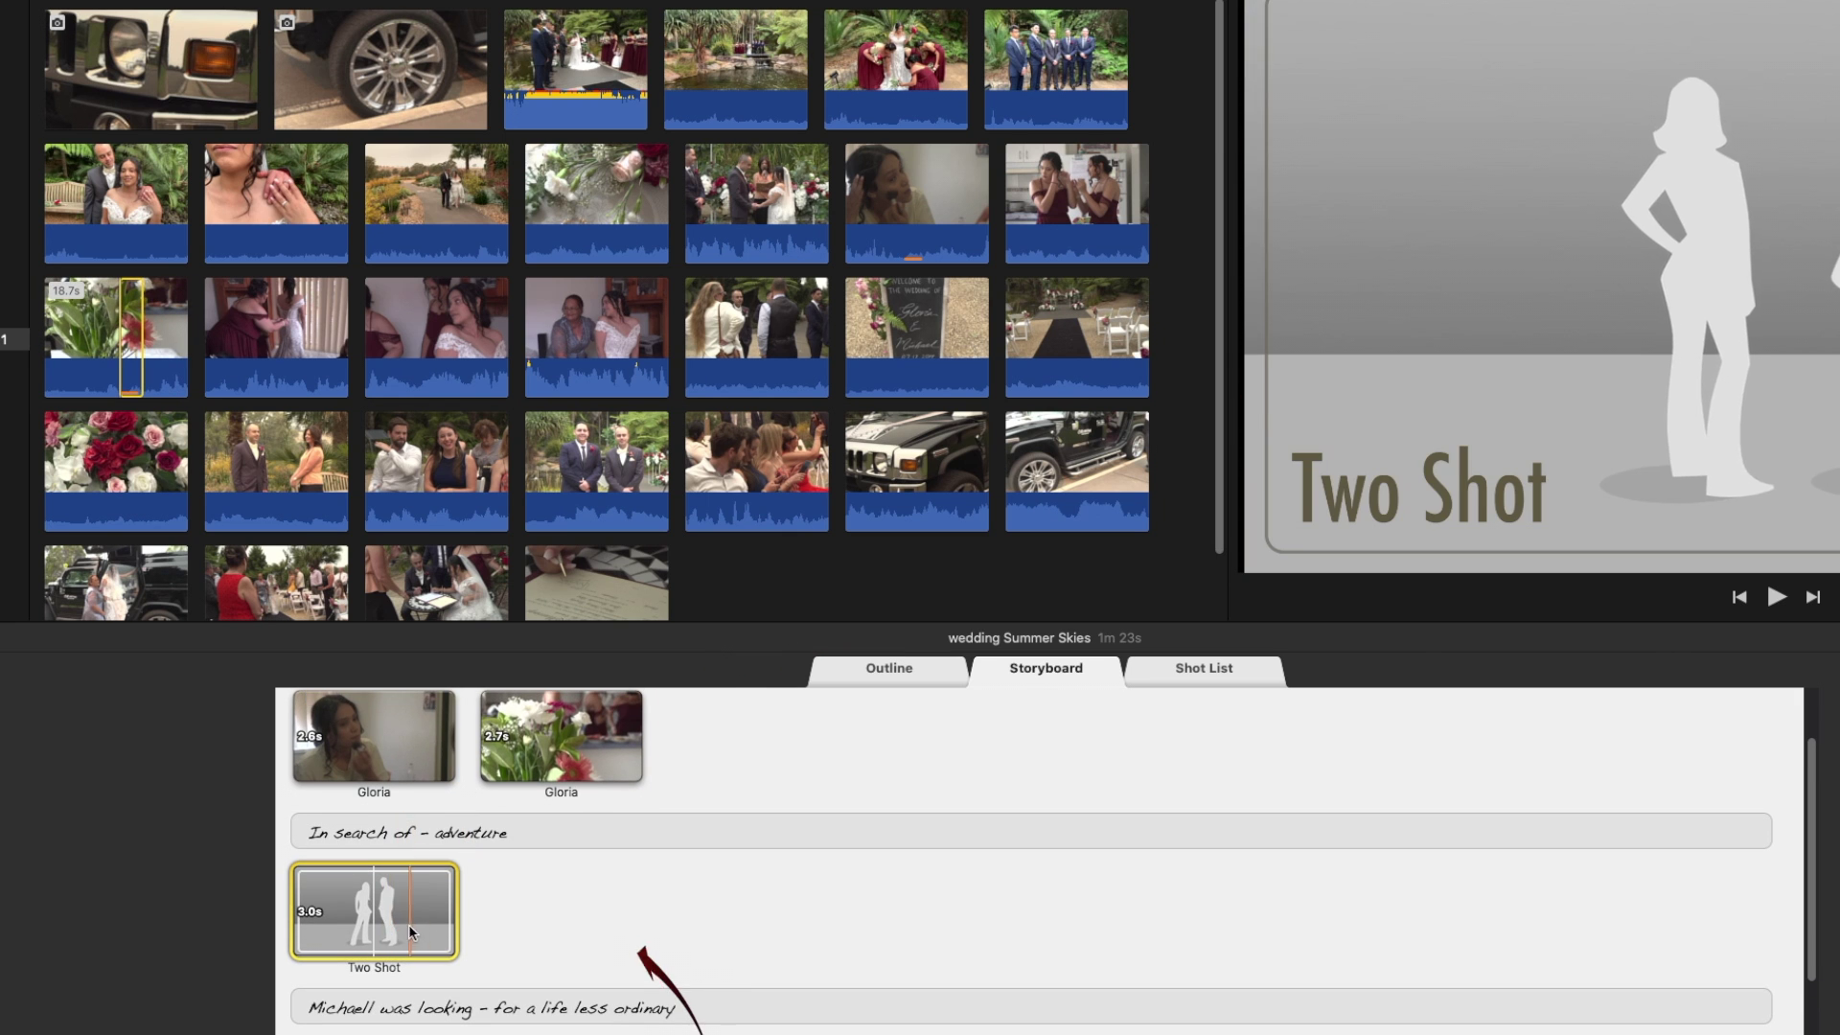
pyautogui.scroll(2, 433, 960)
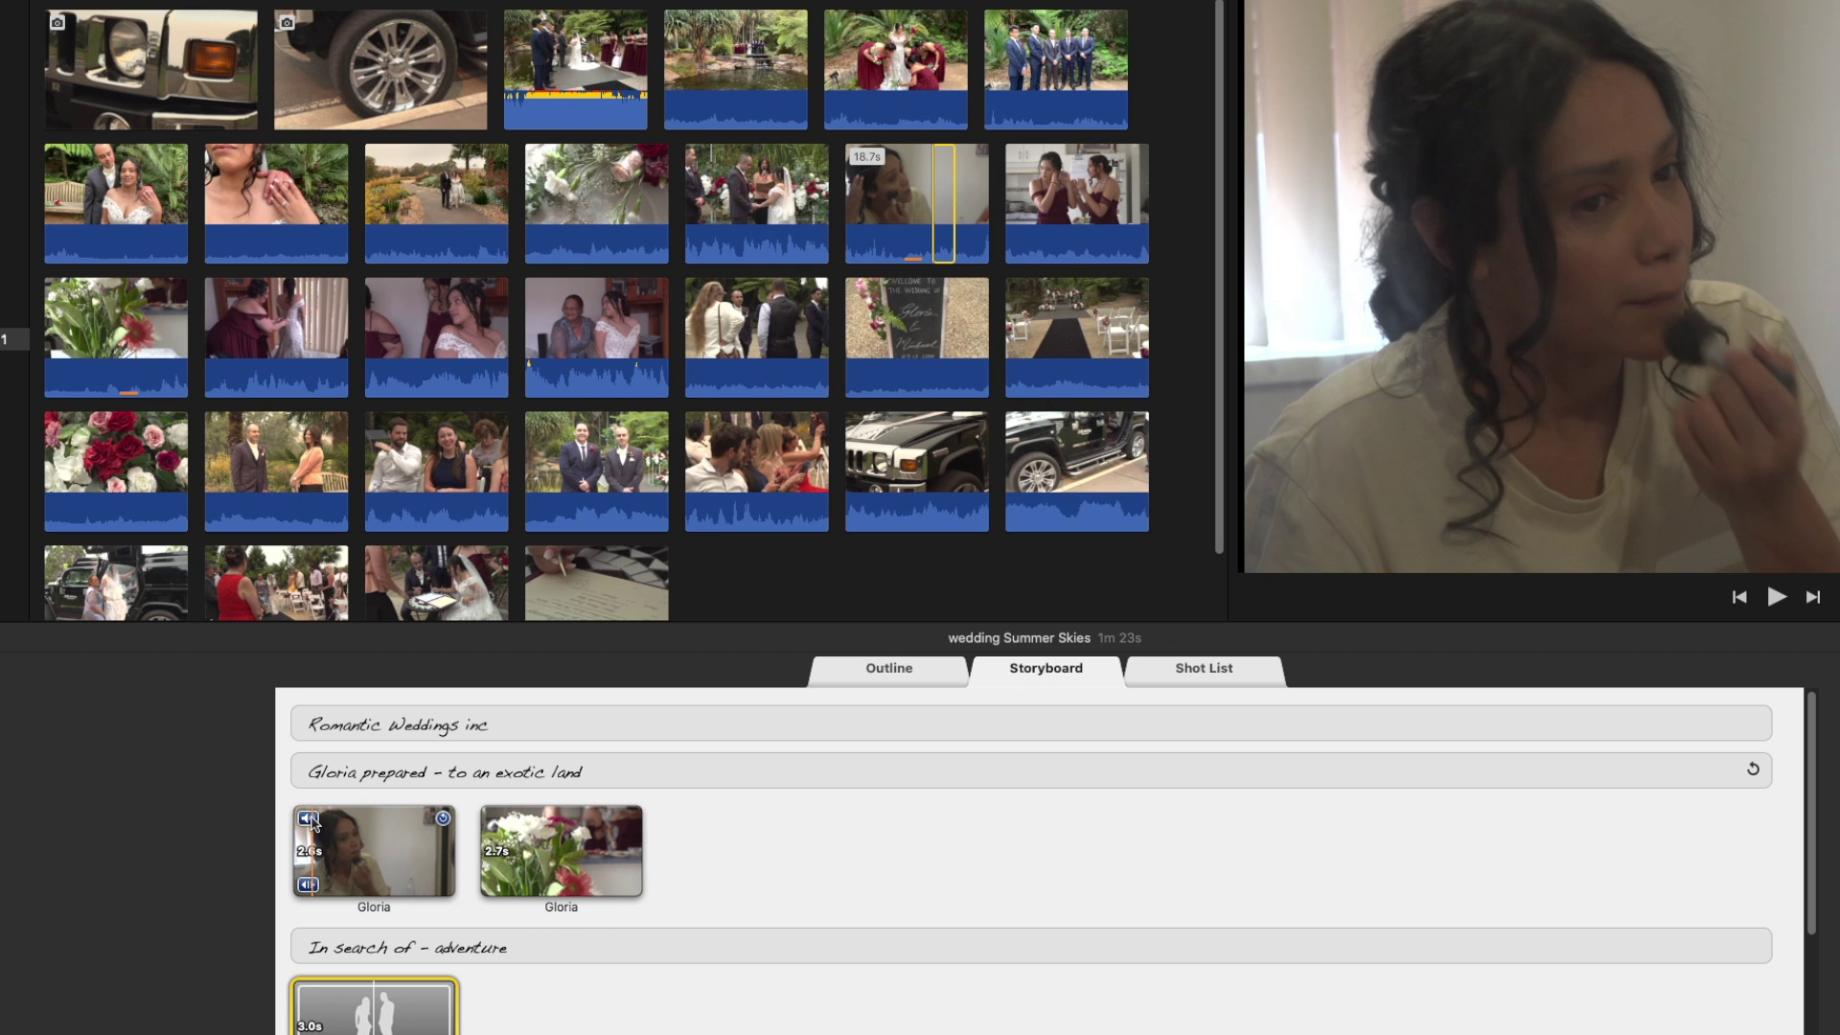
# Mute and clear the first Gloria clip, then refill it with the makeup footage.
pyautogui.click(309, 818)
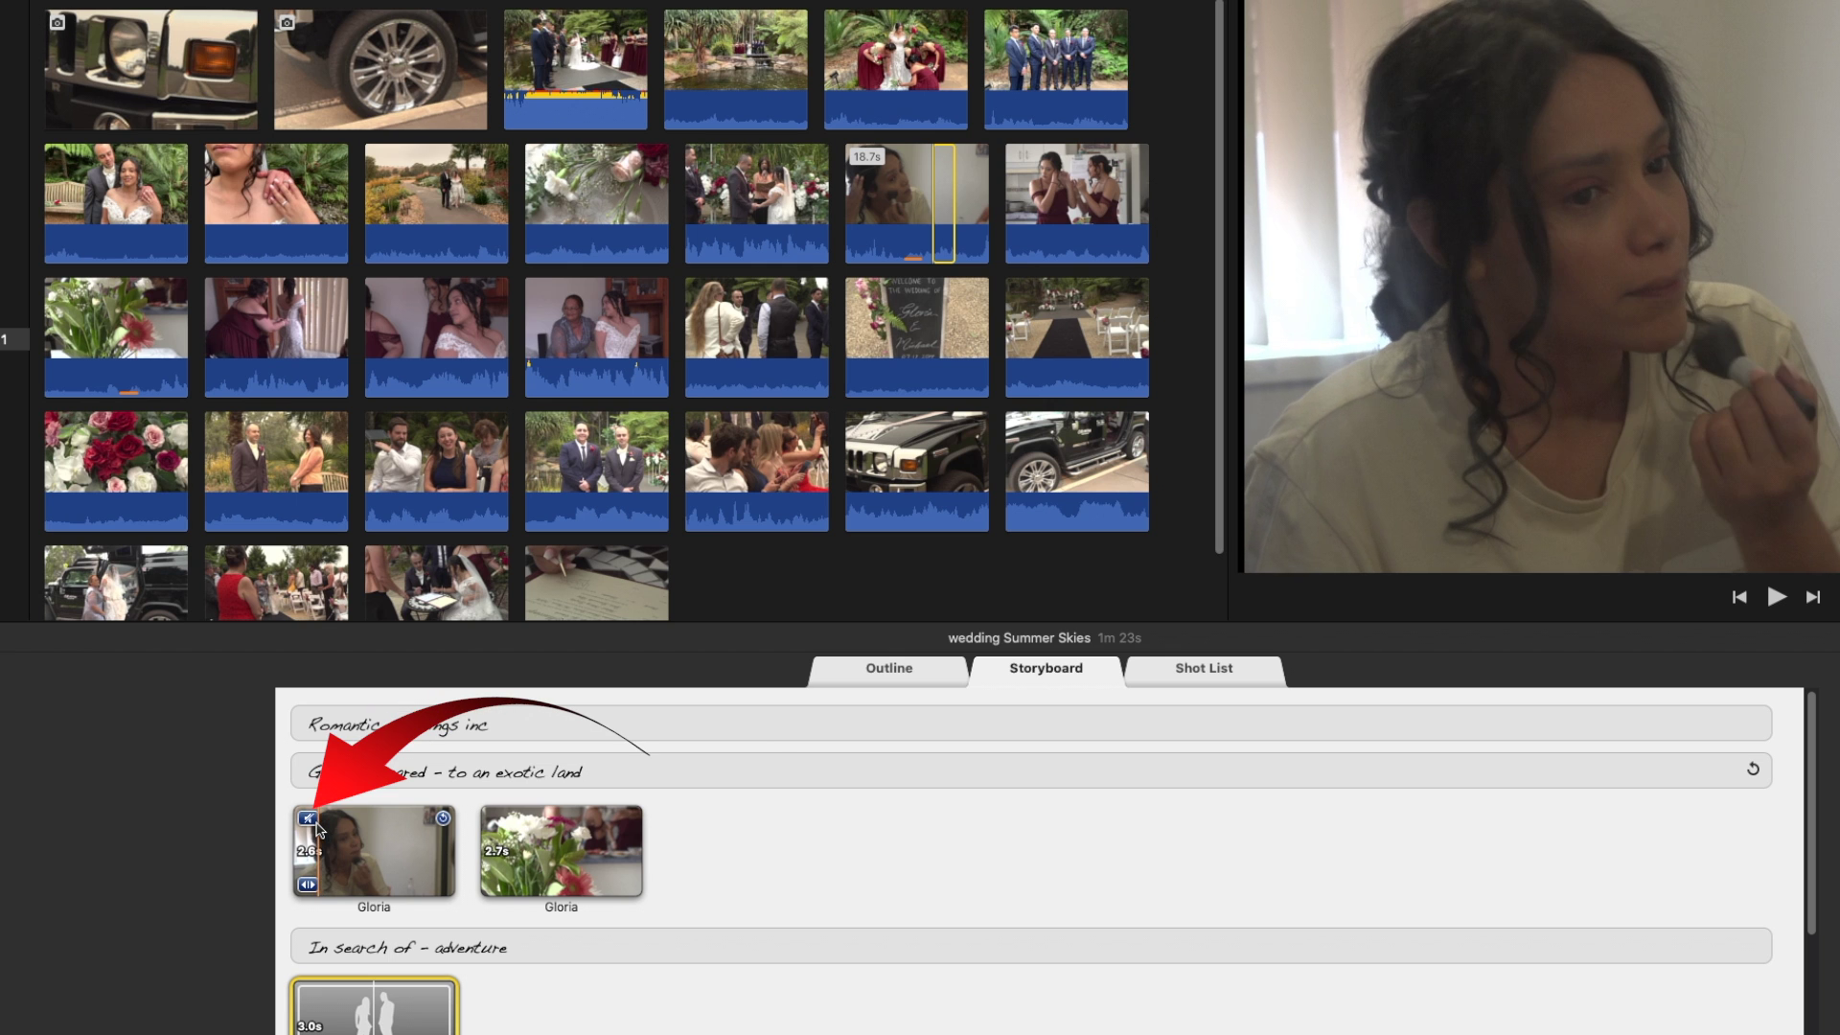
pyautogui.click(443, 820)
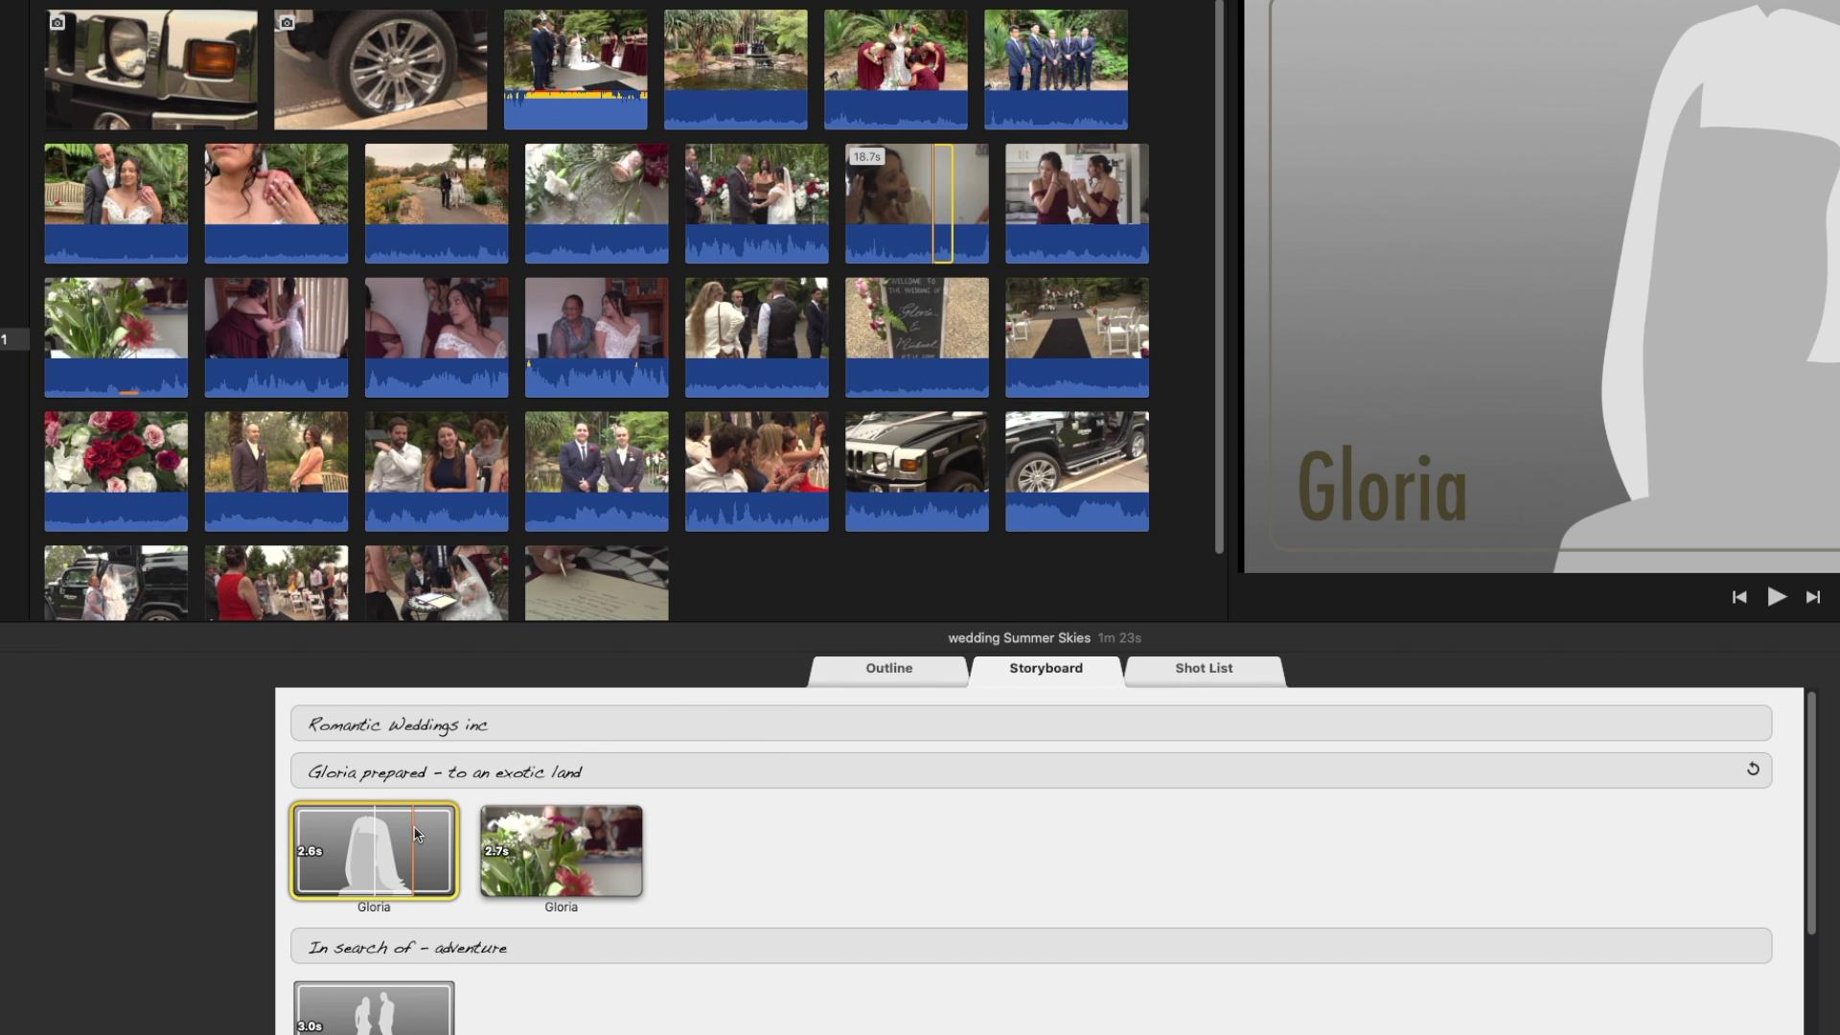
pyautogui.click(935, 190)
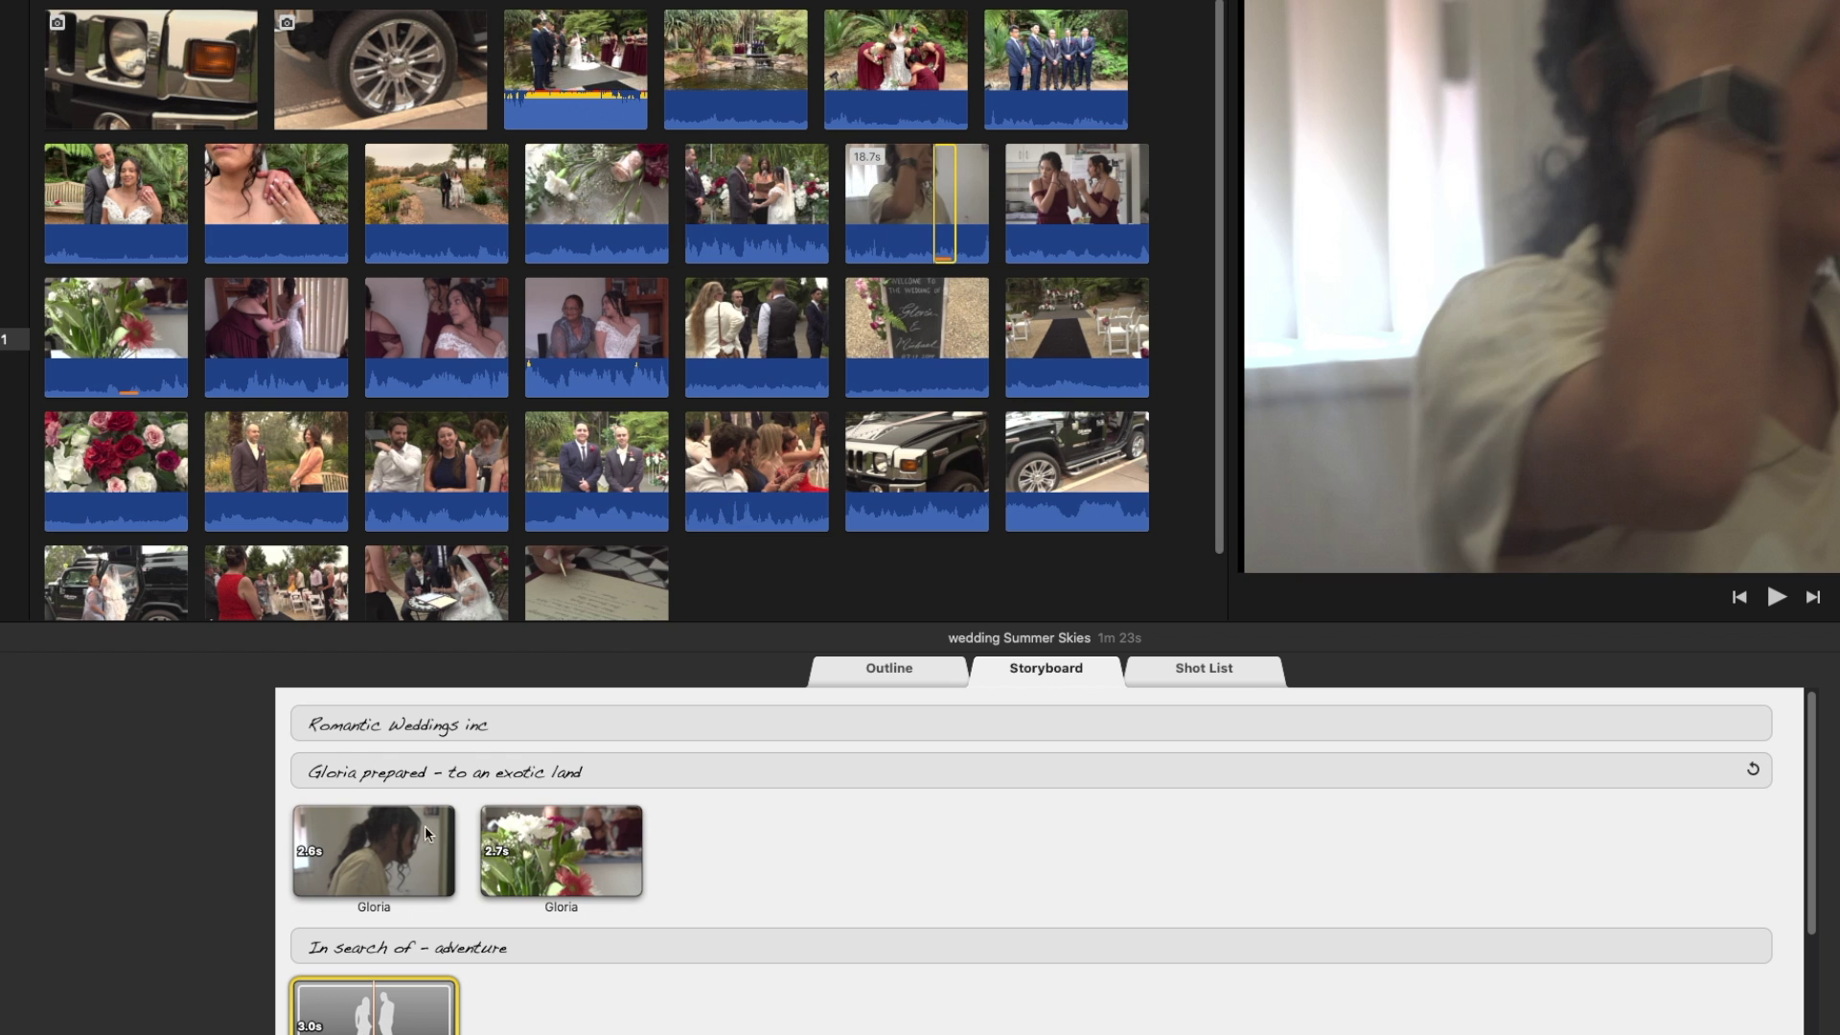
pyautogui.click(383, 853)
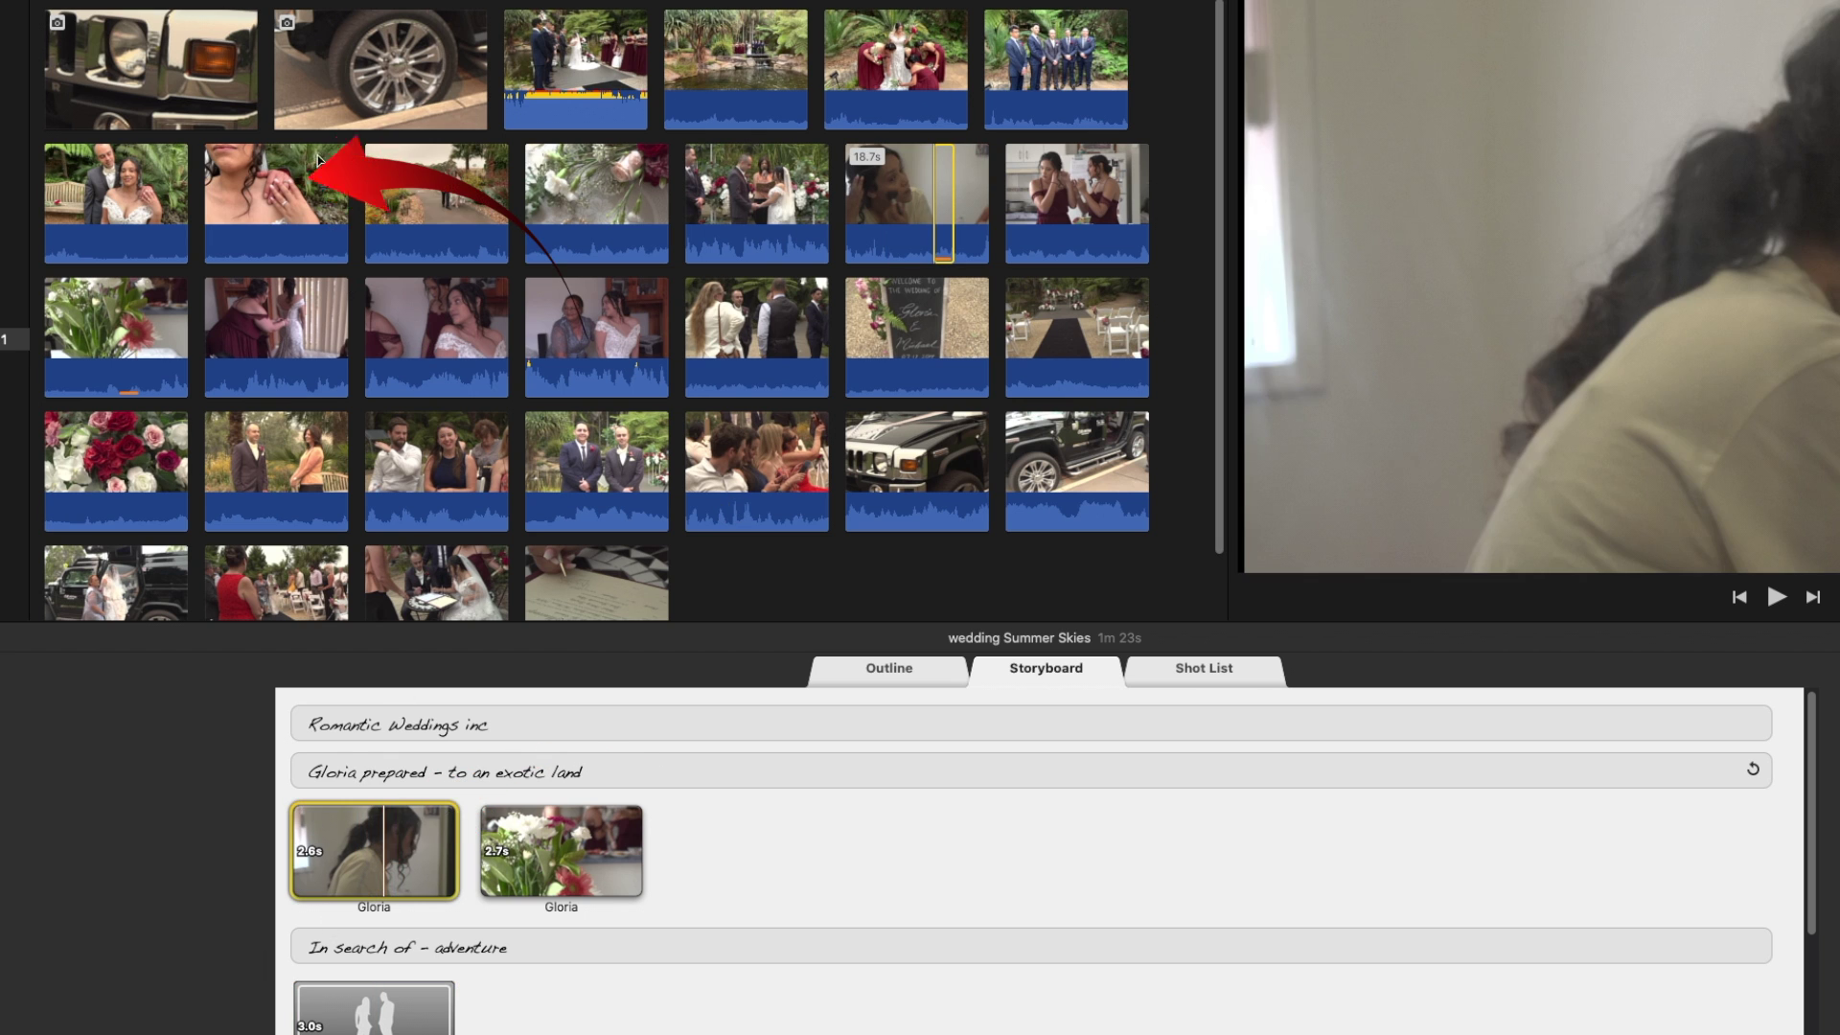
pyautogui.click(276, 189)
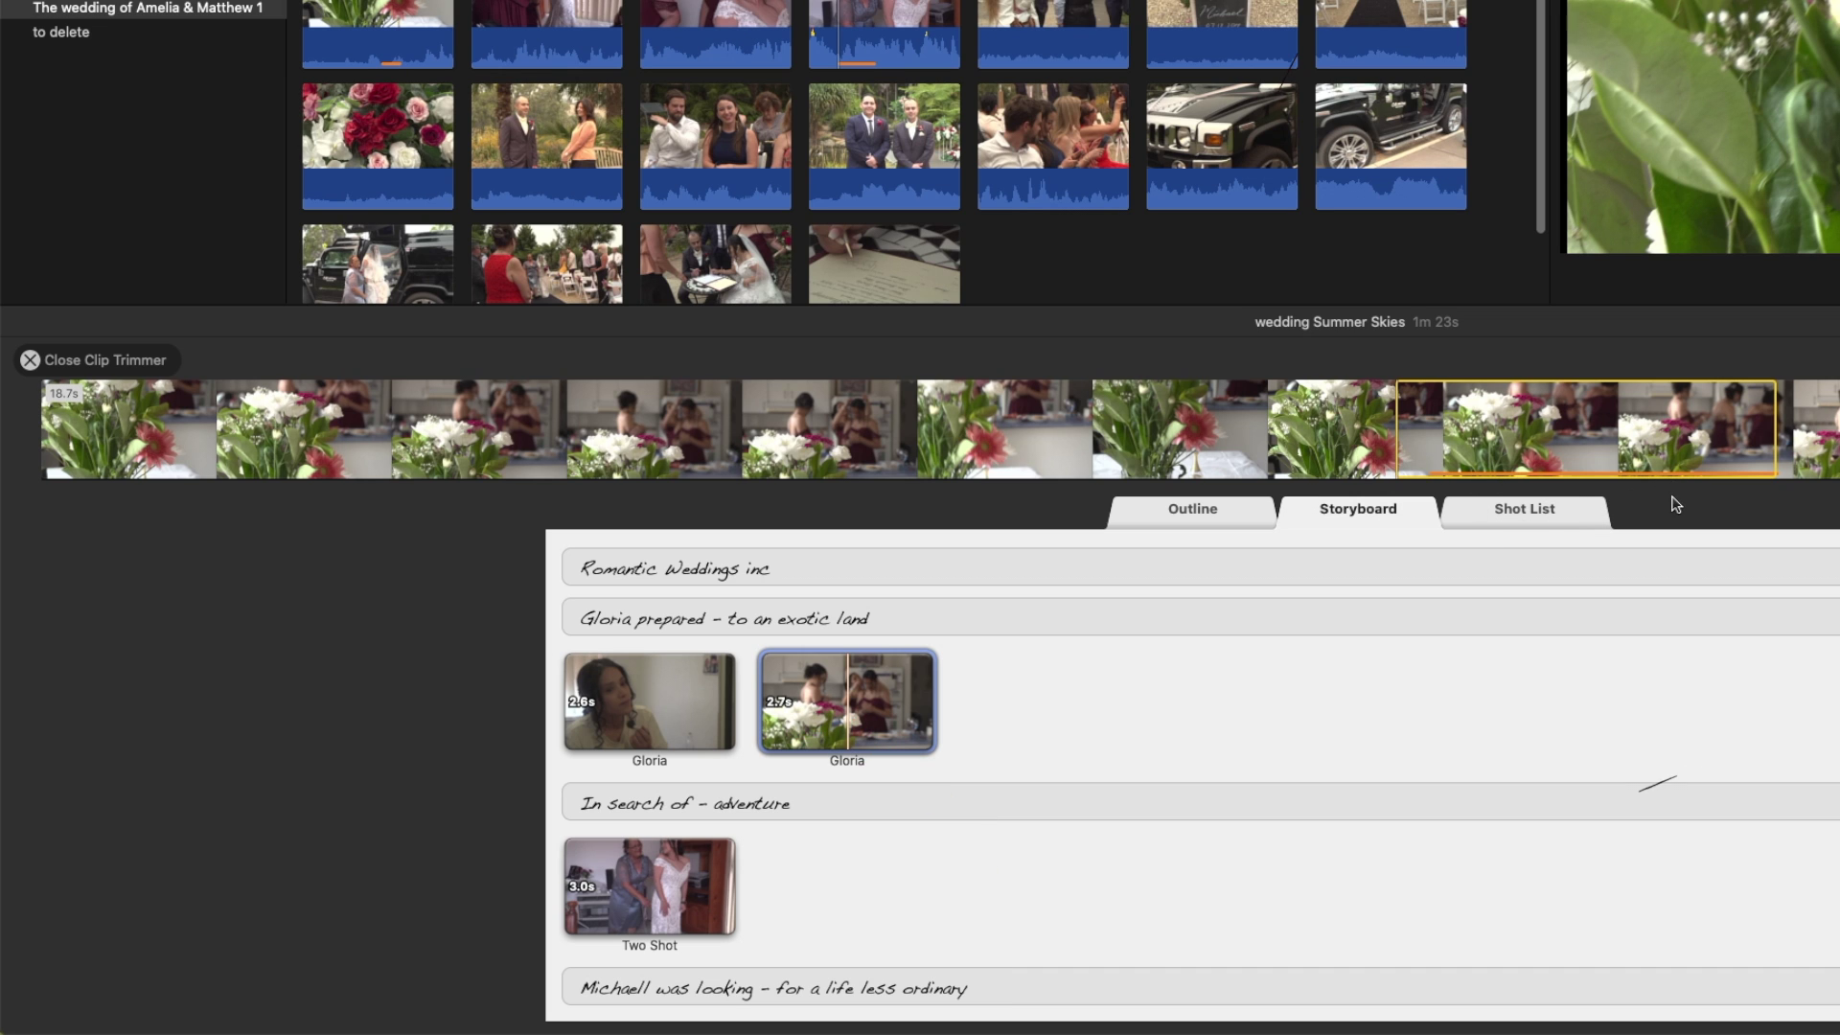
# Undo a trial shift of the bouquet shot's used section and close the Clip Trimmer.
pyautogui.moveTo(1146, 444); pyautogui.dragTo(494, 422)
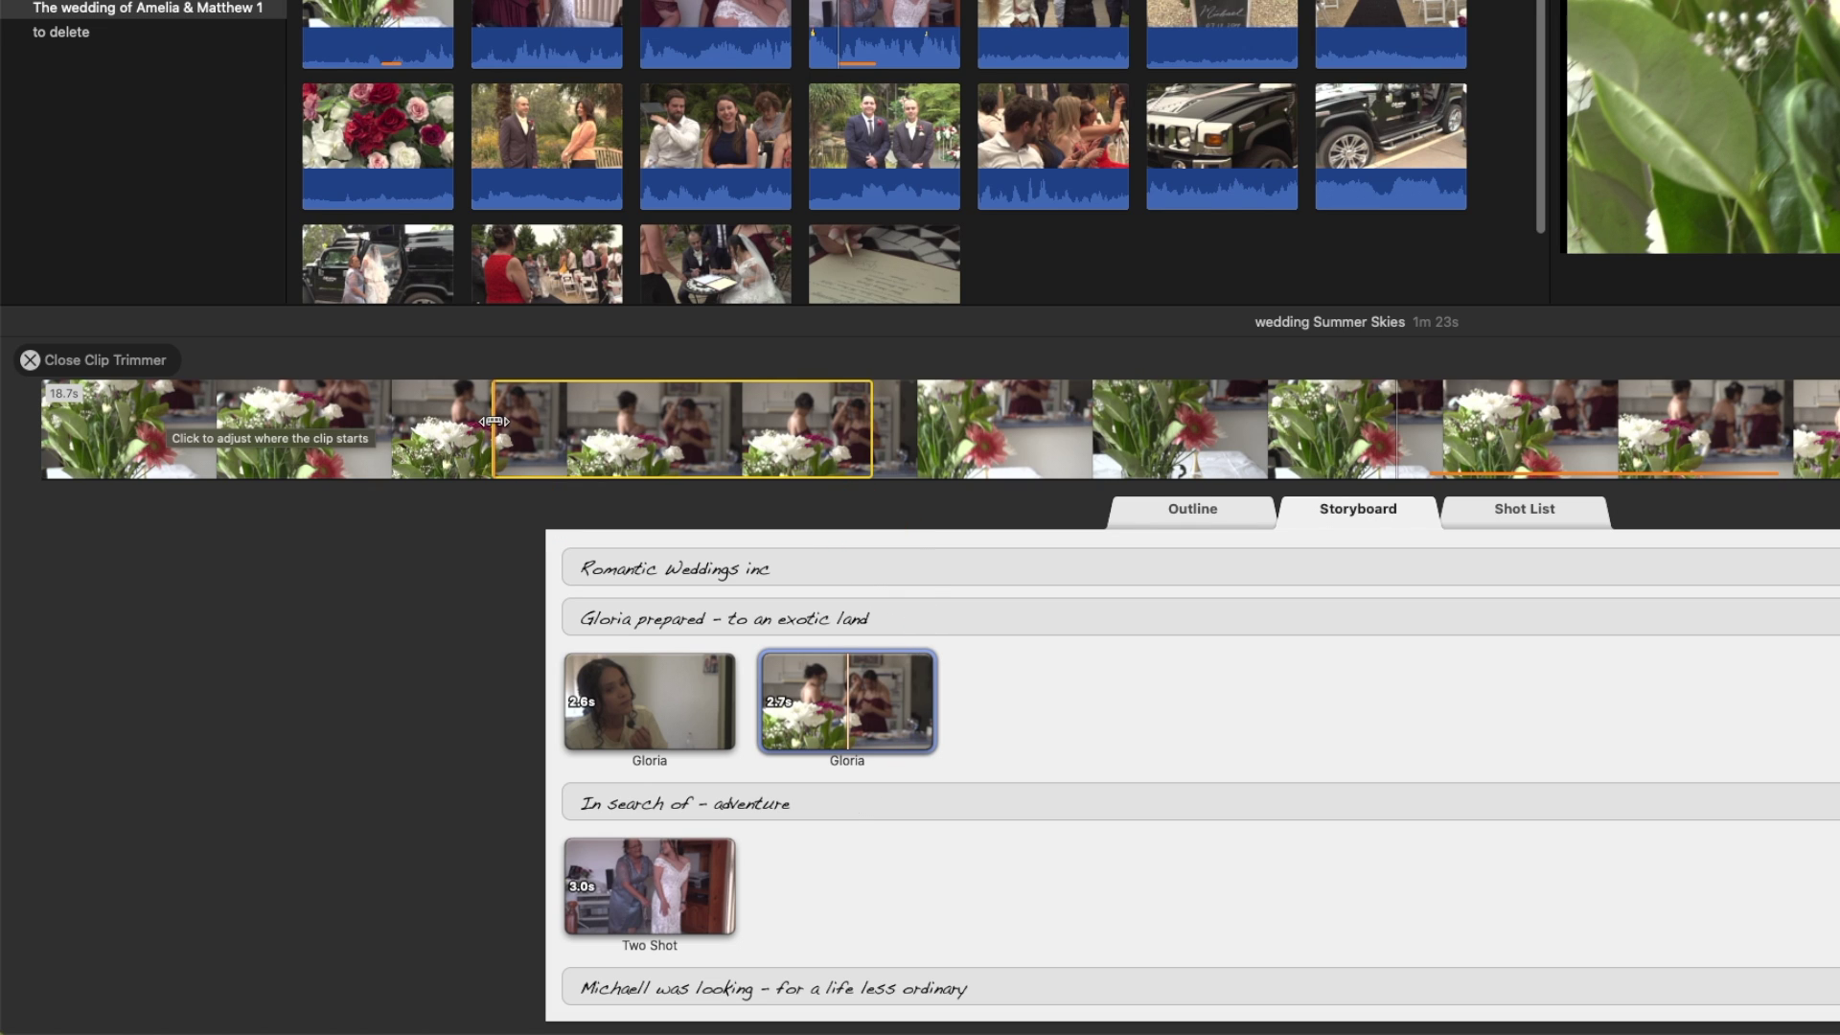
pyautogui.press('super+z')
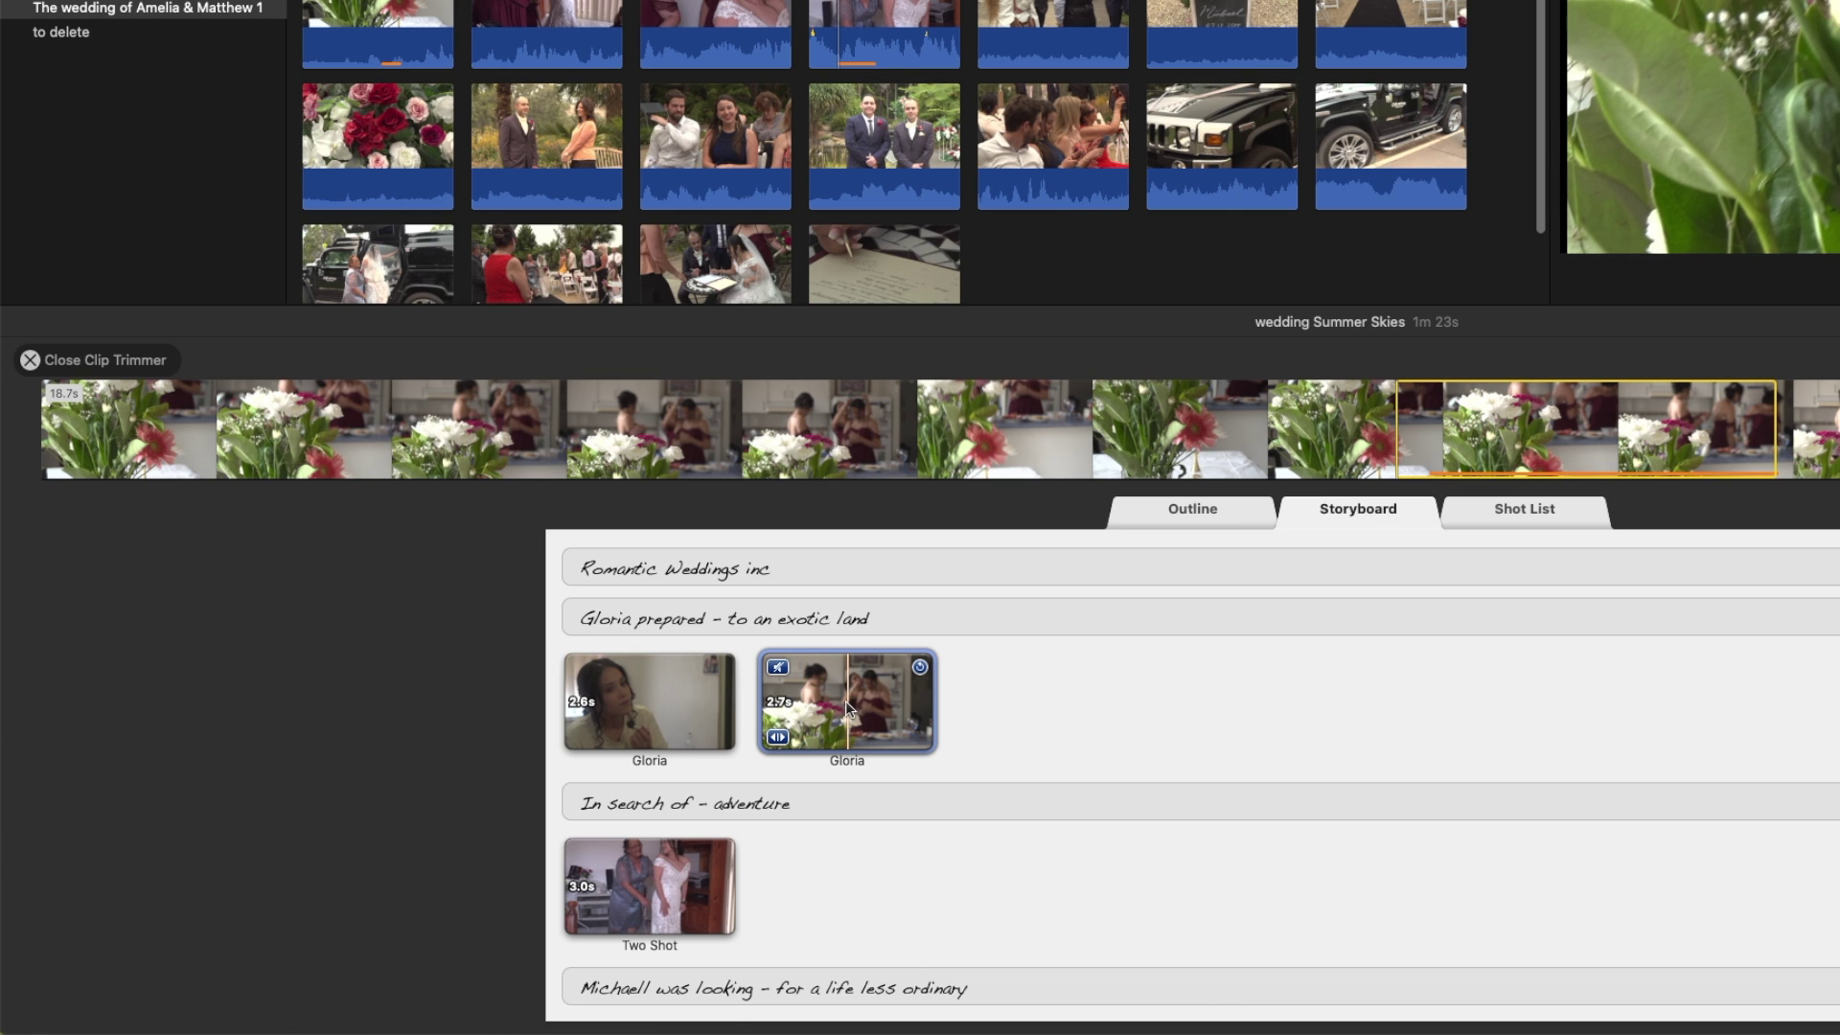
pyautogui.scroll(-3, 847, 708)
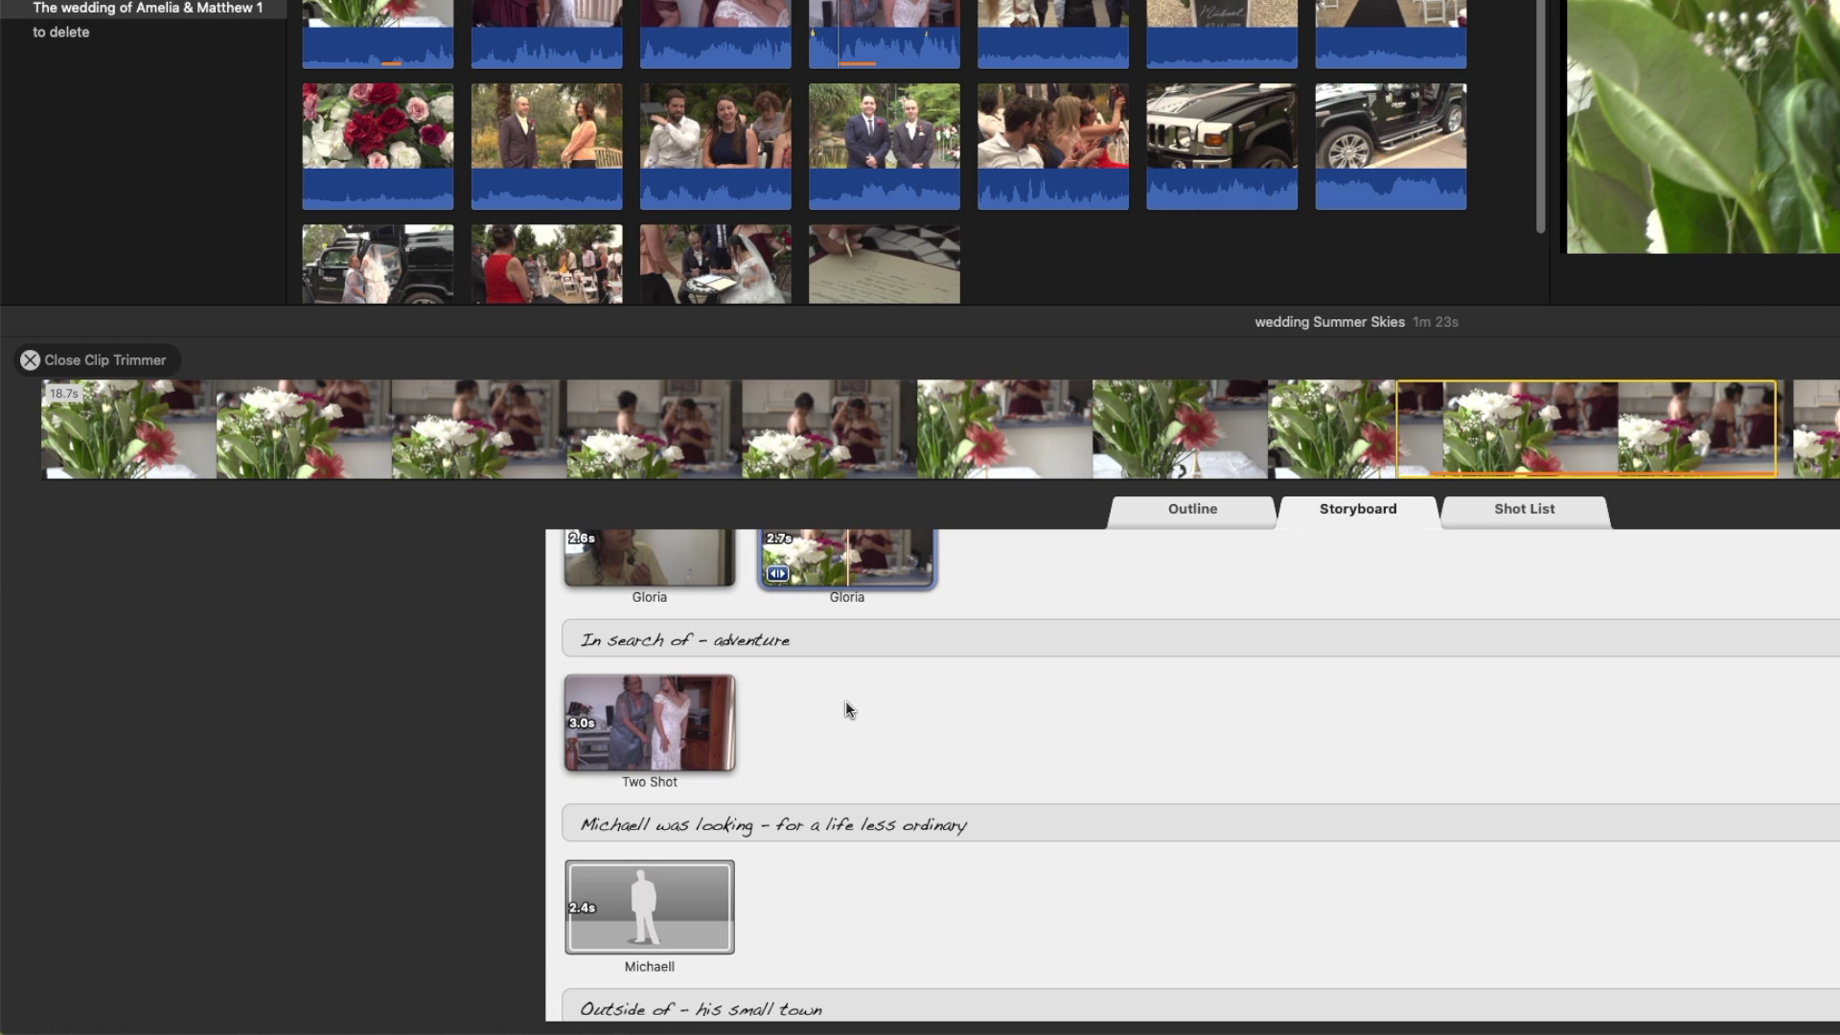
pyautogui.press('Return')
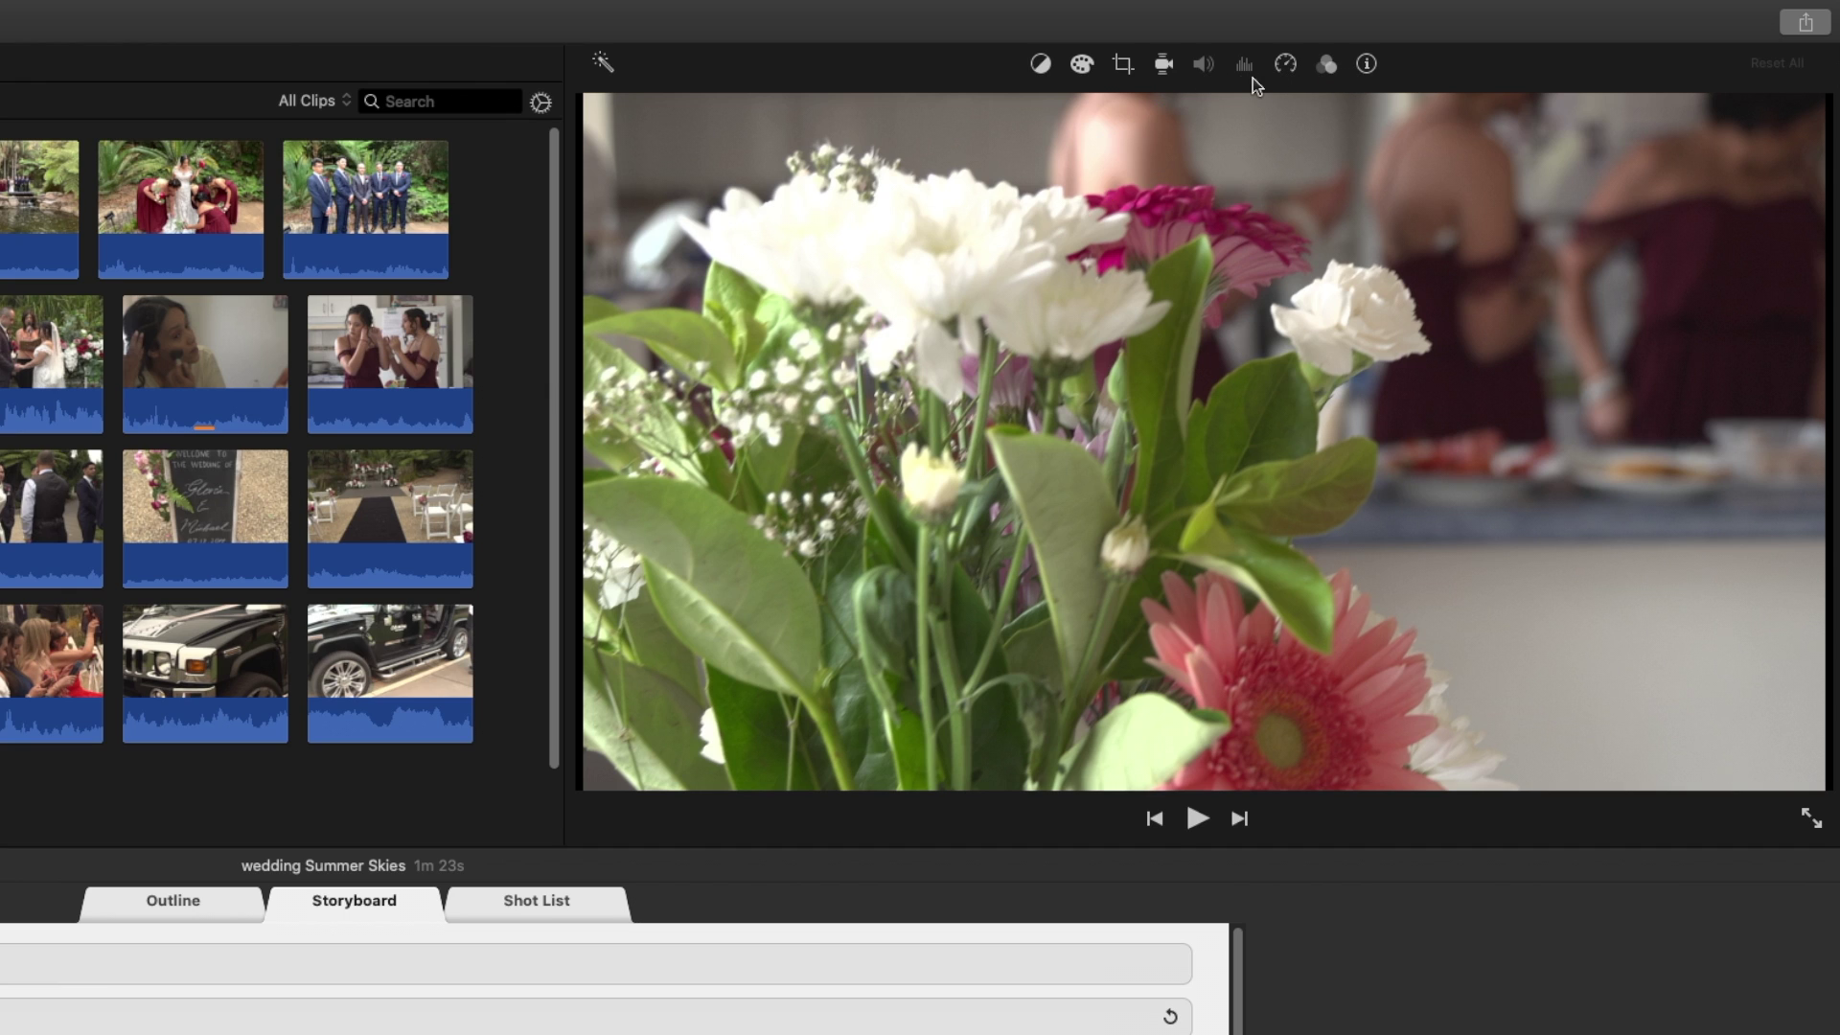
# Turn on Stabilize Shaky Video at 33% for the flower bouquet shot and open the Clip Filter list.
pyautogui.click(1083, 63)
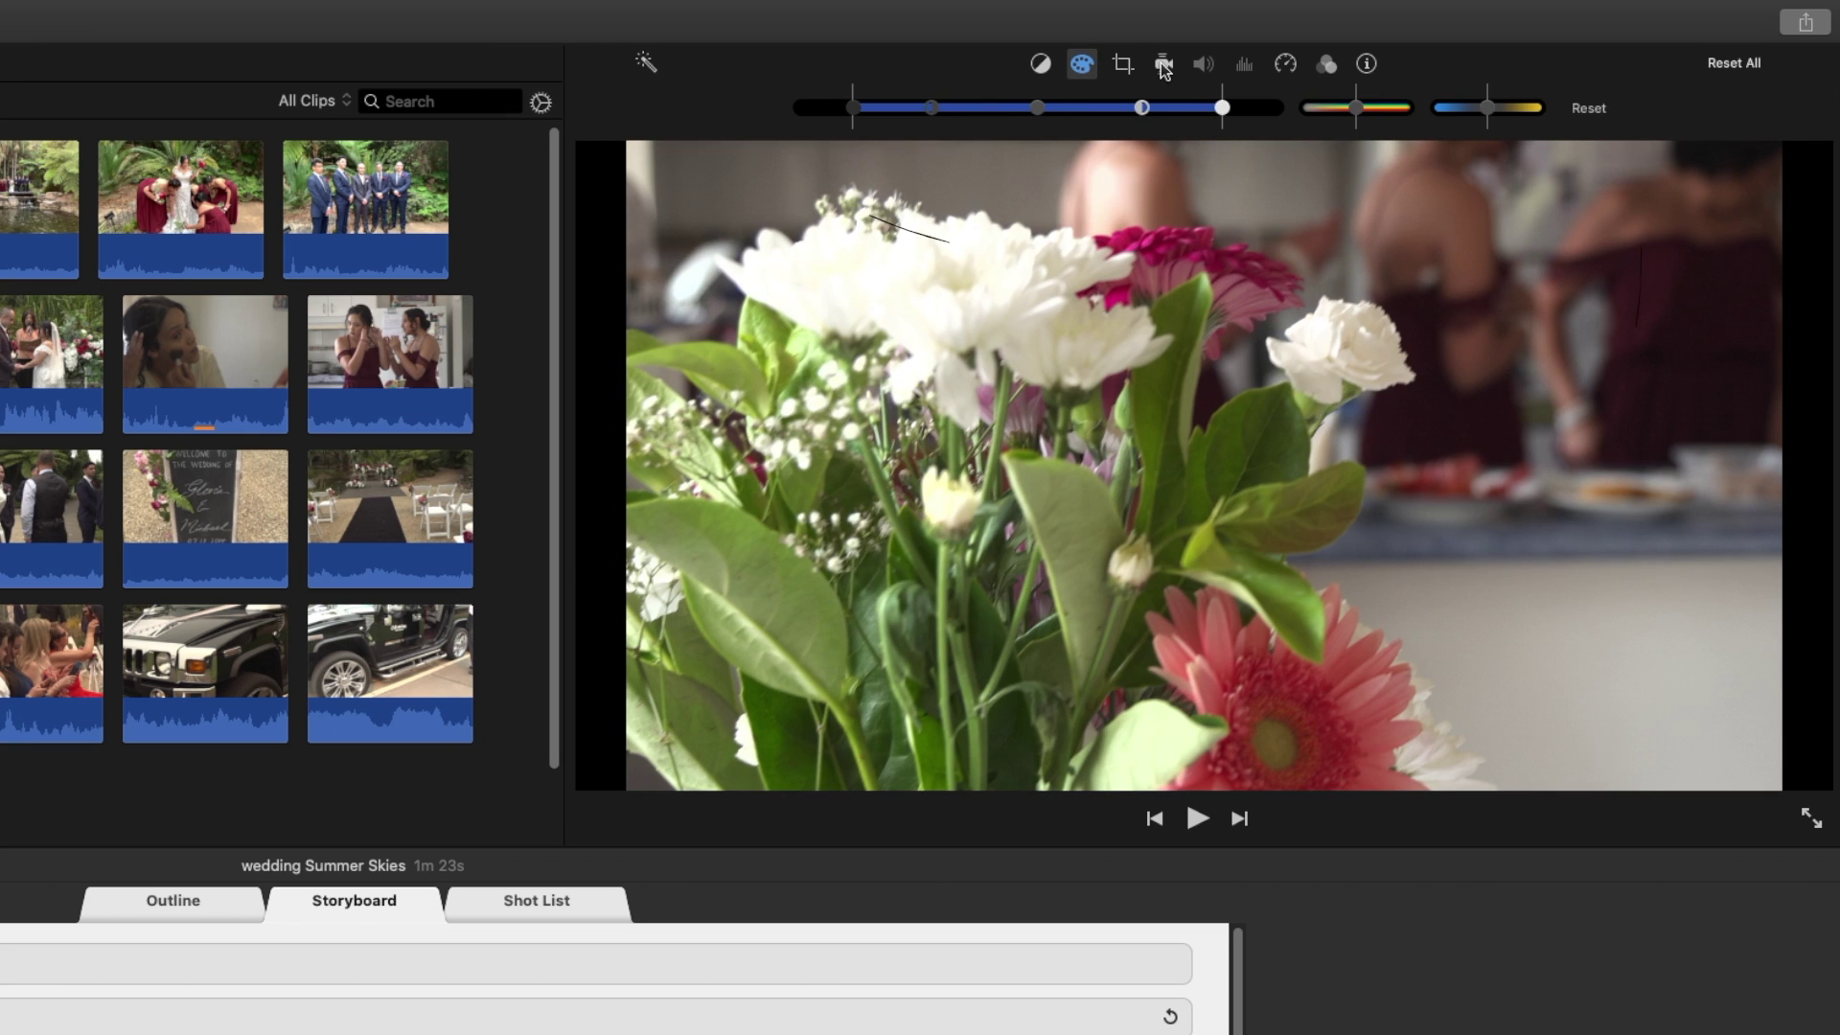
pyautogui.click(1163, 63)
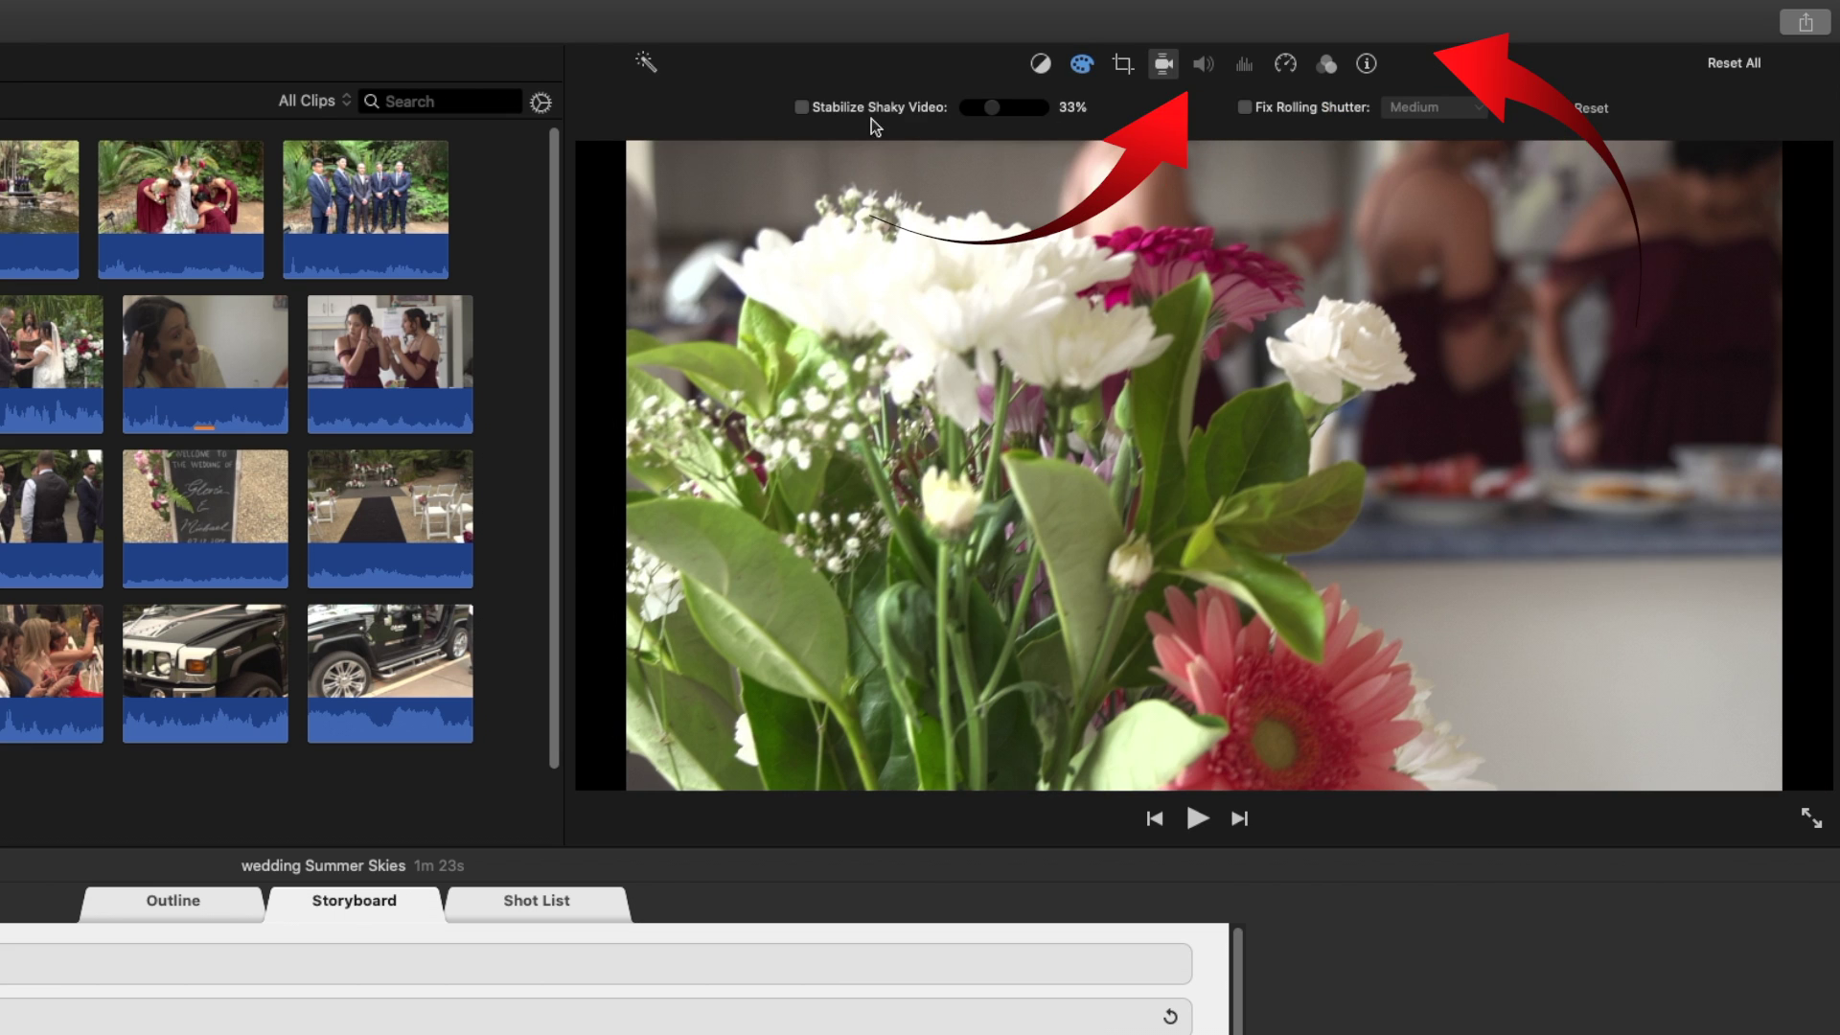
pyautogui.click(801, 107)
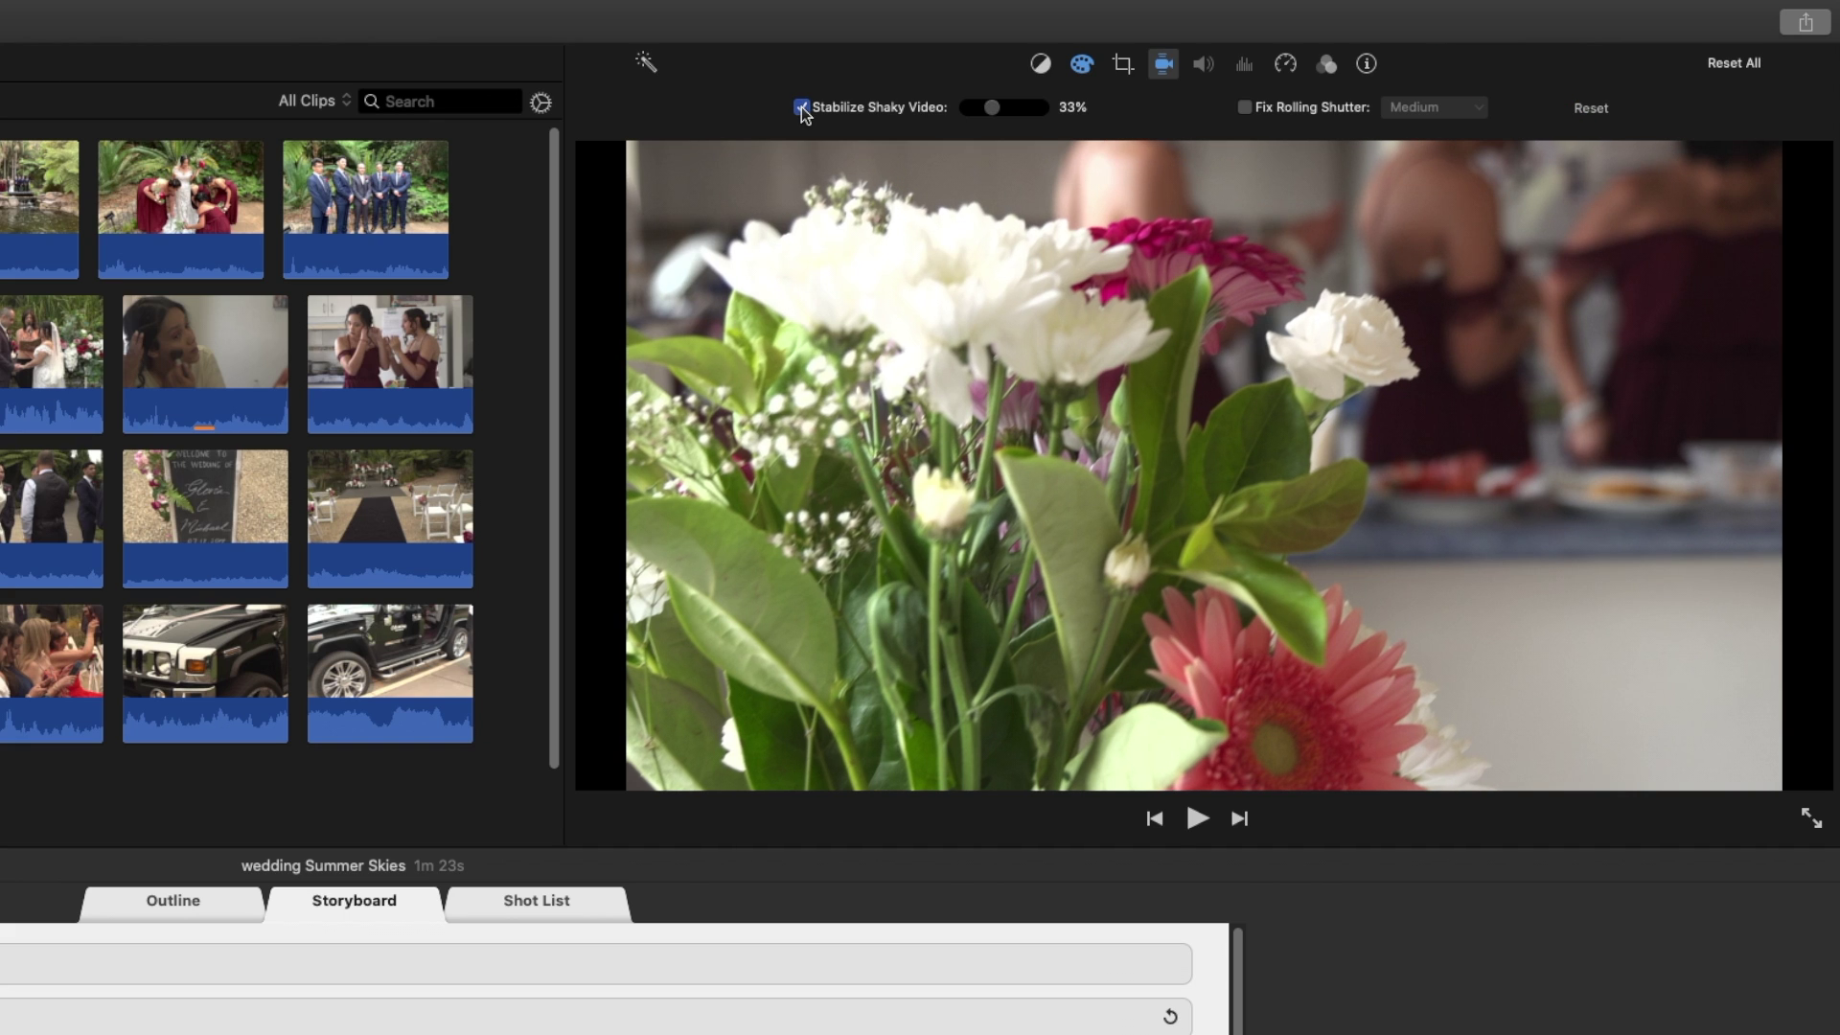
pyautogui.click(1328, 63)
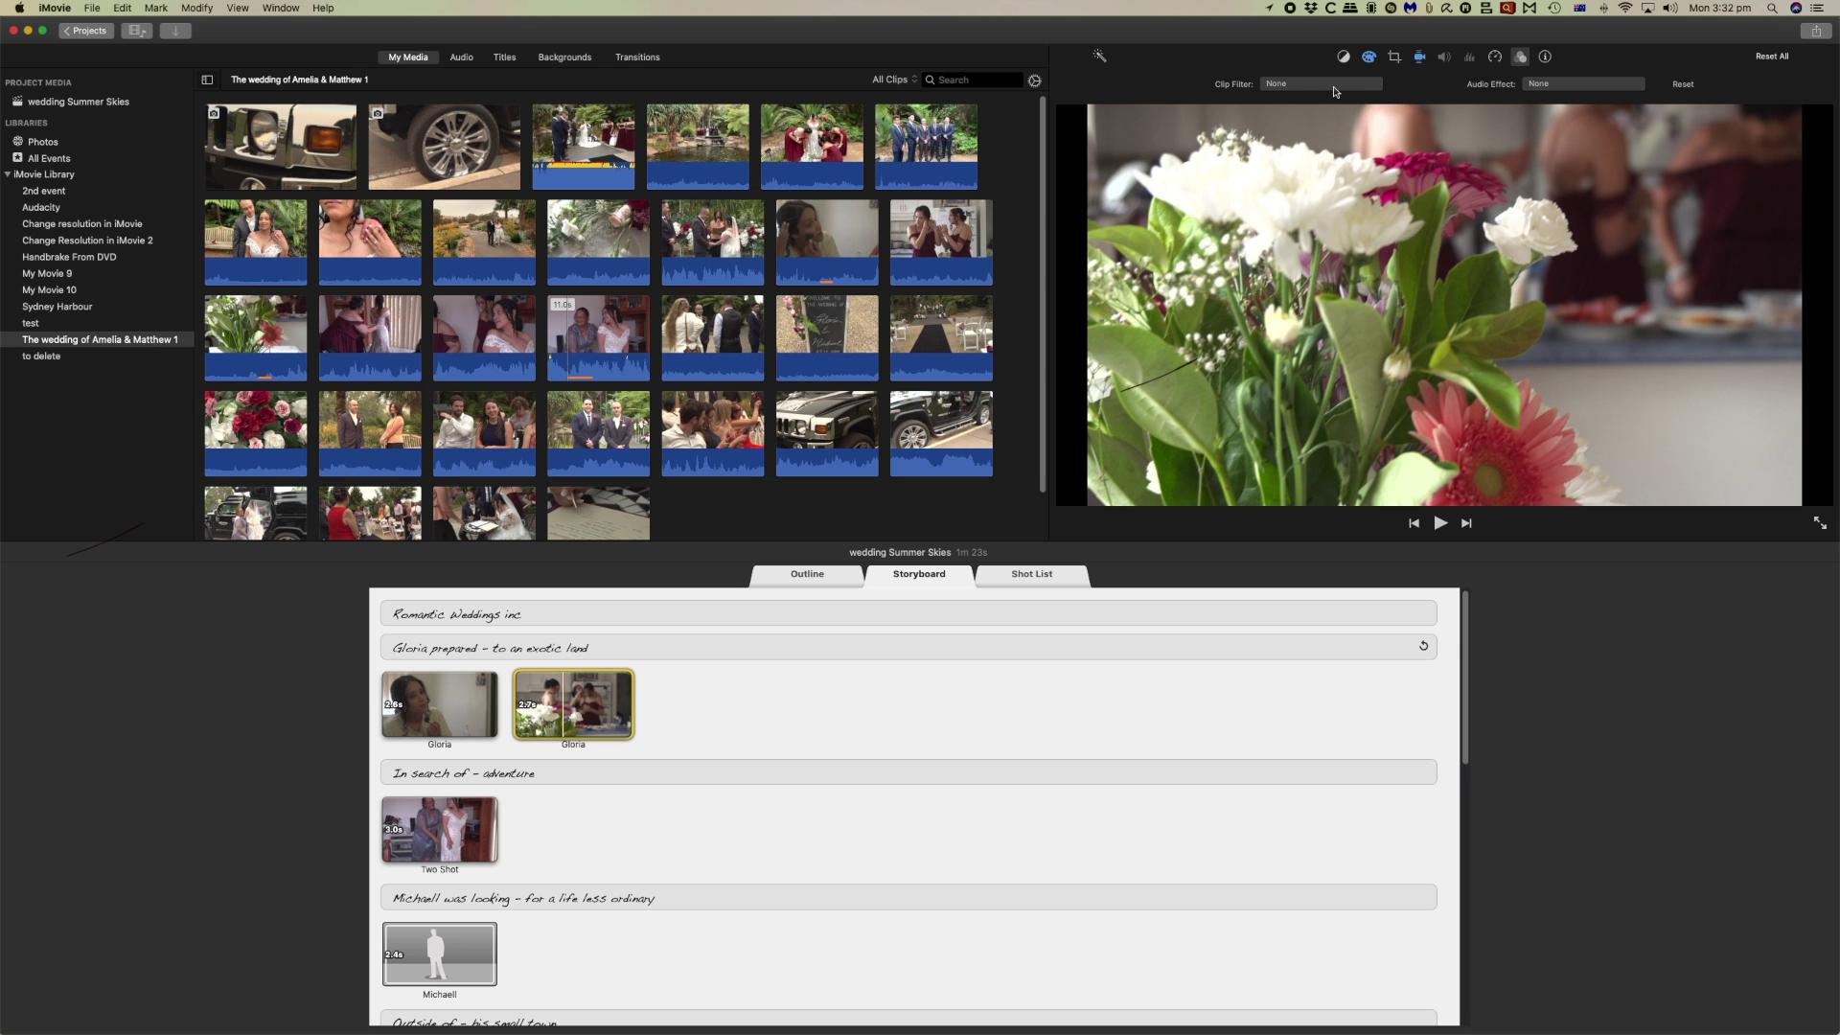
pyautogui.click(1033, 109)
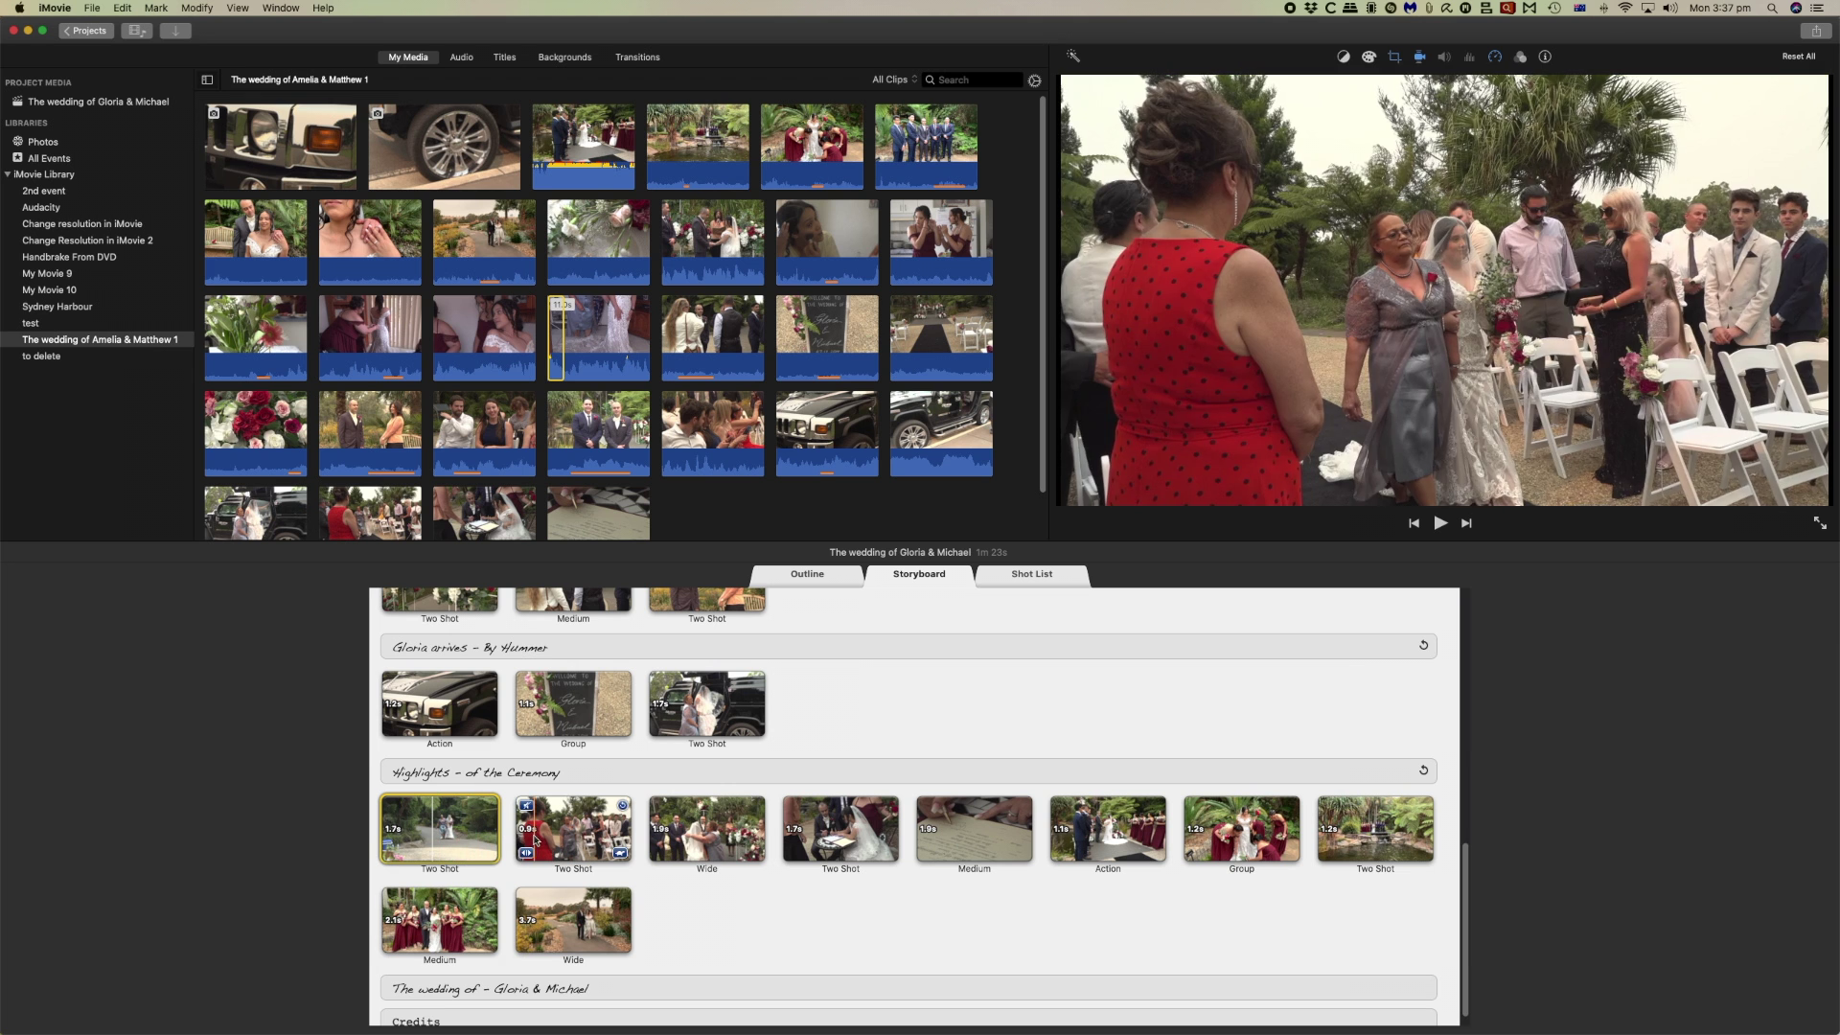
# Play back the ceremony highlights clip to review it.
pyautogui.click(459, 836)
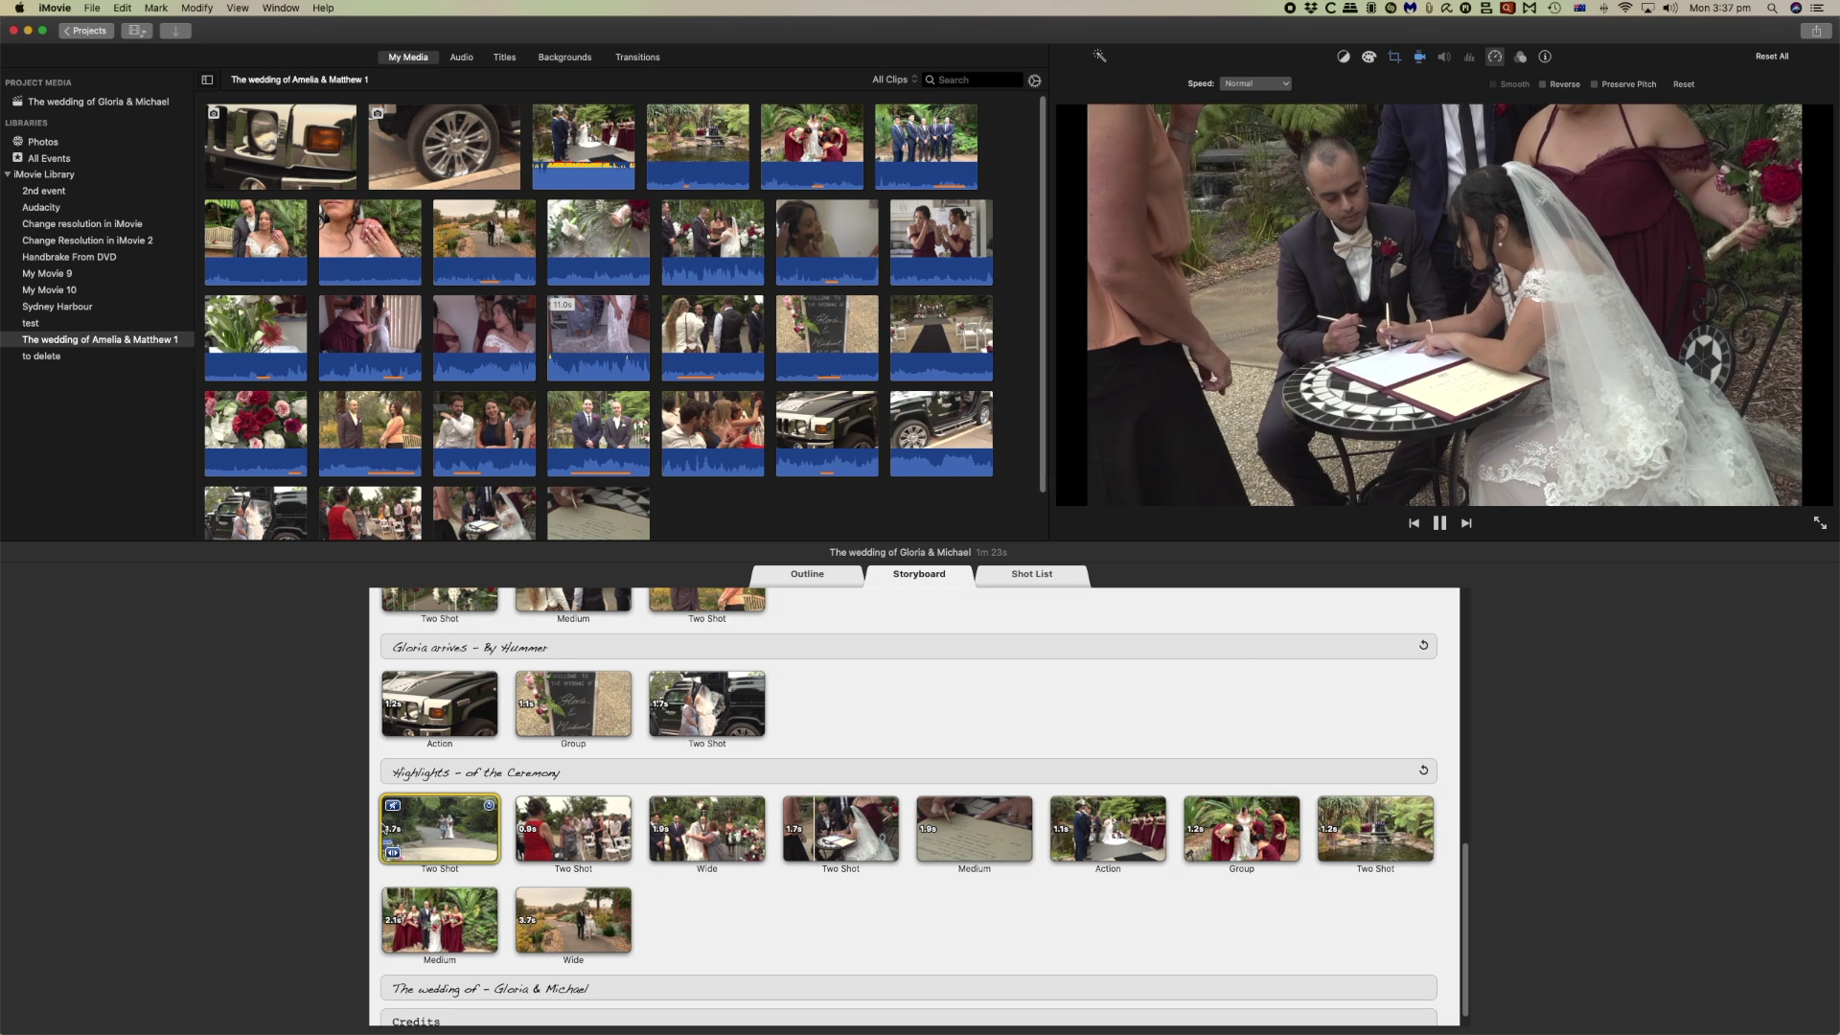
pyautogui.press('space')
pyautogui.click(1493, 58)
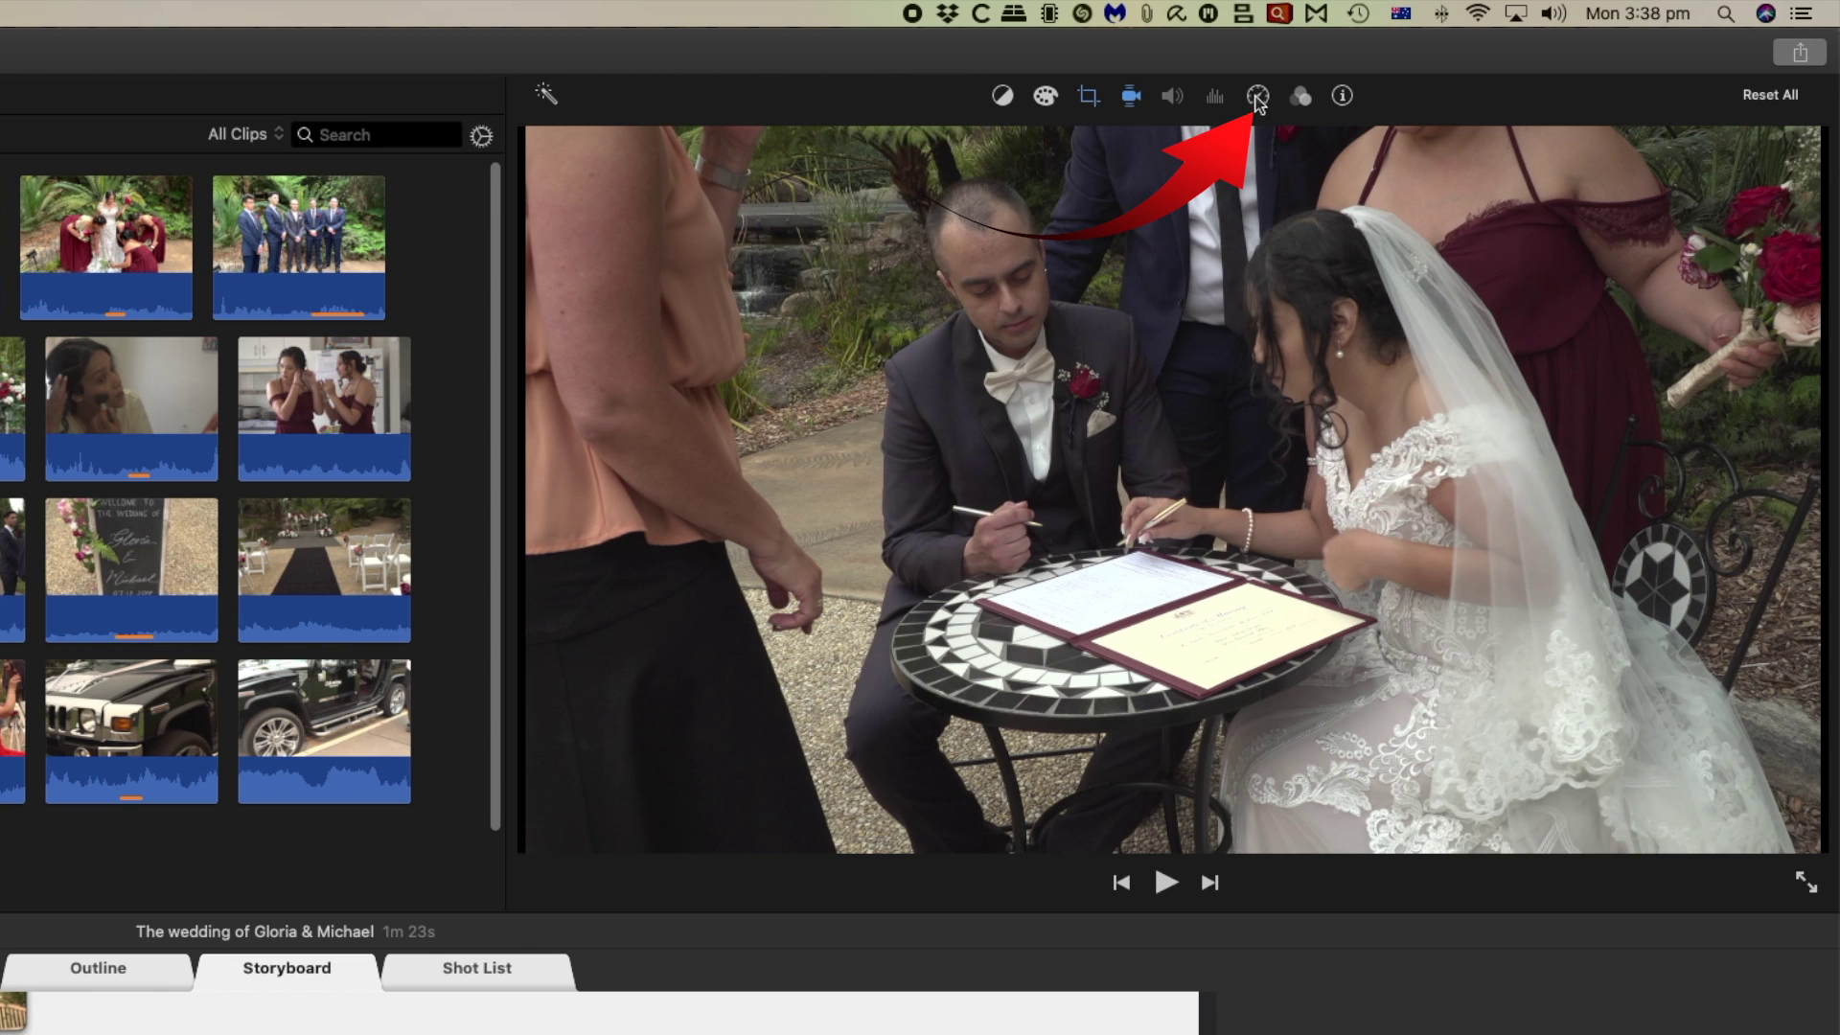
# Set the signing clip to Slow at 25% speed and preview it.
pyautogui.click(1494, 58)
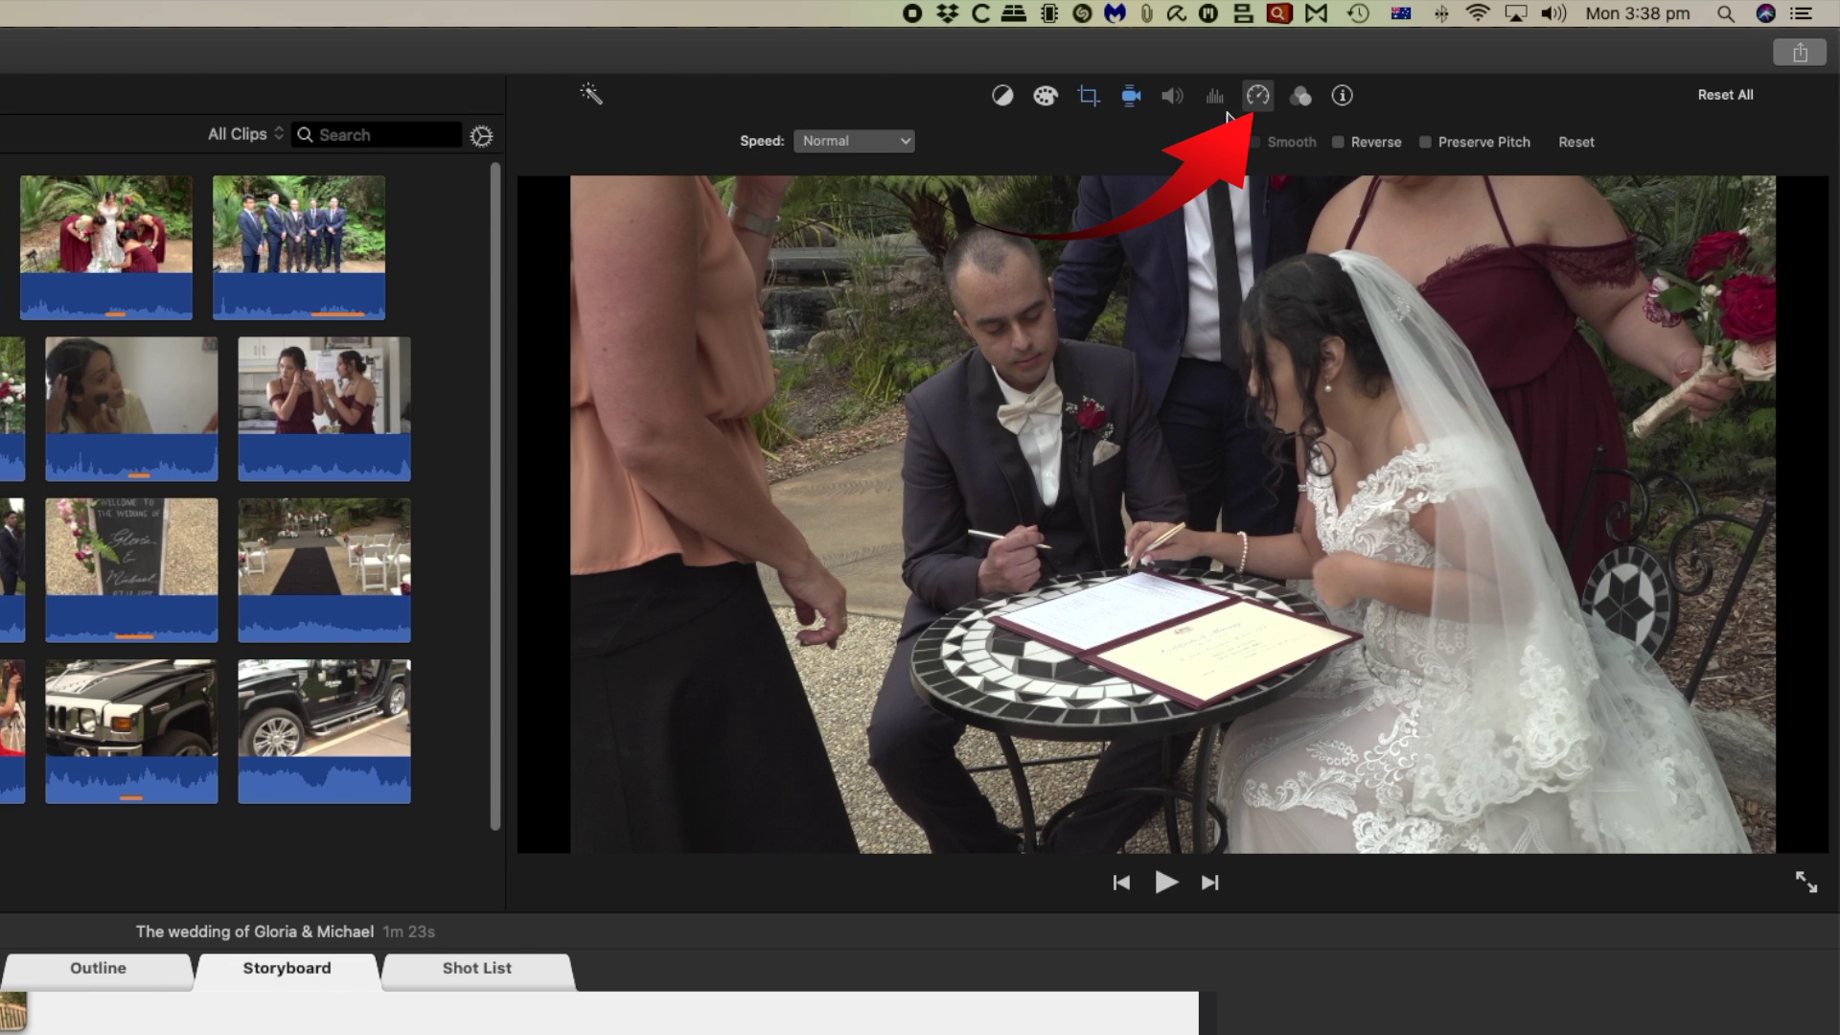
pyautogui.click(894, 145)
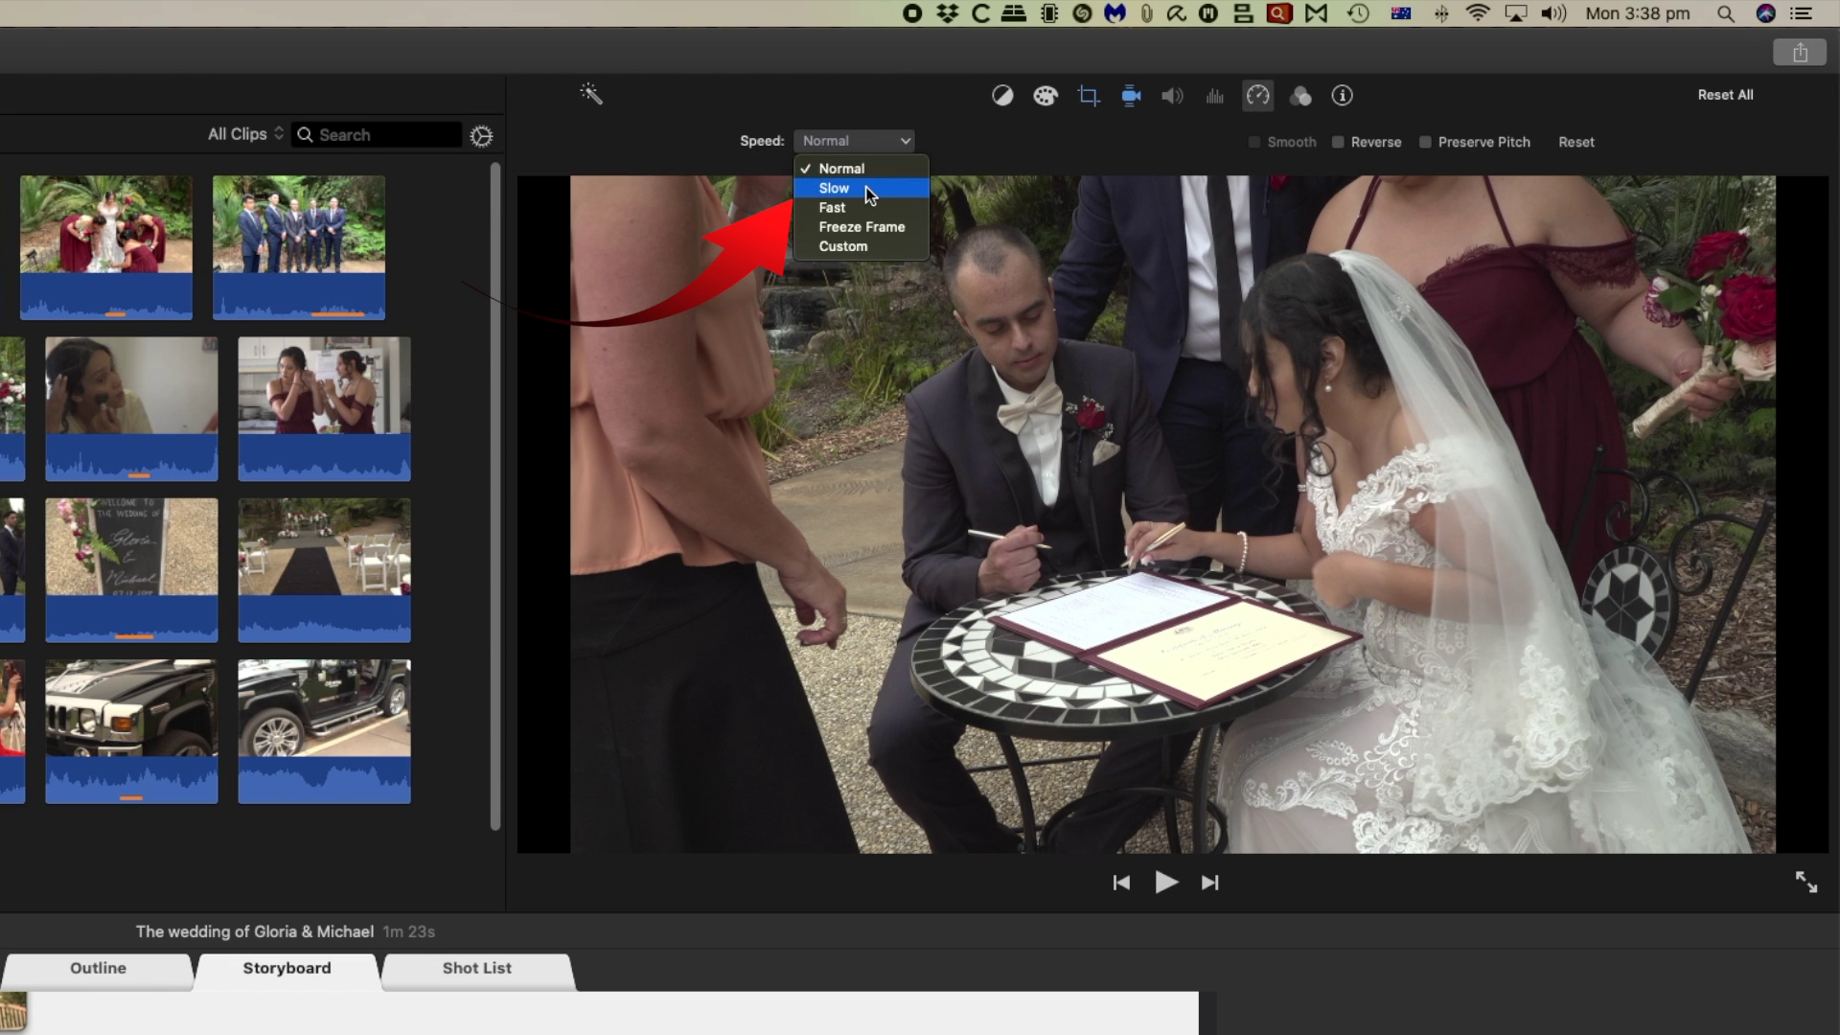
pyautogui.click(866, 188)
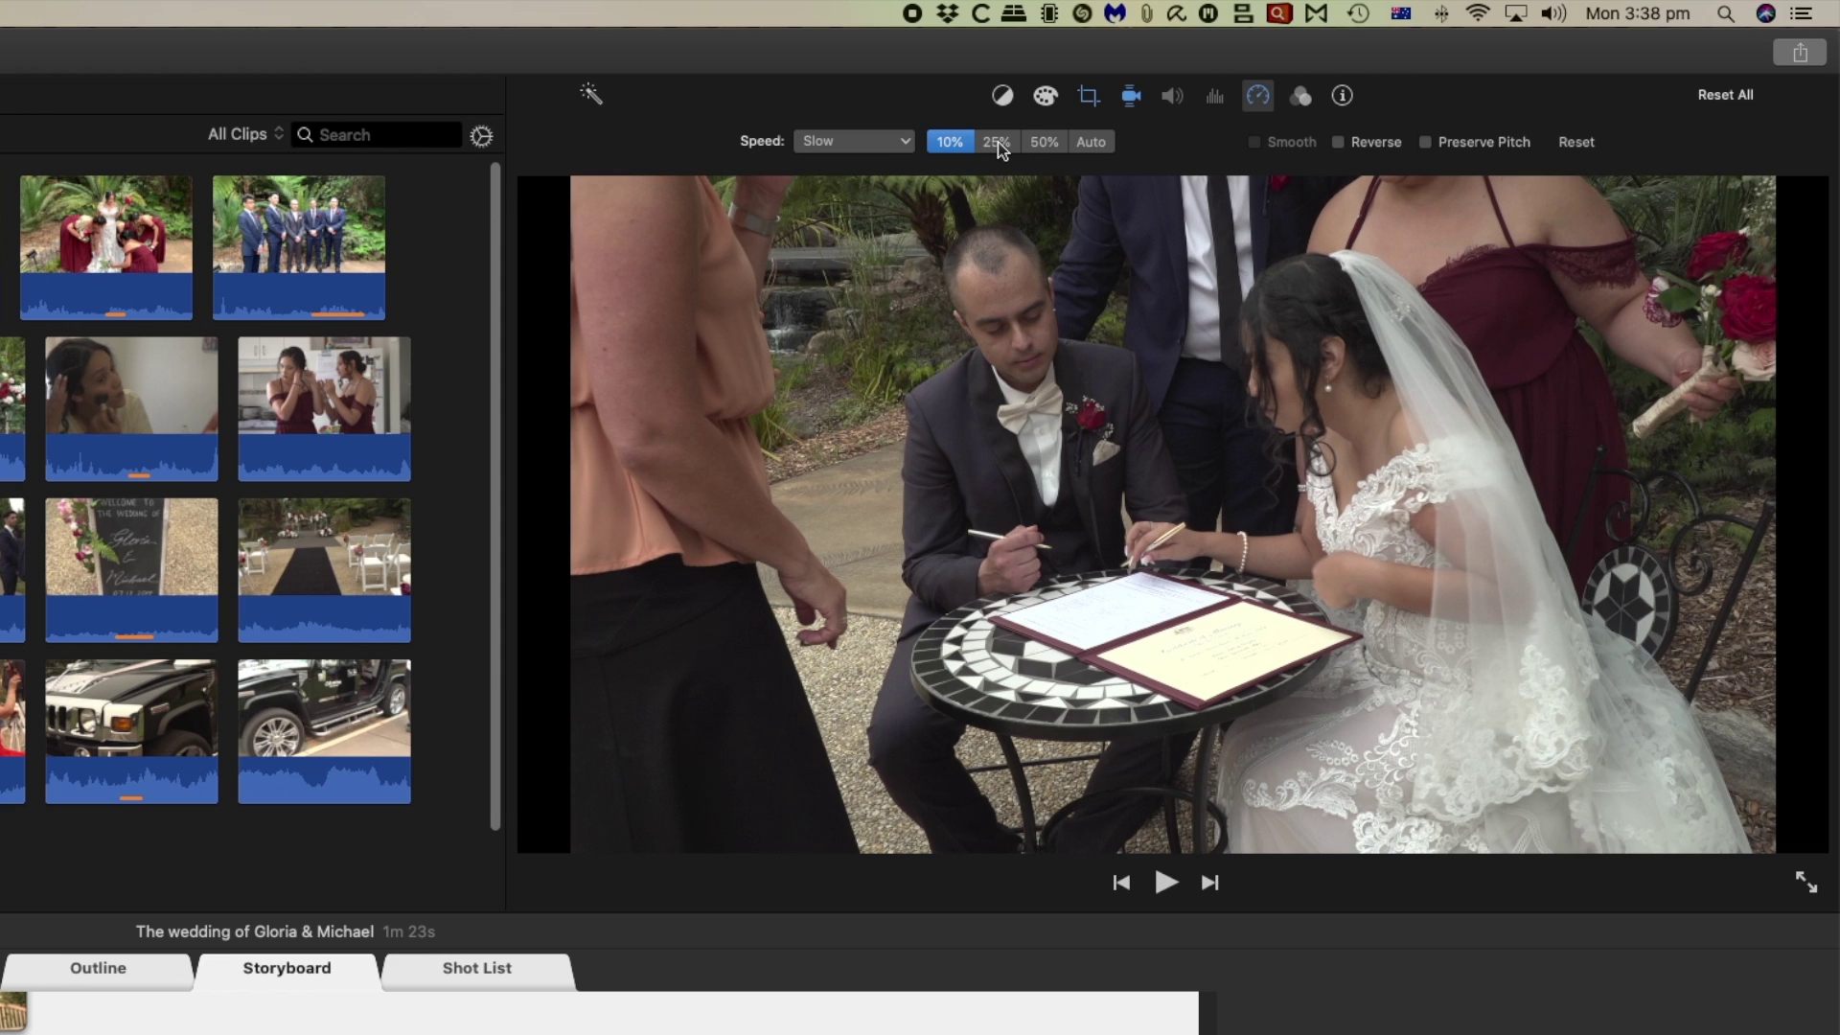
pyautogui.click(998, 144)
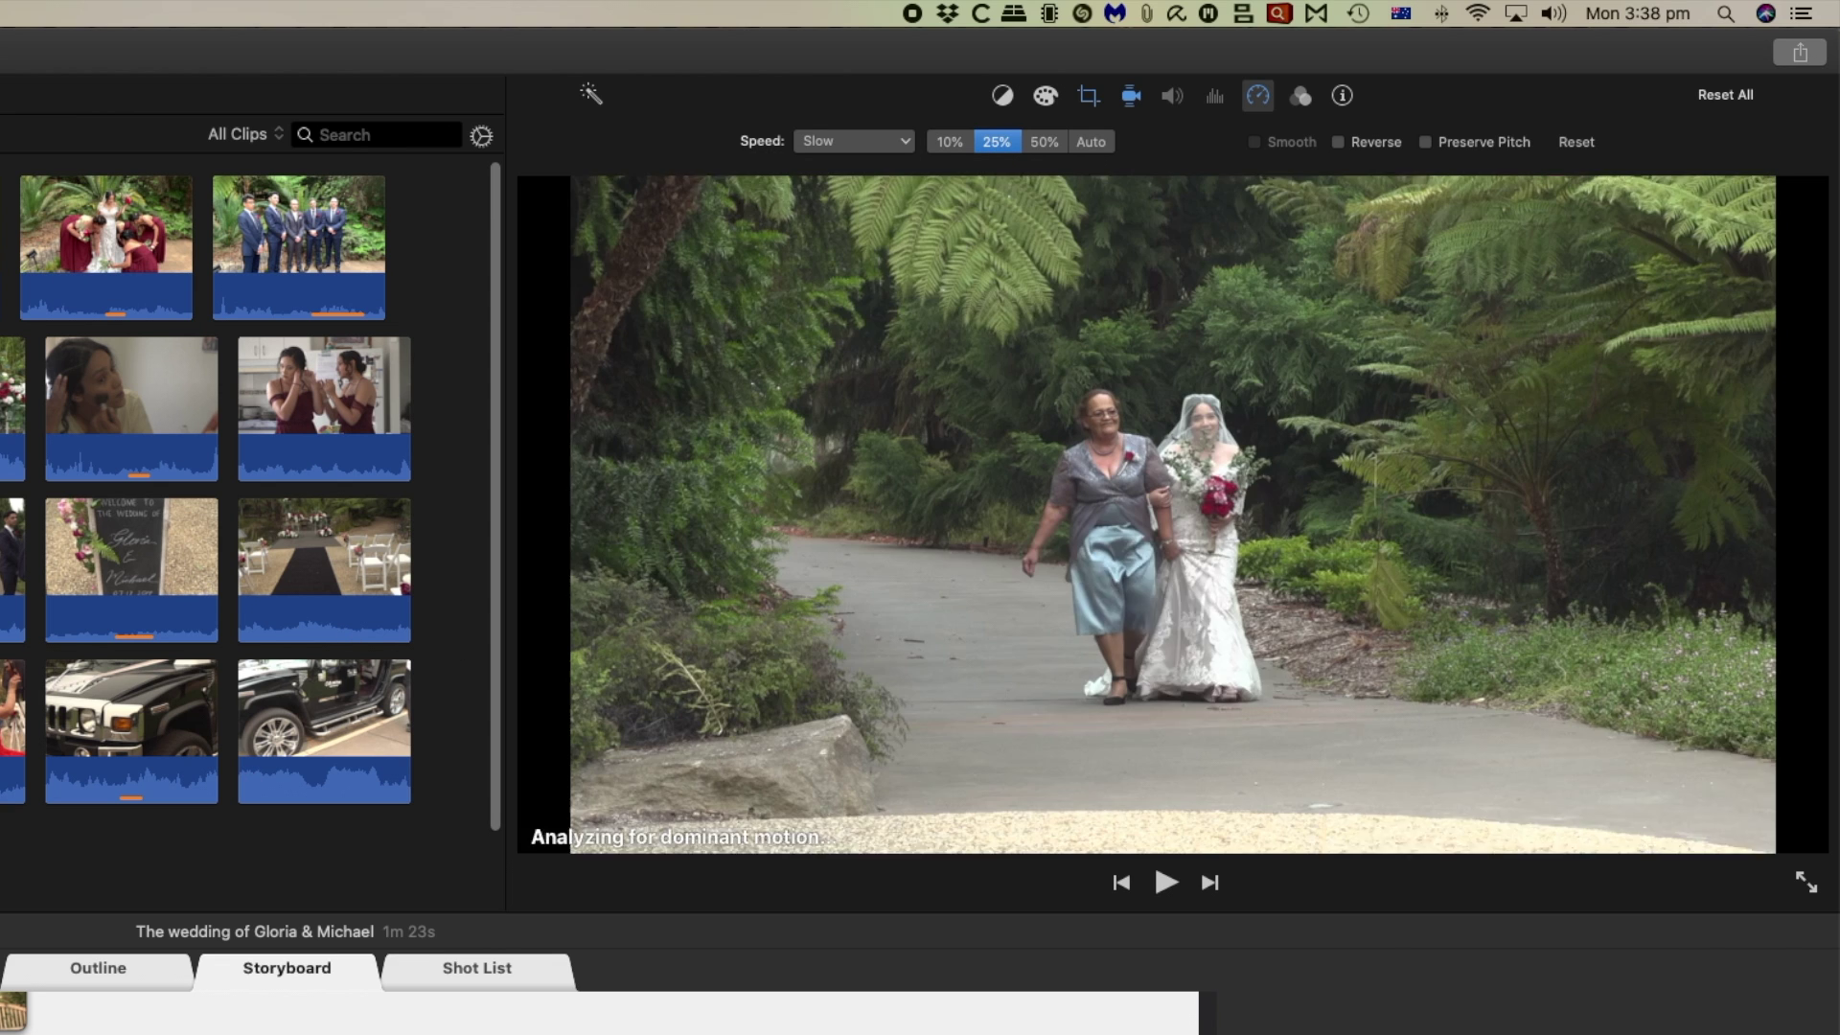
pyautogui.press('space')
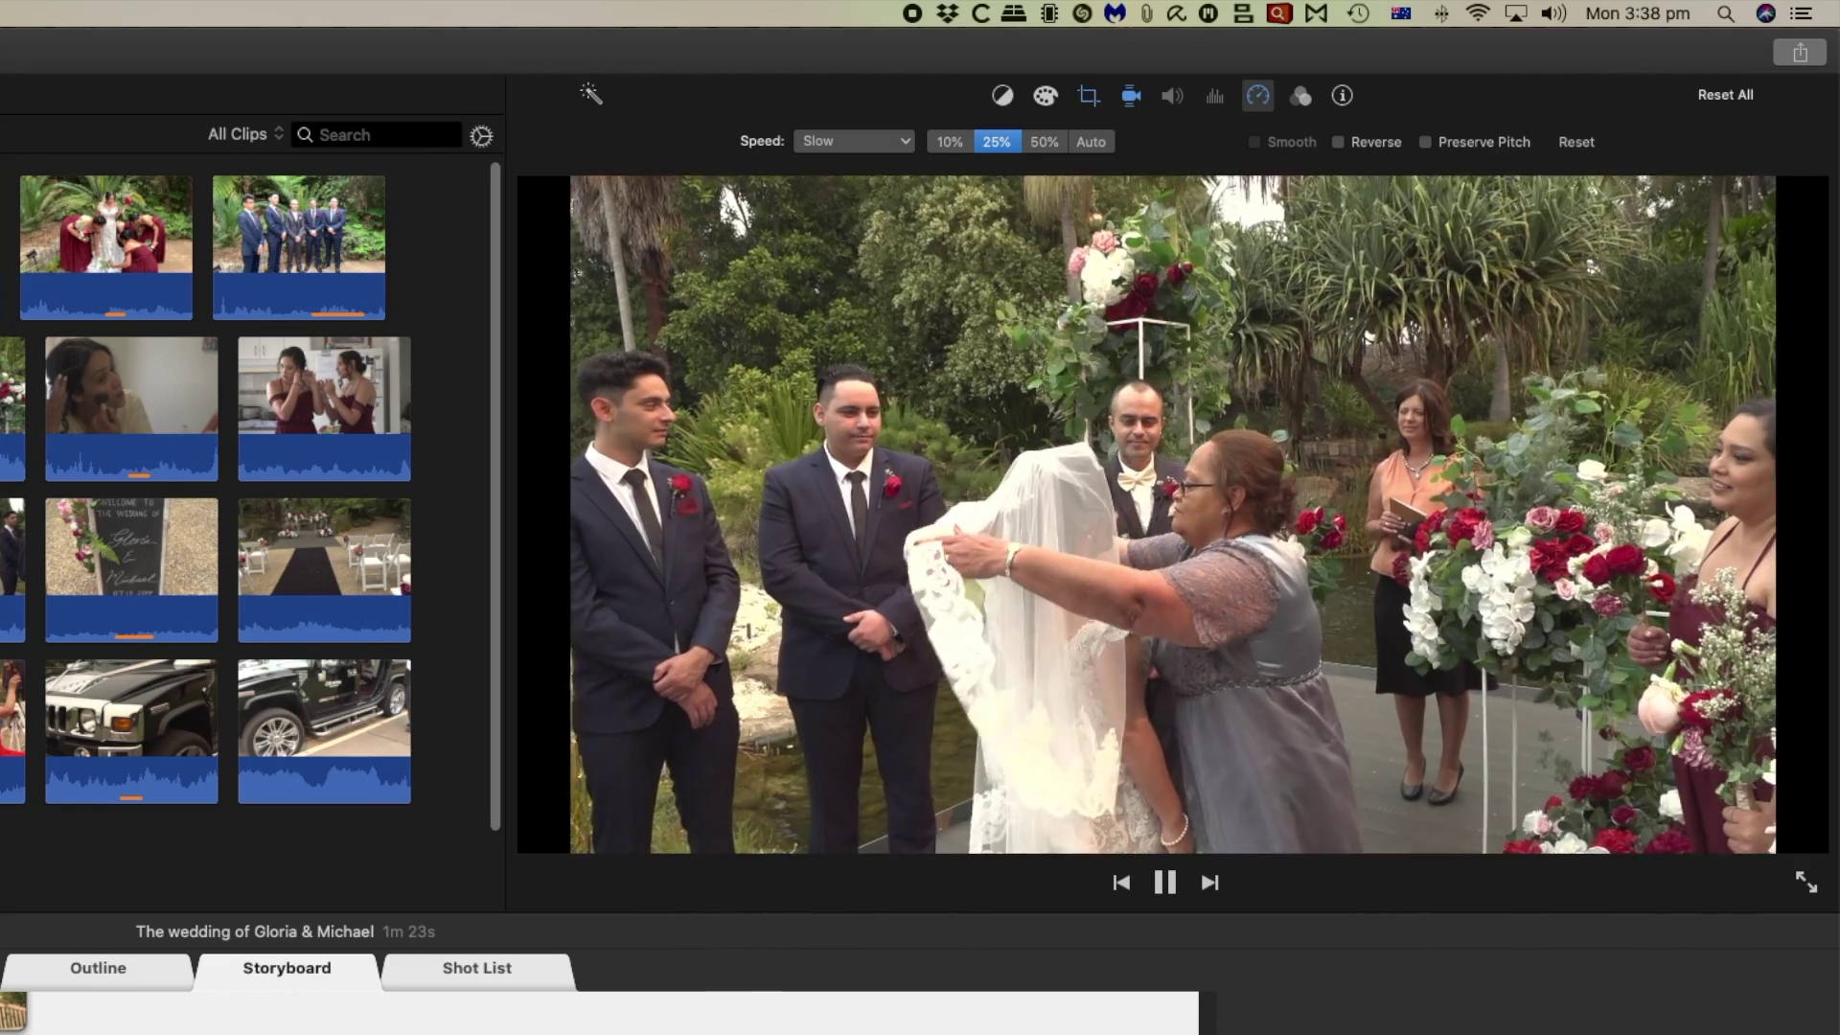
pyautogui.press('space')
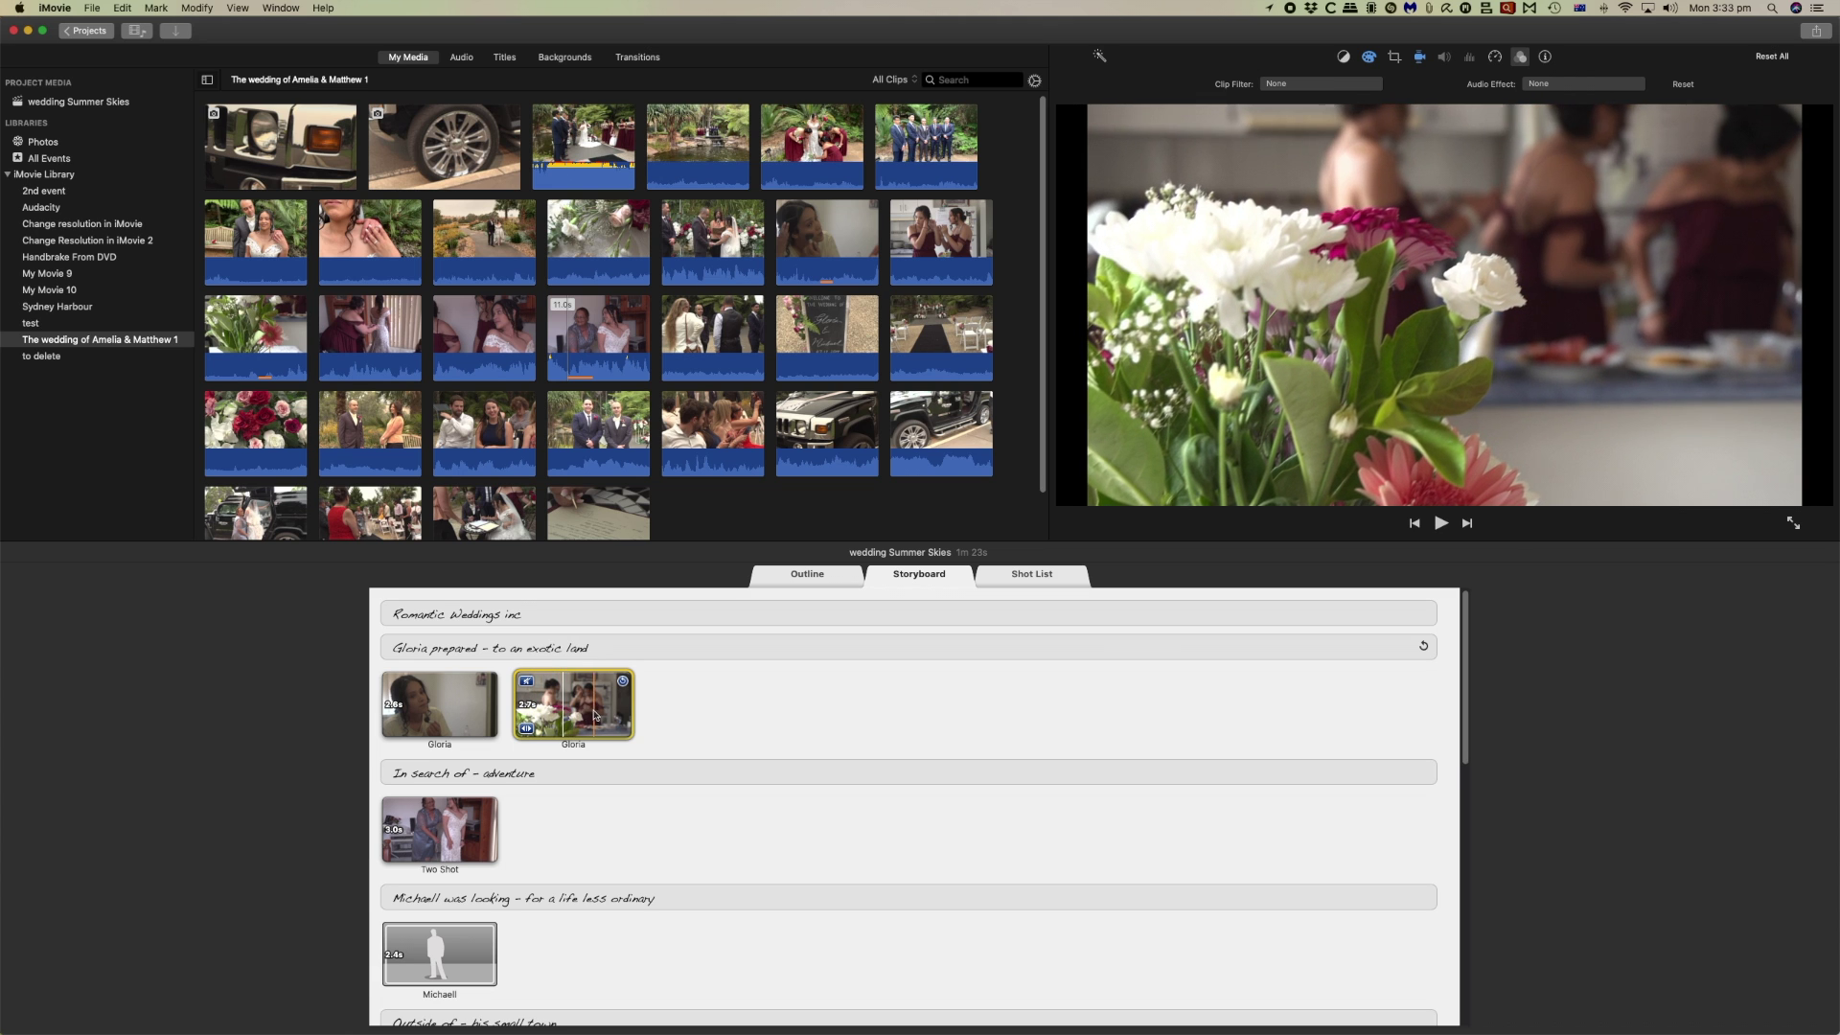
# Close the Summer Skies trailer and open the couple's wedding trailer project.
pyautogui.click(86, 30)
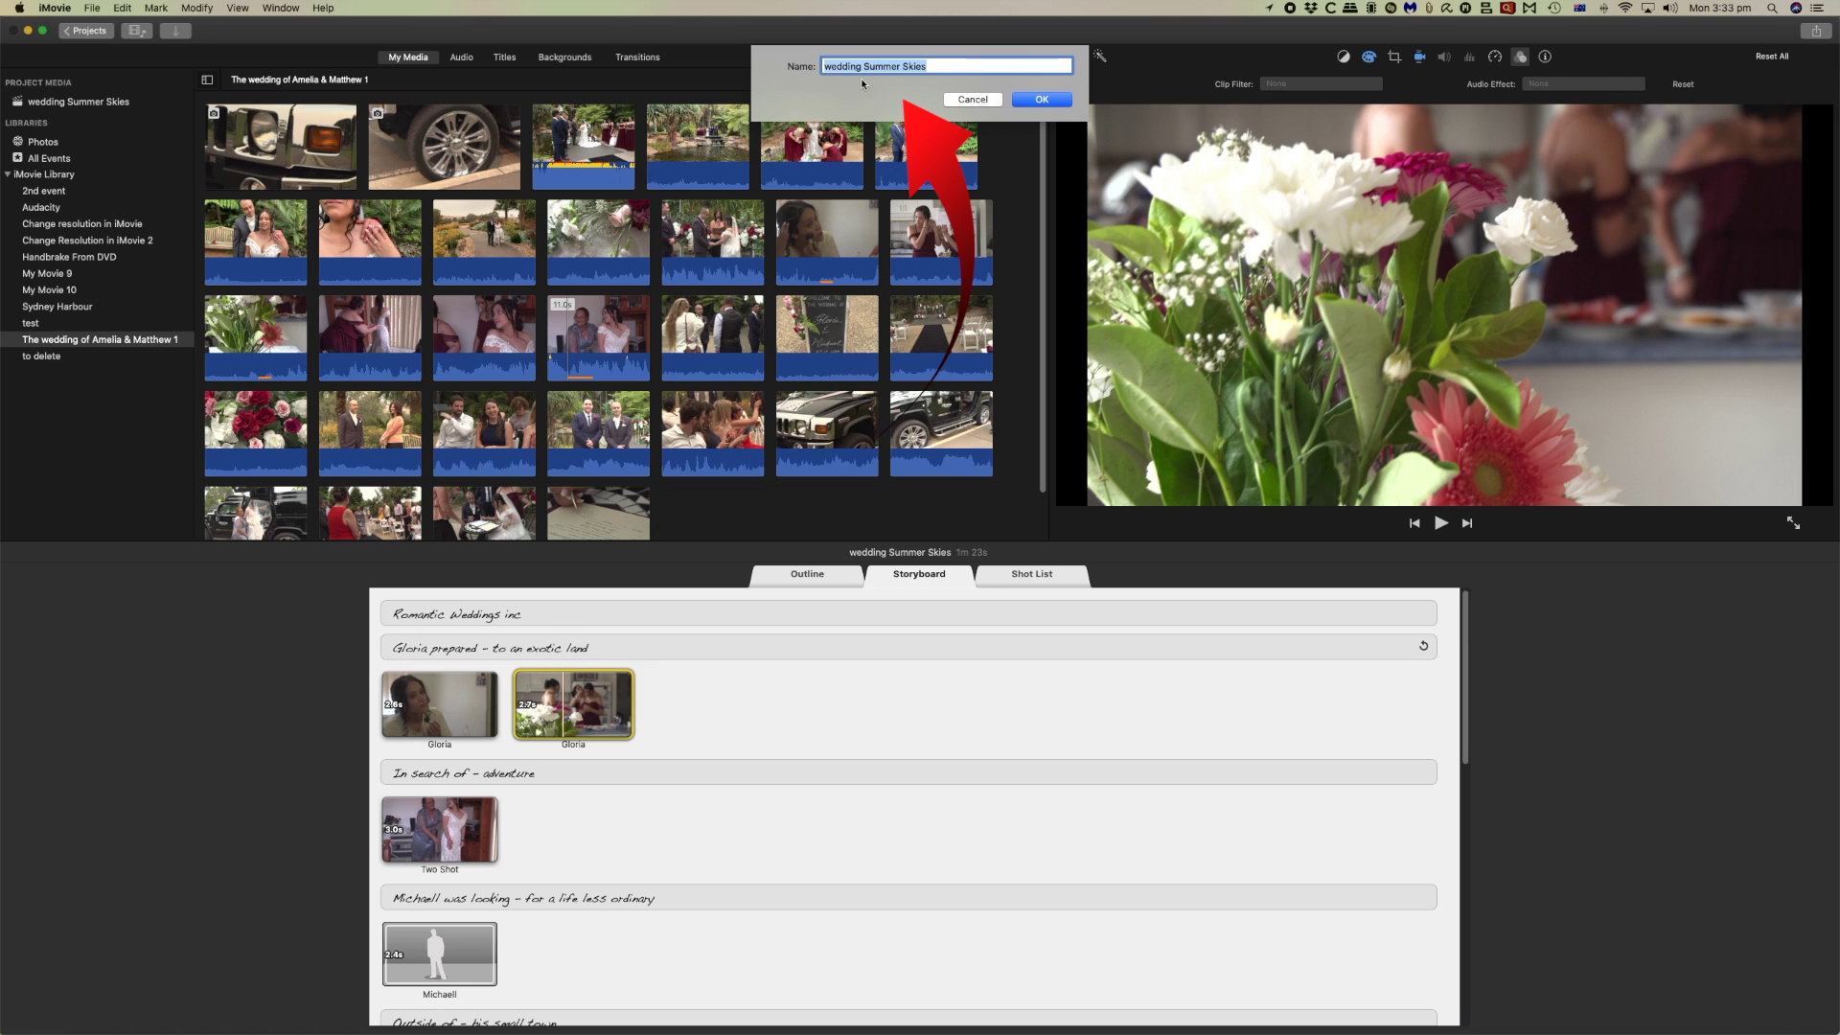
pyautogui.press('Return')
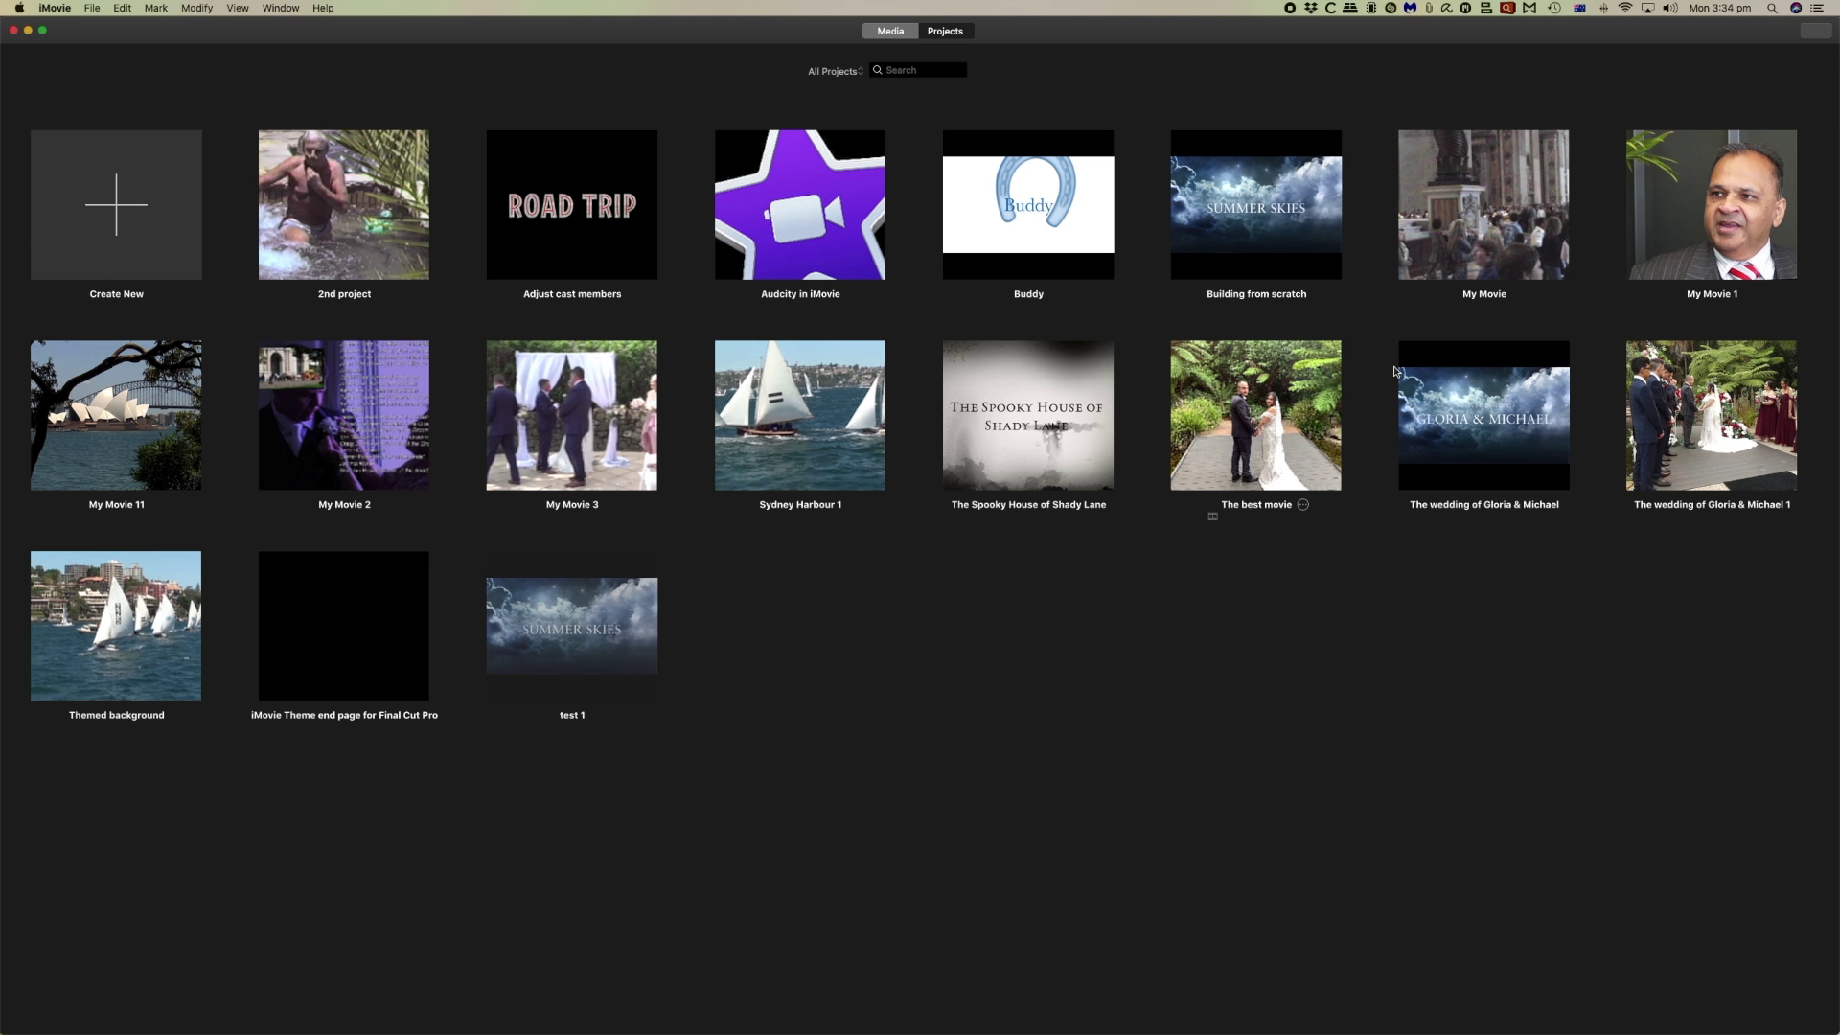
pyautogui.doubleClick(1515, 431)
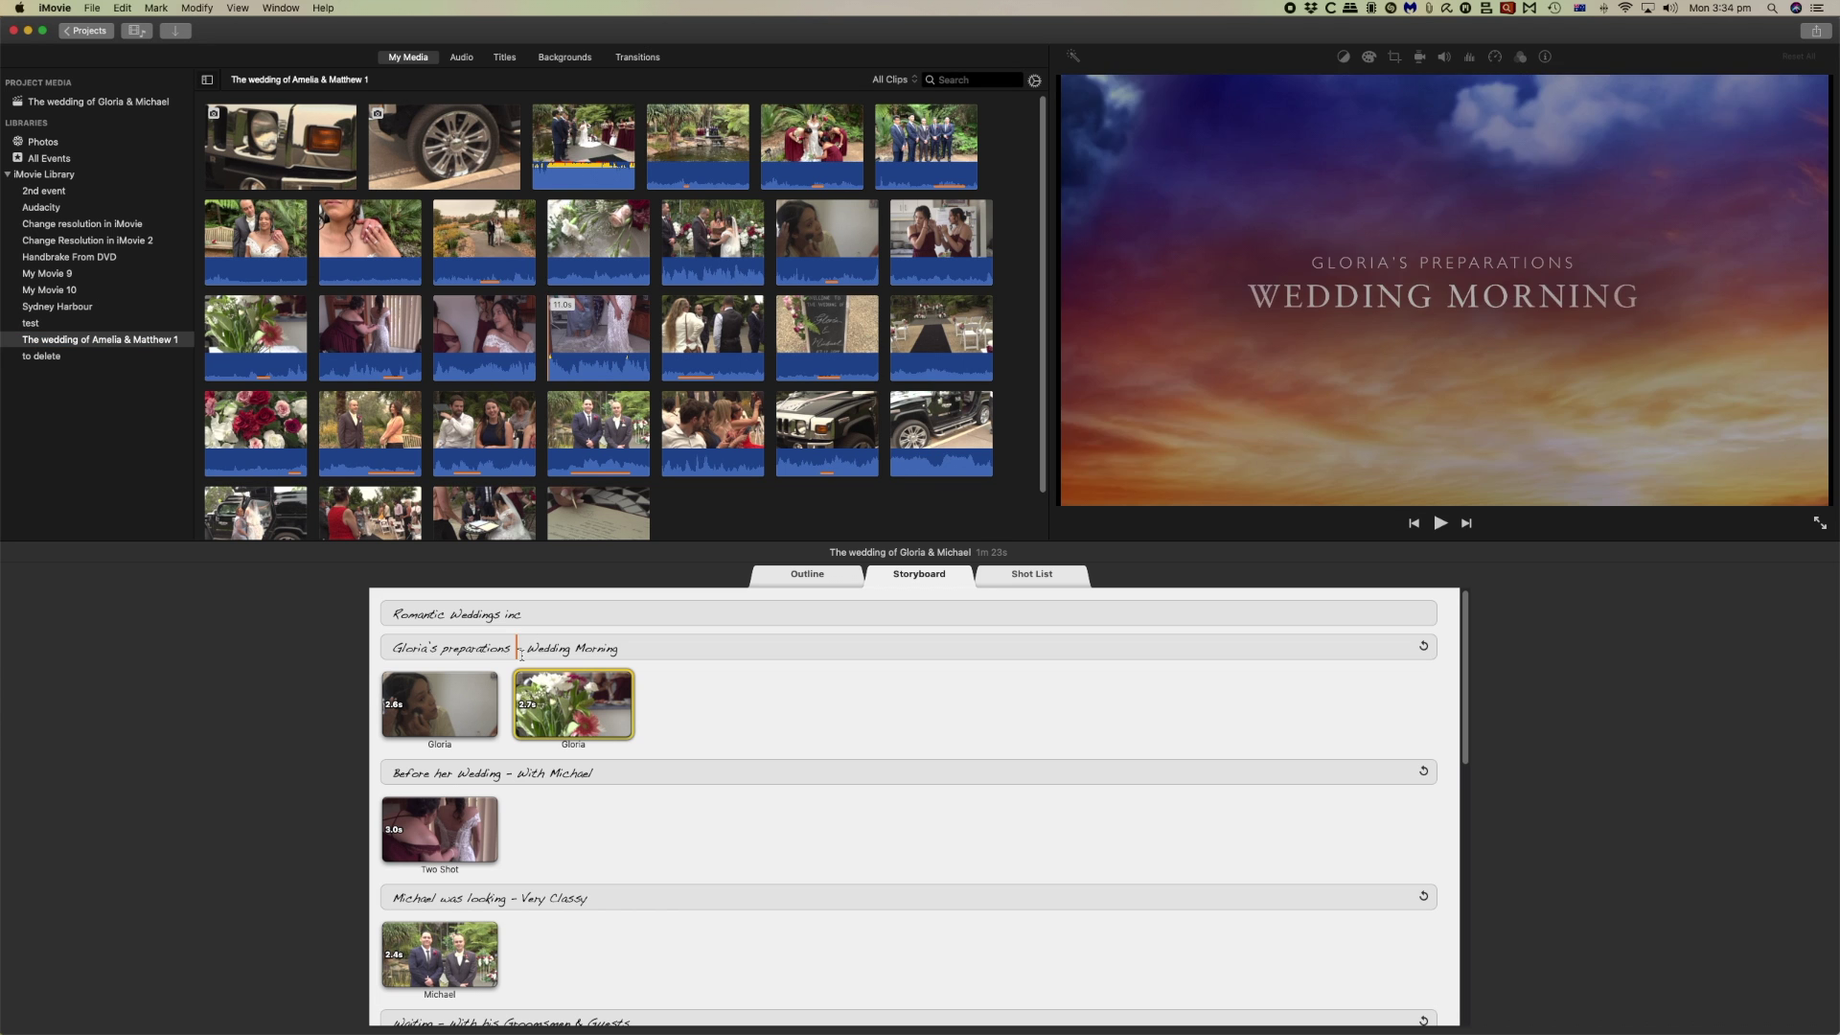
# Play the wedding trailer from the groomsmen clip through to the Botanic Gardens card.
pyautogui.scroll(-3, 516, 705)
pyautogui.scroll(-5, 516, 704)
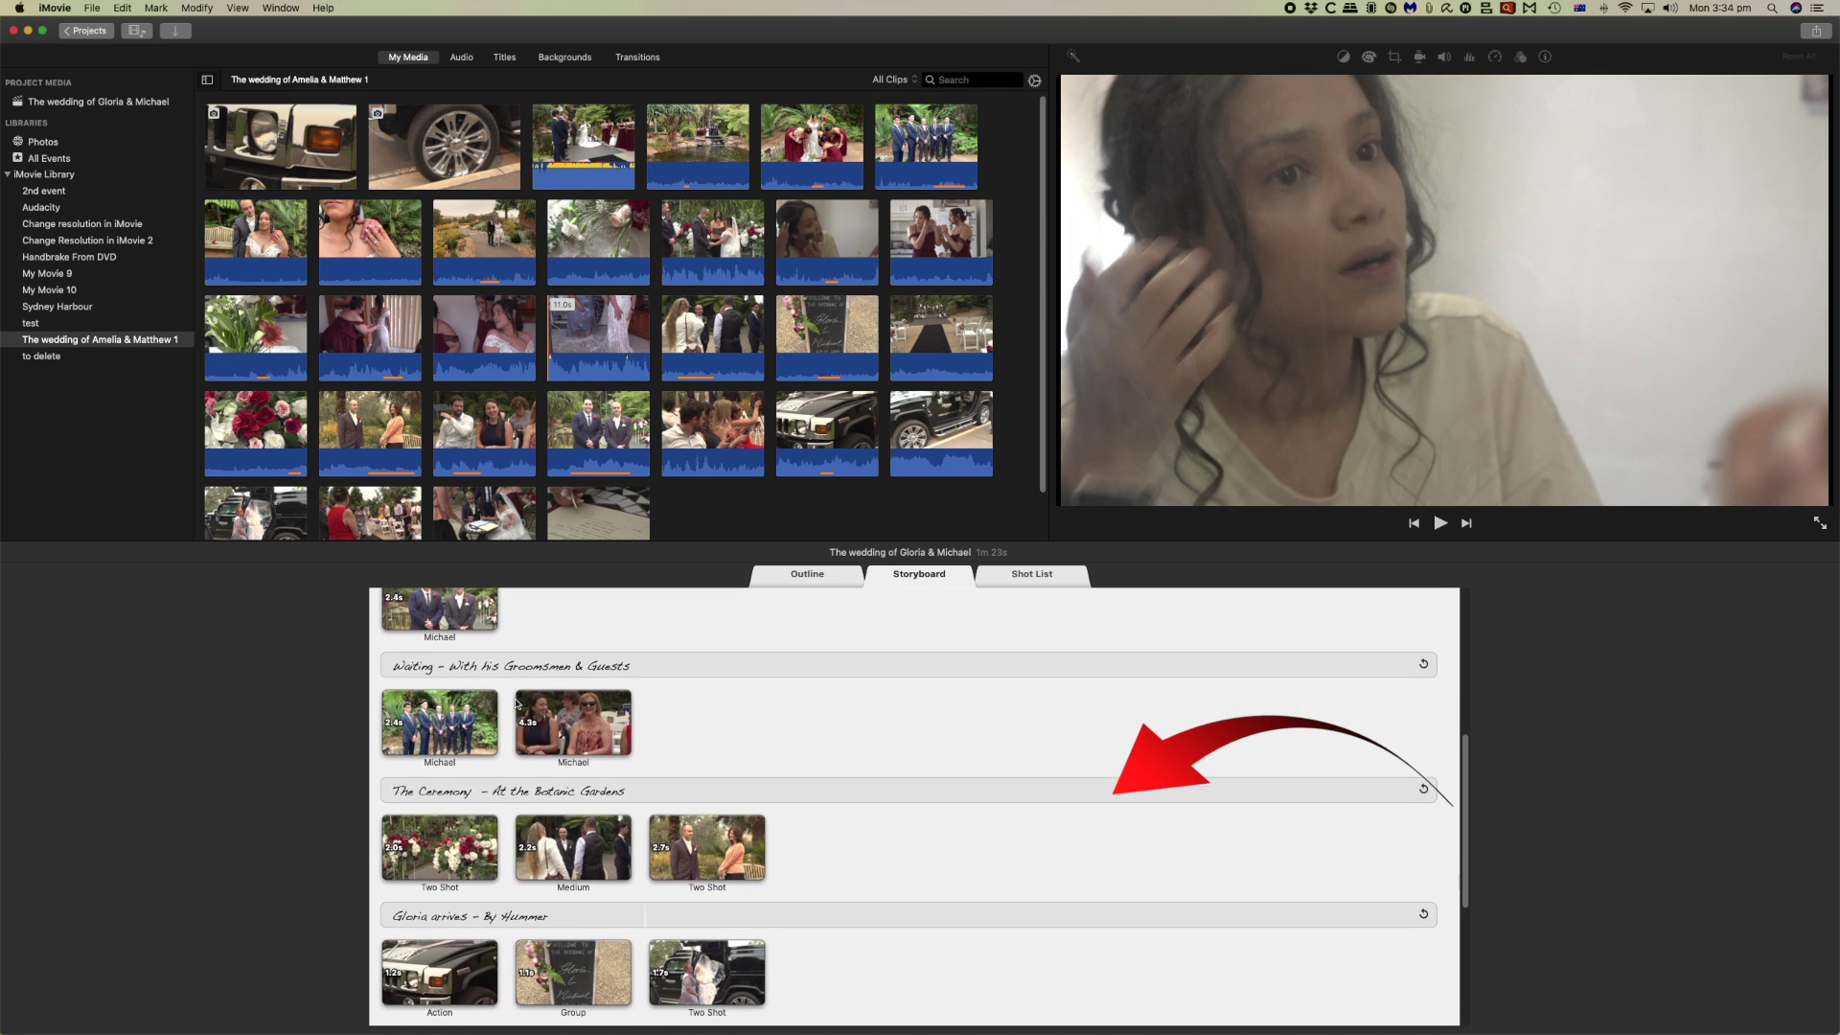
pyautogui.scroll(3, 438, 837)
pyautogui.click(438, 836)
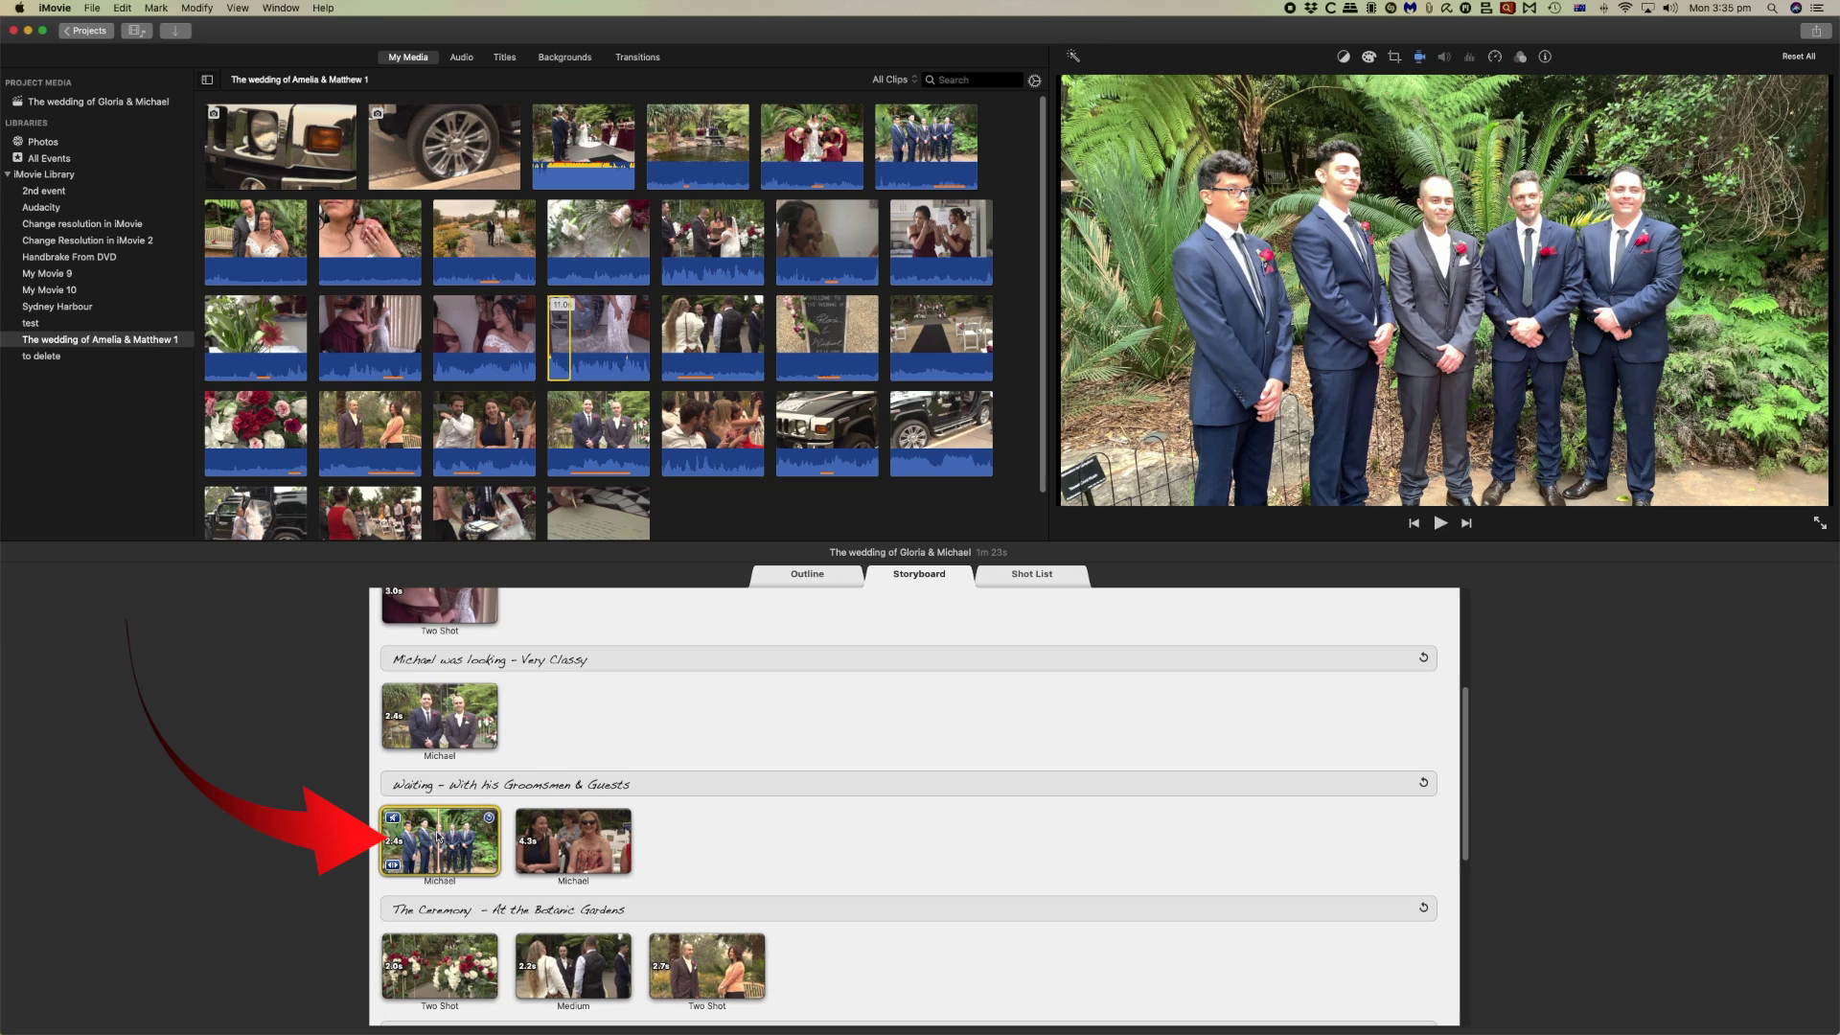
pyautogui.press('space')
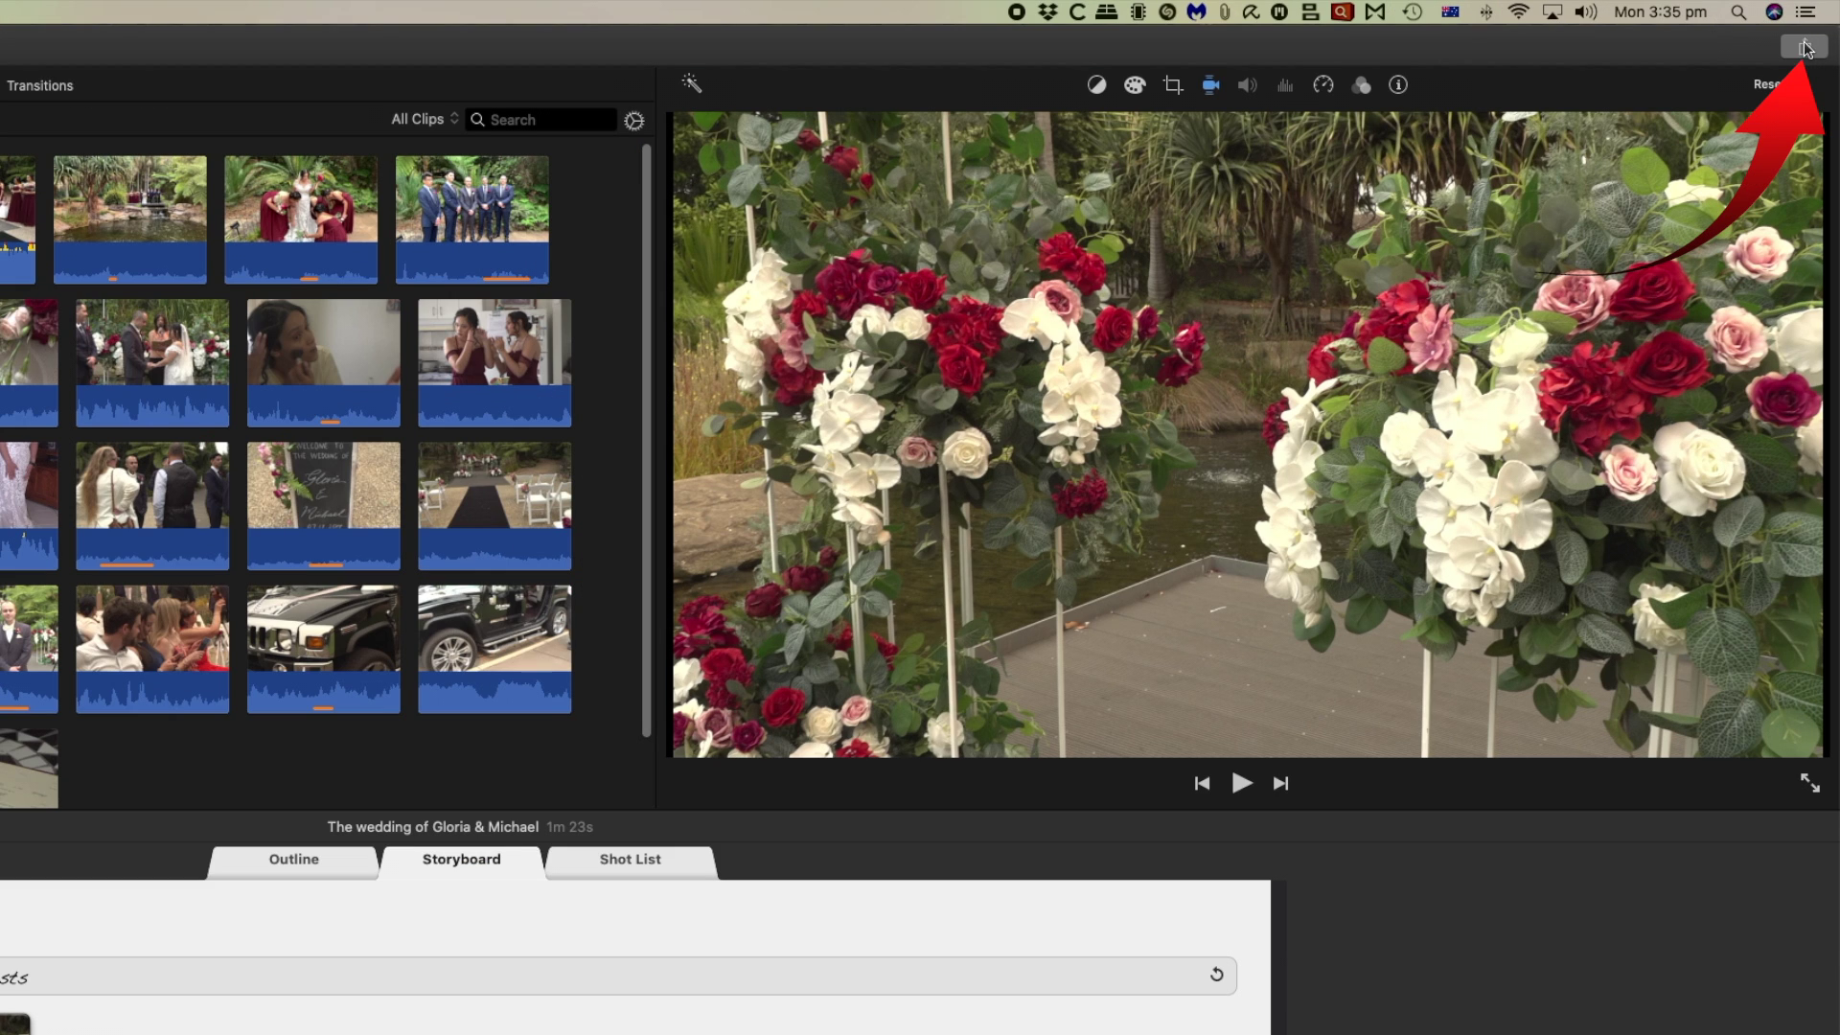
# Export the wedding trailer as a 1080p Best (ProRes) file into the Tutorials on Youtube 2020 folder.
pyautogui.click(1805, 48)
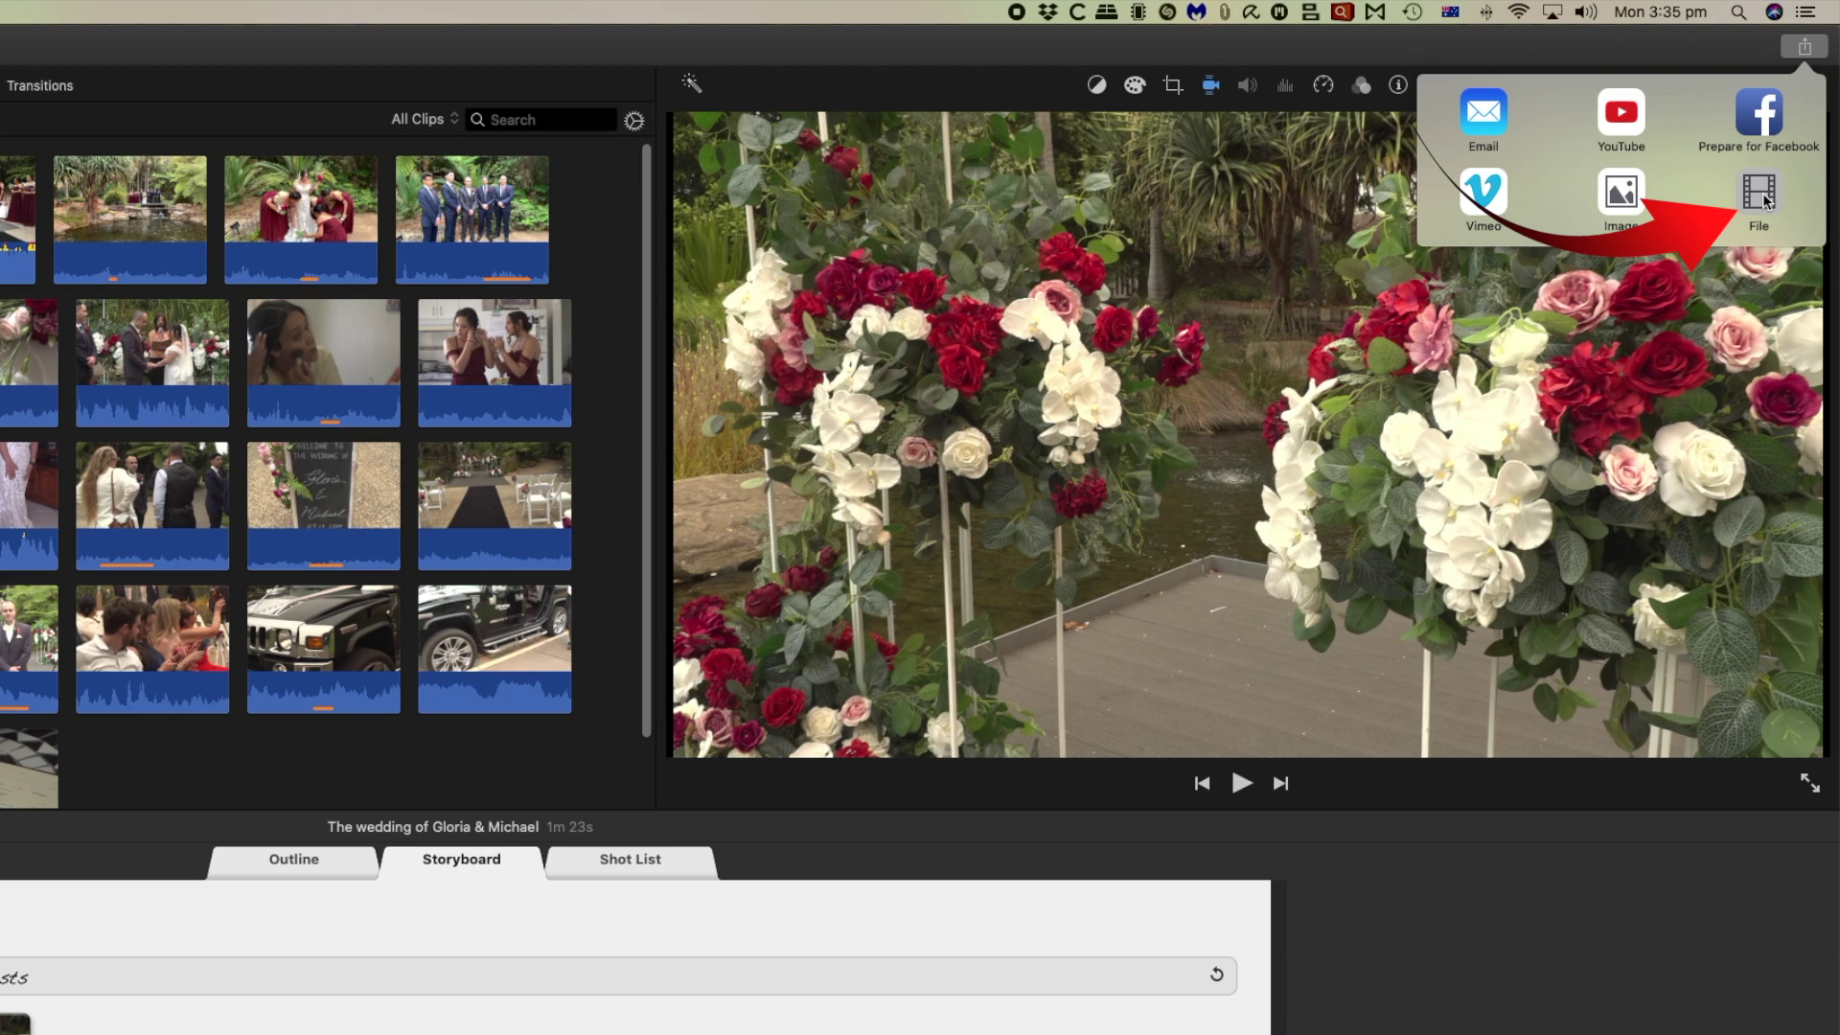
pyautogui.click(1760, 195)
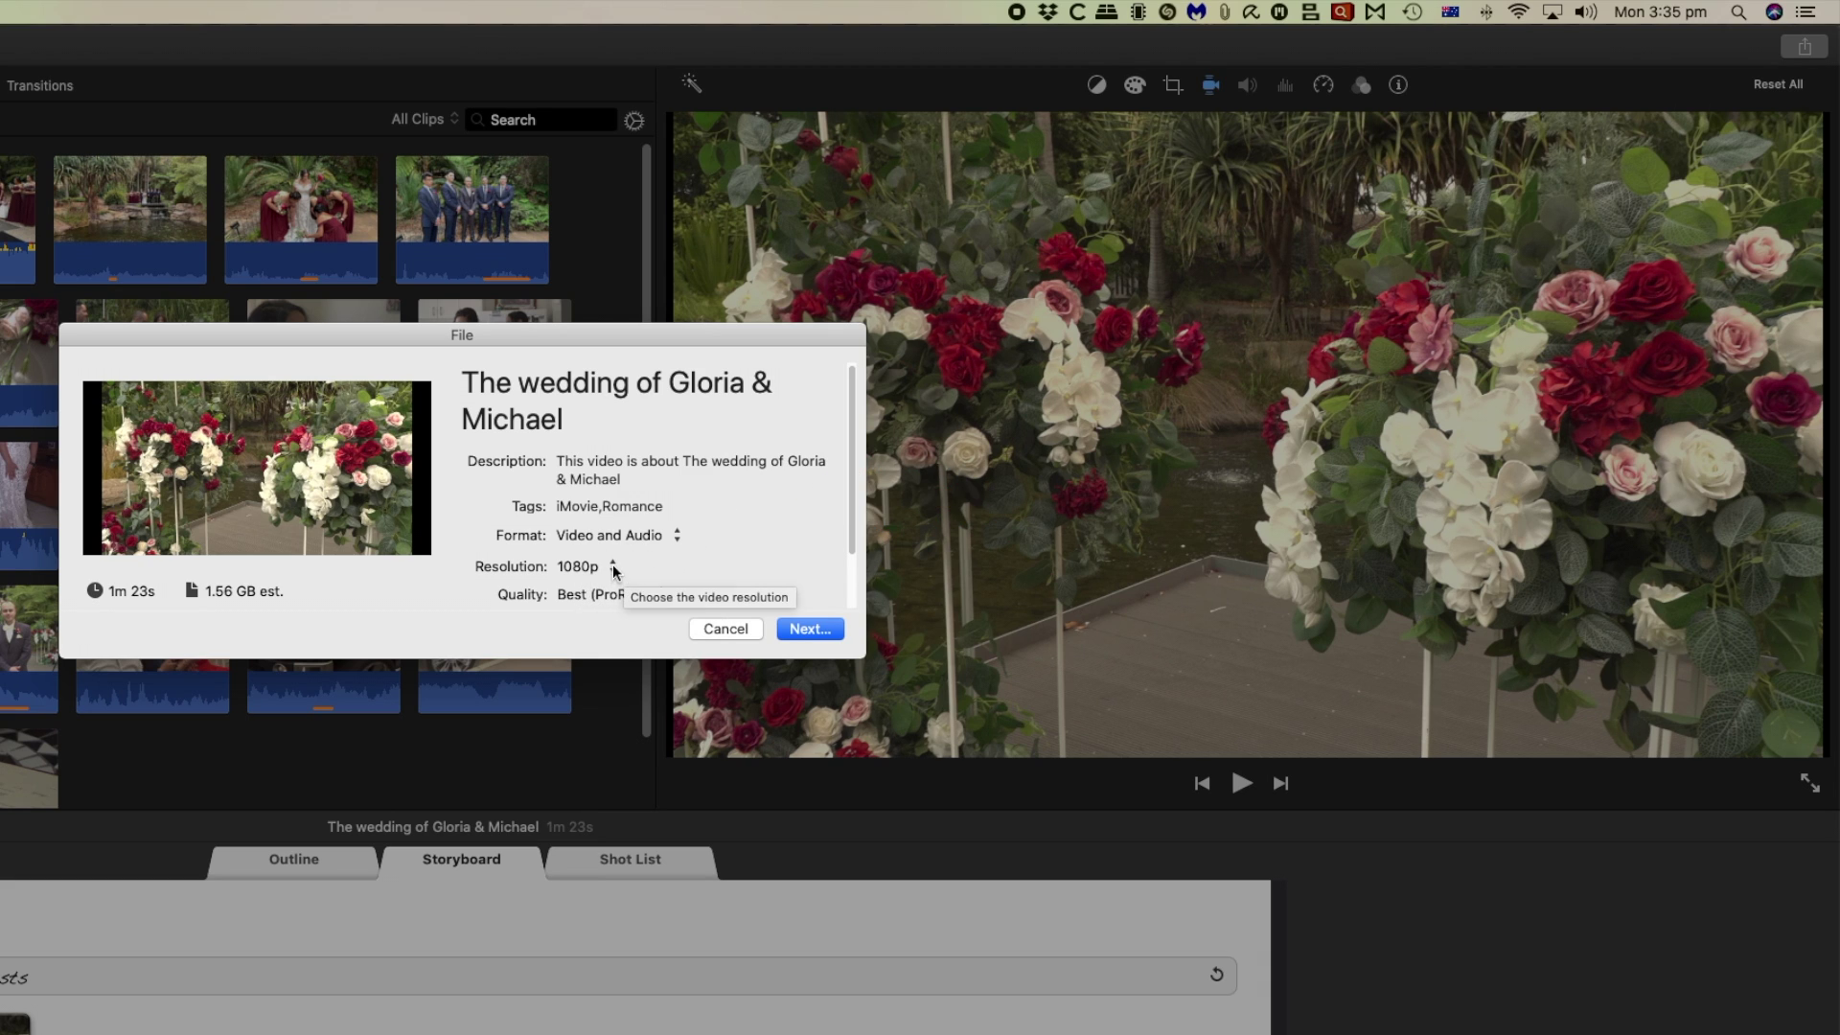
pyautogui.click(613, 568)
pyautogui.click(613, 568)
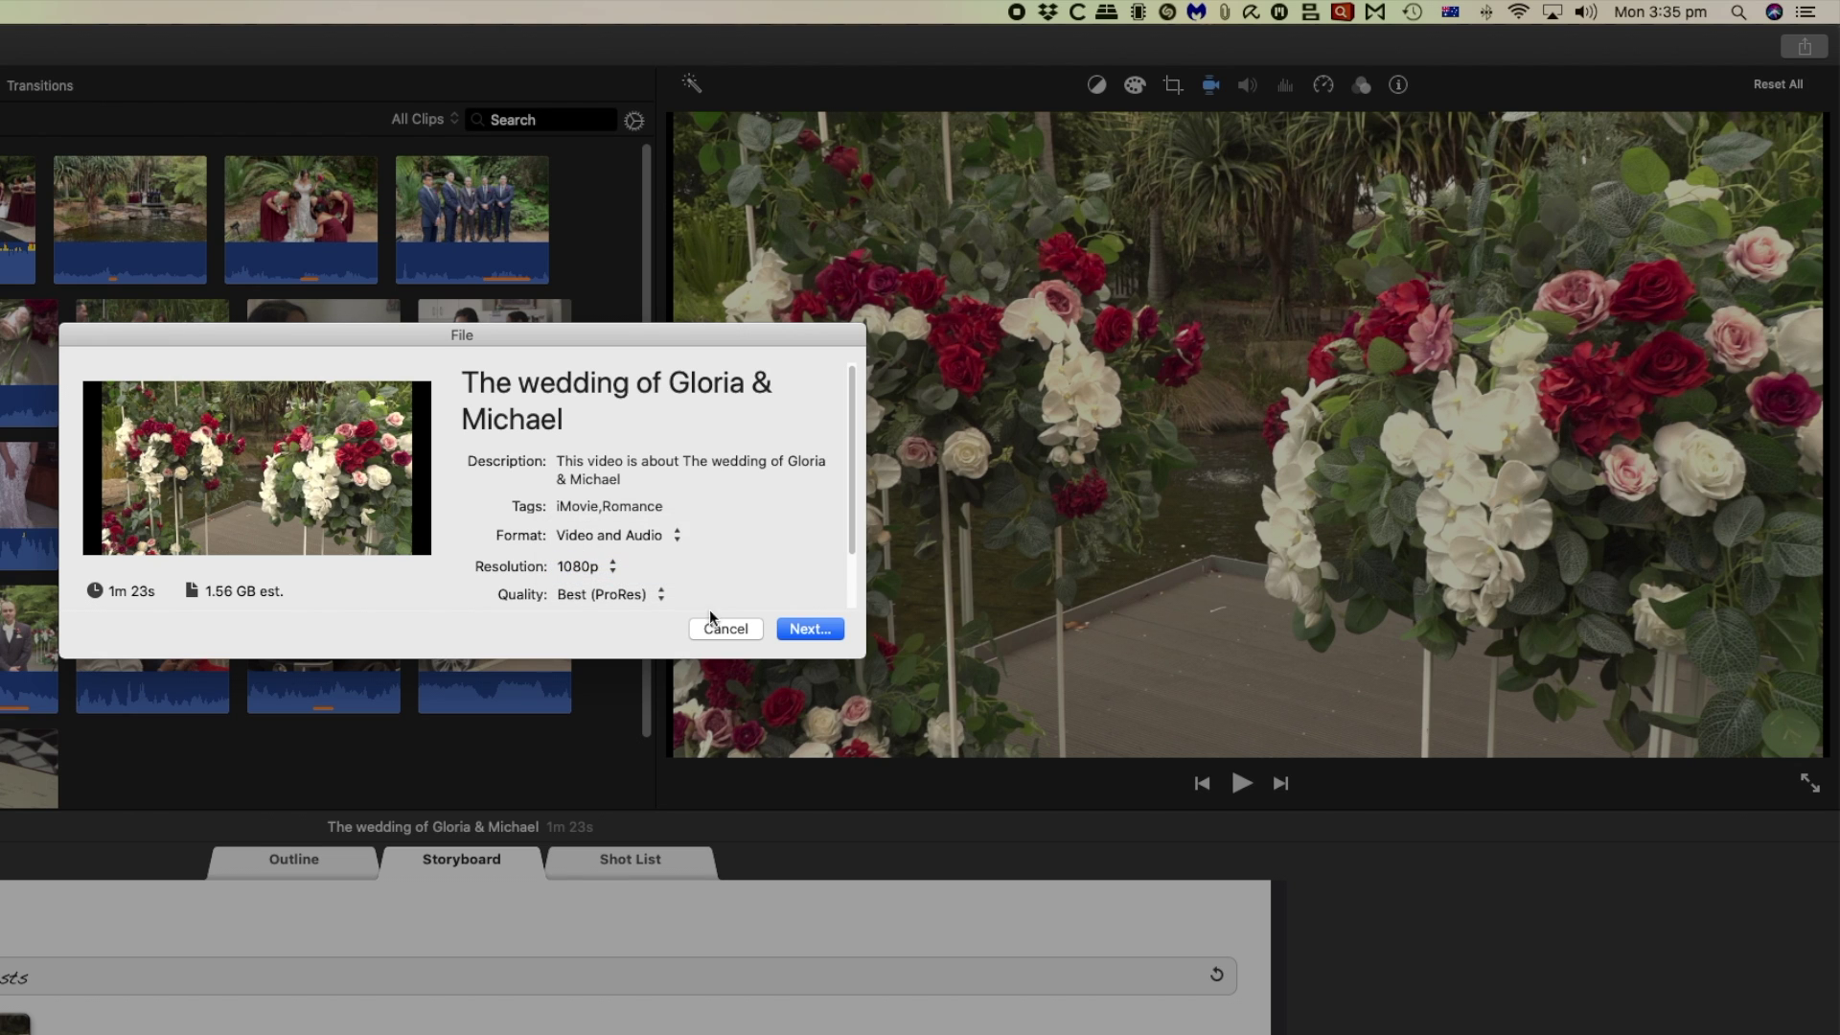
pyautogui.click(813, 629)
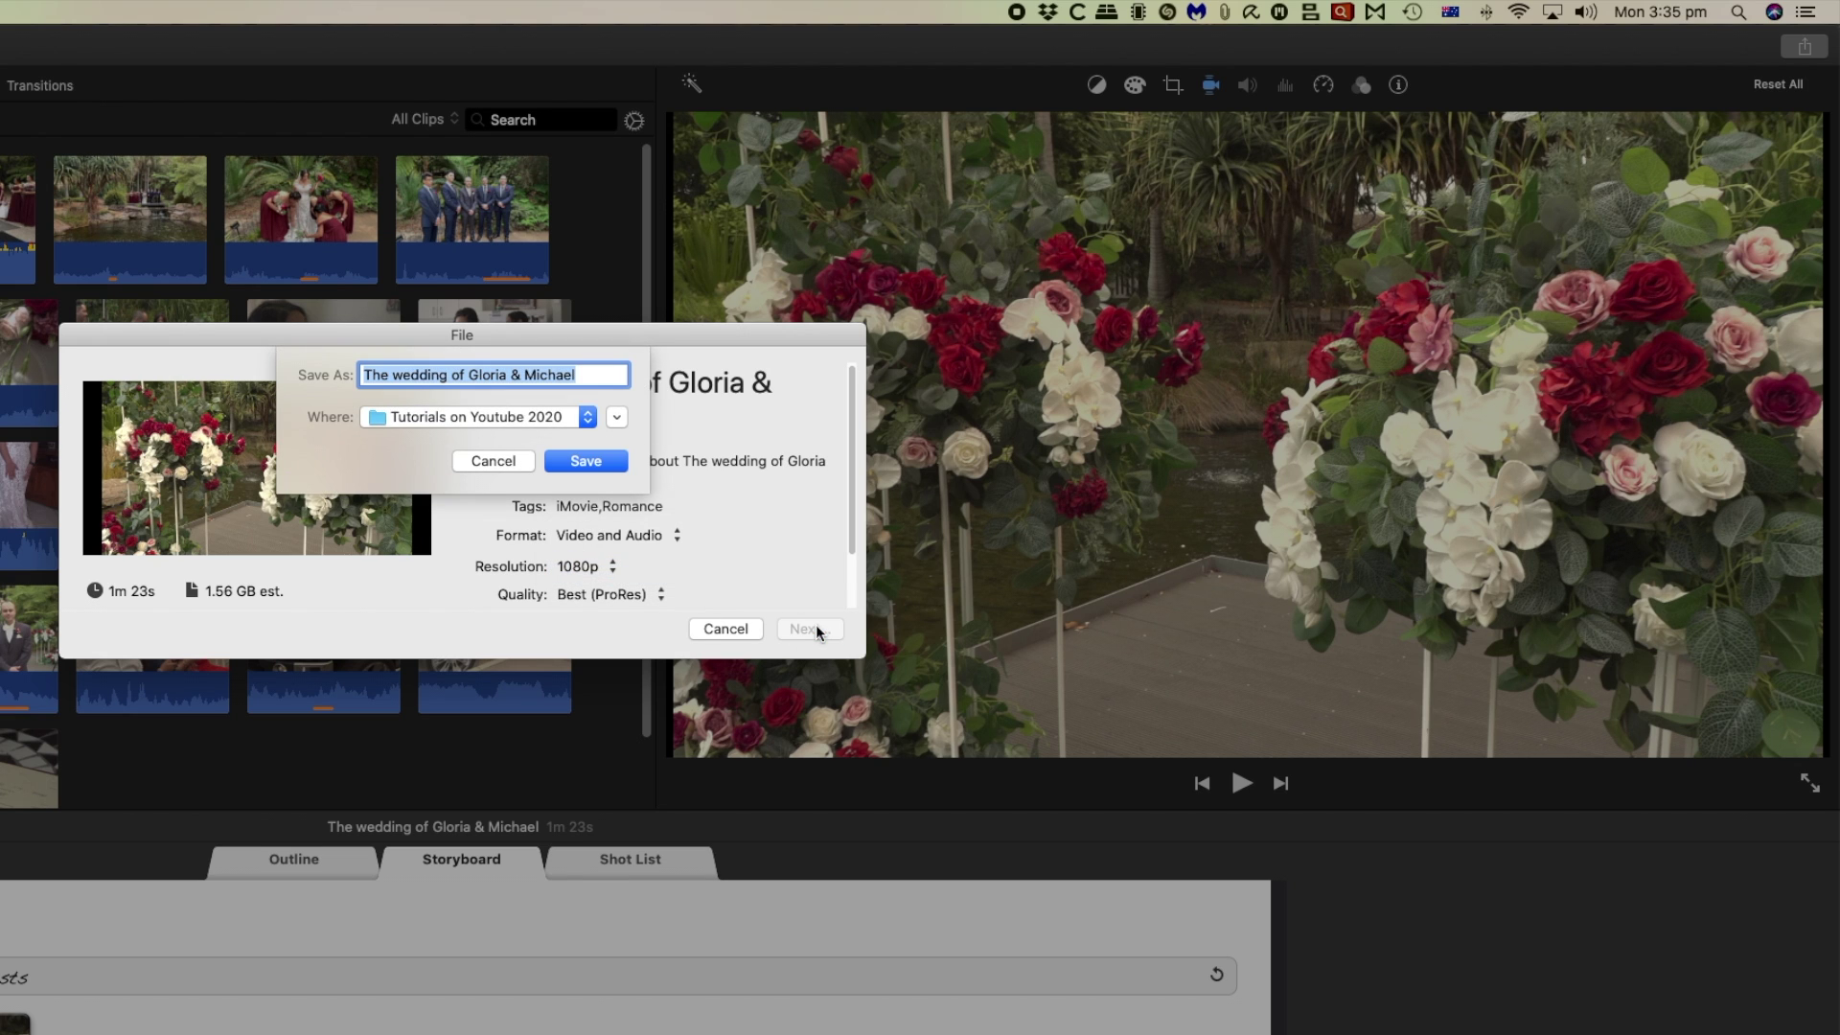
pyautogui.click(584, 462)
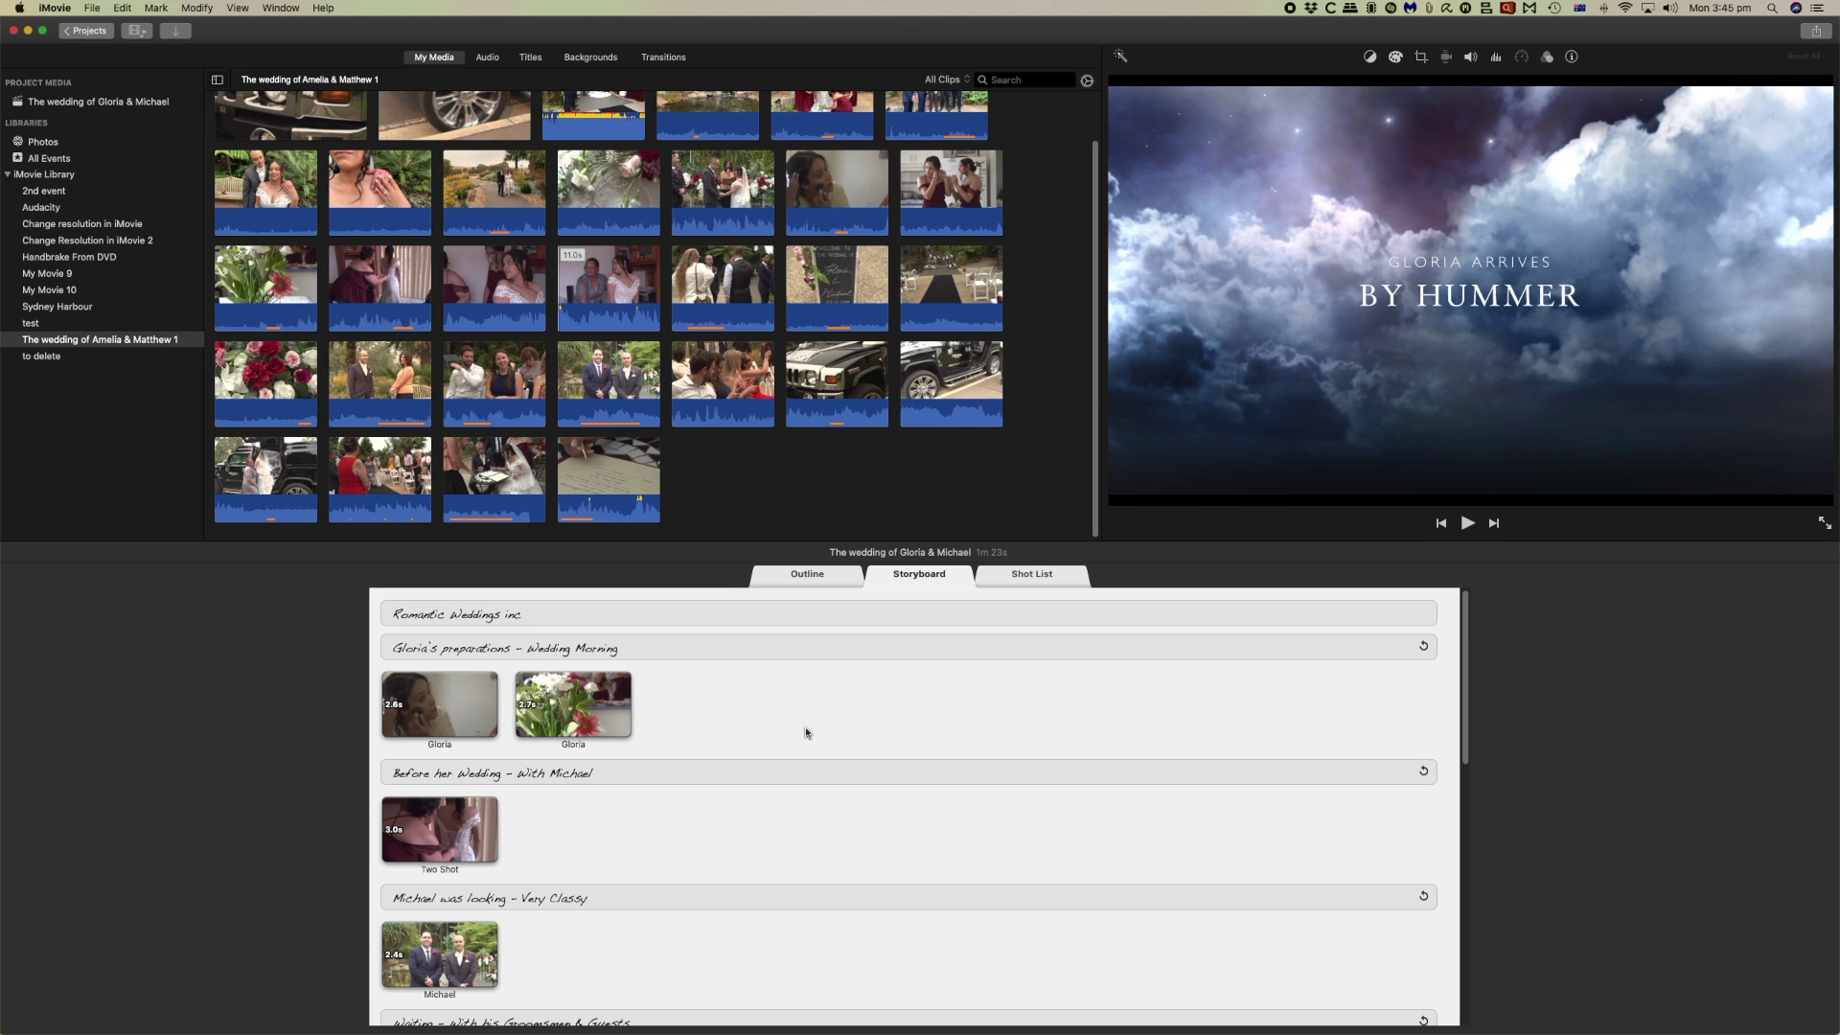
# From the Projects list, convert the wedding trailer into an editable movie using its … menu.
pyautogui.click(88, 30)
pyautogui.click(1401, 431)
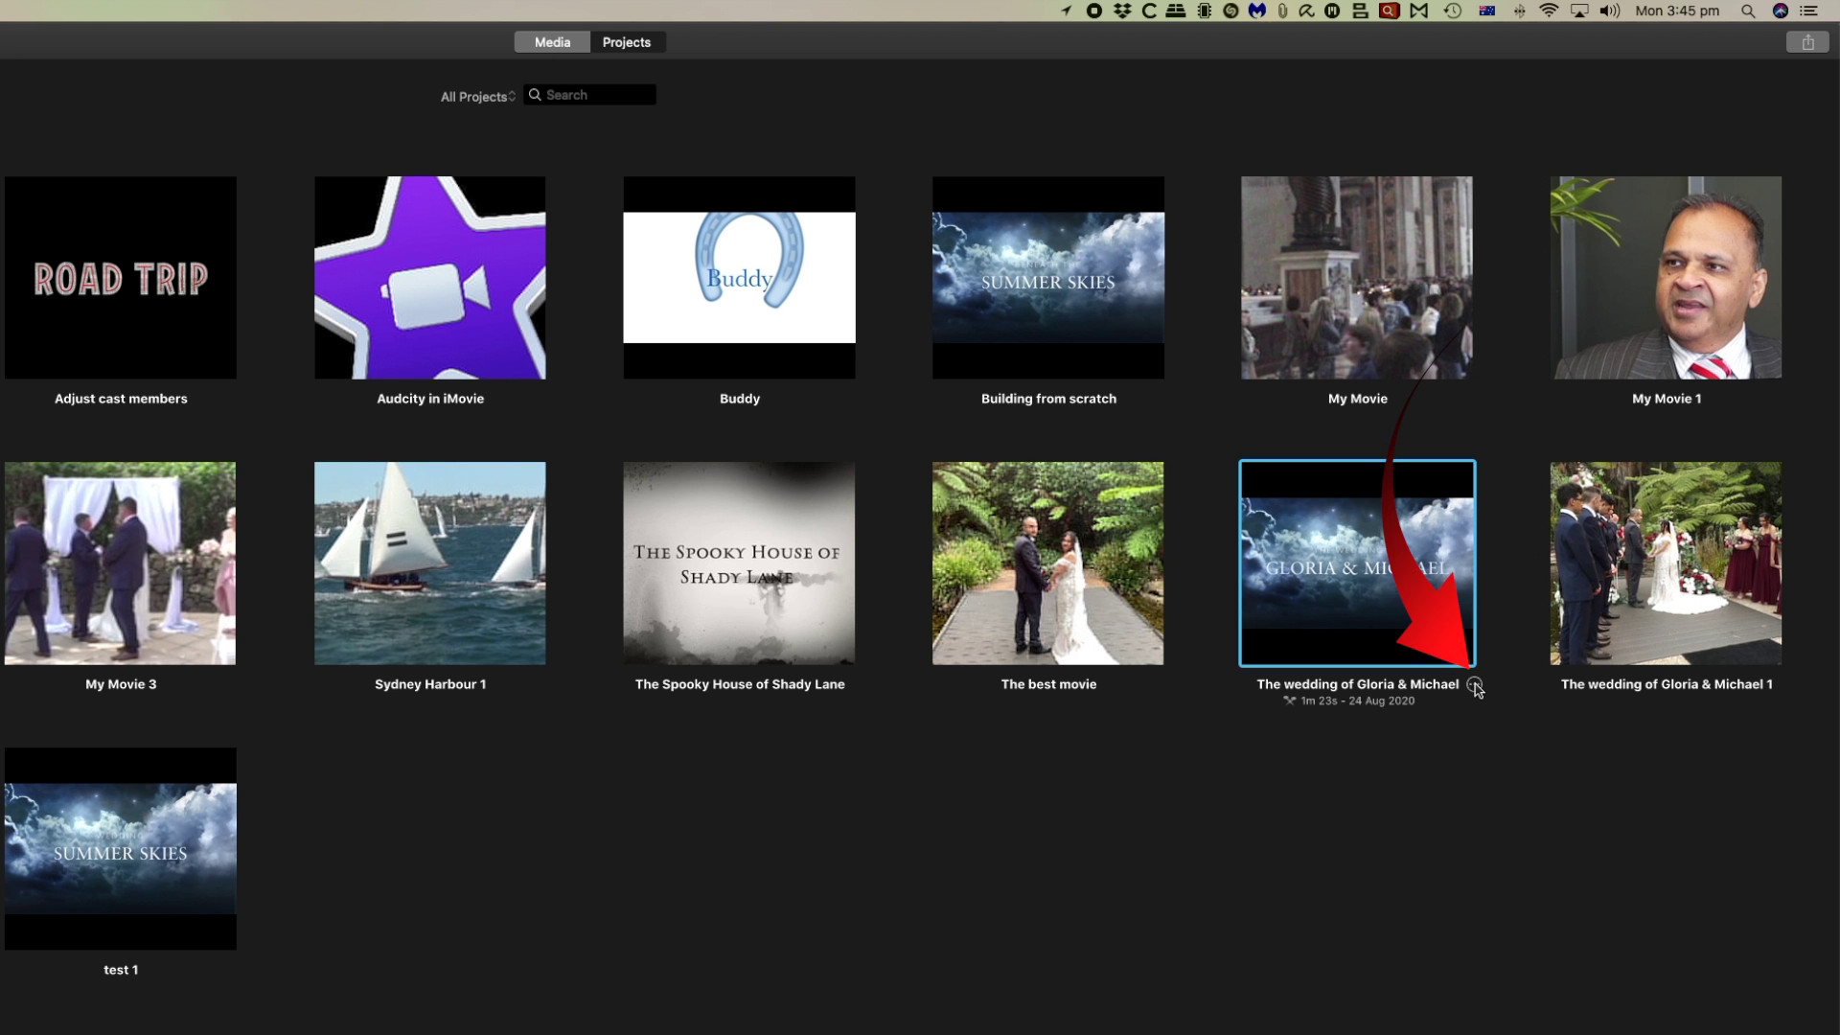
pyautogui.click(1473, 685)
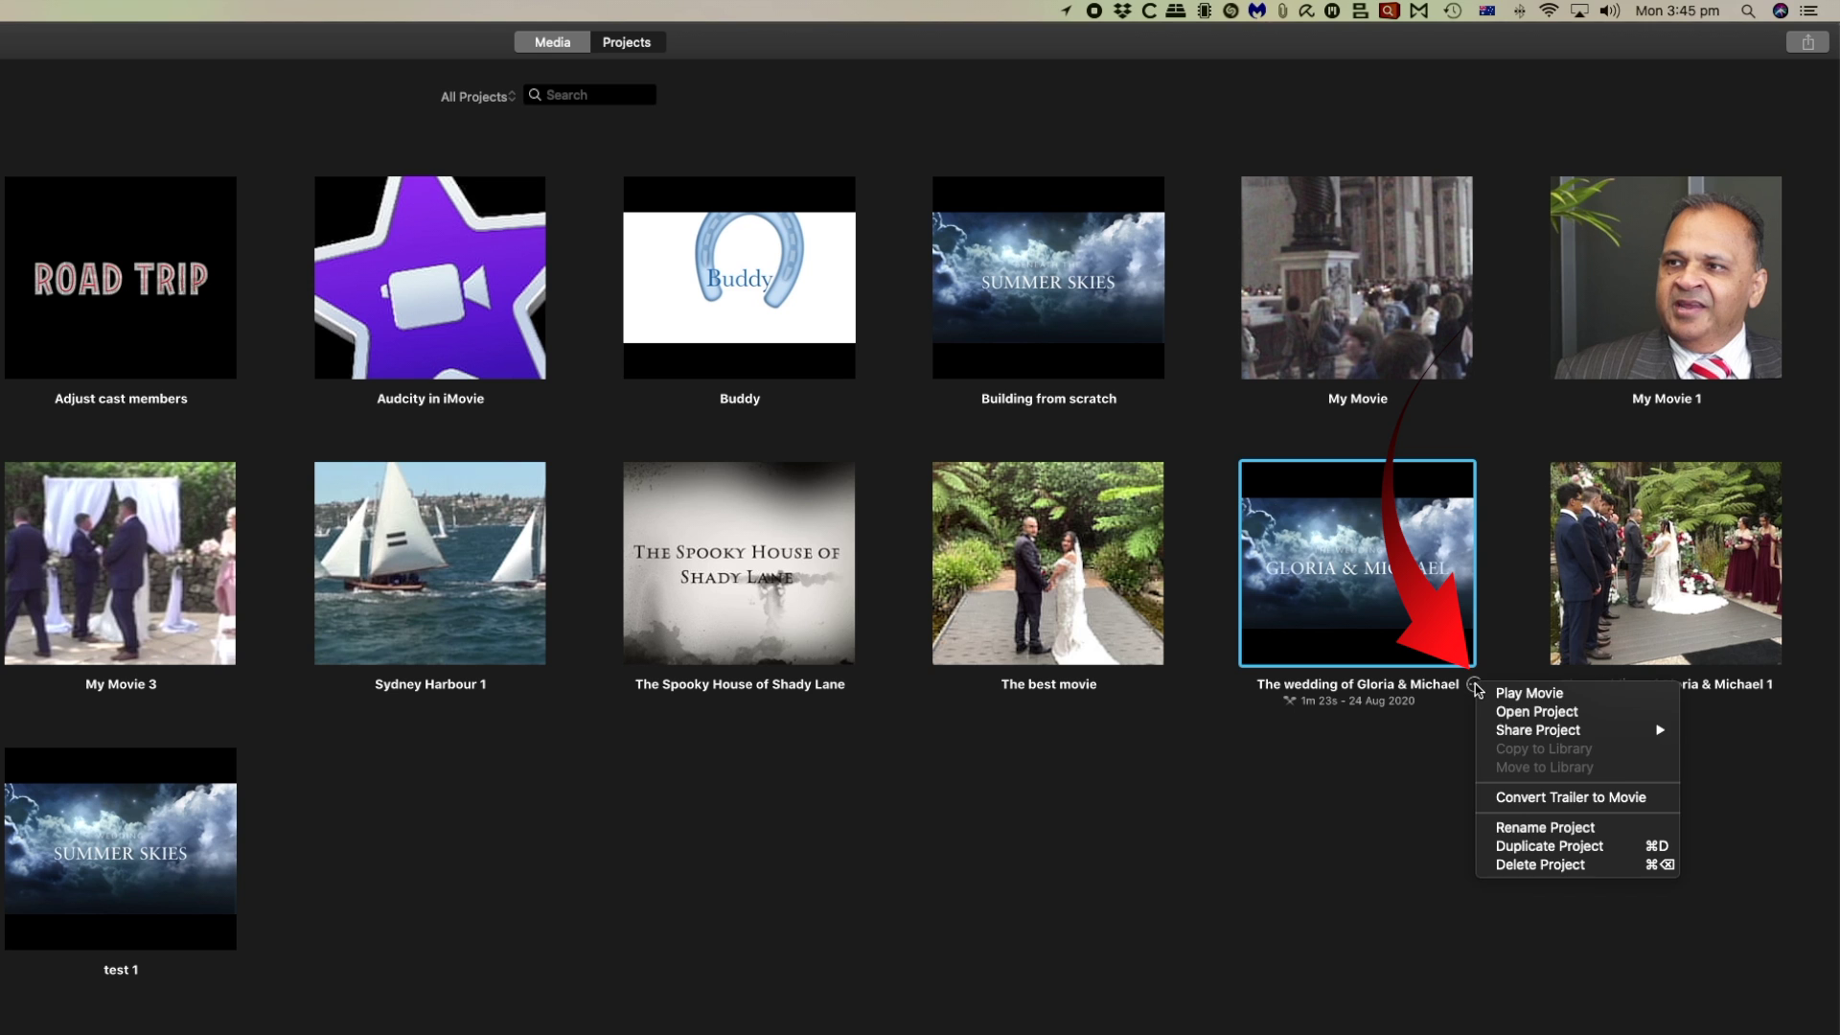
pyautogui.click(1558, 849)
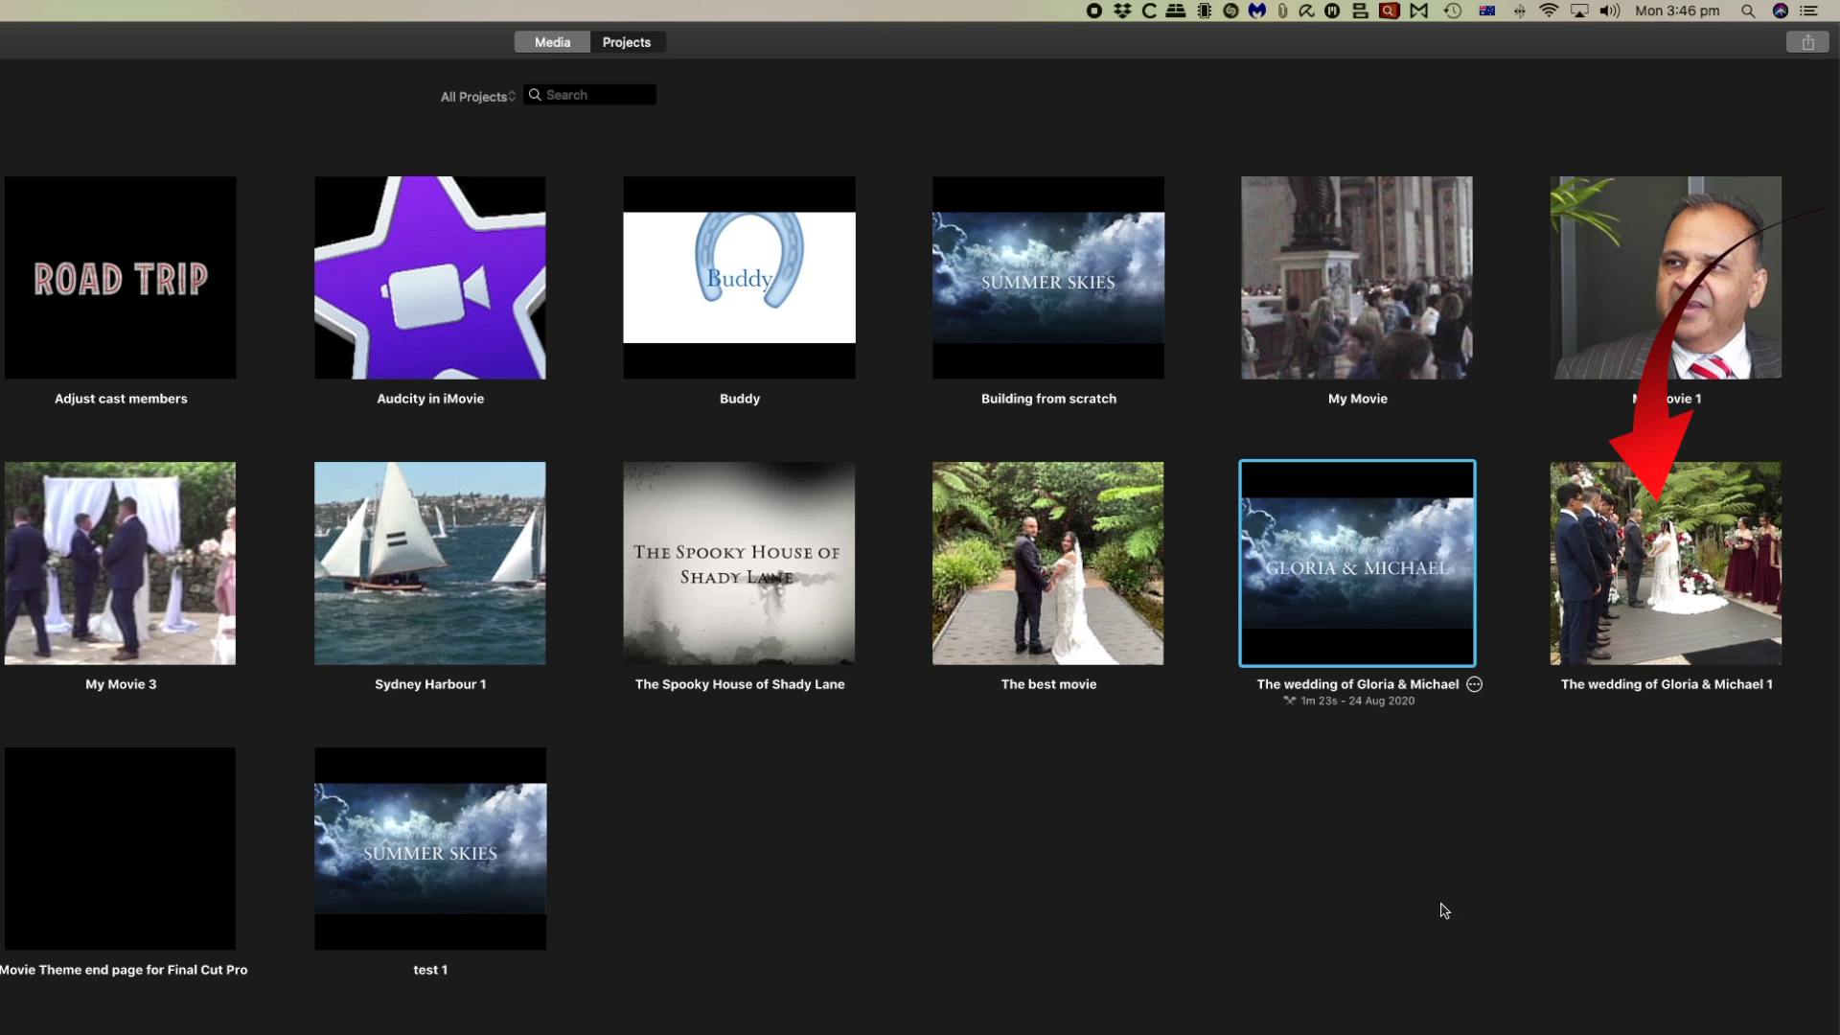
pyautogui.click(1474, 686)
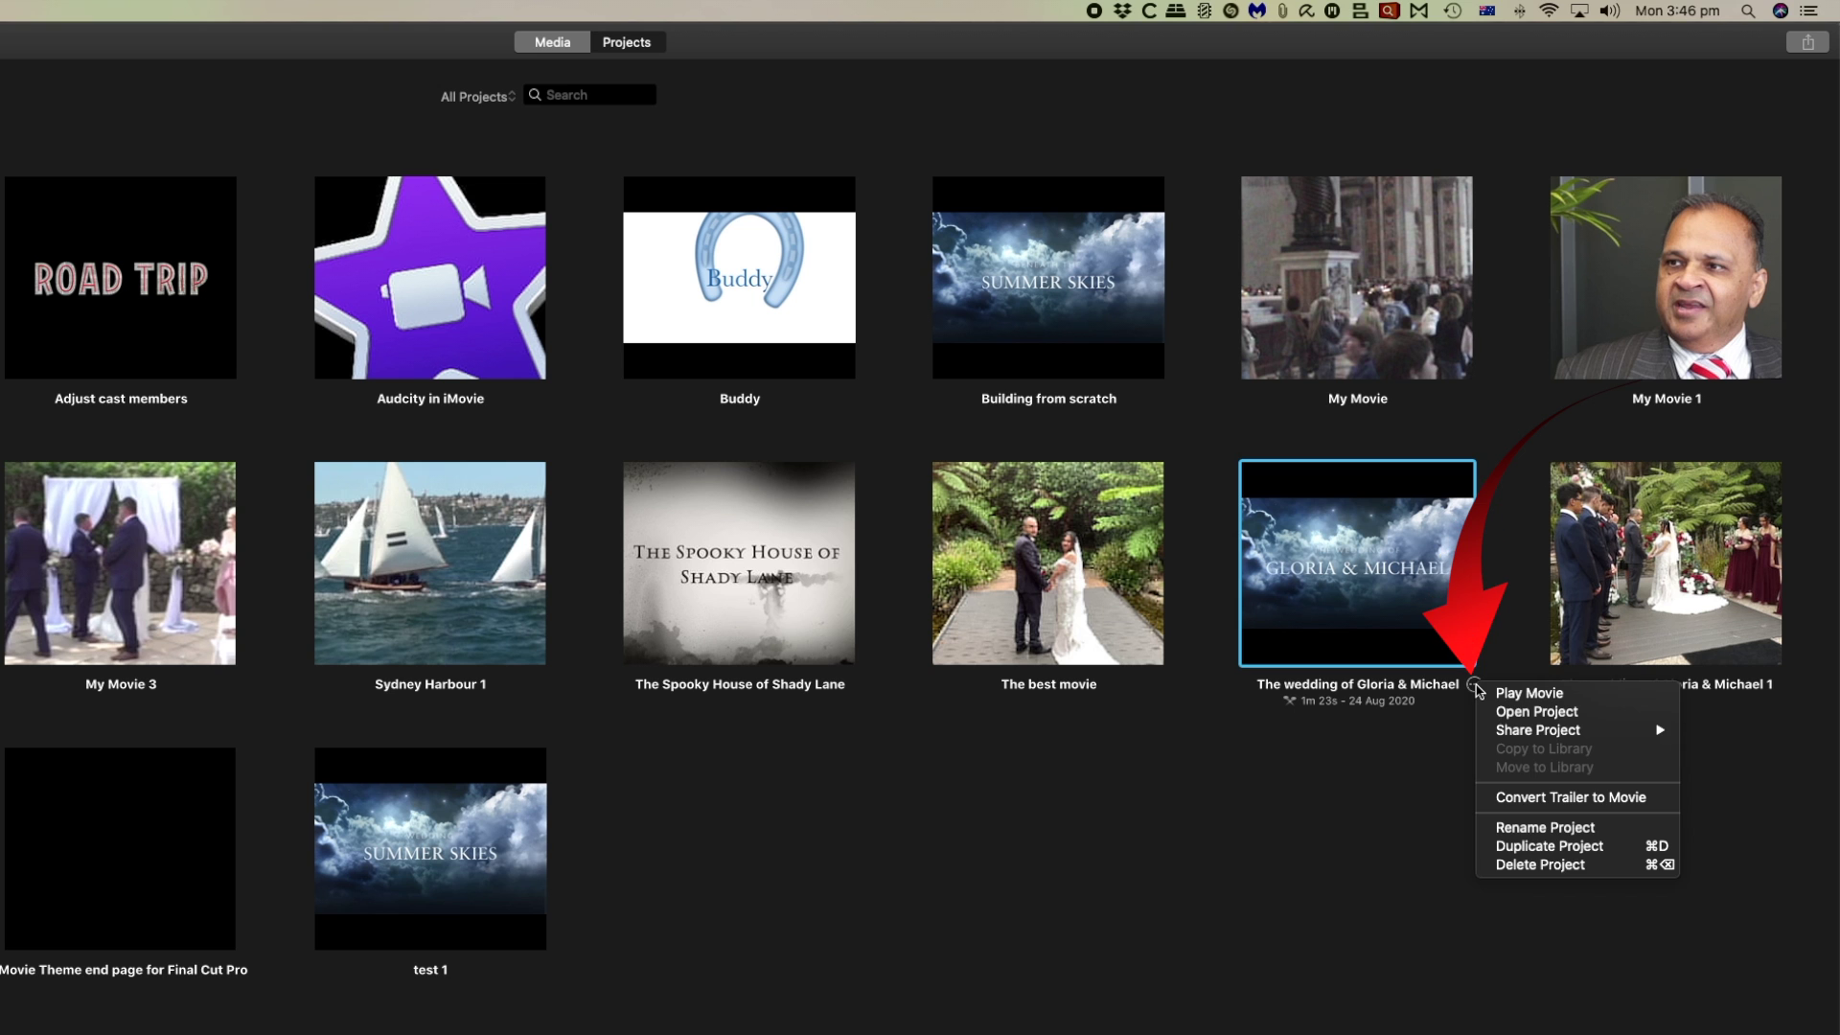
pyautogui.click(1543, 799)
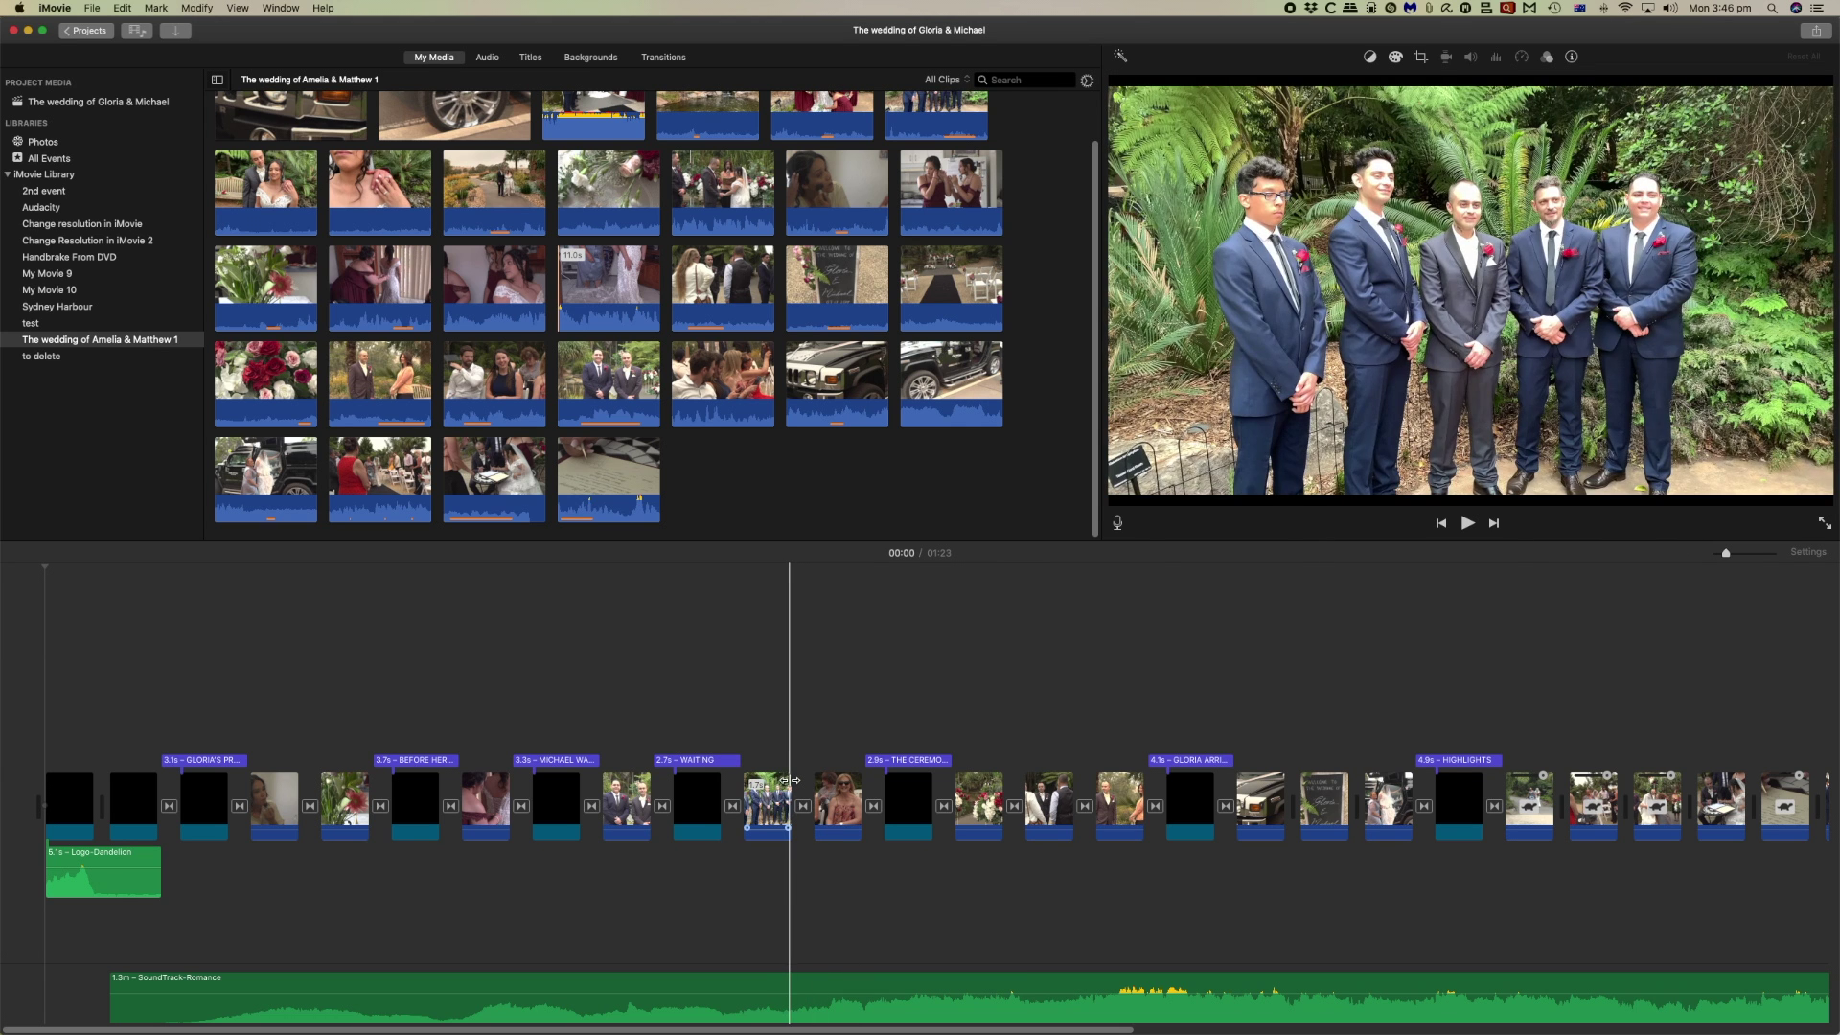
# Delete the WAITING title and the black filler clip that follows it.
pyautogui.moveTo(787, 777); pyautogui.dragTo(733, 780)
pyautogui.click(702, 762)
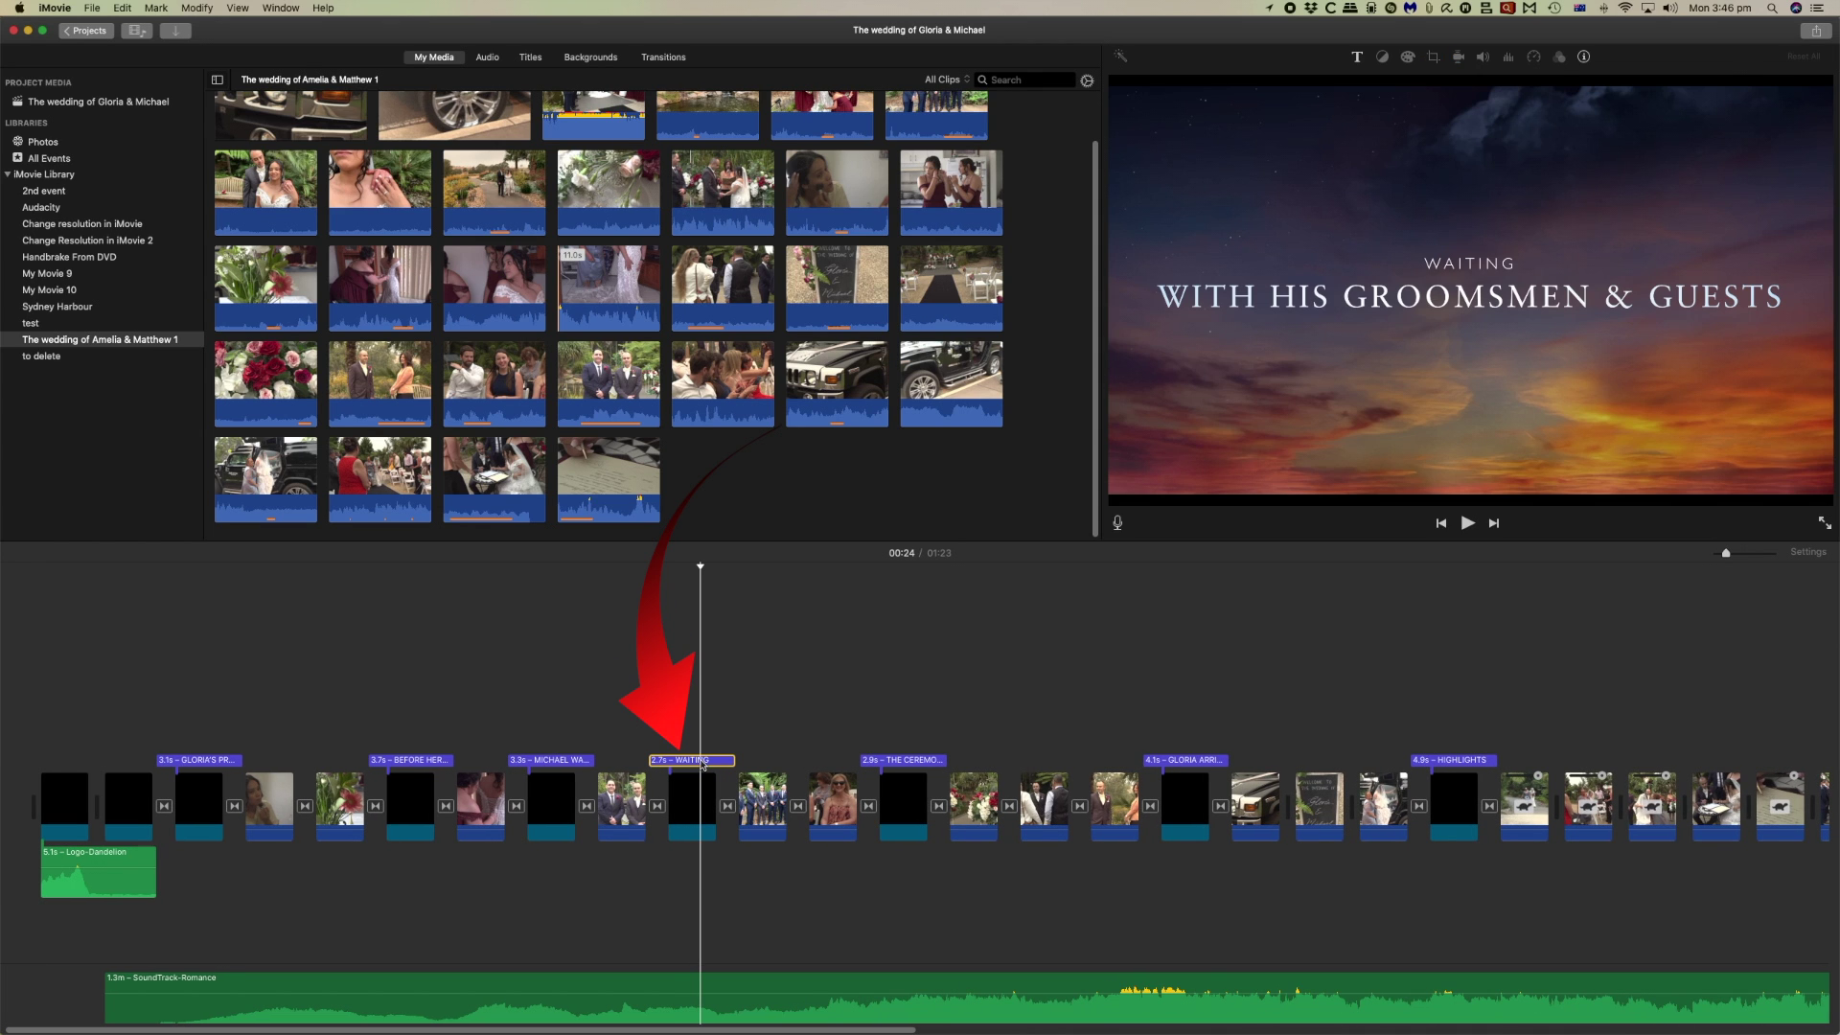
pyautogui.press('Delete')
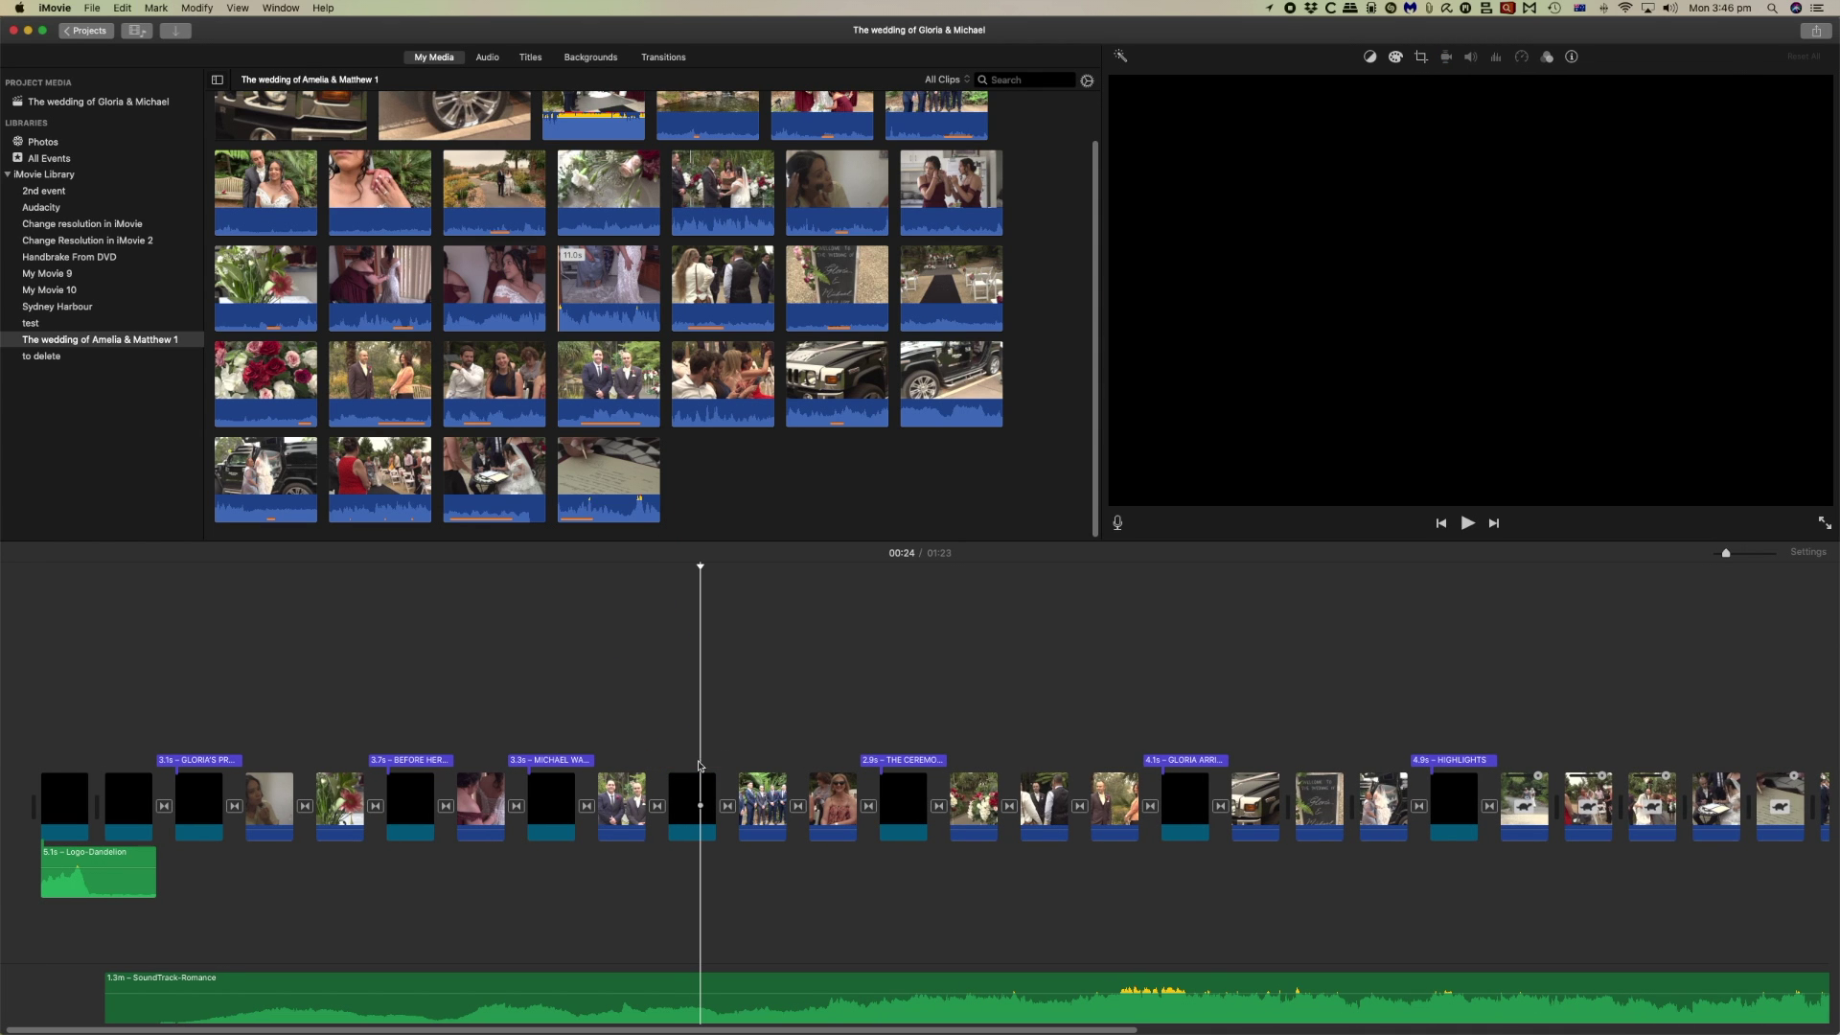
pyautogui.press('Delete')
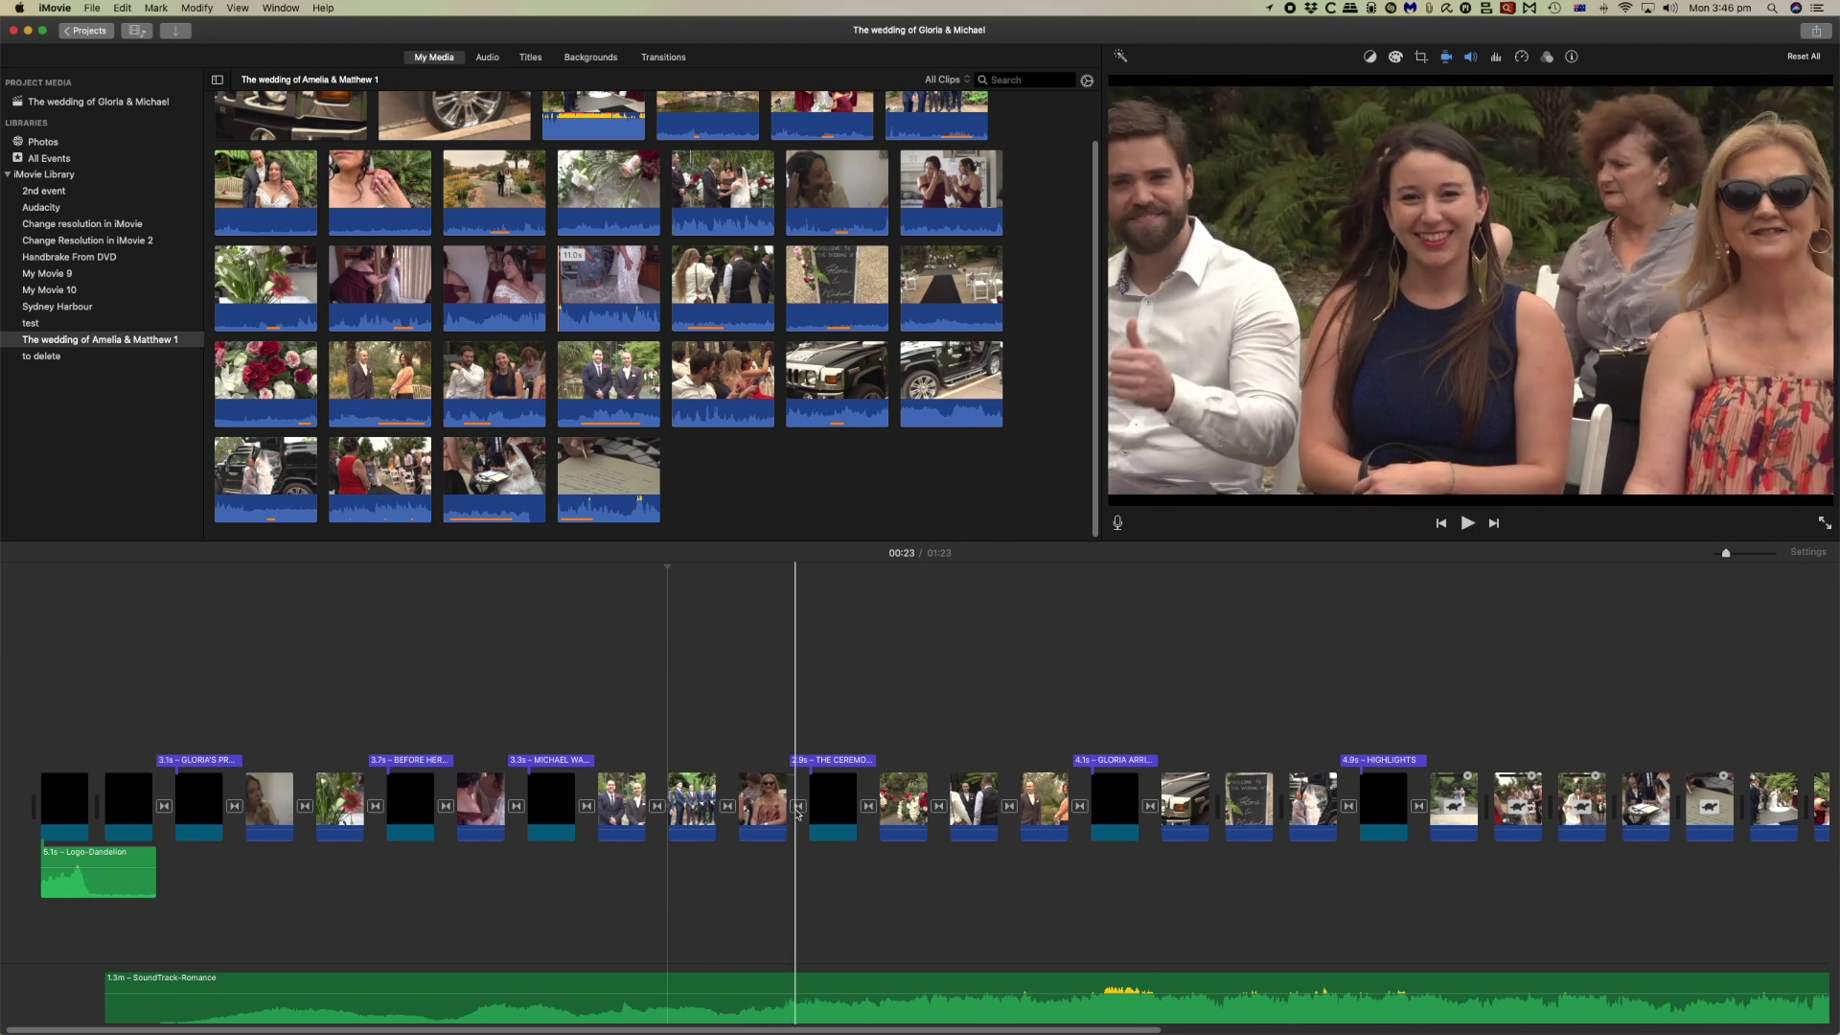
# Delete the two closing title clips so the movie ends on the 7.7s title.
pyautogui.hscroll(10, 920, 810)
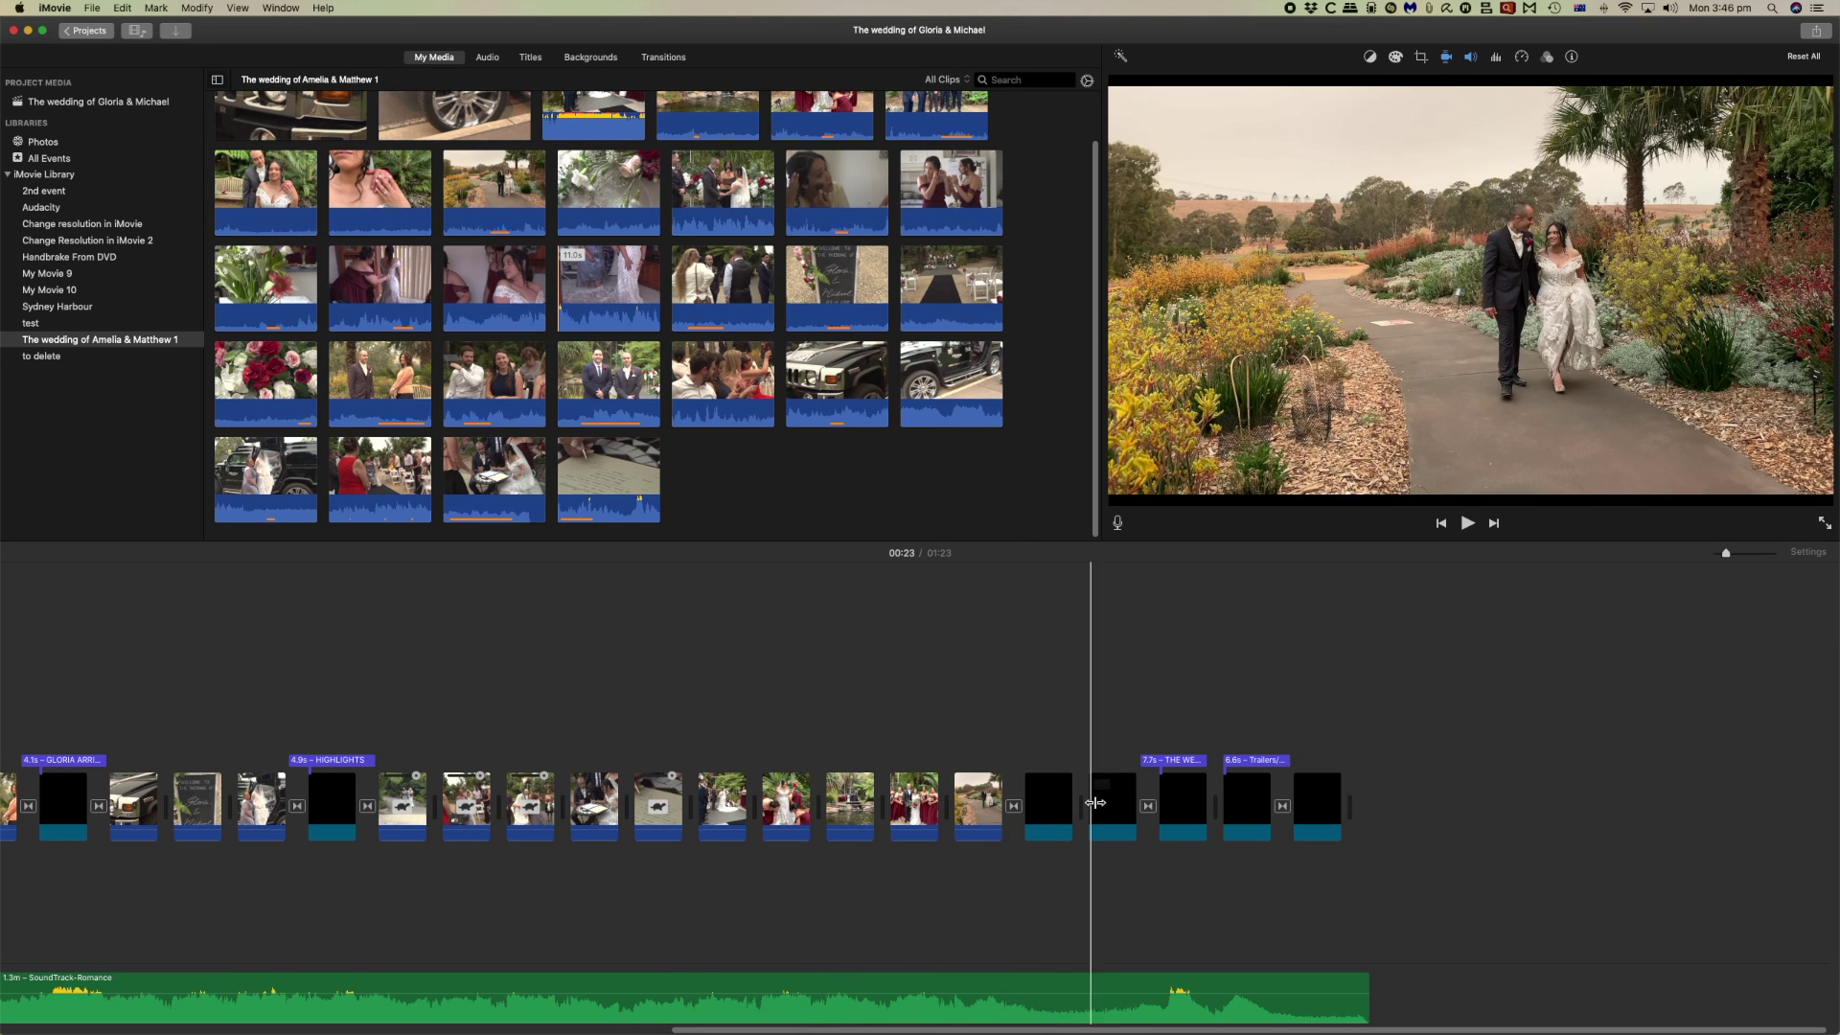
pyautogui.moveTo(1255, 736)
pyautogui.mouseDown()
pyautogui.moveTo(1275, 805)
pyautogui.moveTo(1335, 839)
pyautogui.mouseUp()
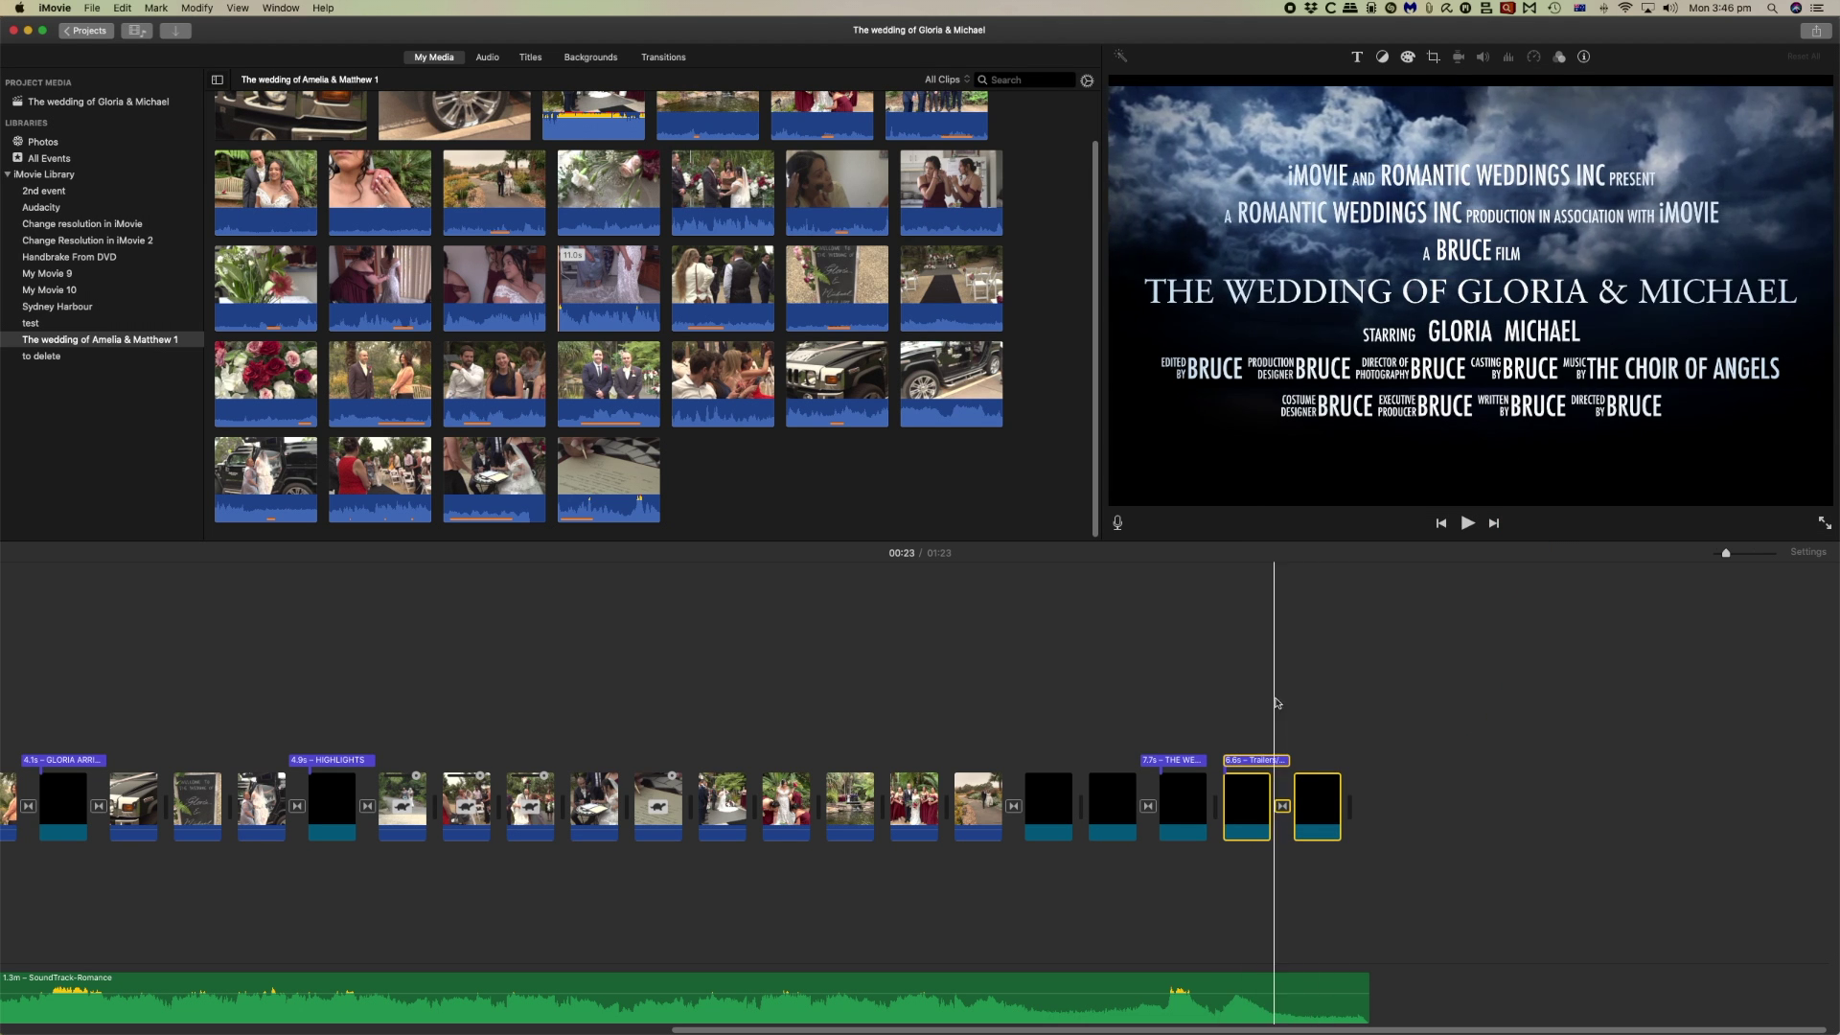
pyautogui.press('Delete')
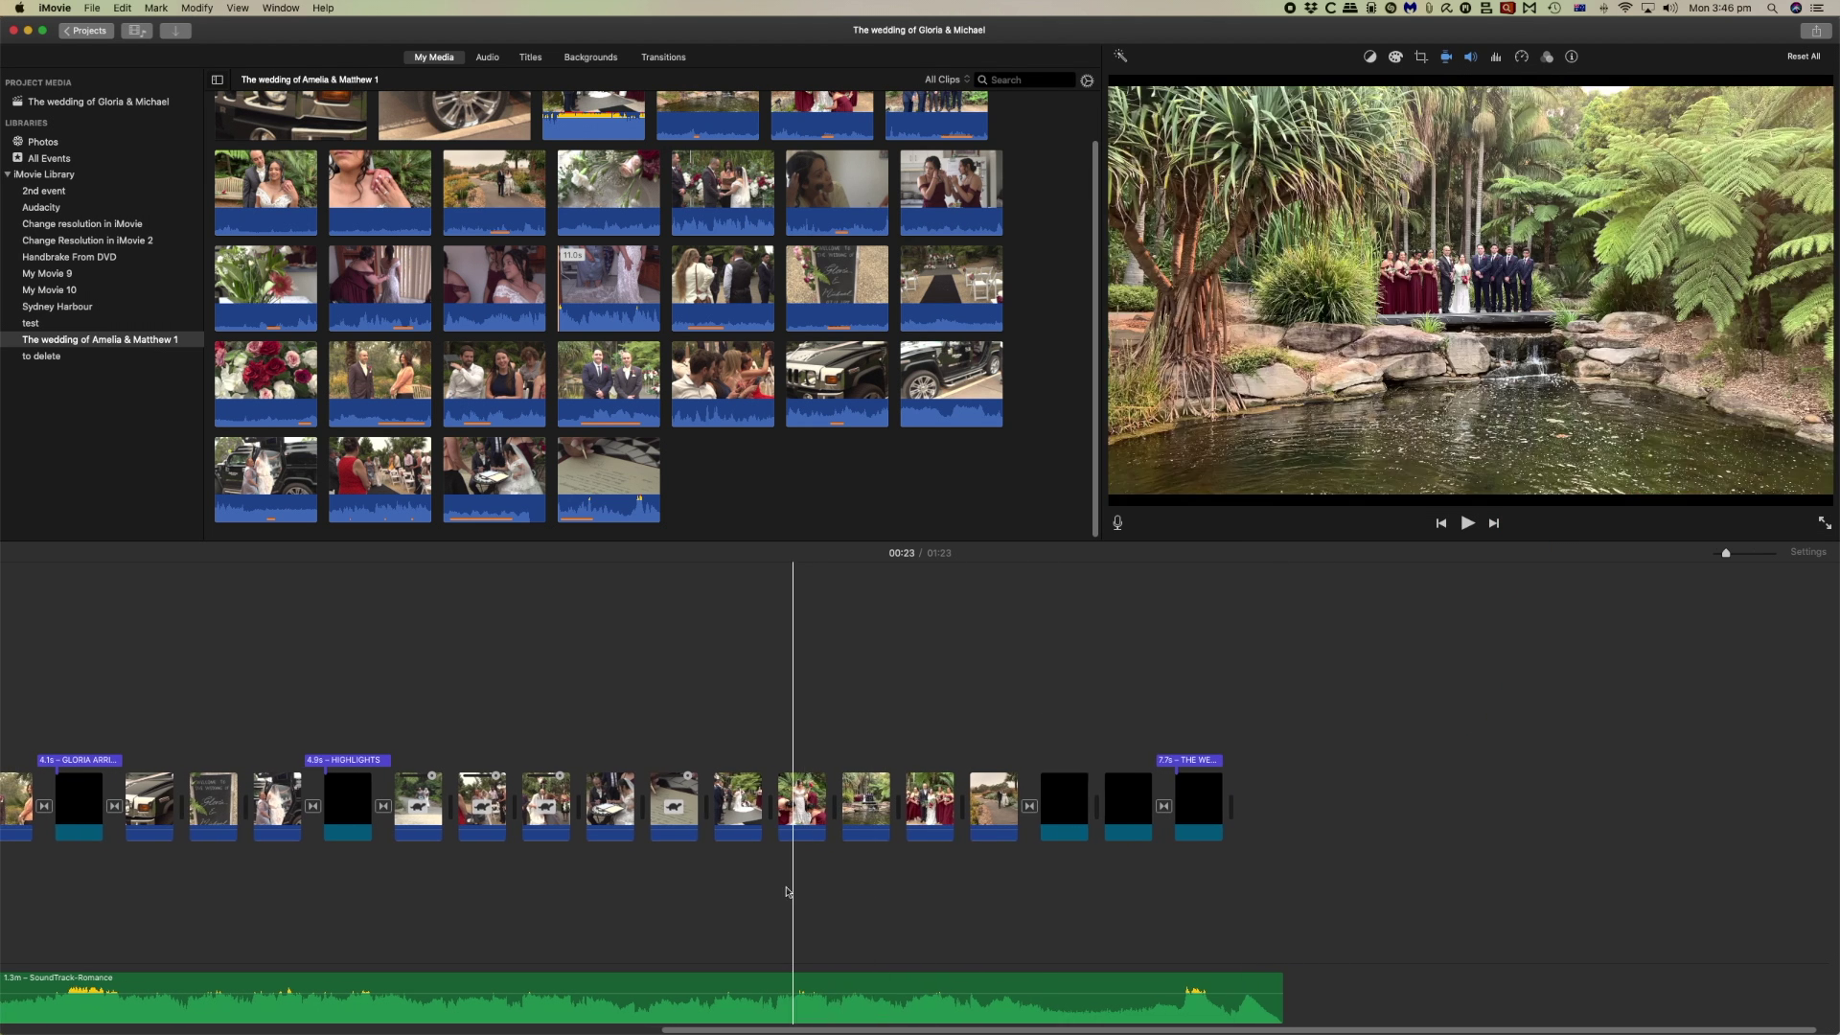
pyautogui.hscroll(-5, 793, 892)
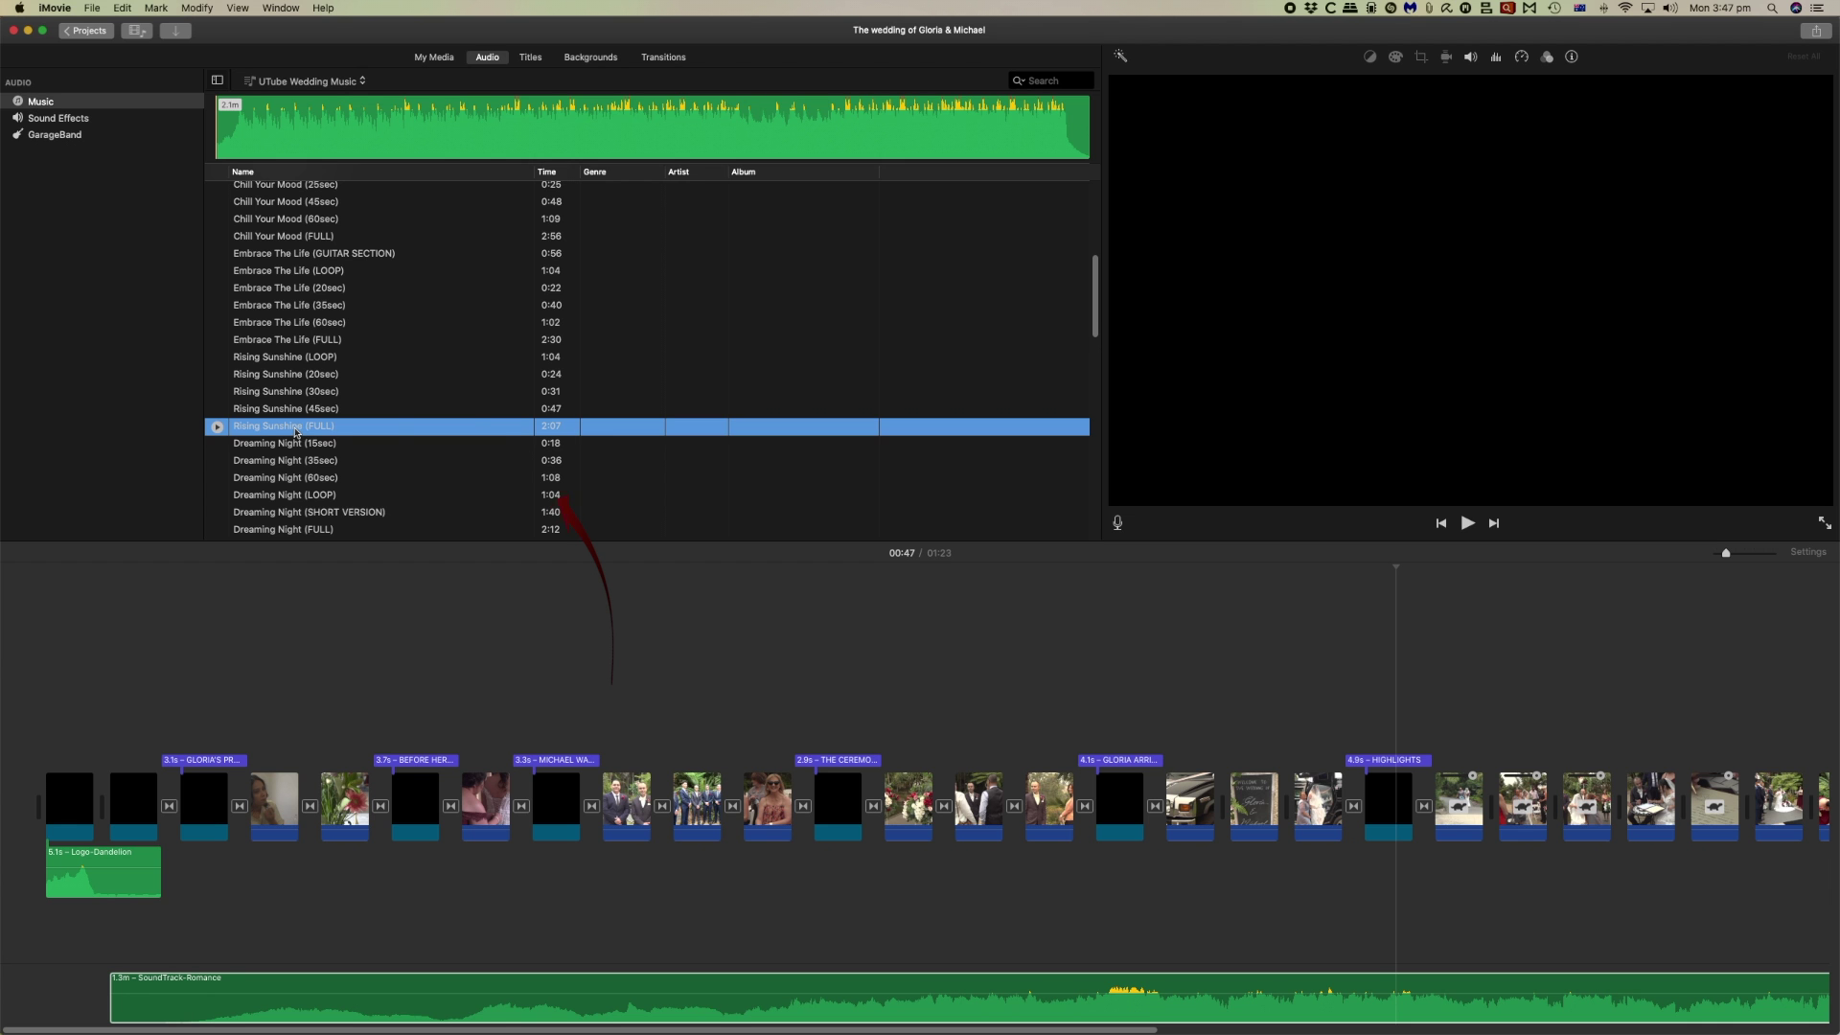
# Add Rising Sunshine (FULL) as background music, mute SoundTrack-Romance, and play the movie.
pyautogui.moveTo(295, 432); pyautogui.dragTo(240, 926)
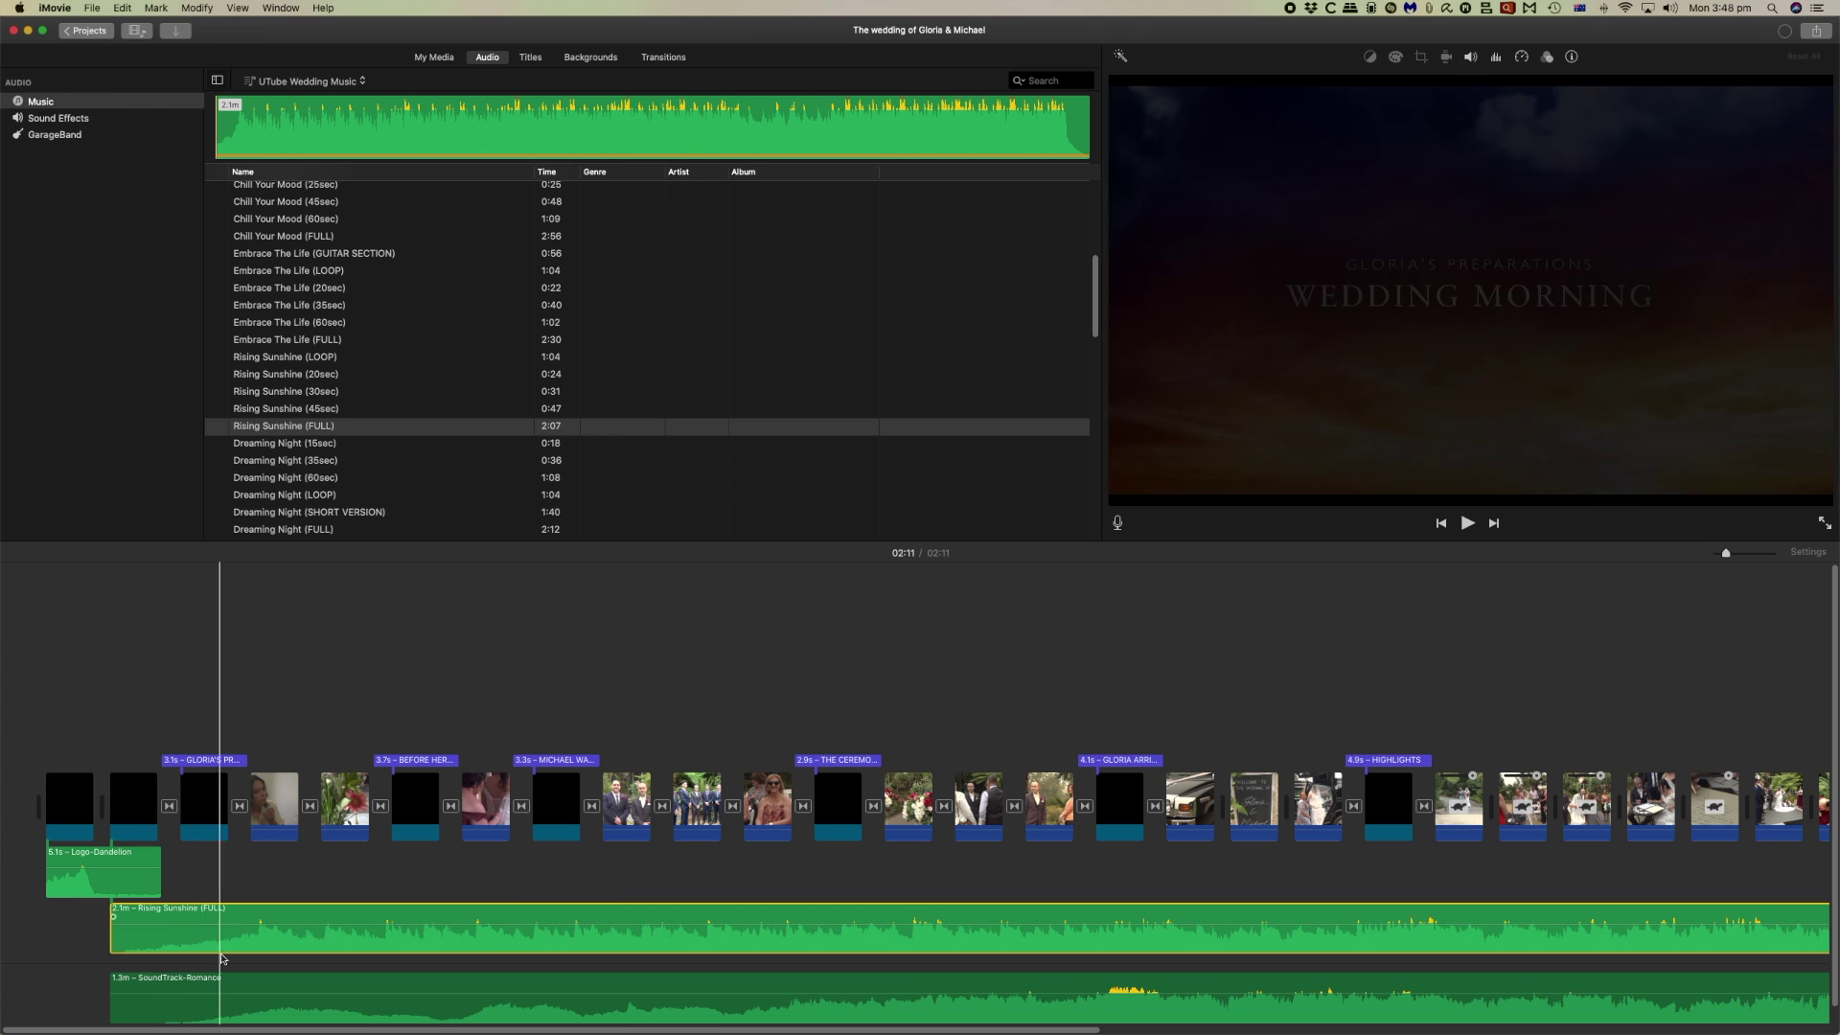
pyautogui.moveTo(264, 987); pyautogui.dragTo(265, 1022)
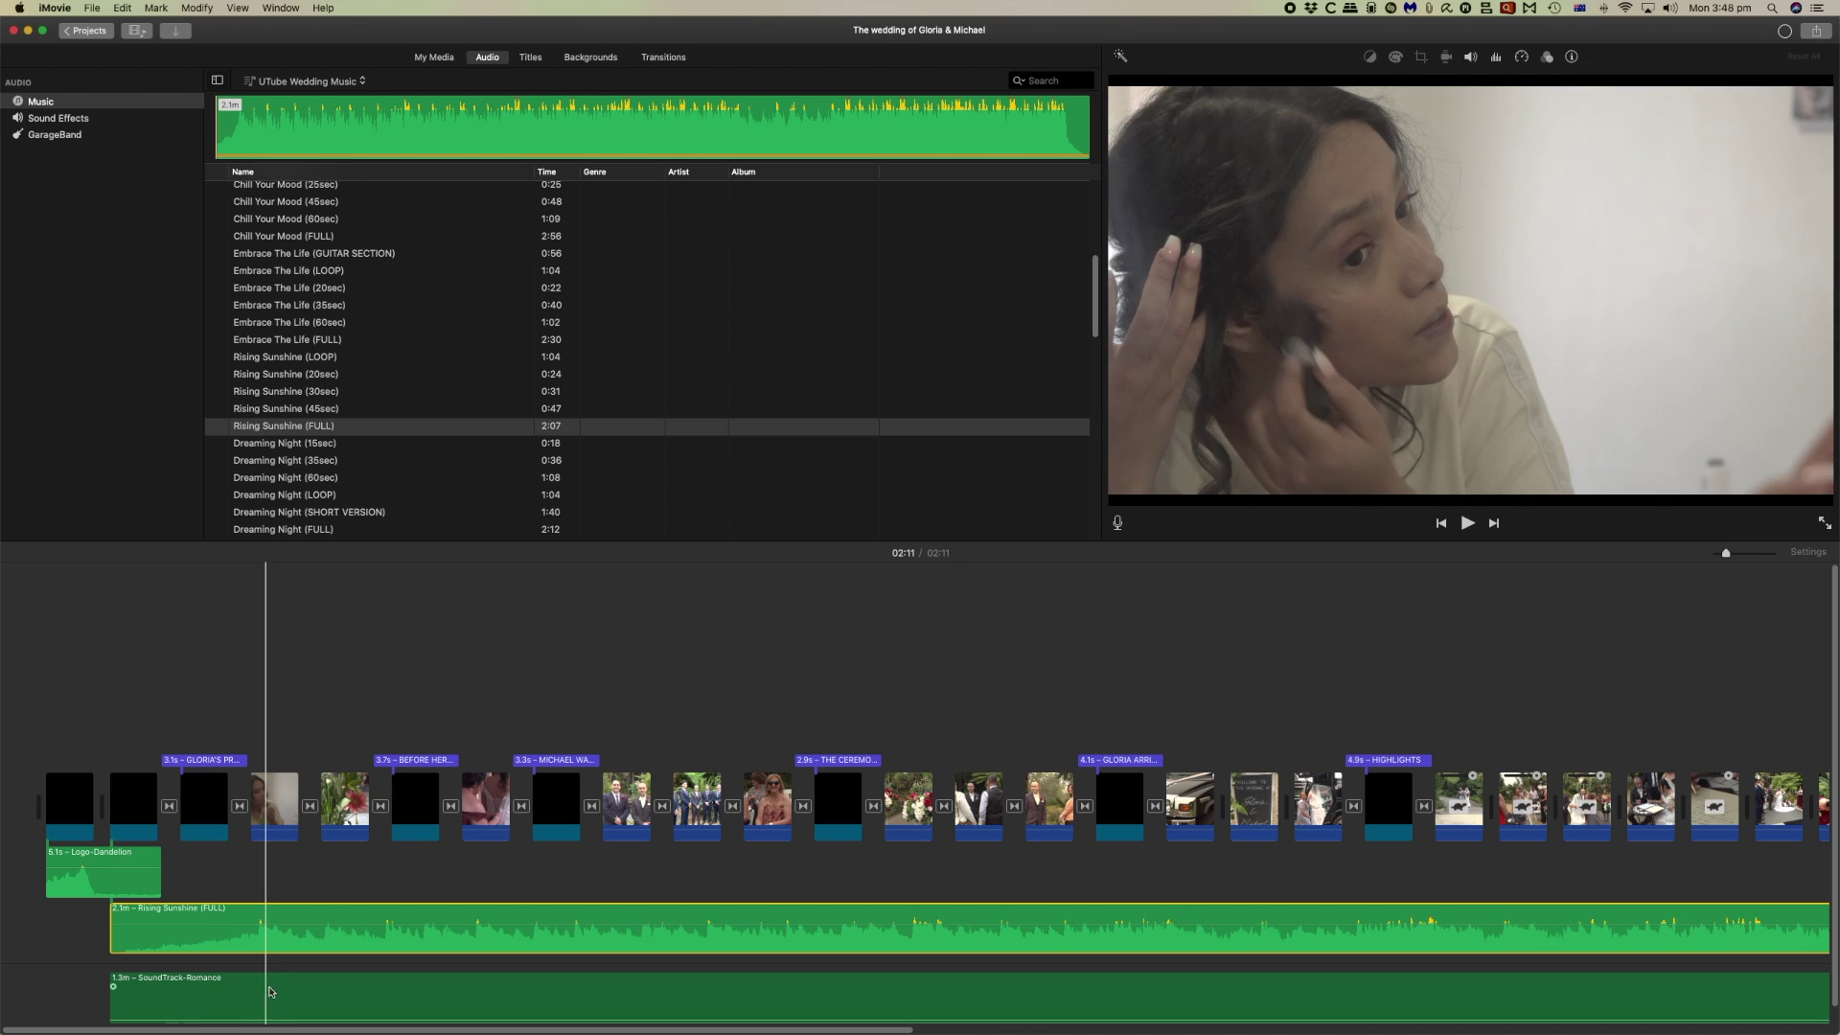
pyautogui.moveTo(300, 968)
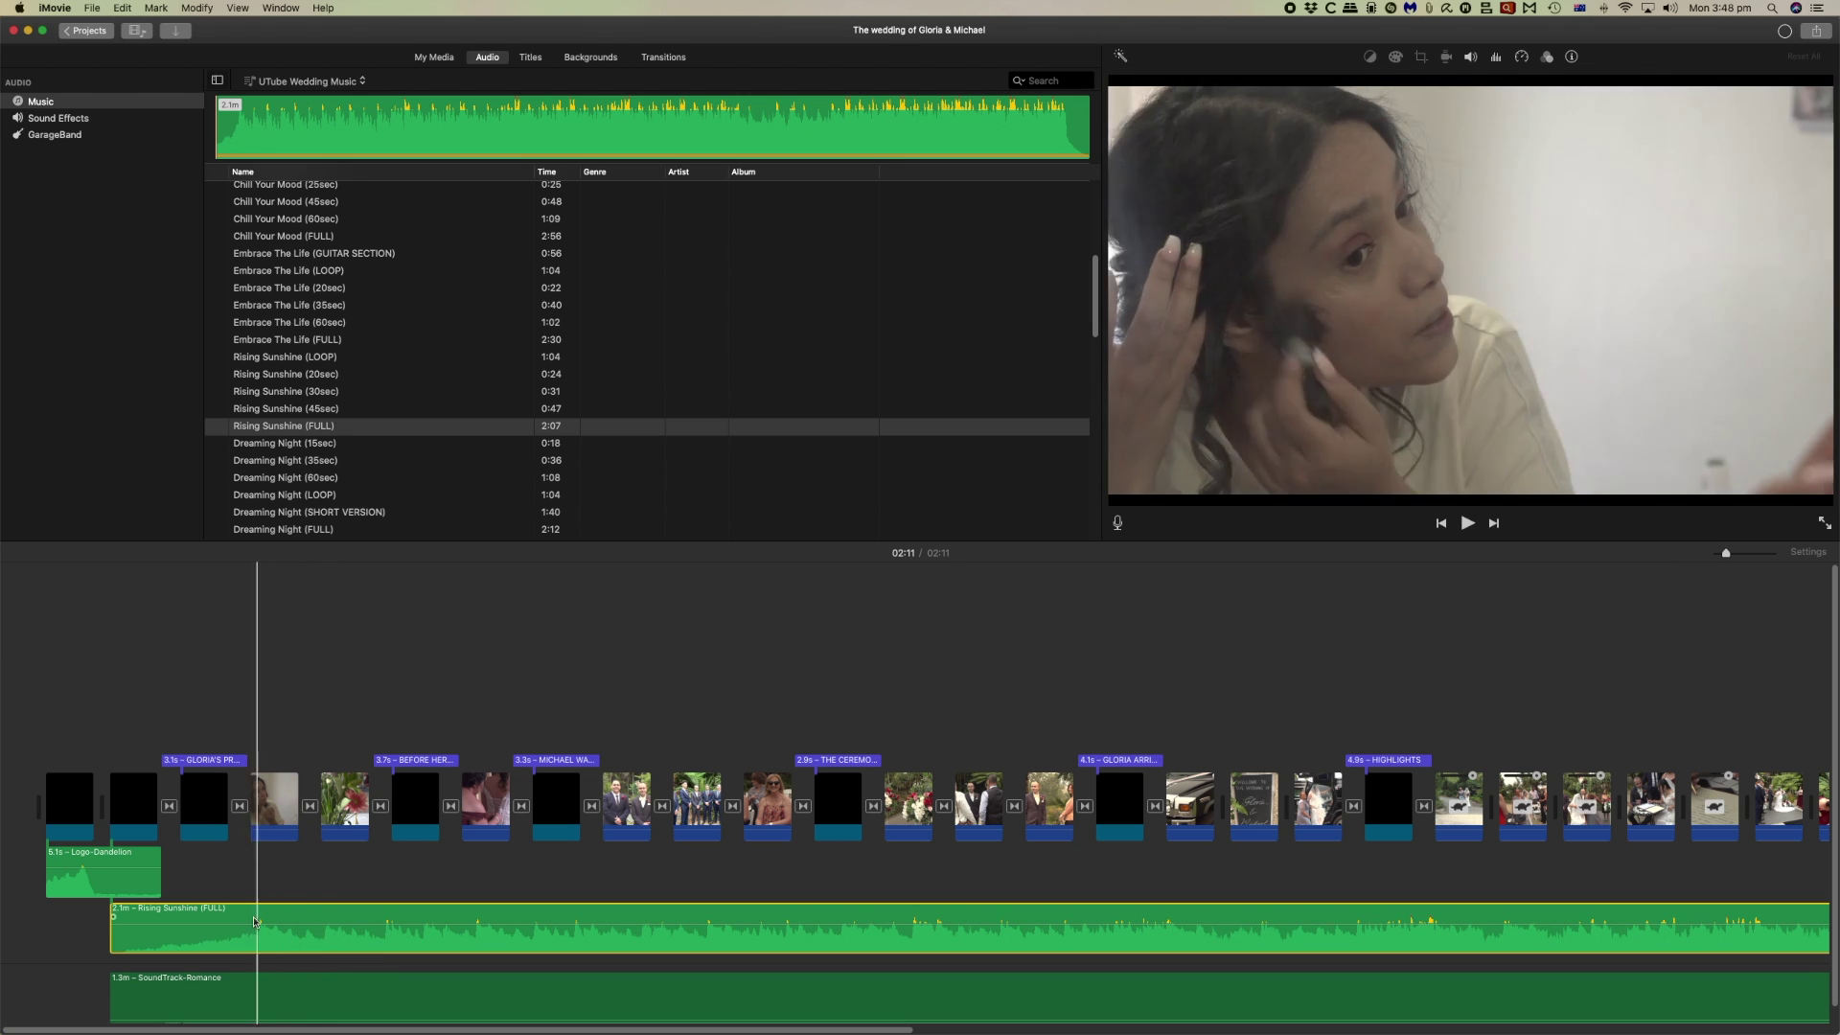
pyautogui.press('space')
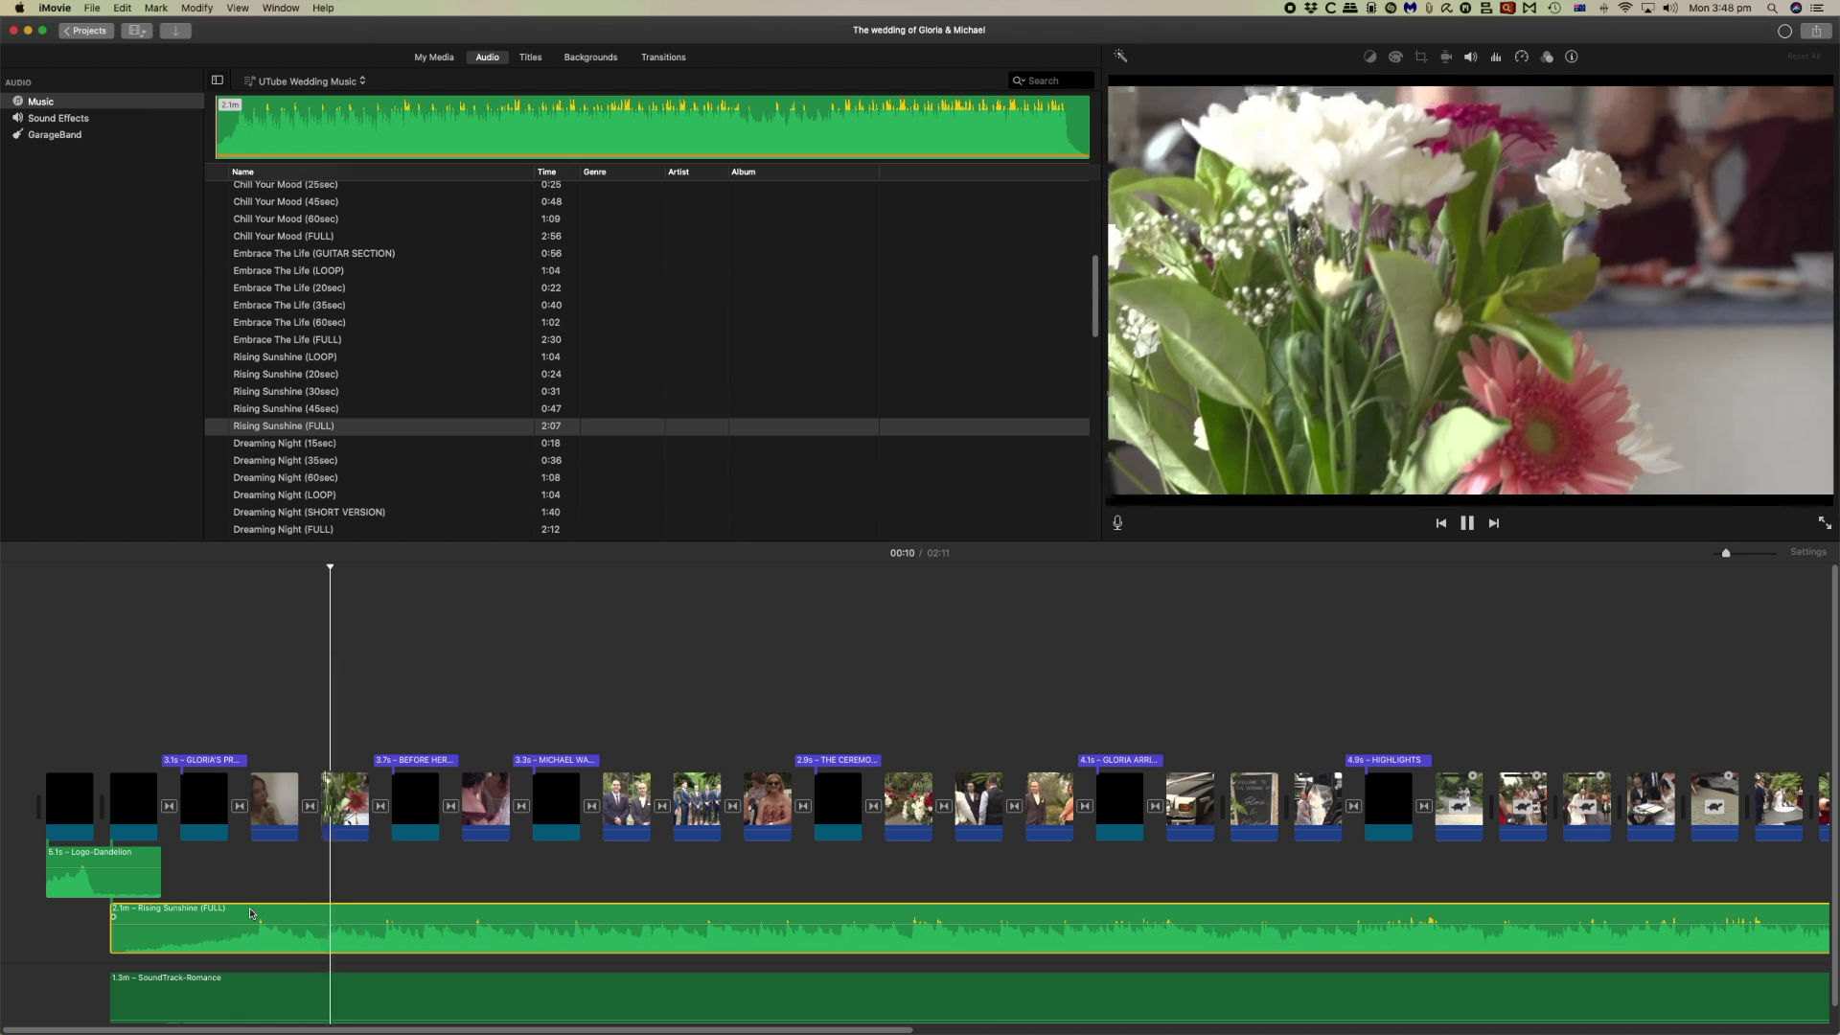
# Stop playback, check the timeline's end, and show the wedding event's video clips.
pyautogui.hscroll(15, 488, 944)
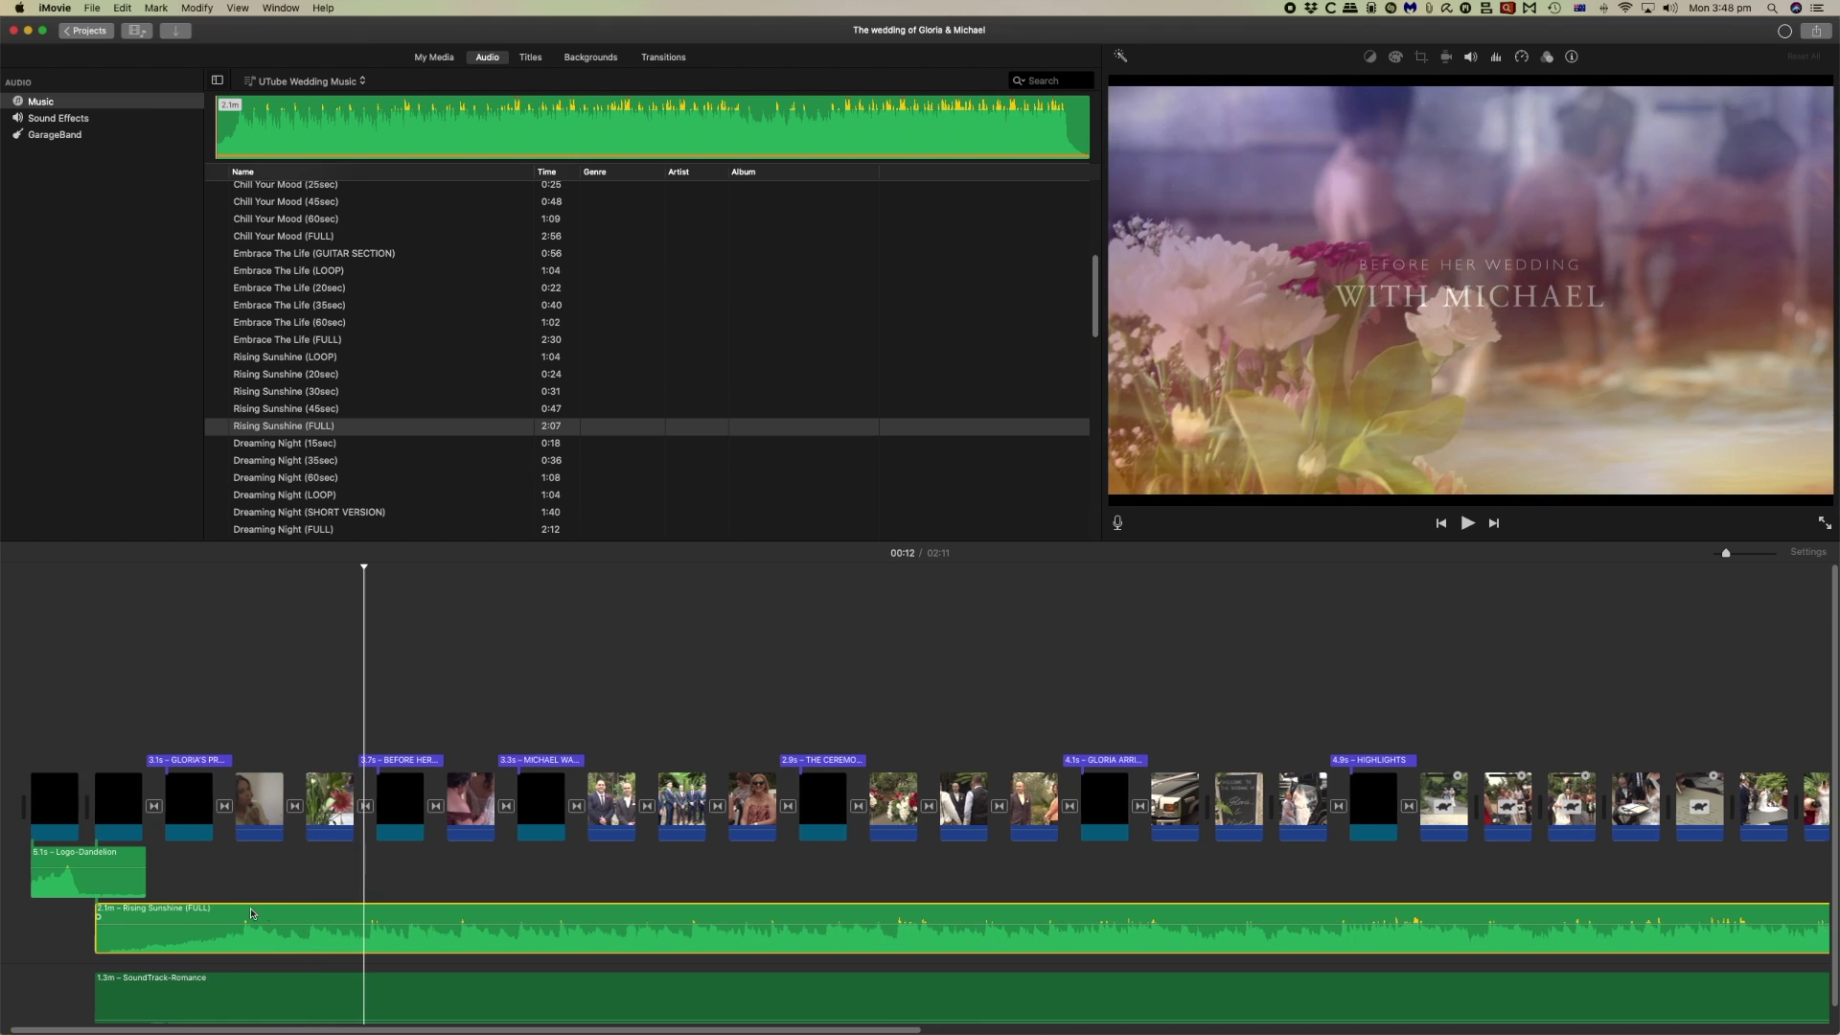
pyautogui.press('space')
pyautogui.hscroll(5, 488, 944)
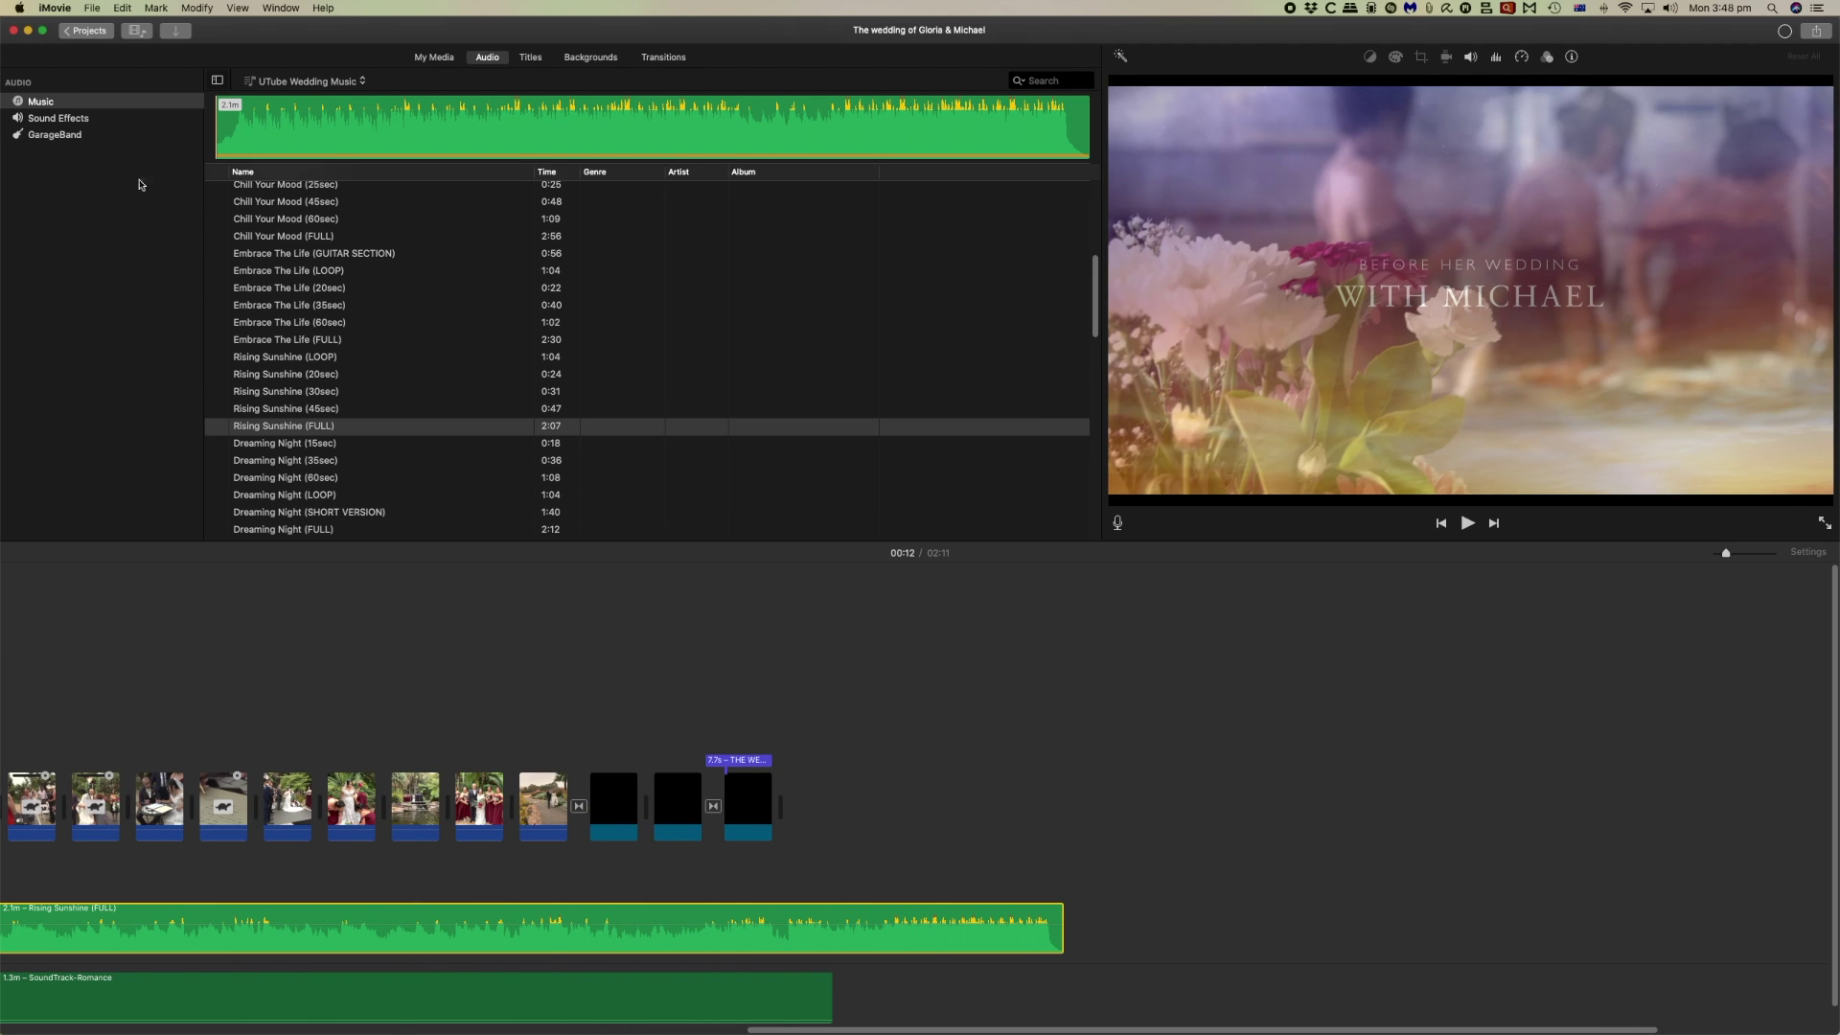
pyautogui.click(435, 59)
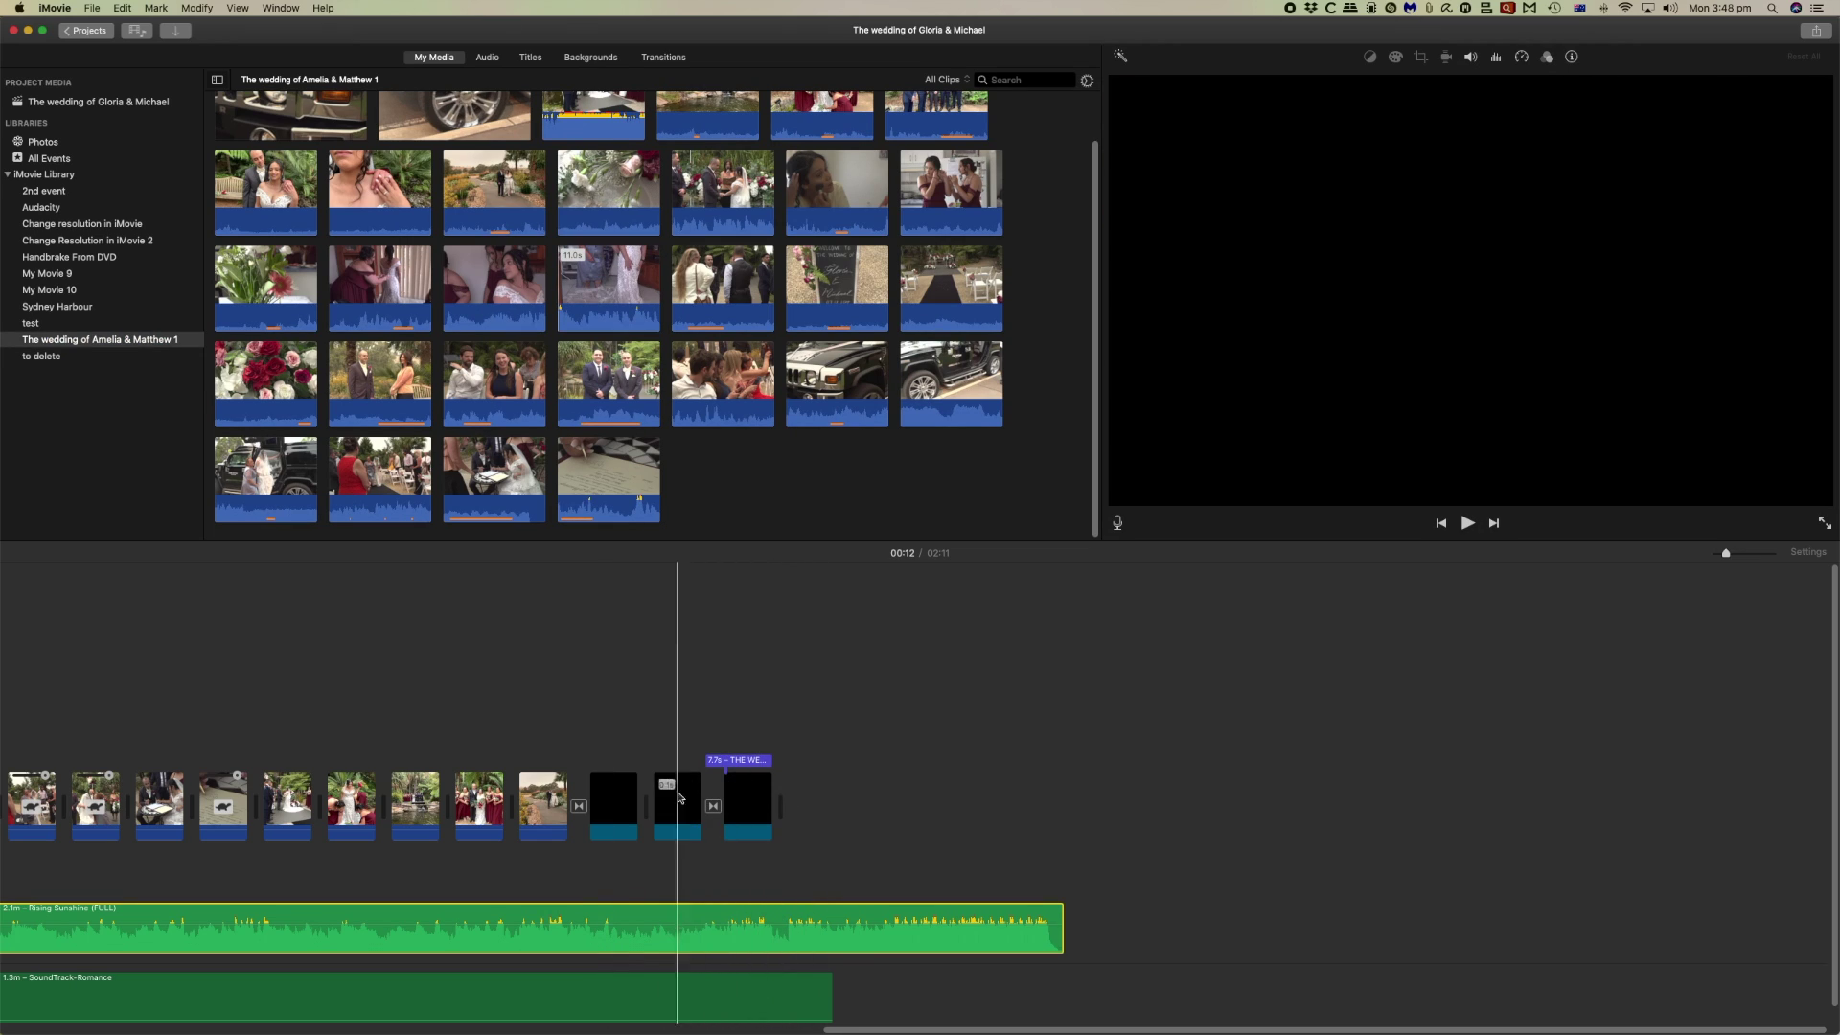
# Append the long ceremony clip to the movie's end, after the 7.7s title clip.
pyautogui.scroll(2, 676, 322)
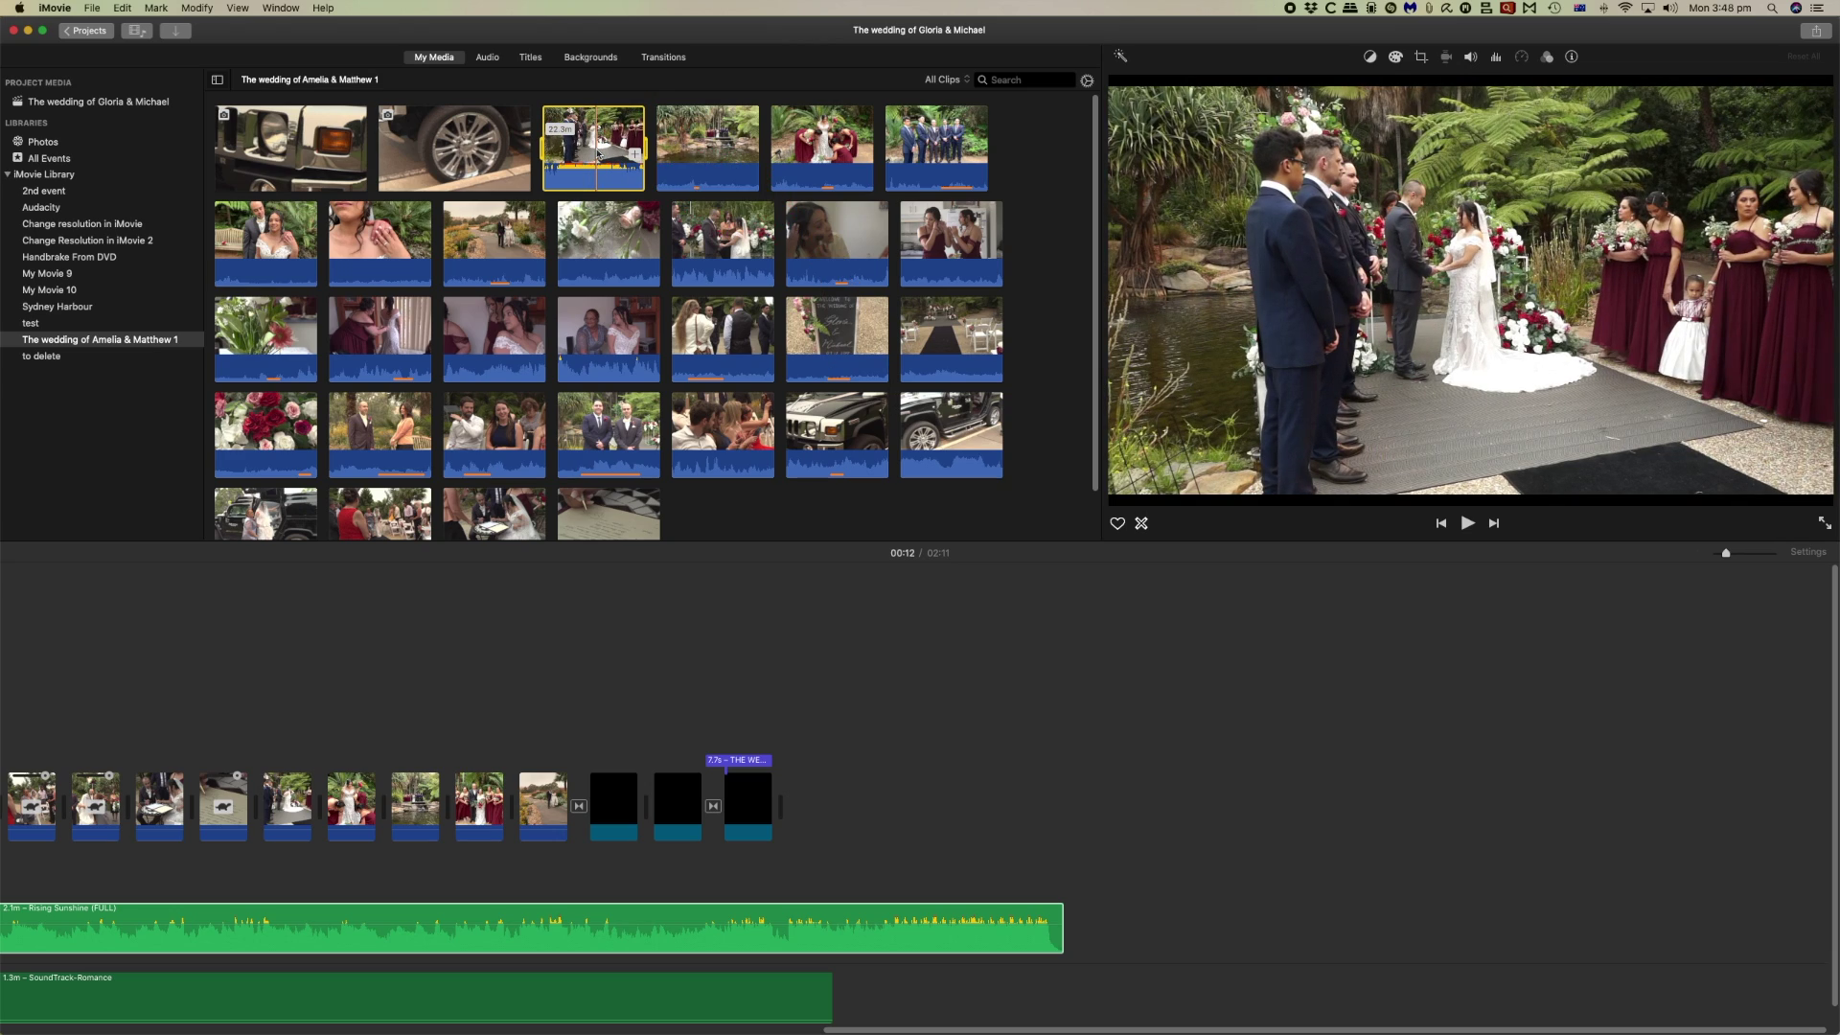
pyautogui.click(634, 153)
pyautogui.hscroll(-5, 665, 690)
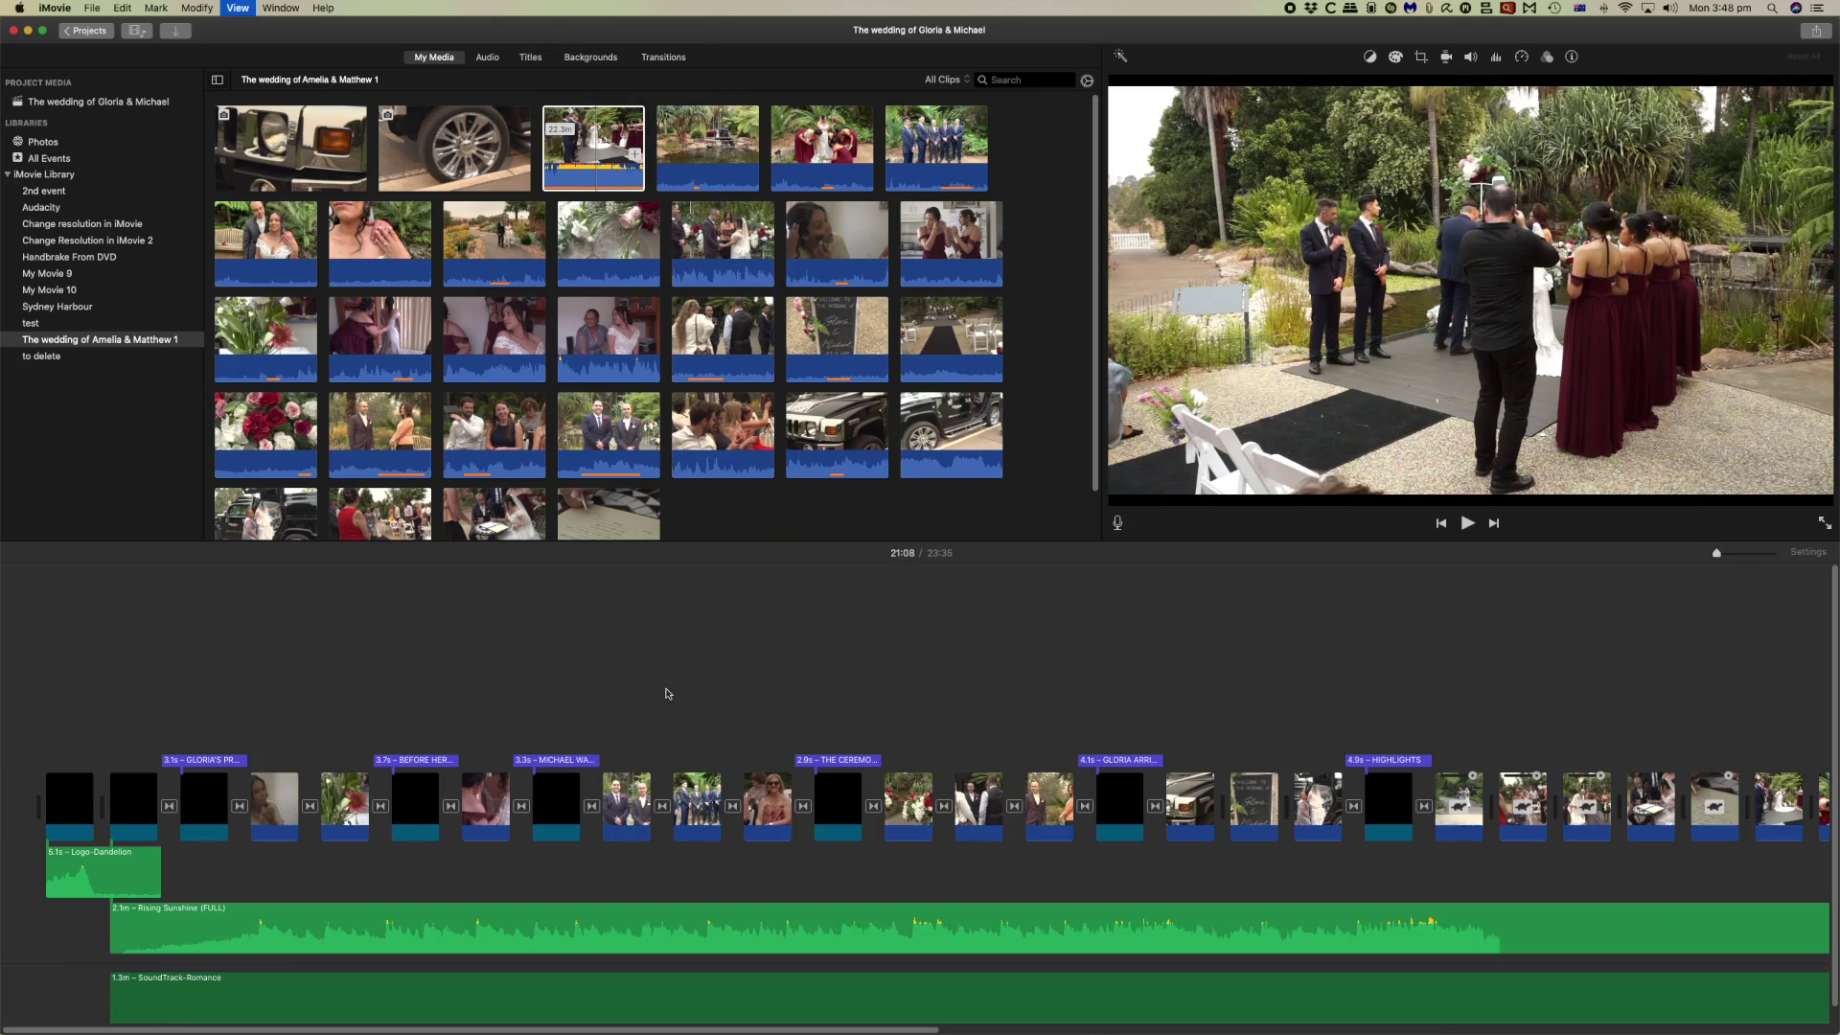
pyautogui.hscroll(5, 933, 710)
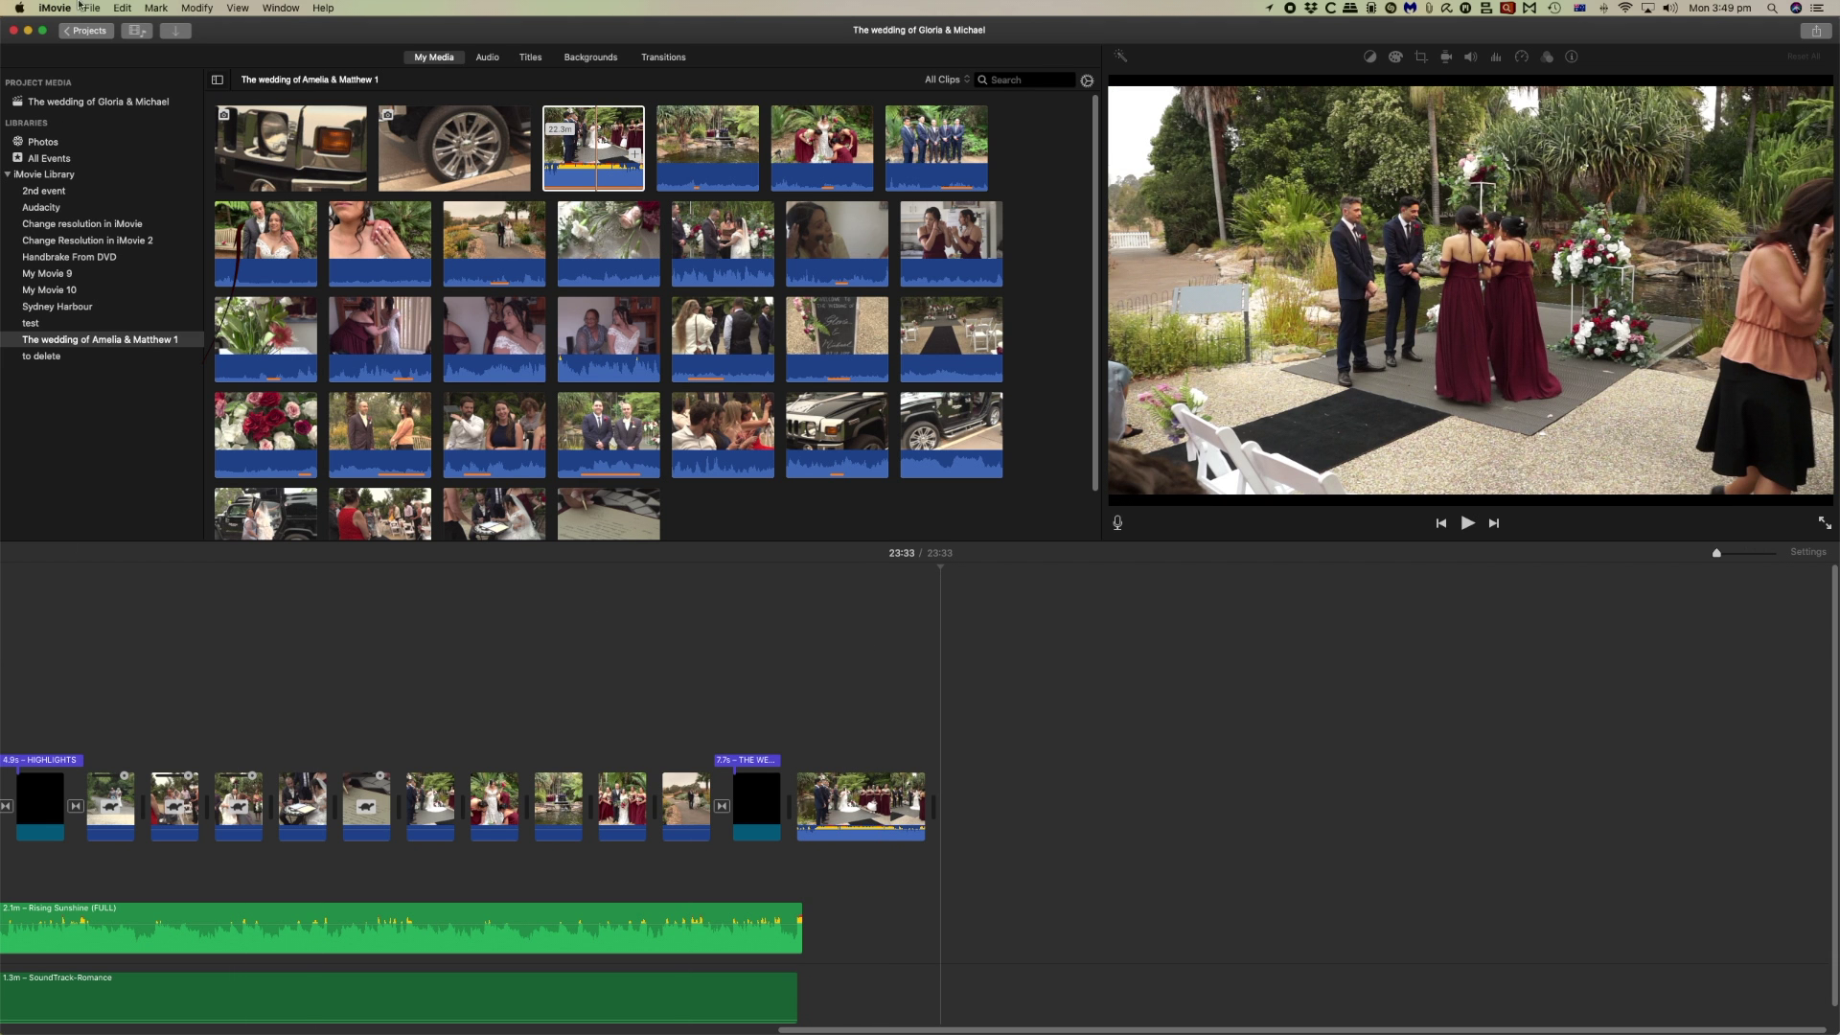
# Create a new trailer from the Narrative template.
pyautogui.click(84, 30)
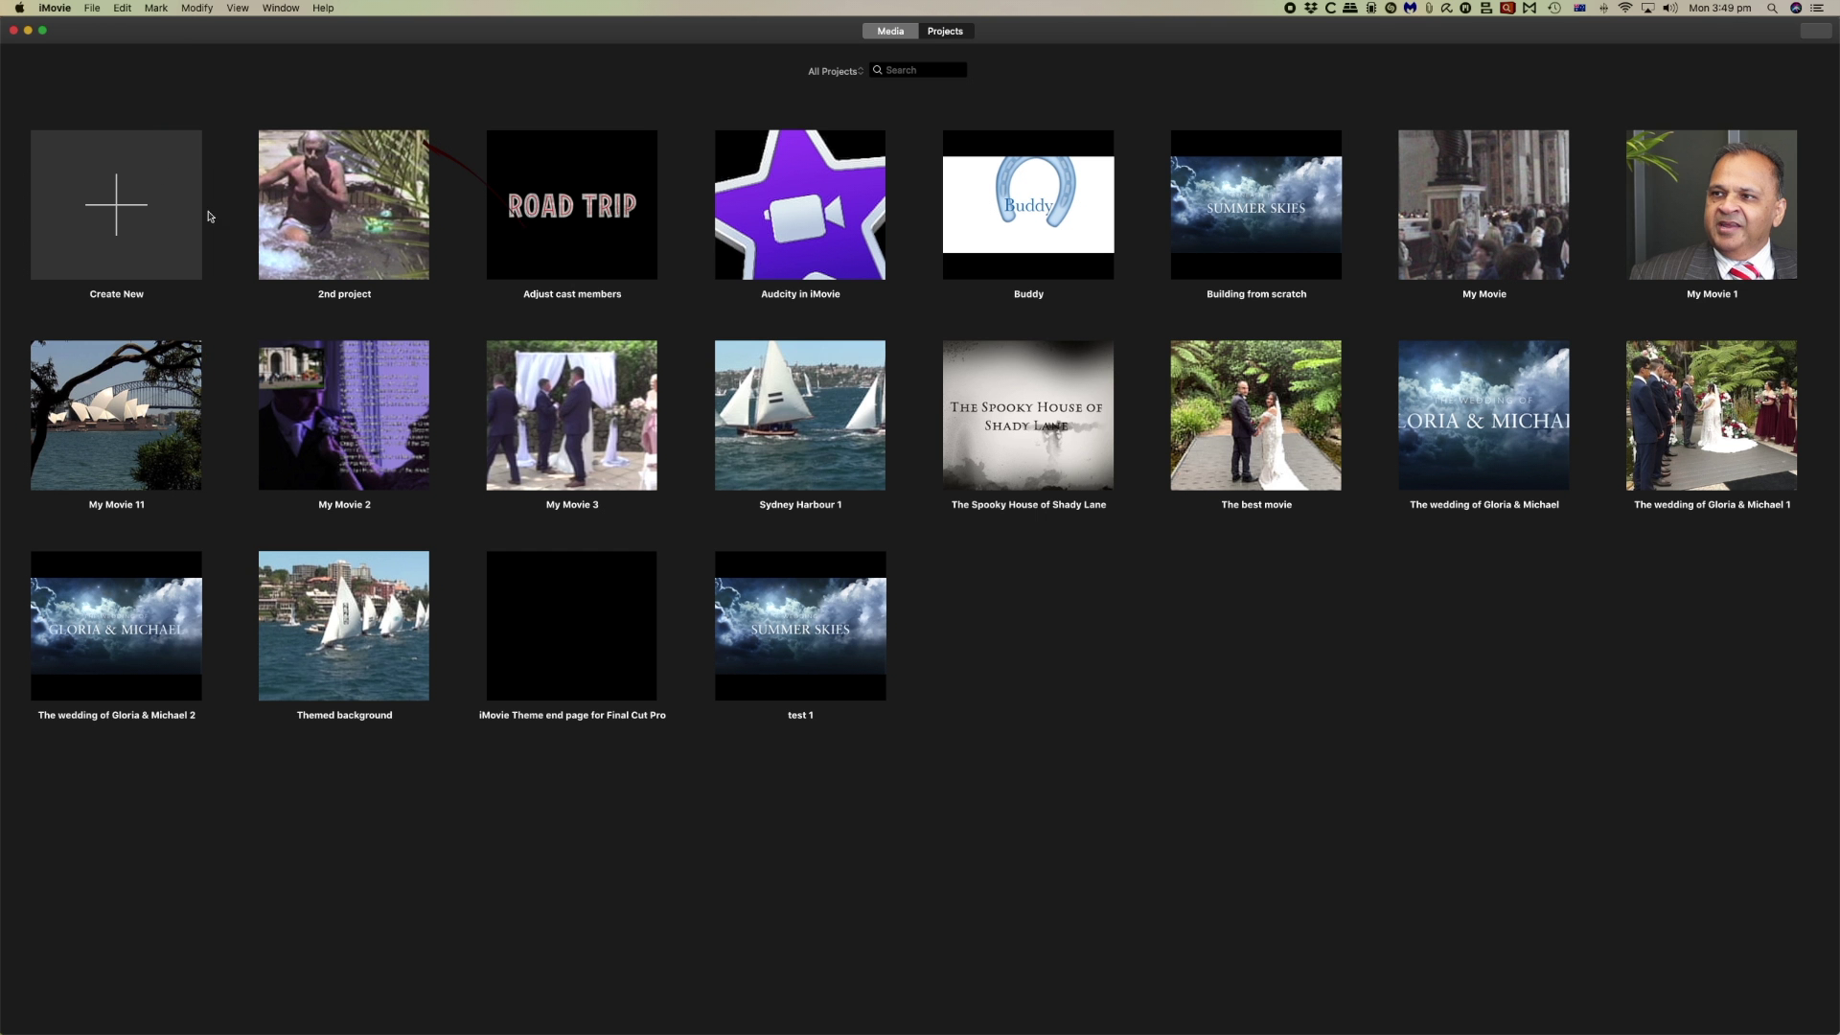
pyautogui.click(131, 211)
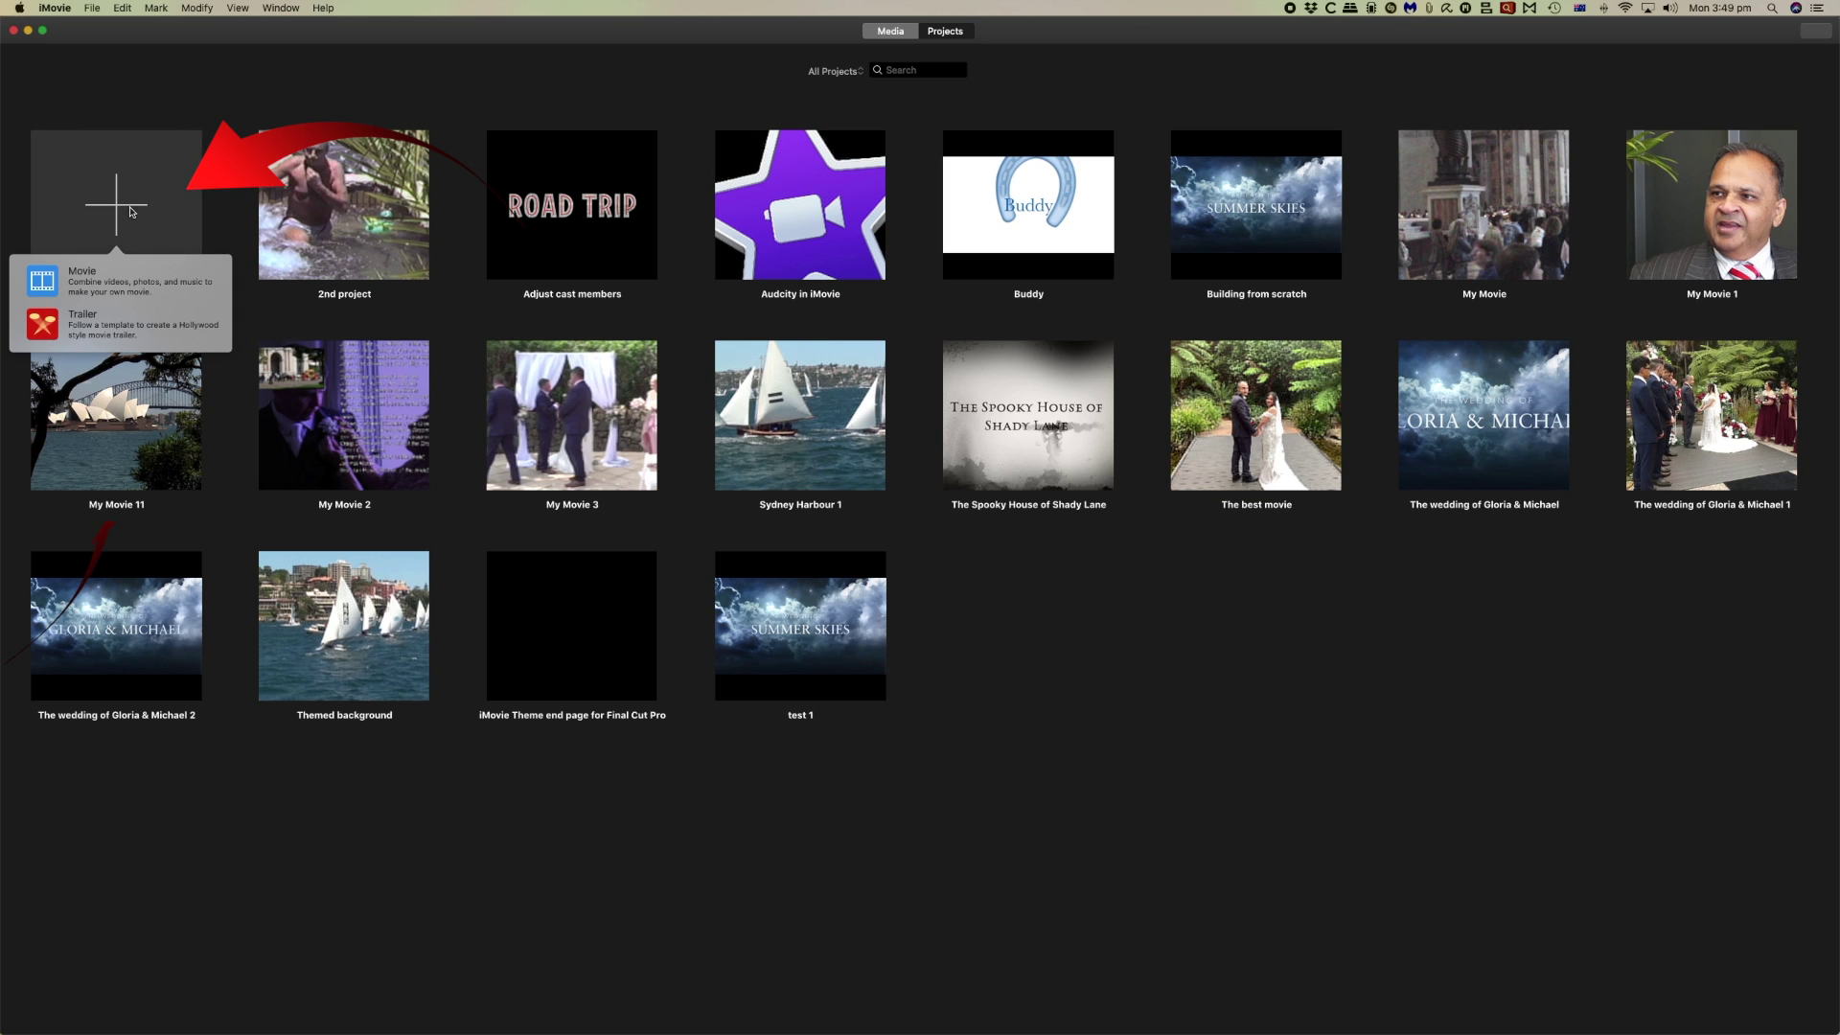
pyautogui.click(72, 324)
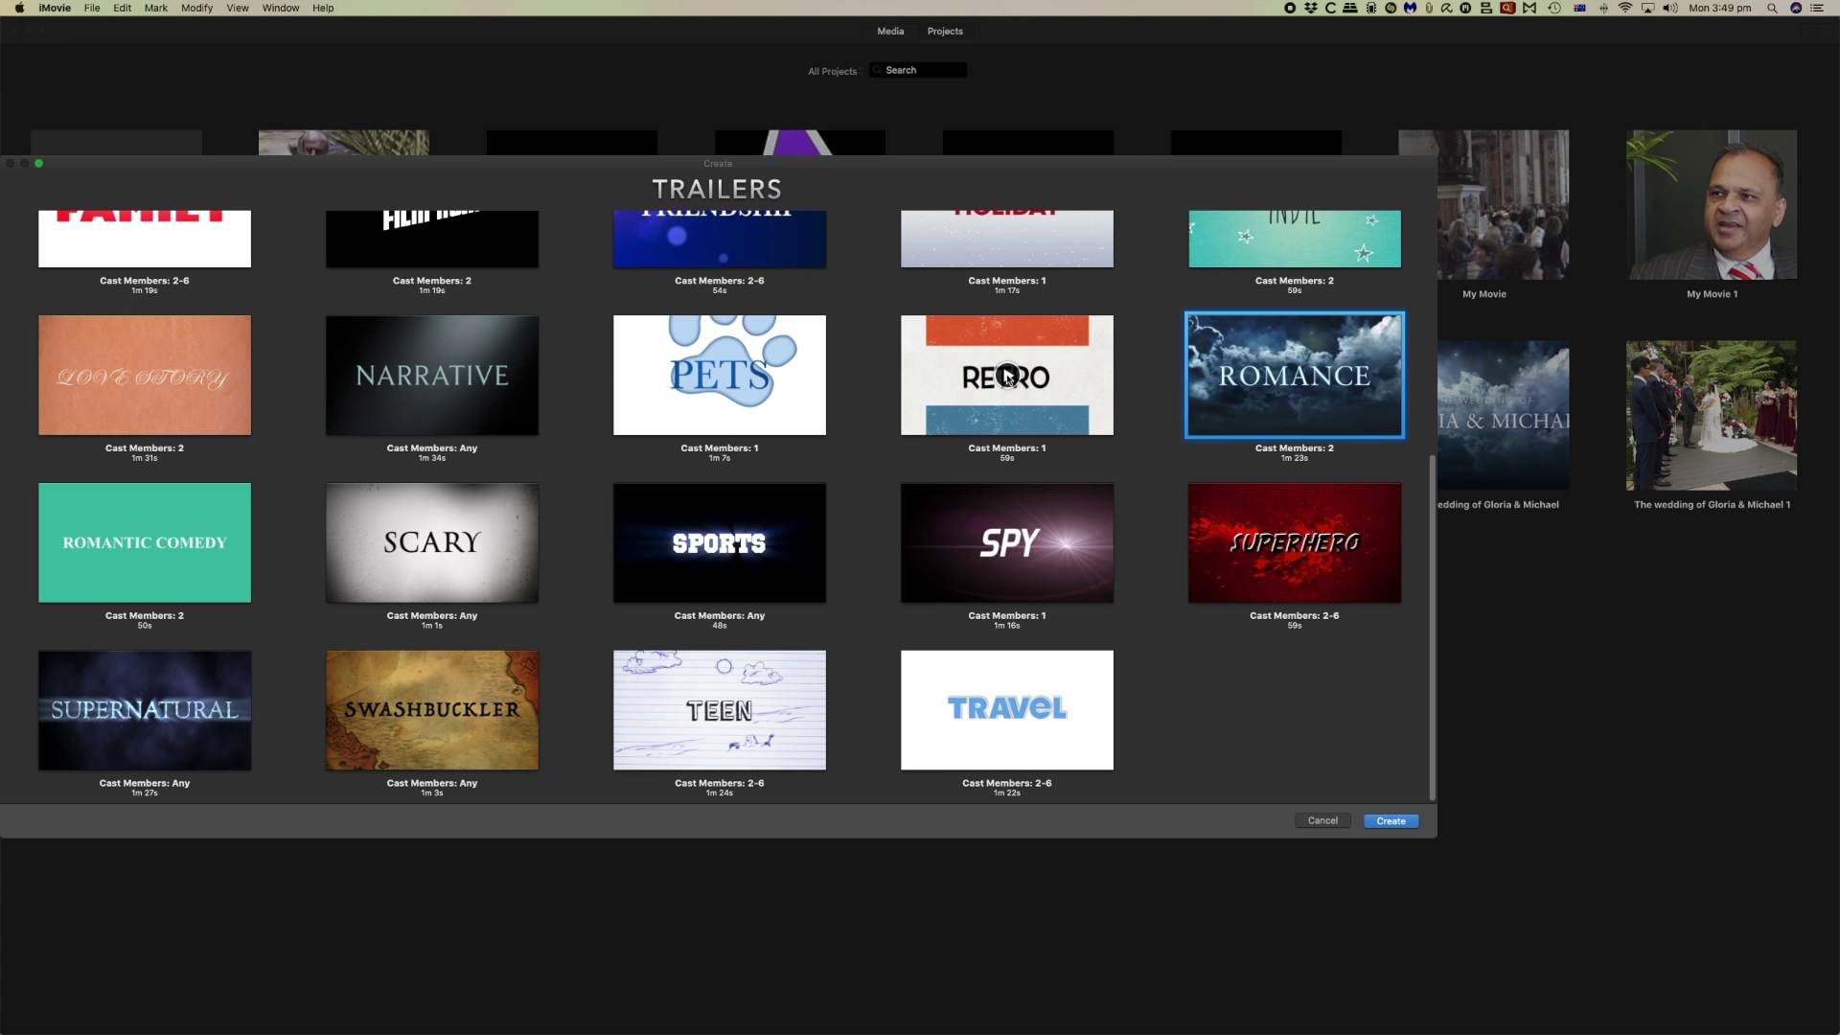
pyautogui.click(1006, 376)
pyautogui.click(429, 374)
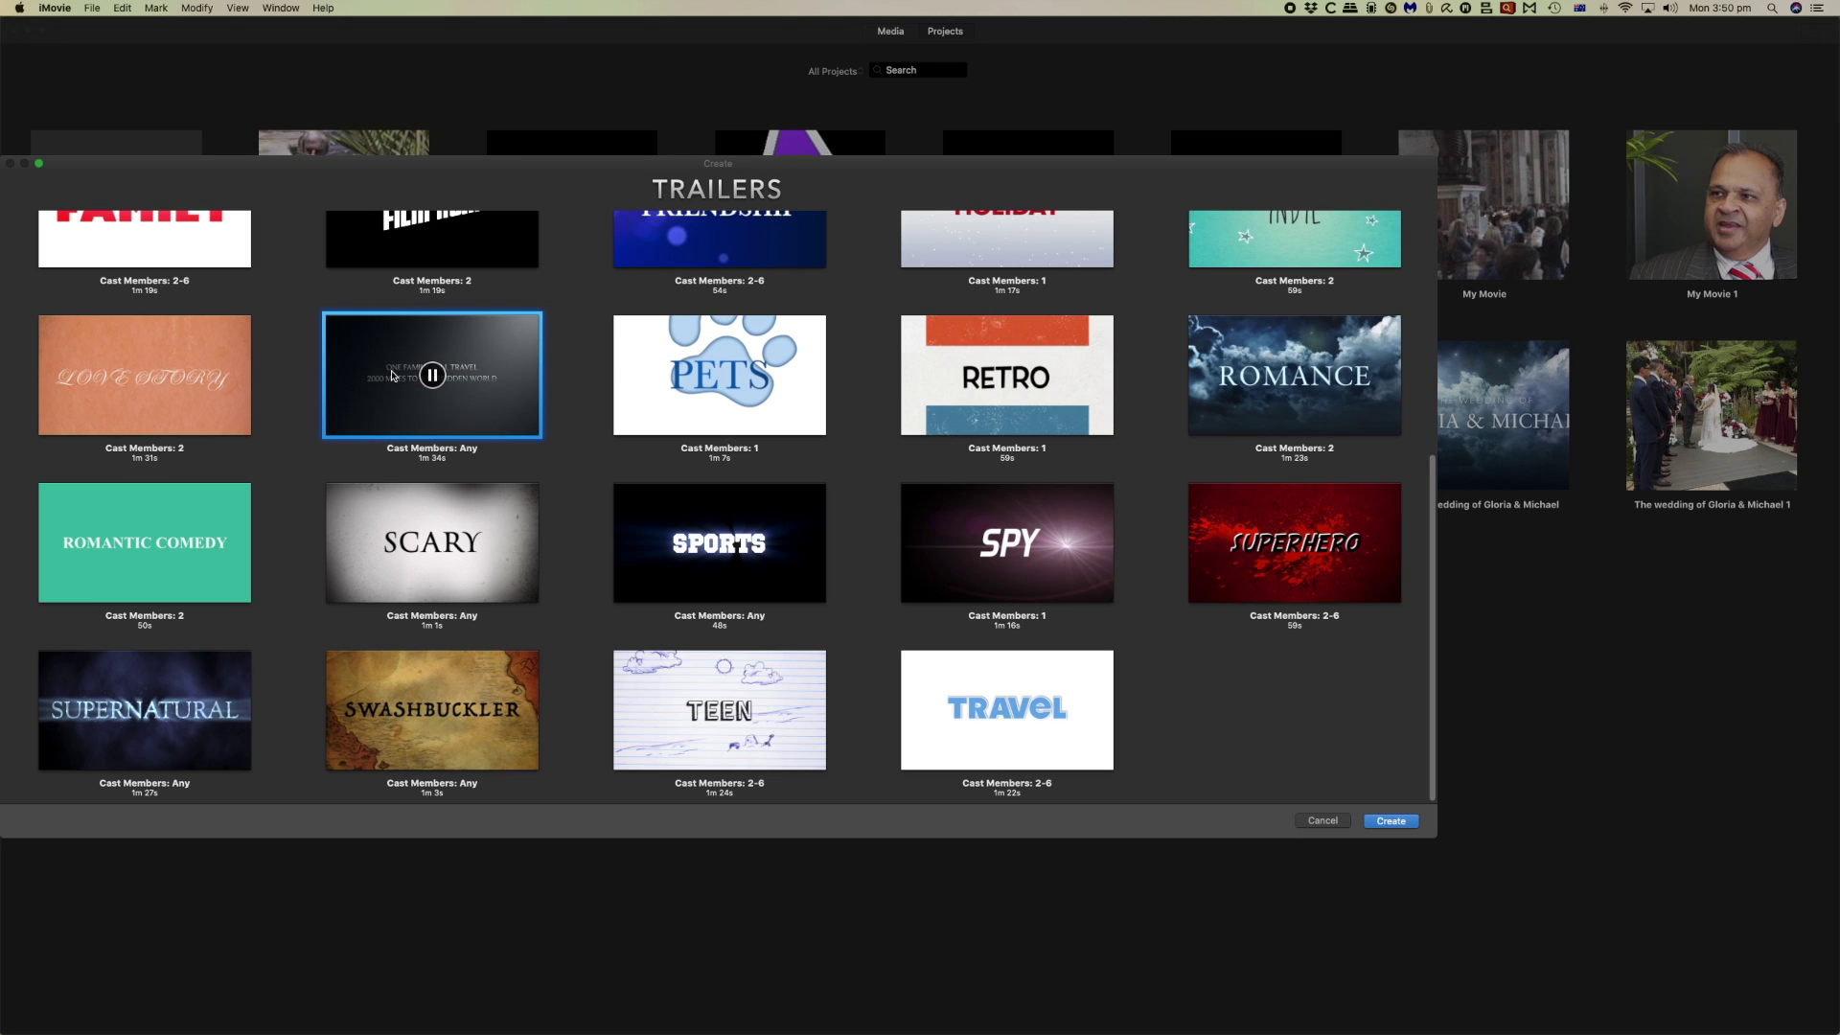
pyautogui.doubleClick(392, 374)
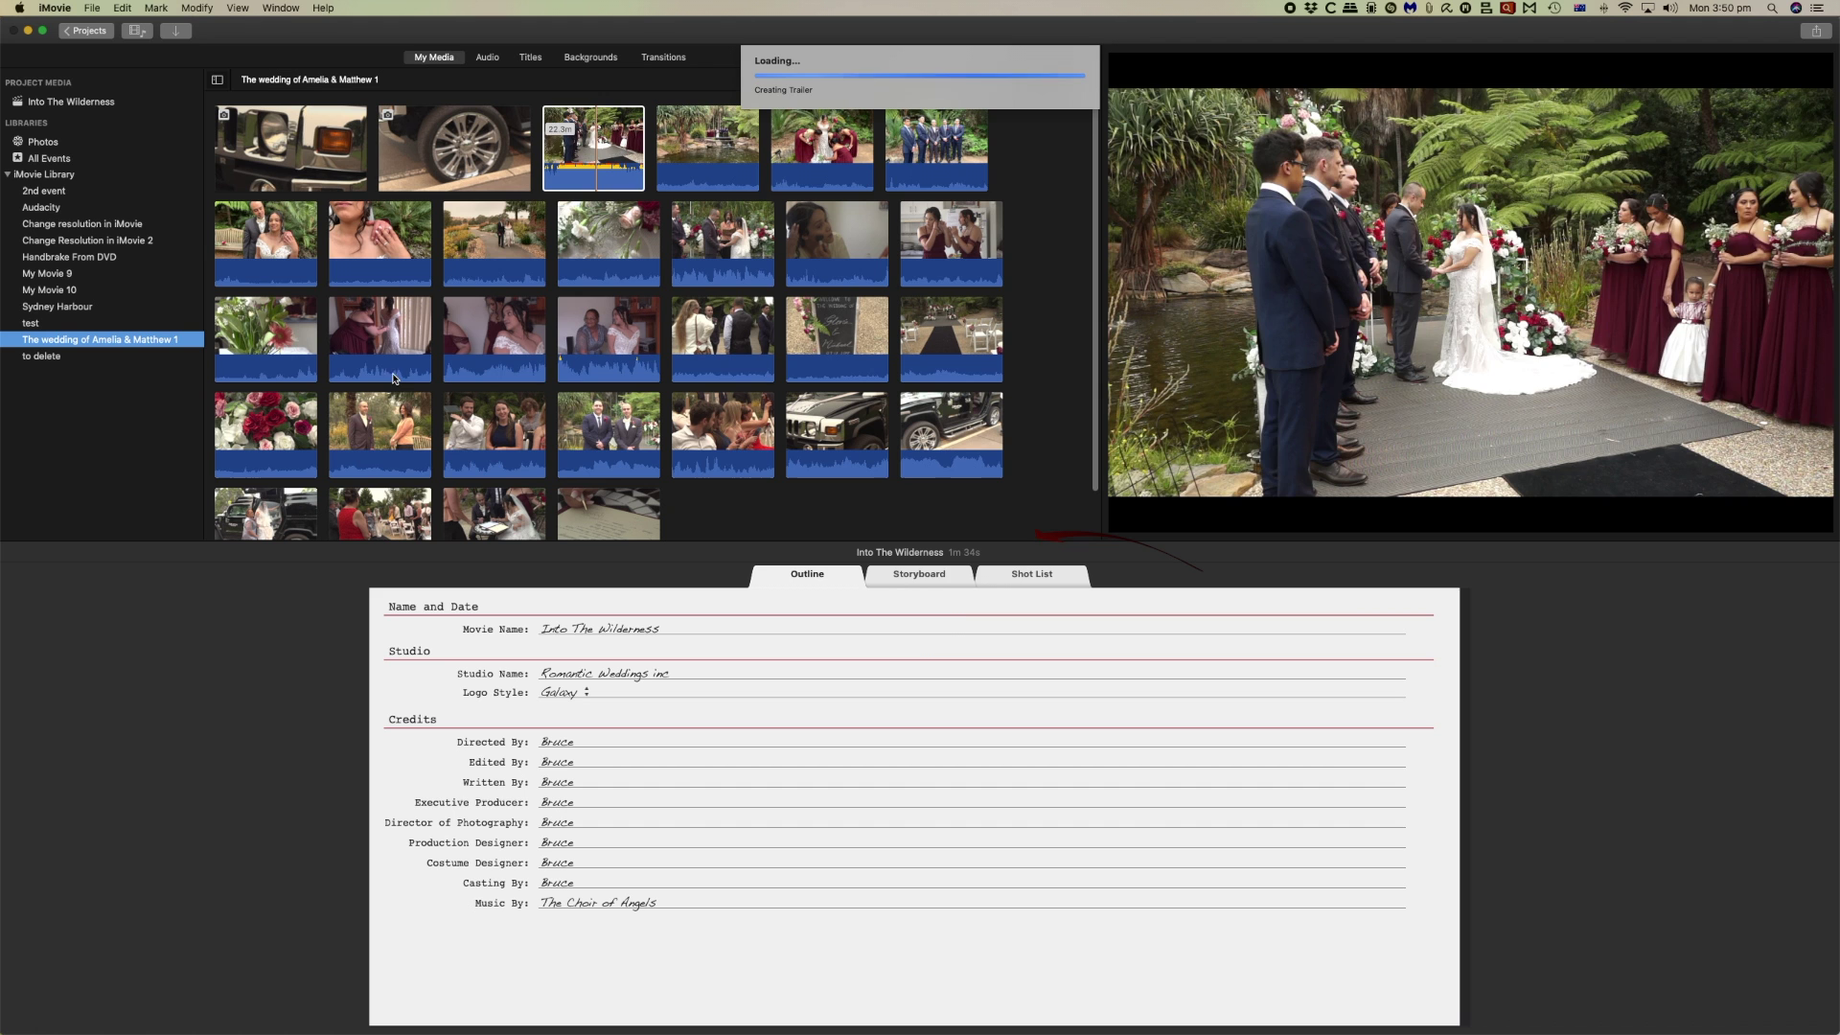
# Keep the name Into The Wilderness and convert that trailer into an editable movie.
pyautogui.click(89, 30)
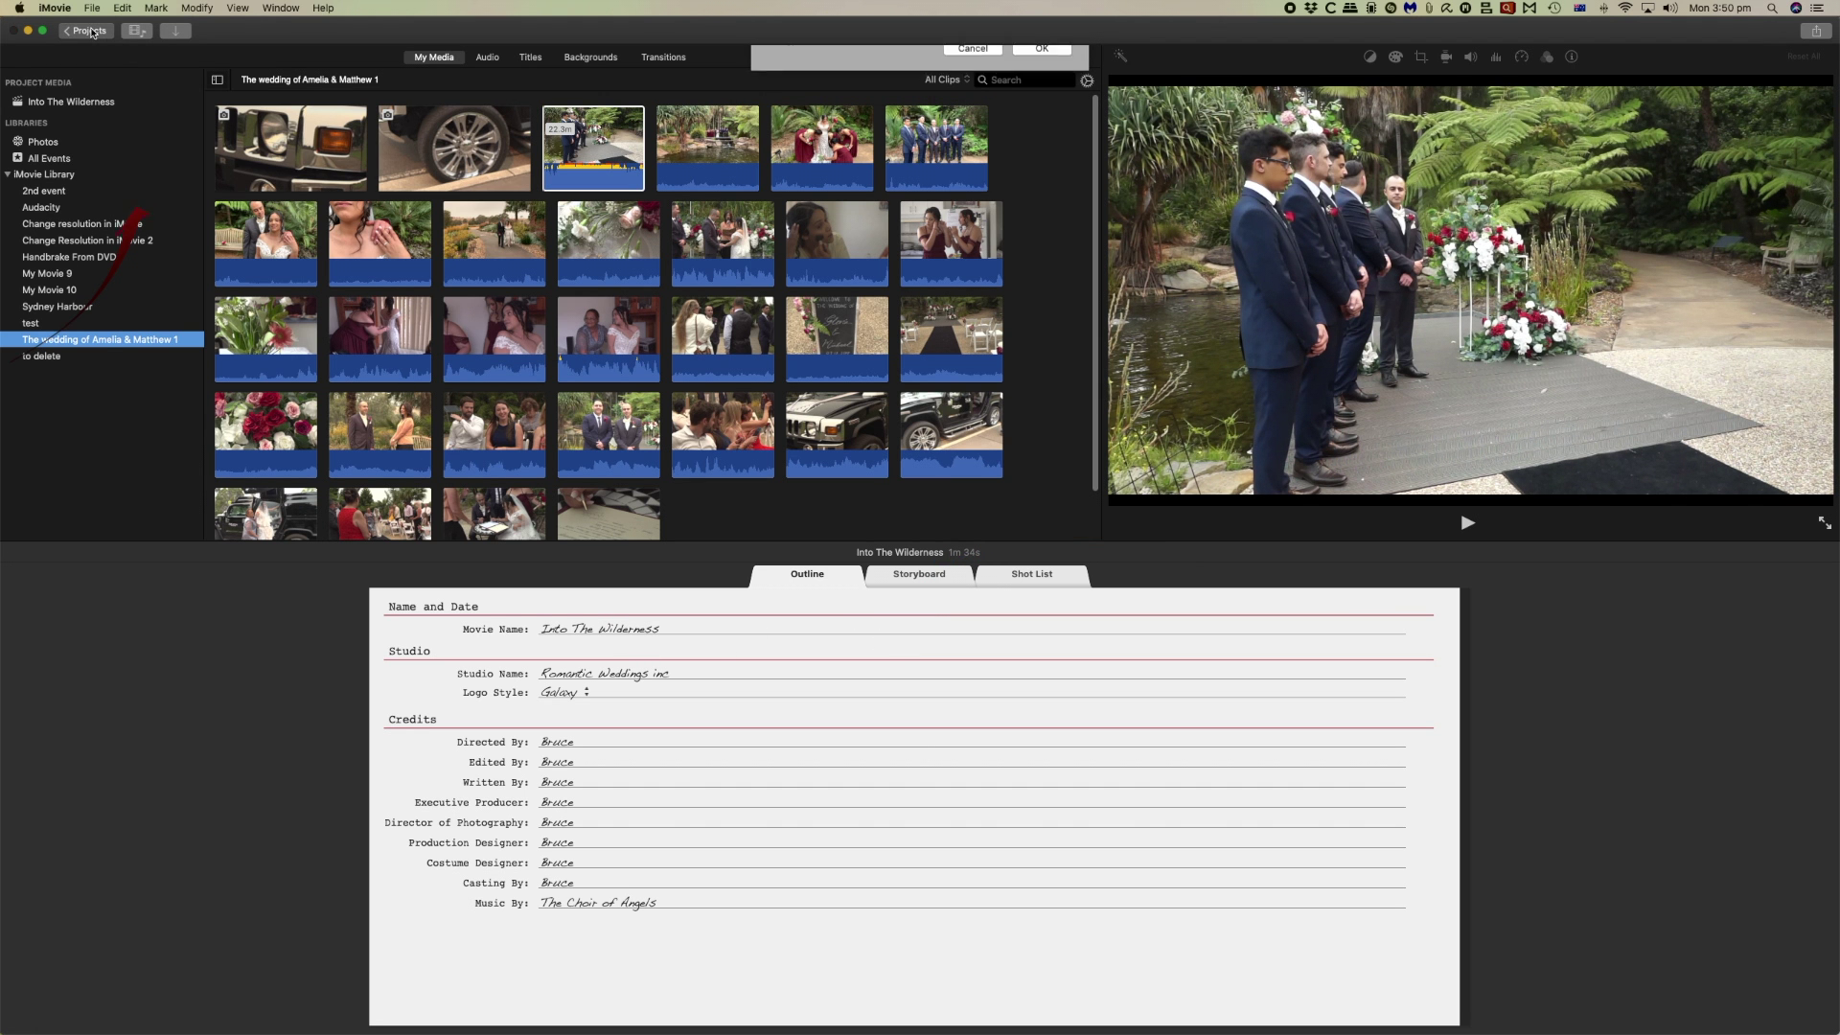
pyautogui.press('Return')
pyautogui.click(1540, 293)
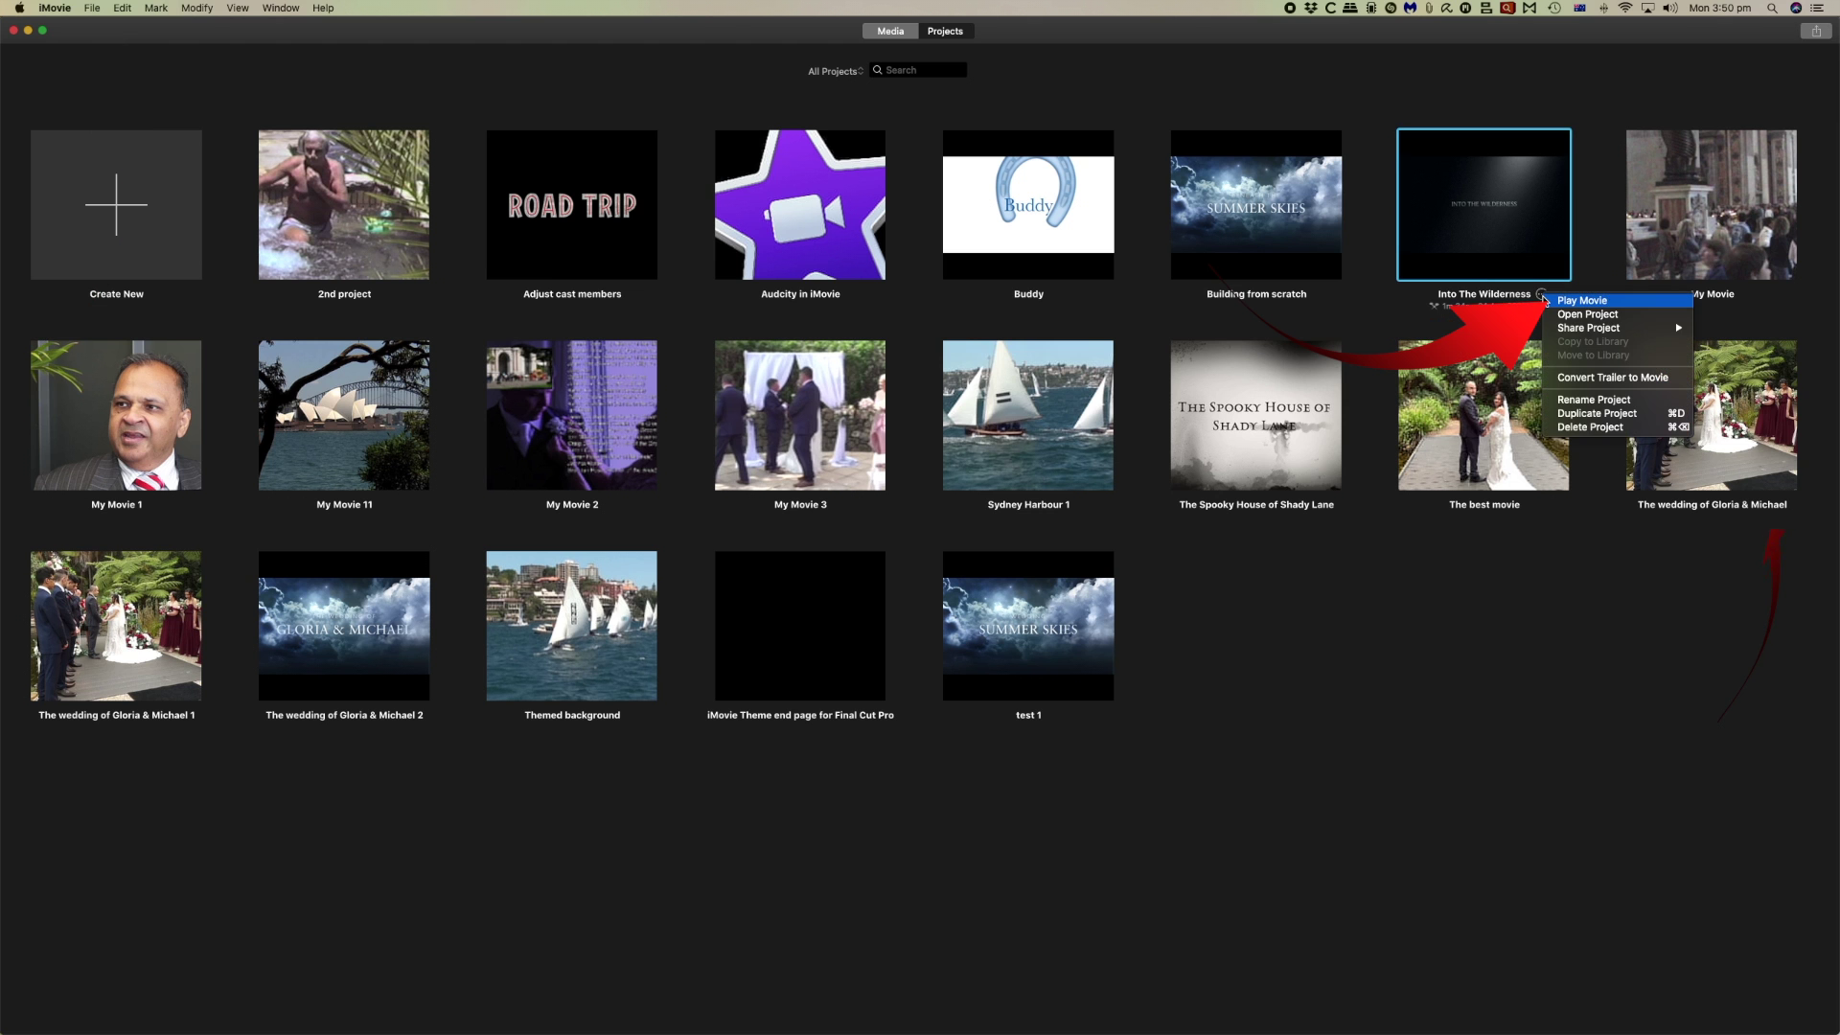
pyautogui.click(1582, 379)
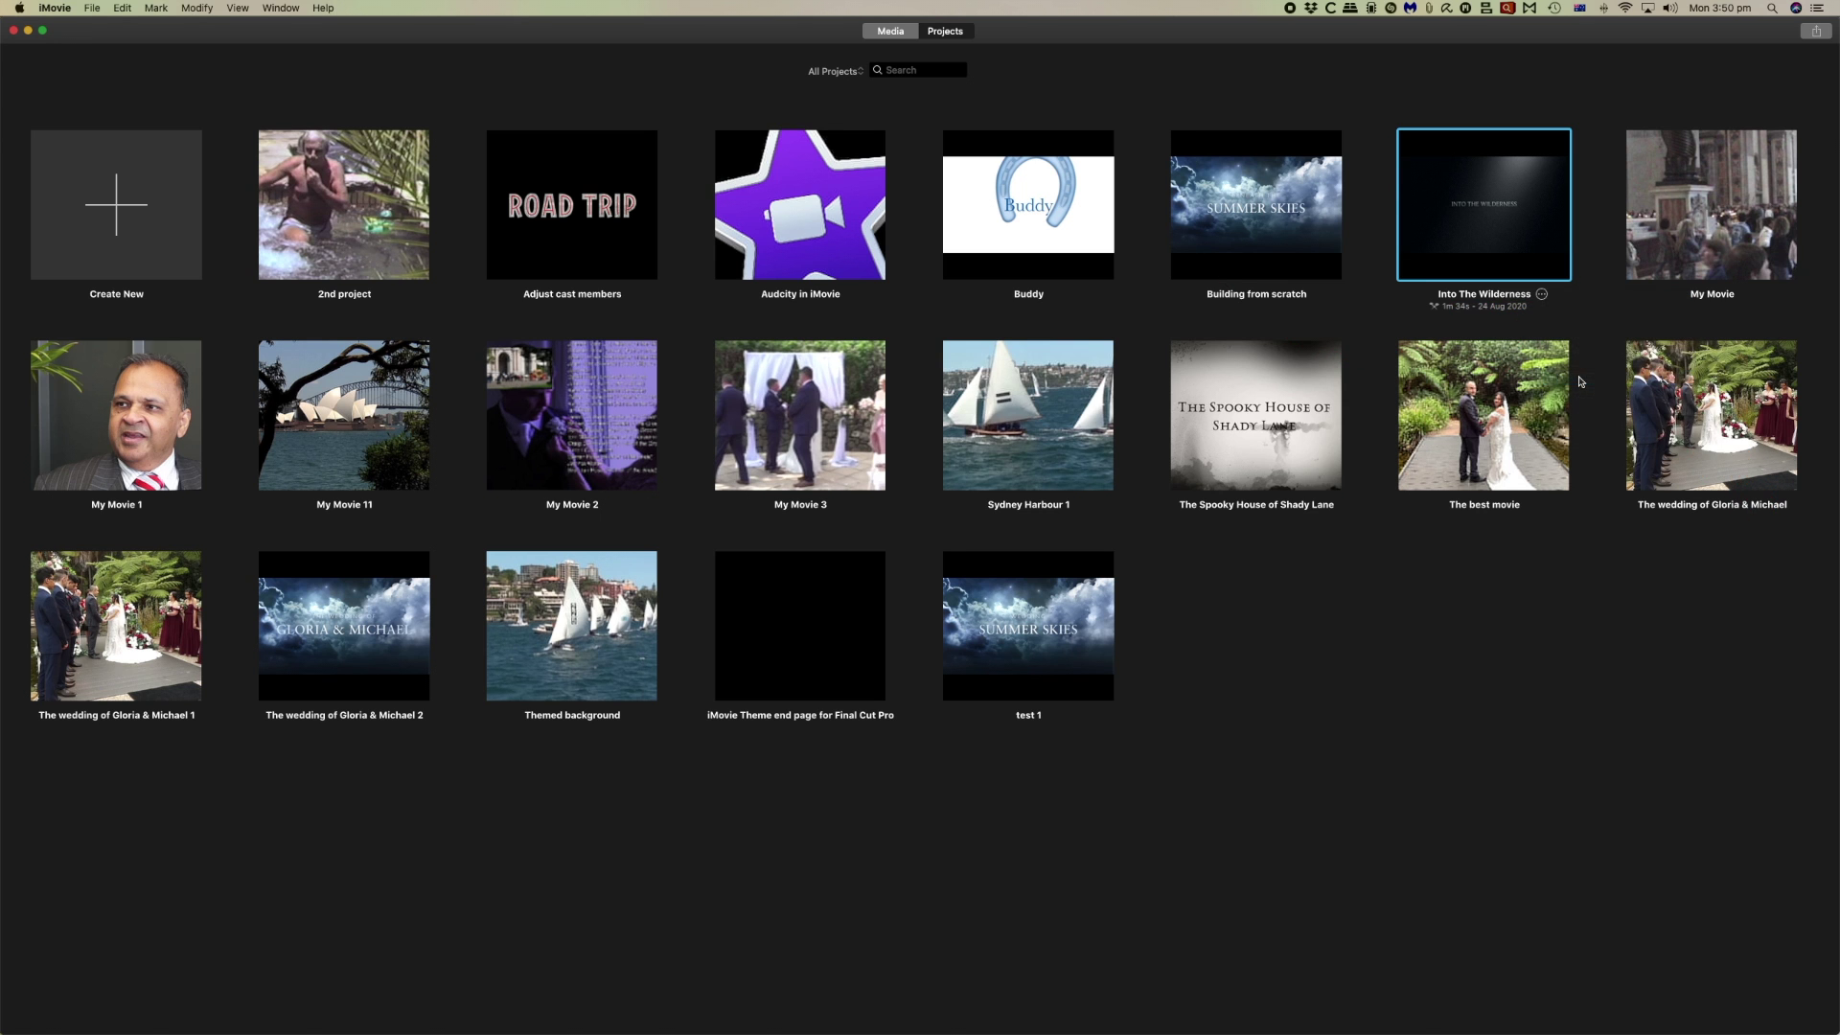
# Play the converted movie and reveal its Narrative soundtrack in Project Media.
pyautogui.click(434, 989)
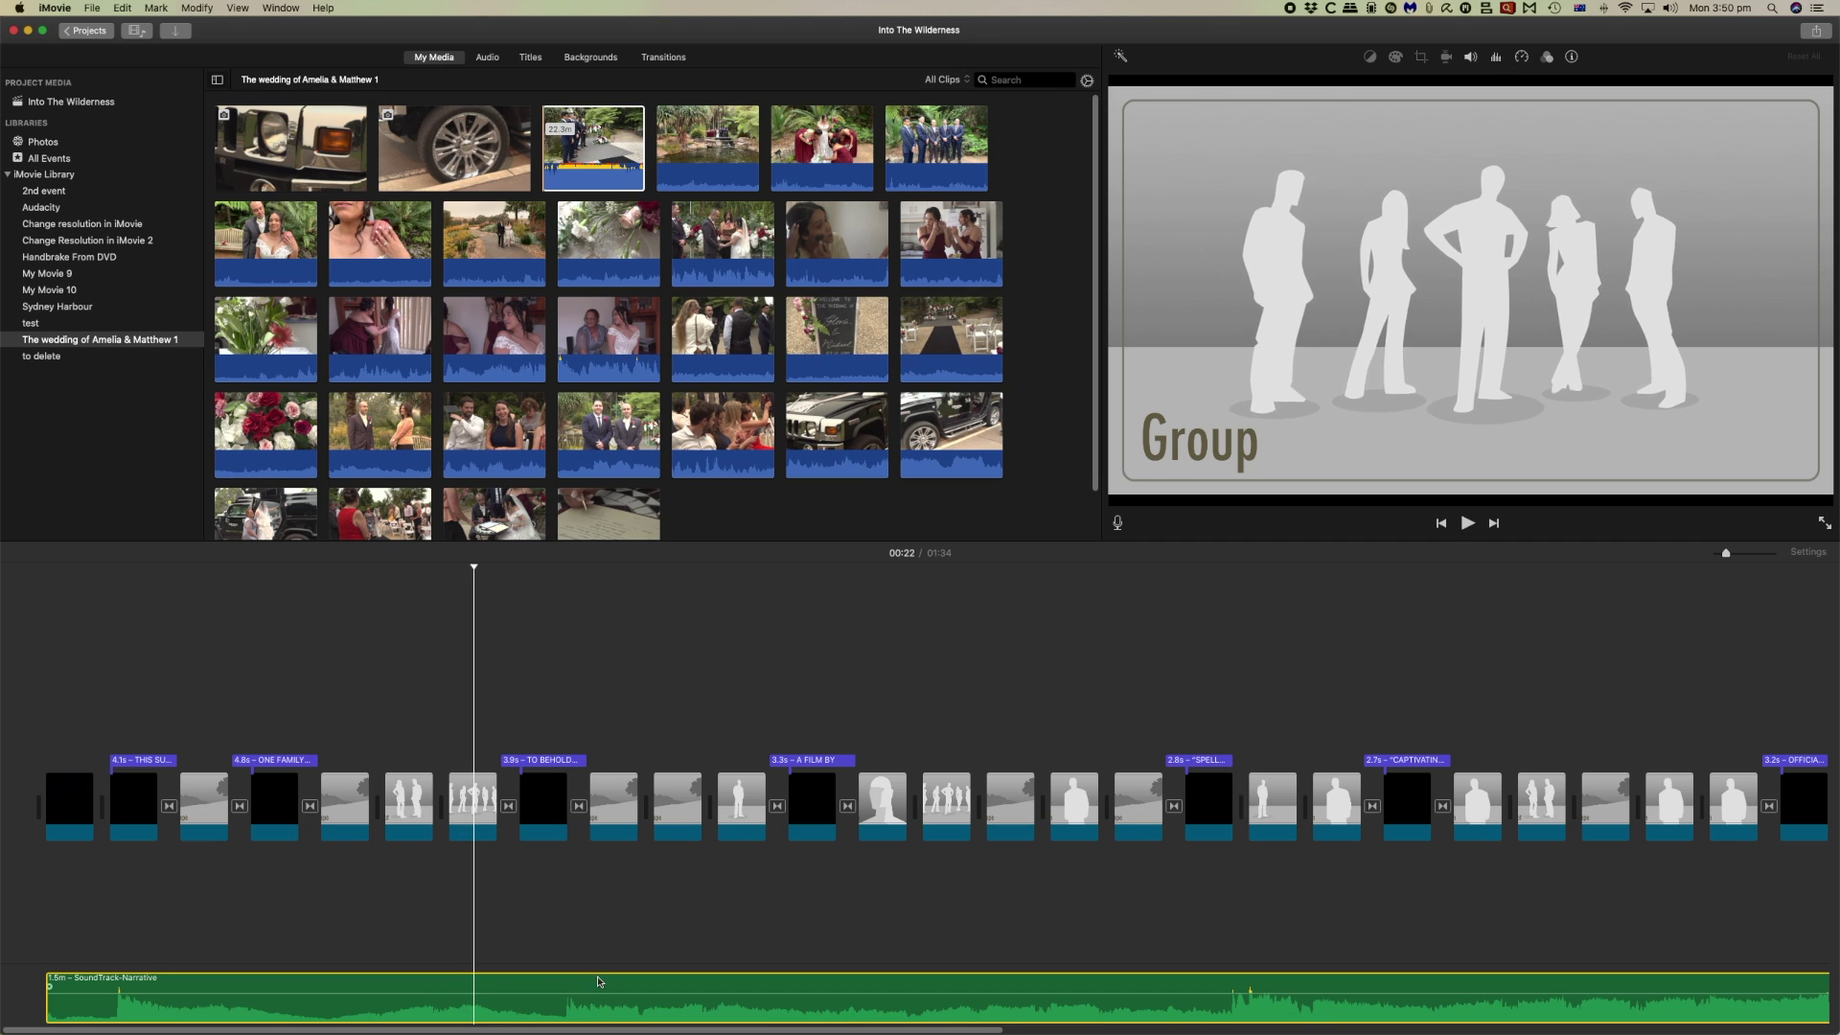
pyautogui.press('space')
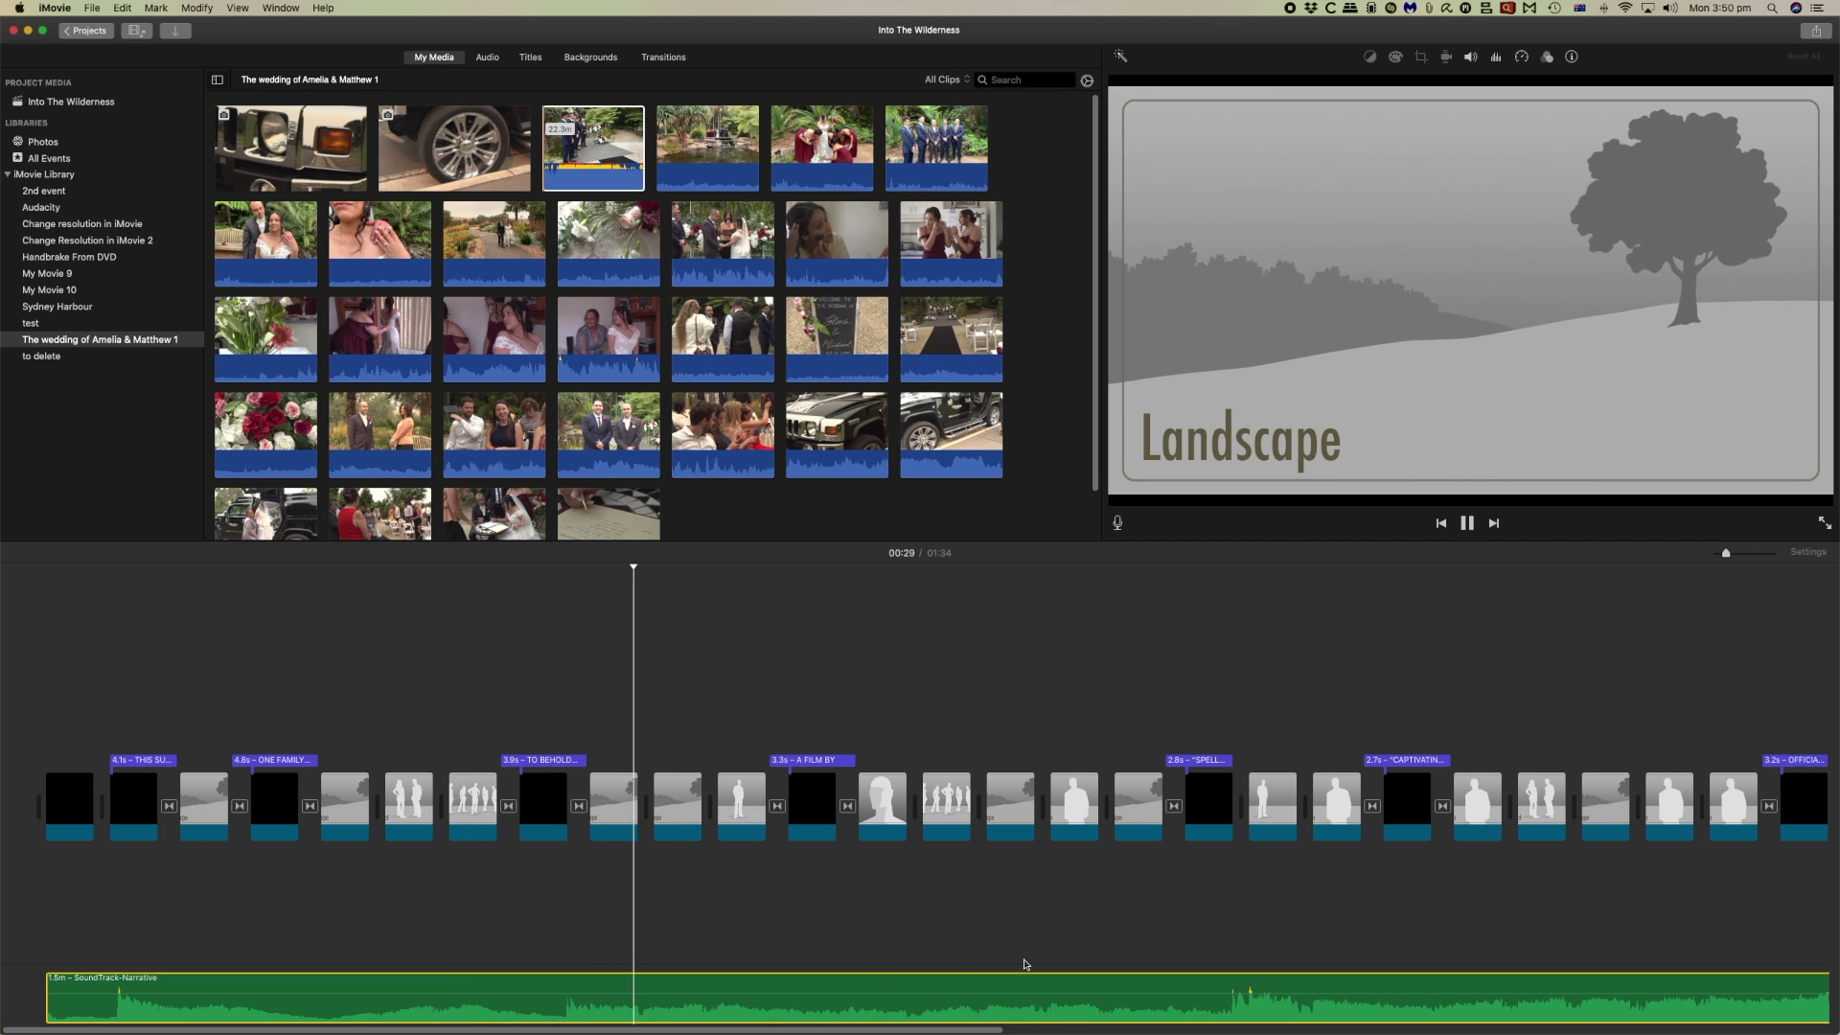
pyautogui.rightClick(1185, 1005)
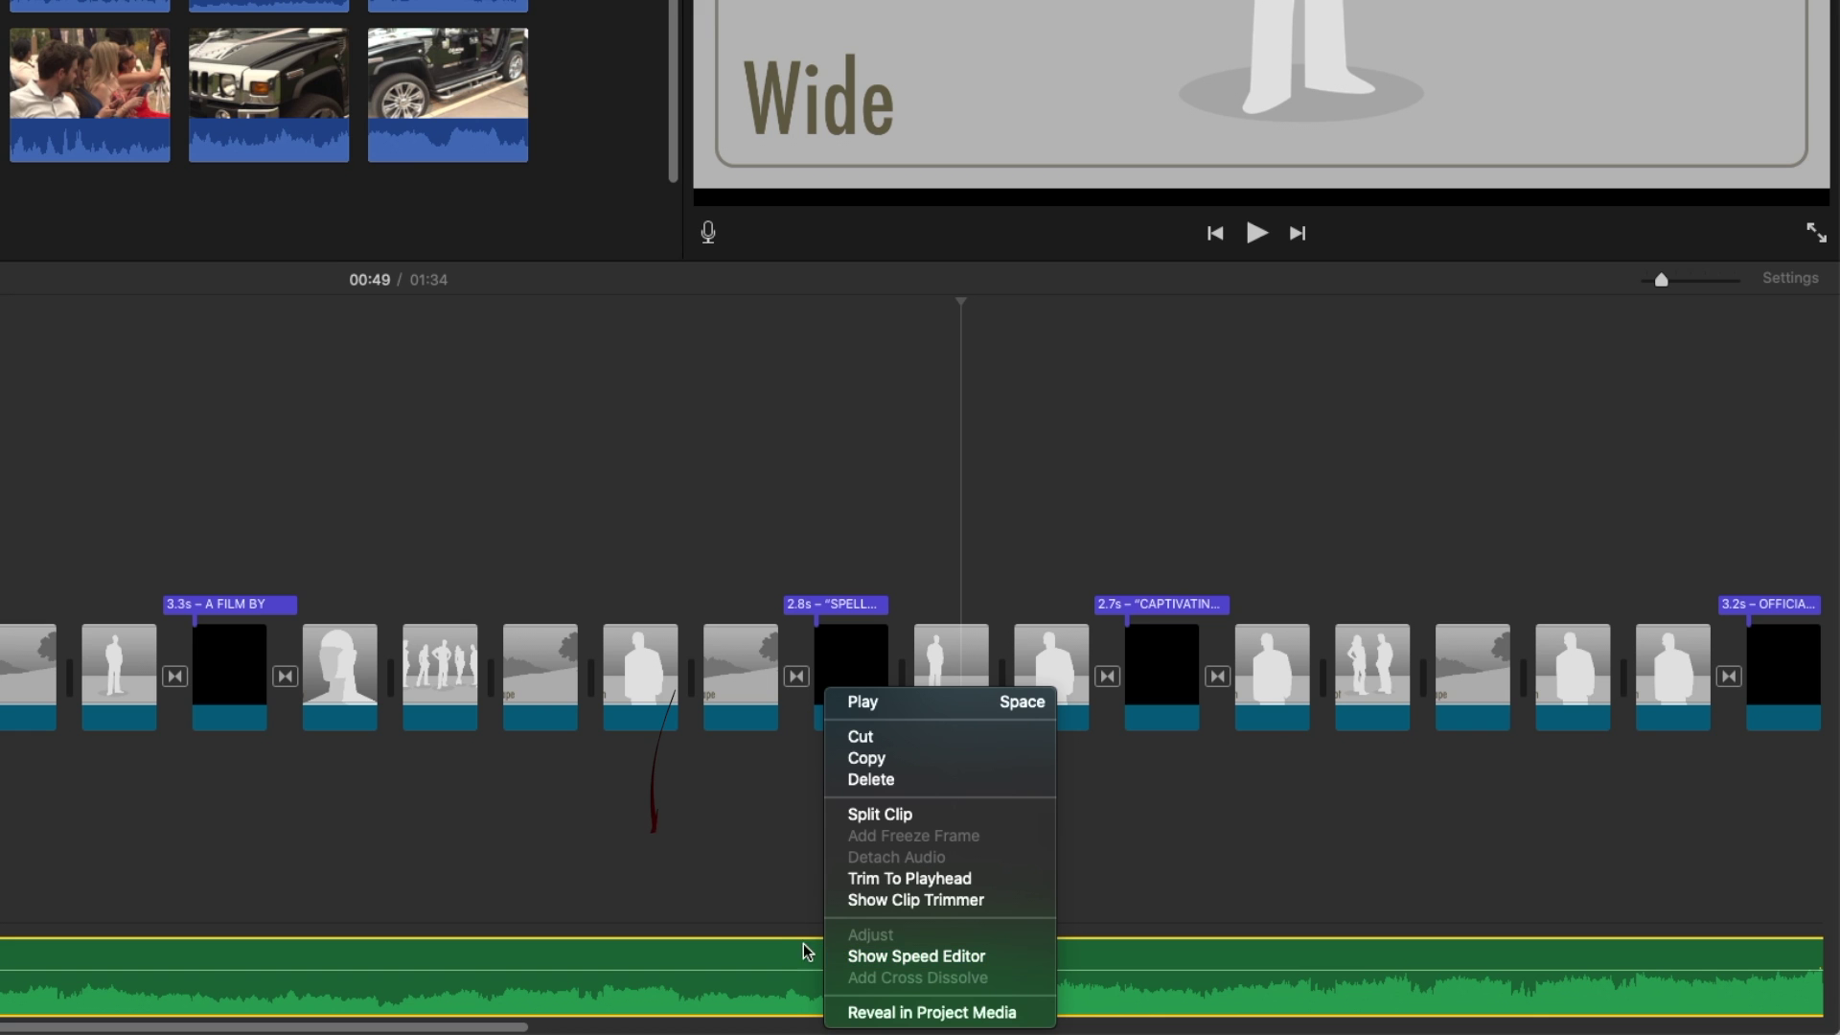
pyautogui.click(859, 1013)
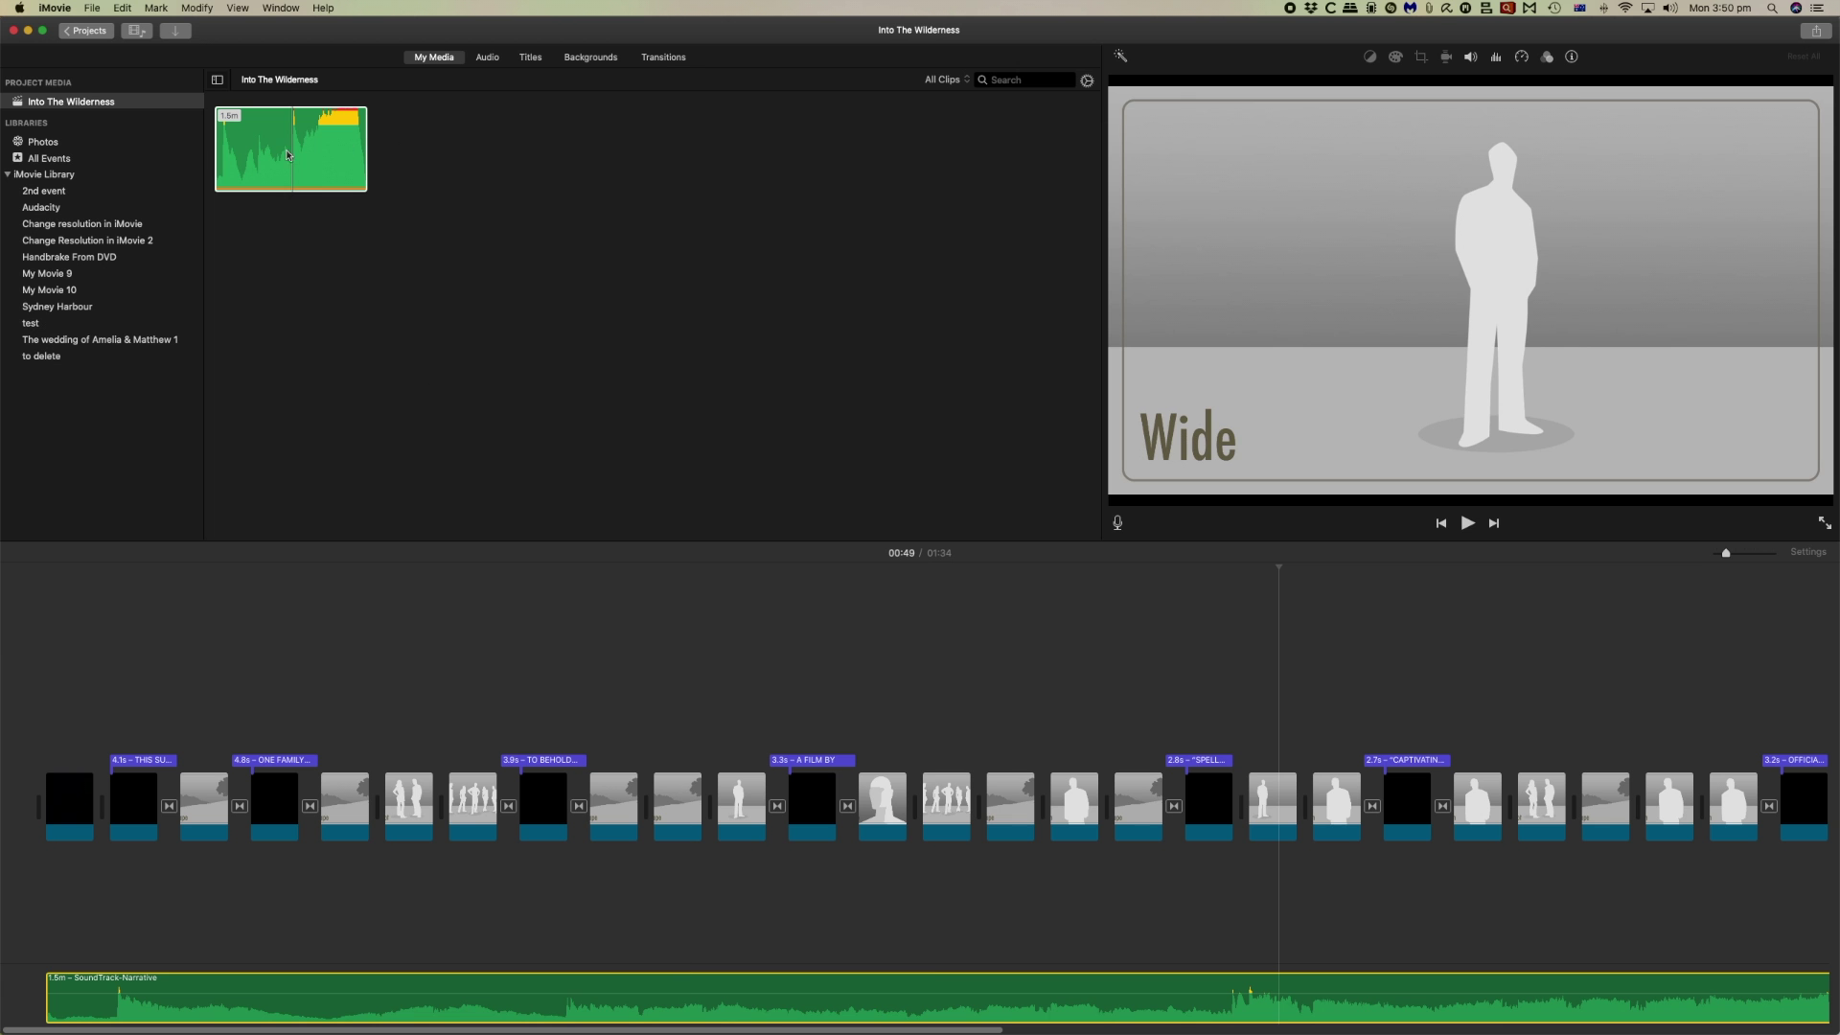
# Audition the Narrative soundtrack in the browser, then reselect it in the movie timeline.
pyautogui.click(290, 165)
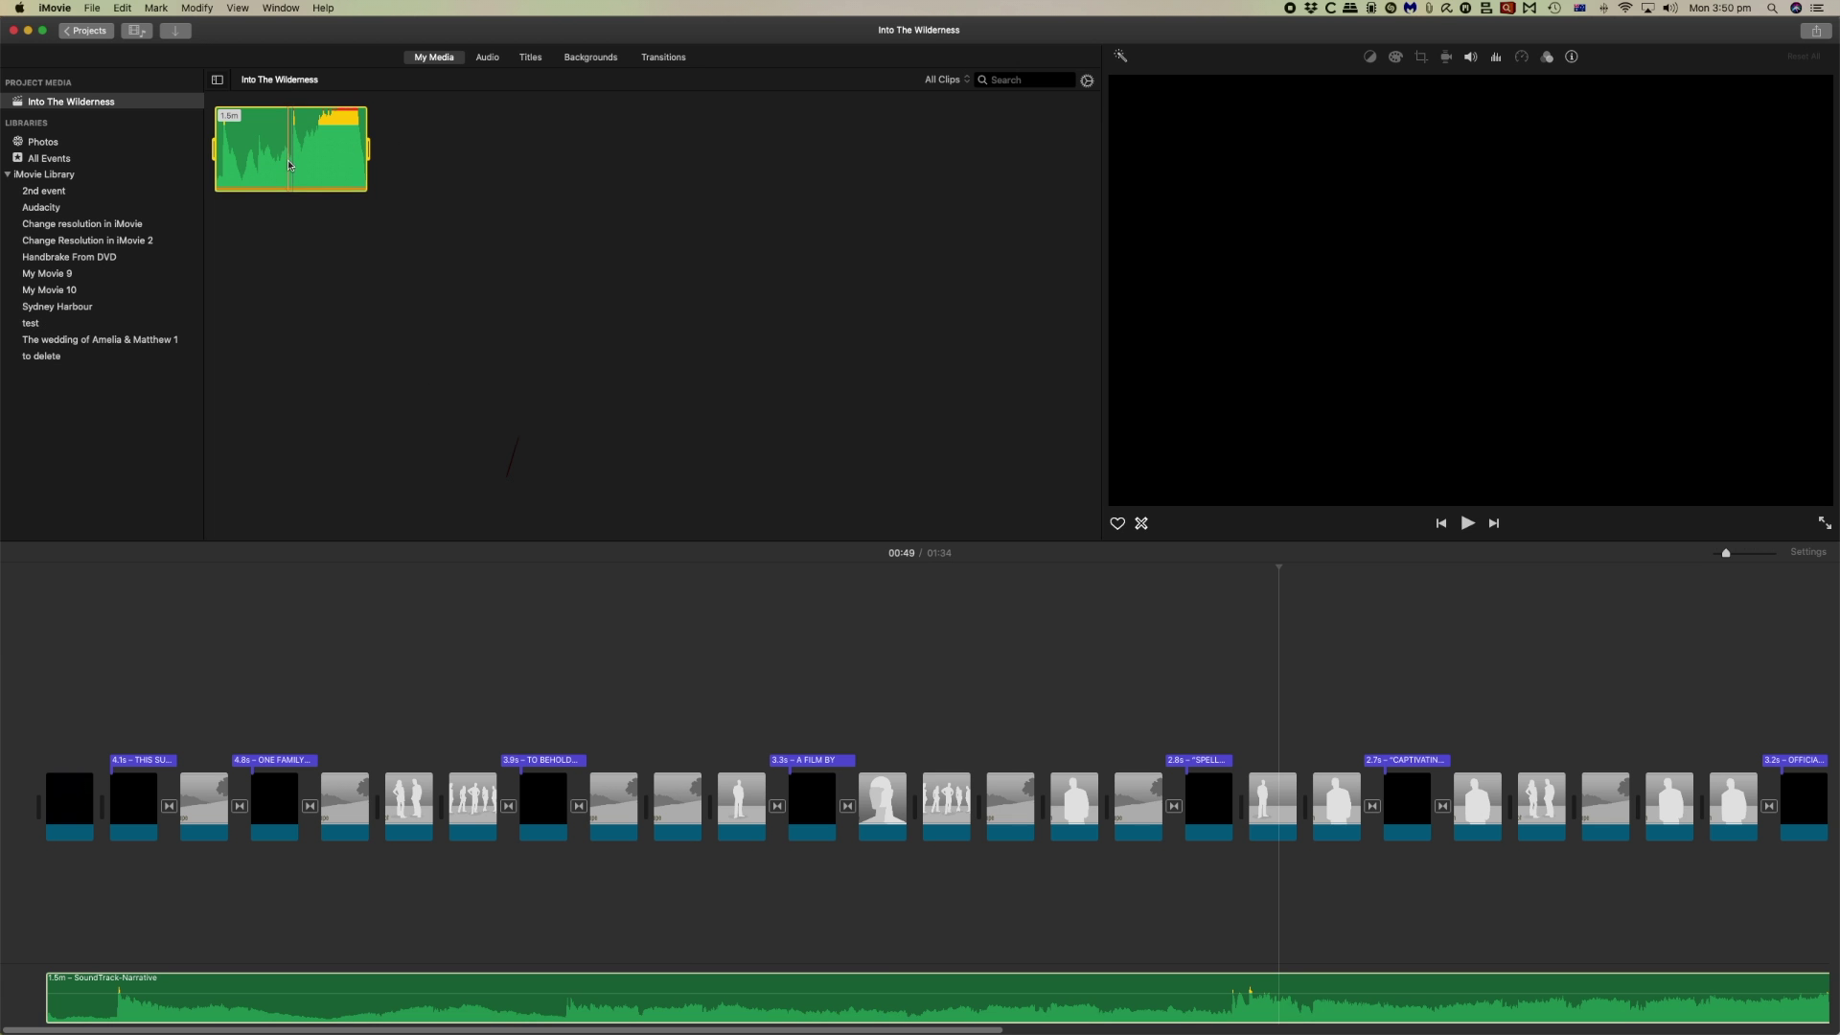
pyautogui.press('space')
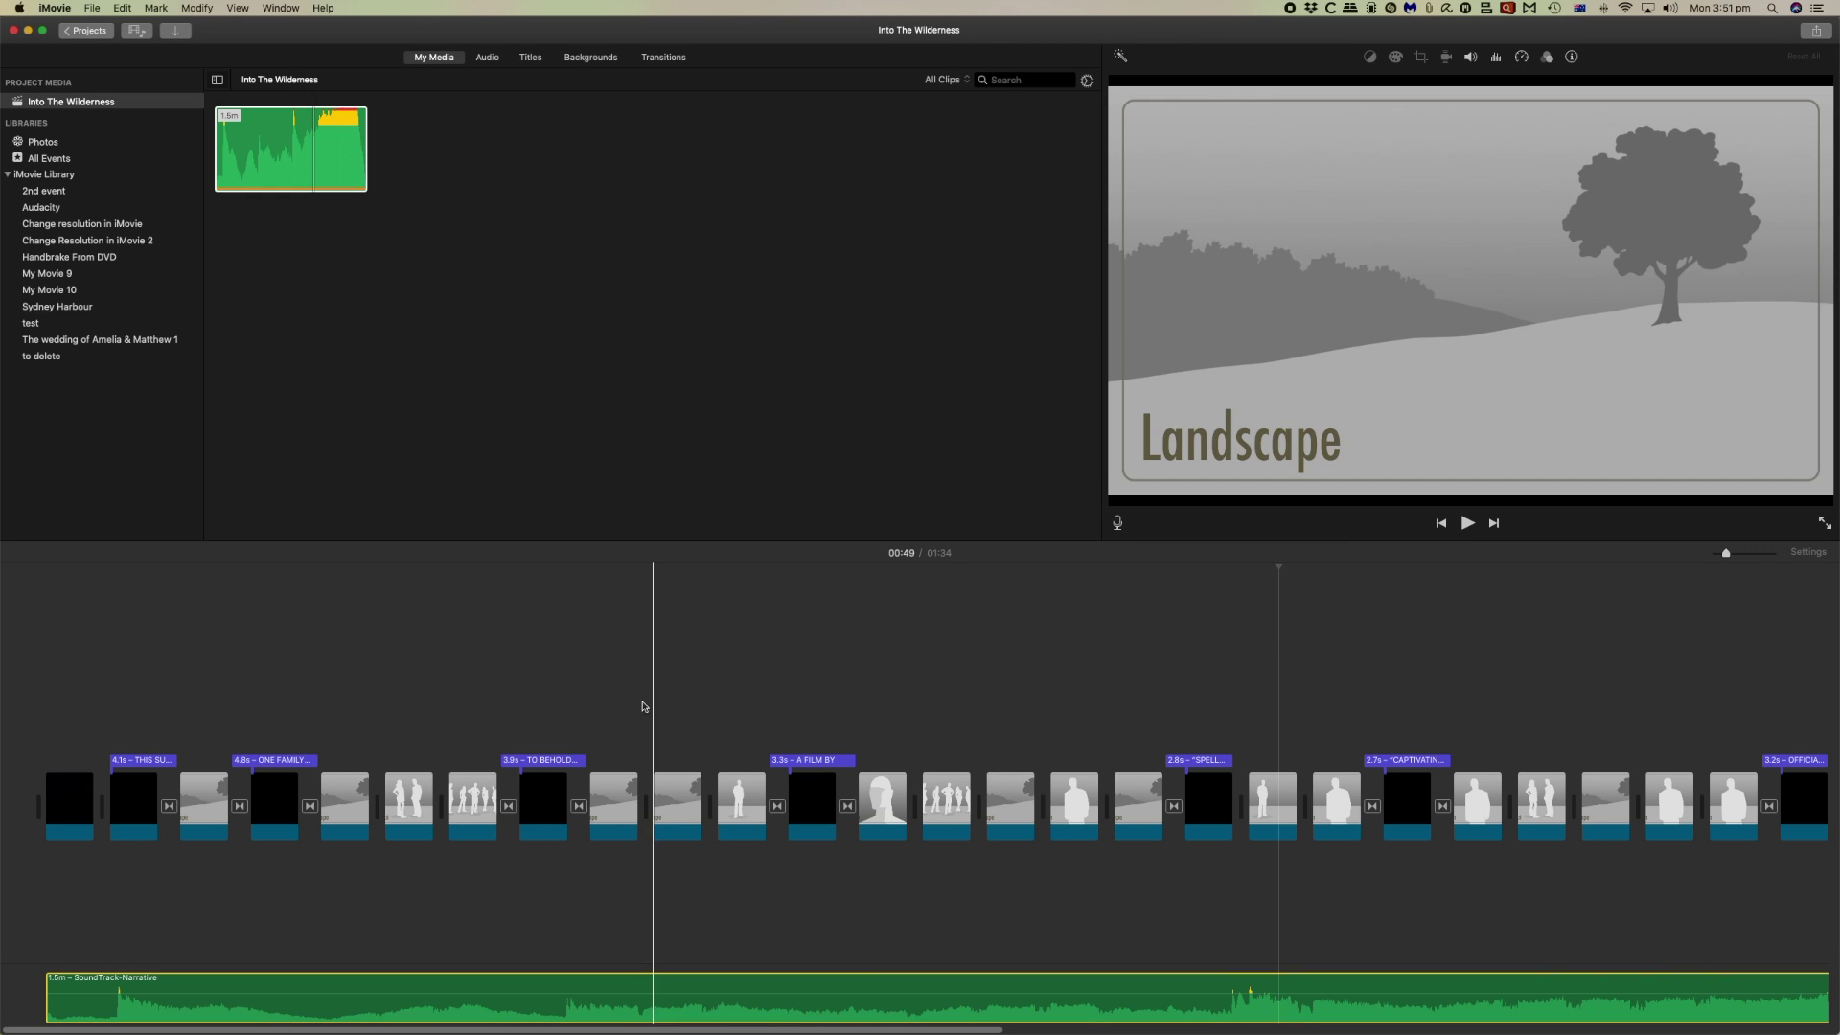
pyautogui.click(713, 991)
pyautogui.click(713, 991)
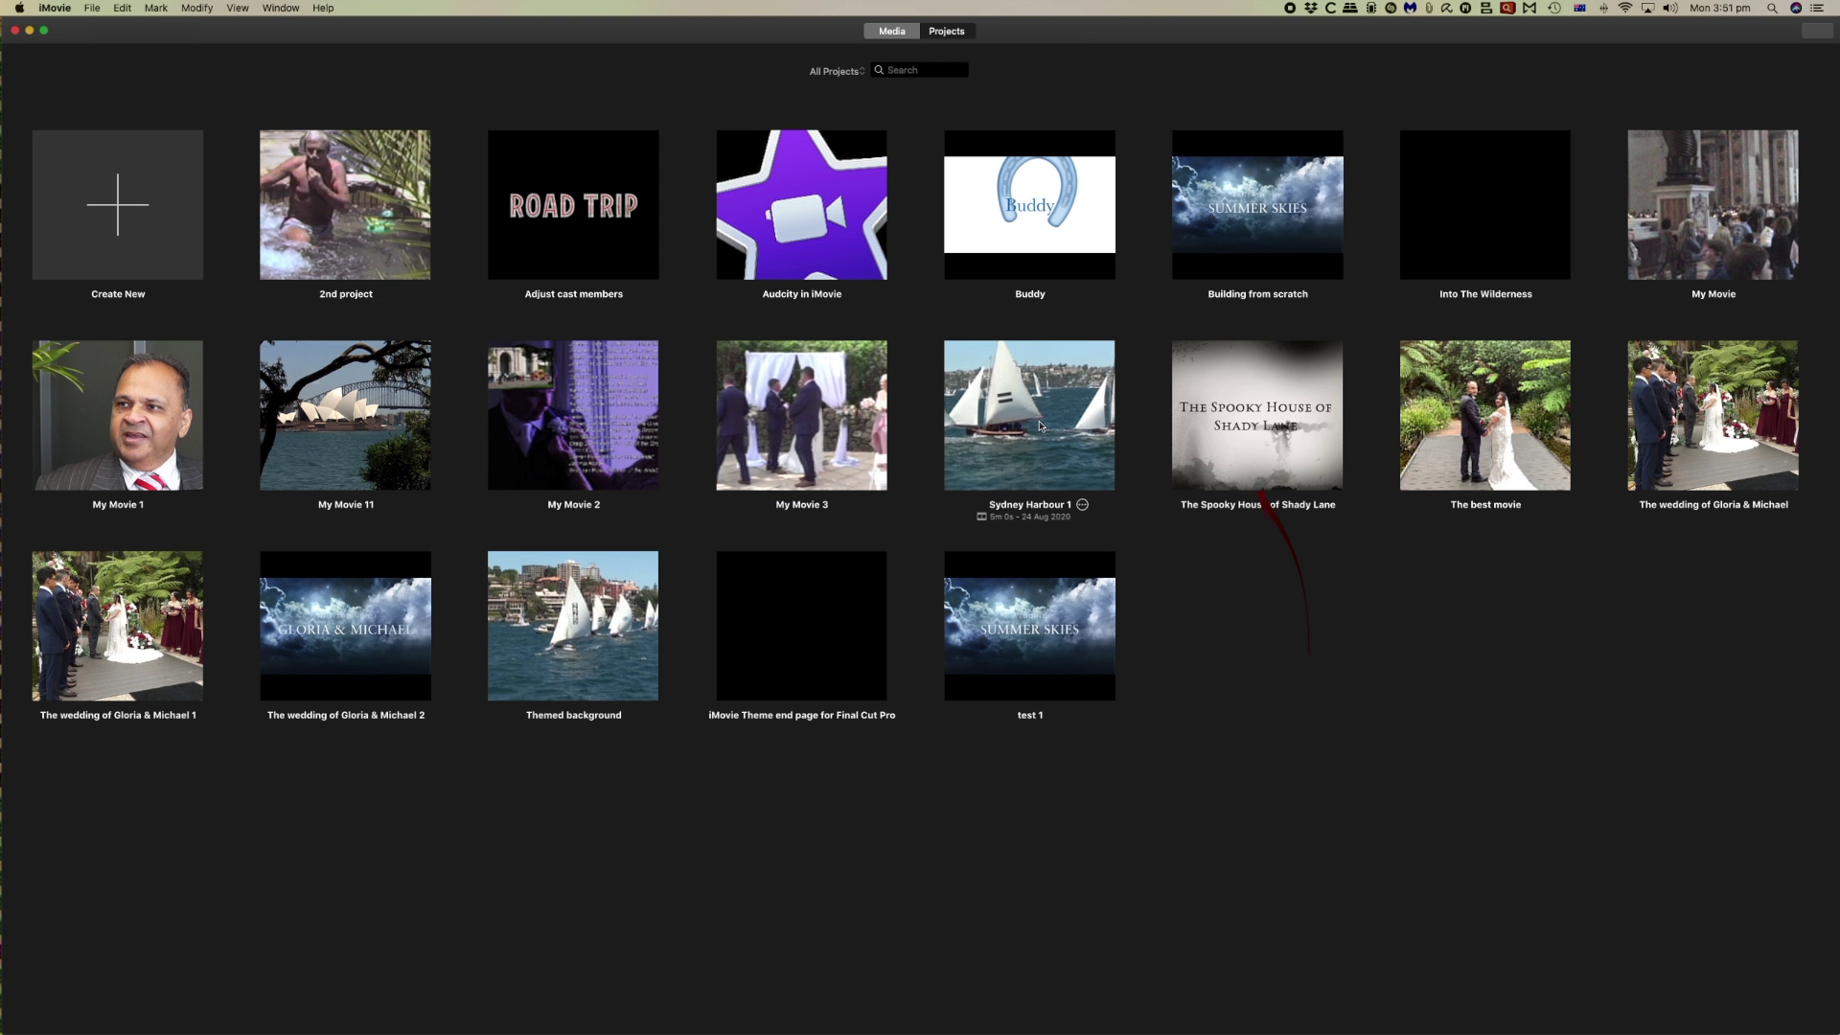
# Open Sydney Harbour 1 and play it from a later point in its timeline.
pyautogui.click(1041, 425)
pyautogui.doubleClick(1042, 425)
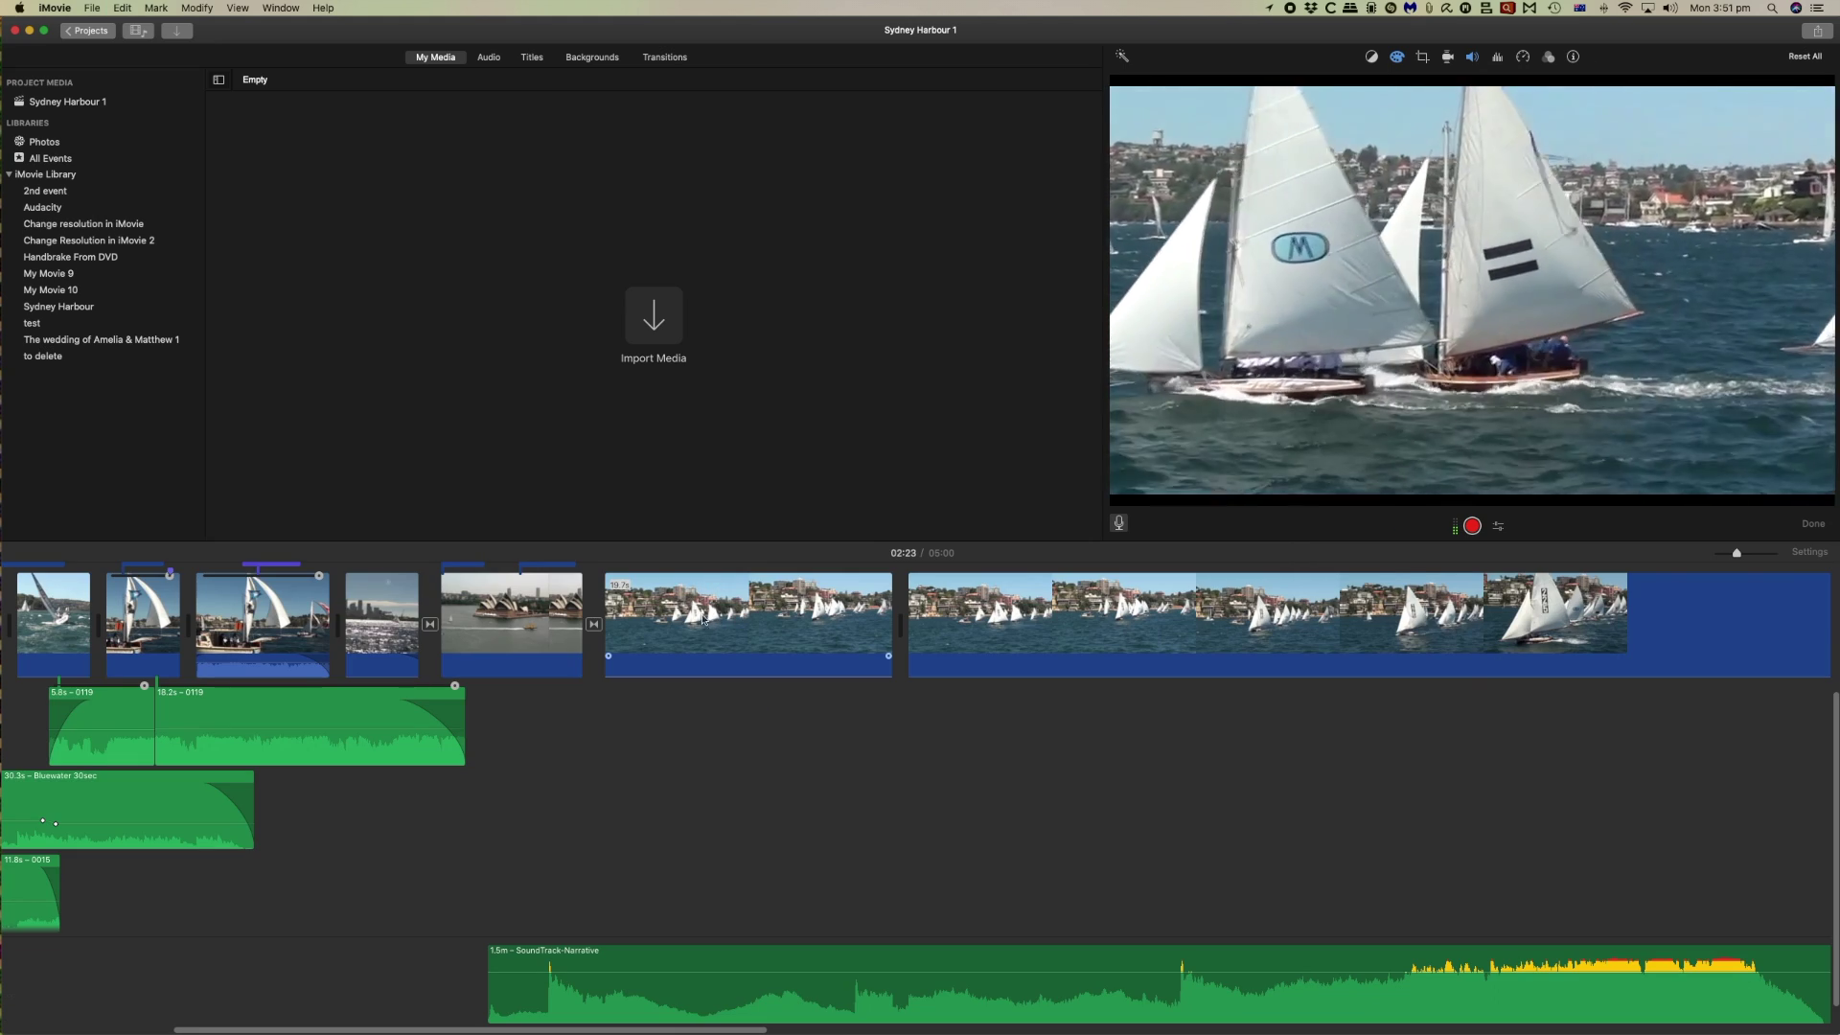
pyautogui.click(1388, 575)
pyautogui.press('space')
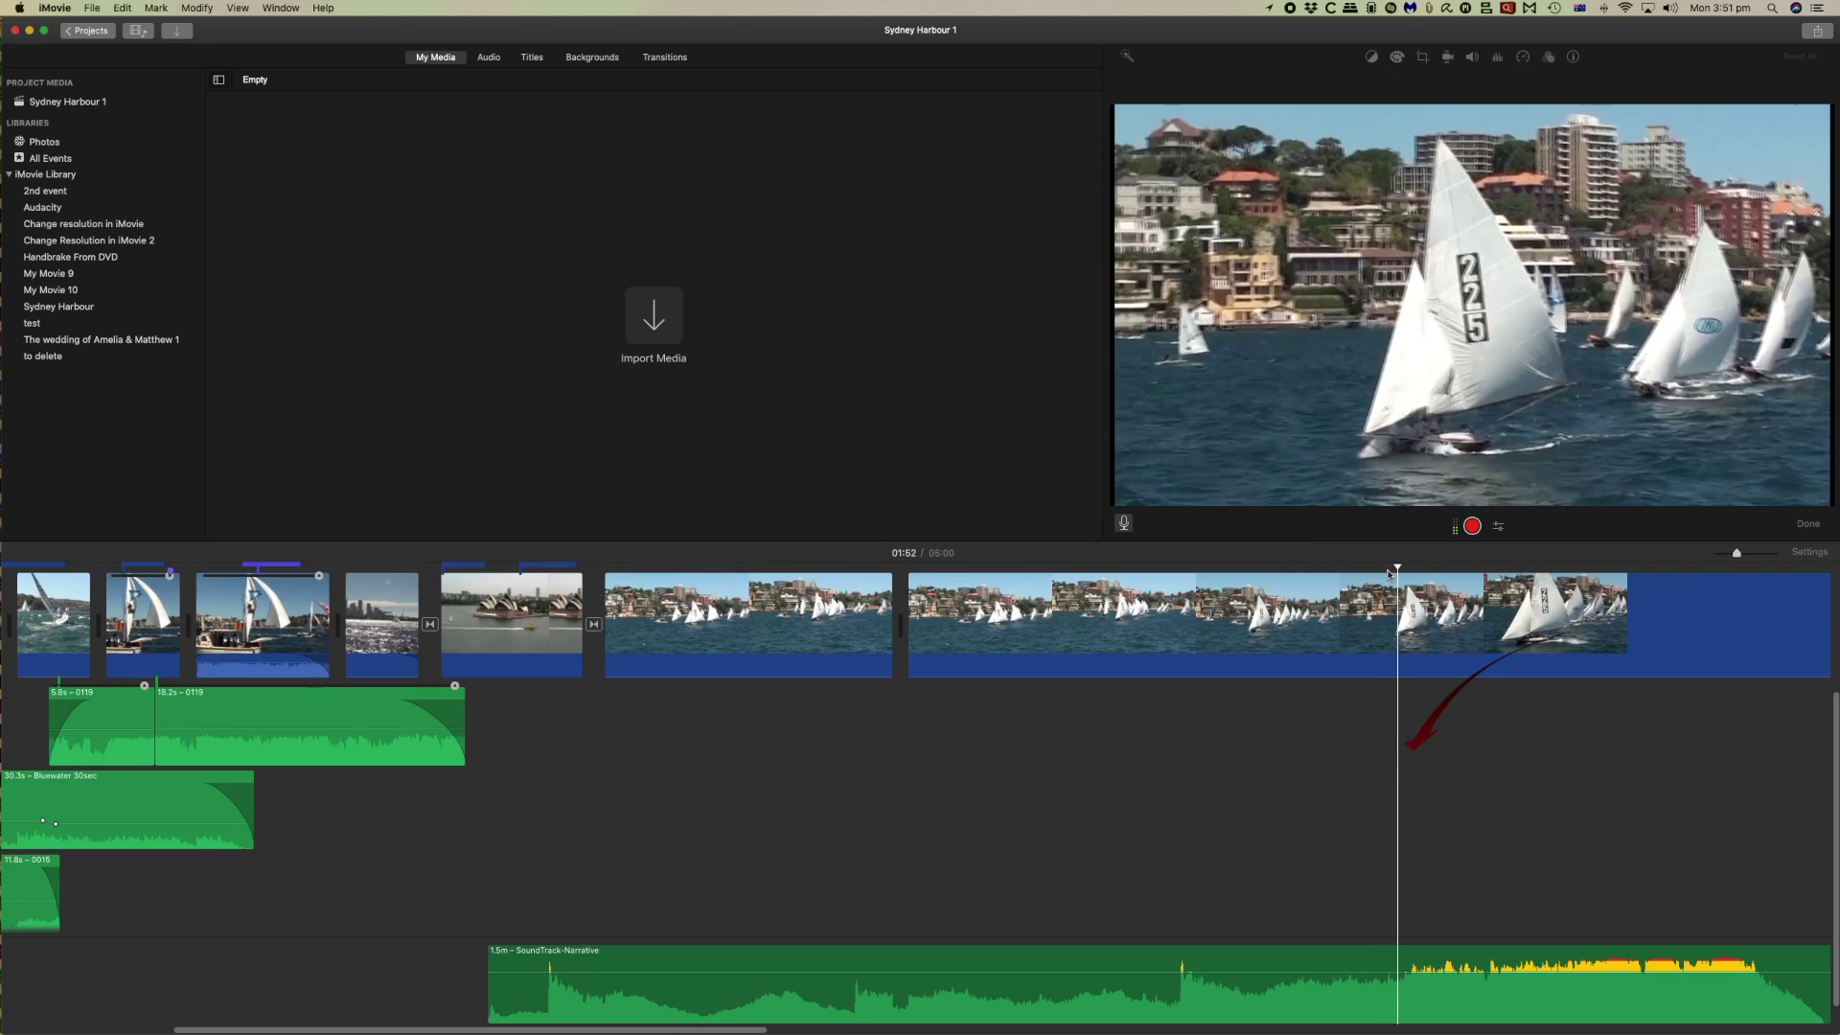